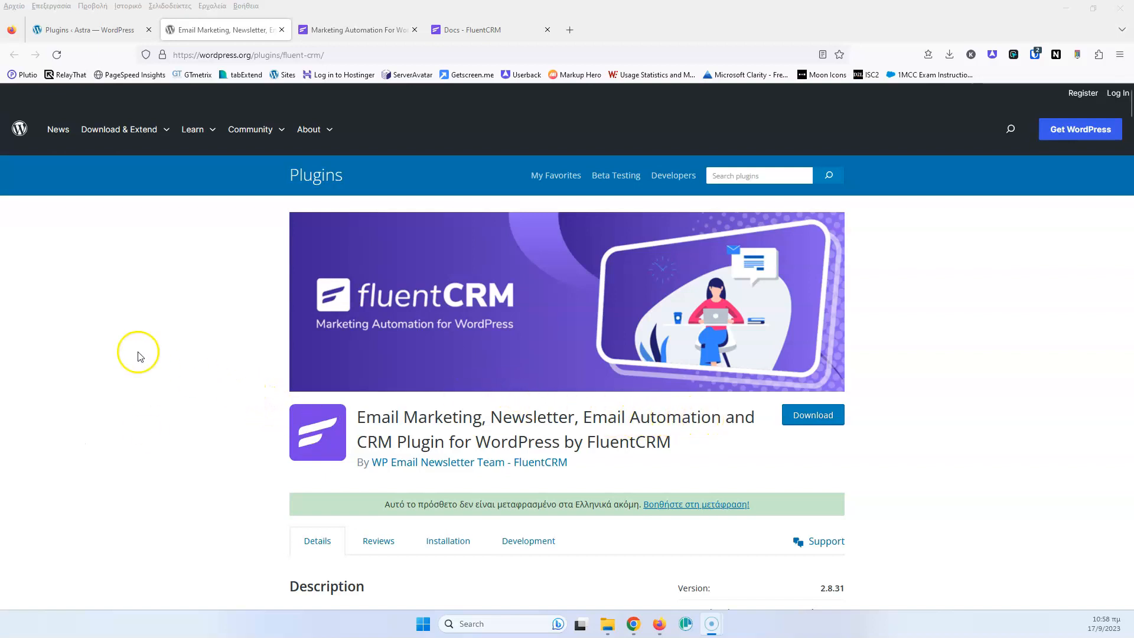
- Read through the feature description of the FluentCRM plugin page in the WordPress plugin directory
scroll(131, 350, "down", 10)
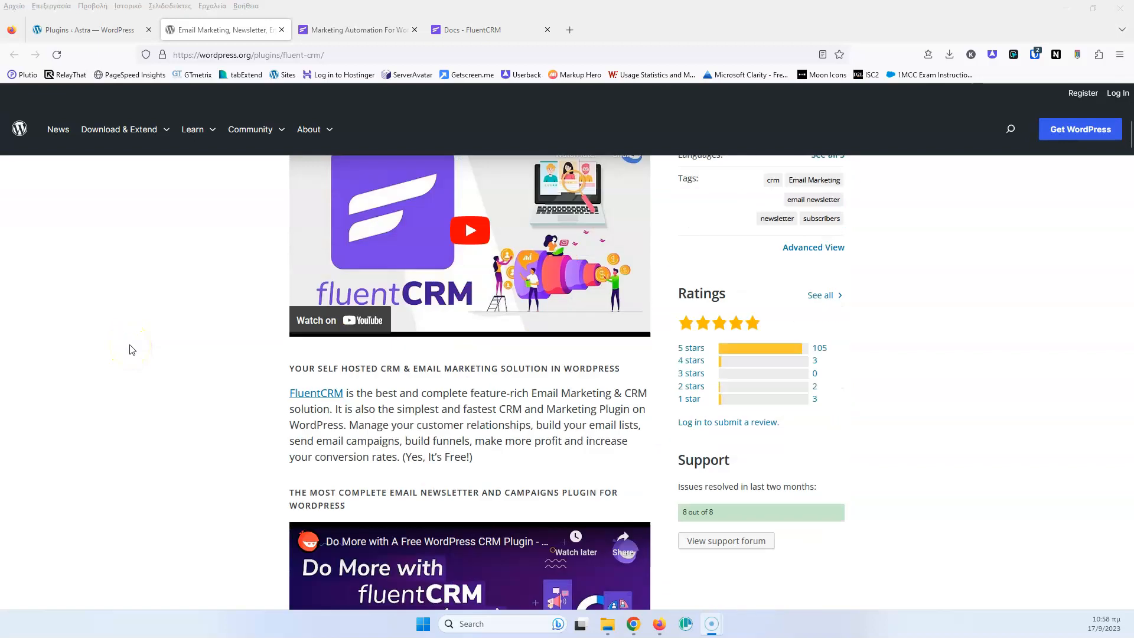
scroll(131, 350, "down", 8)
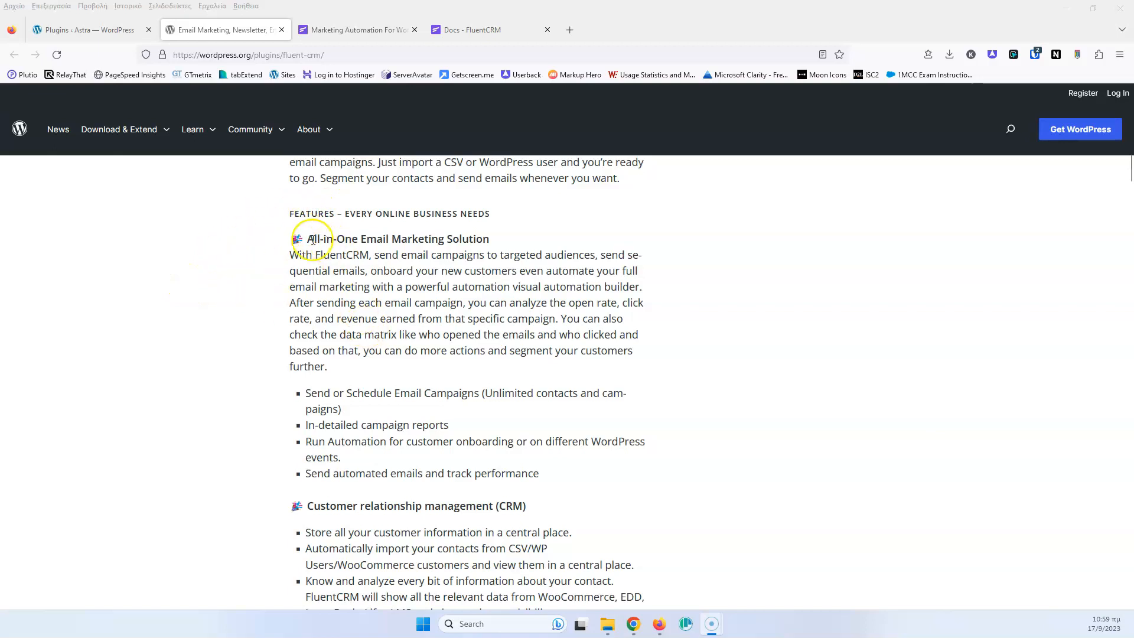
scroll(155, 325, "down", 3)
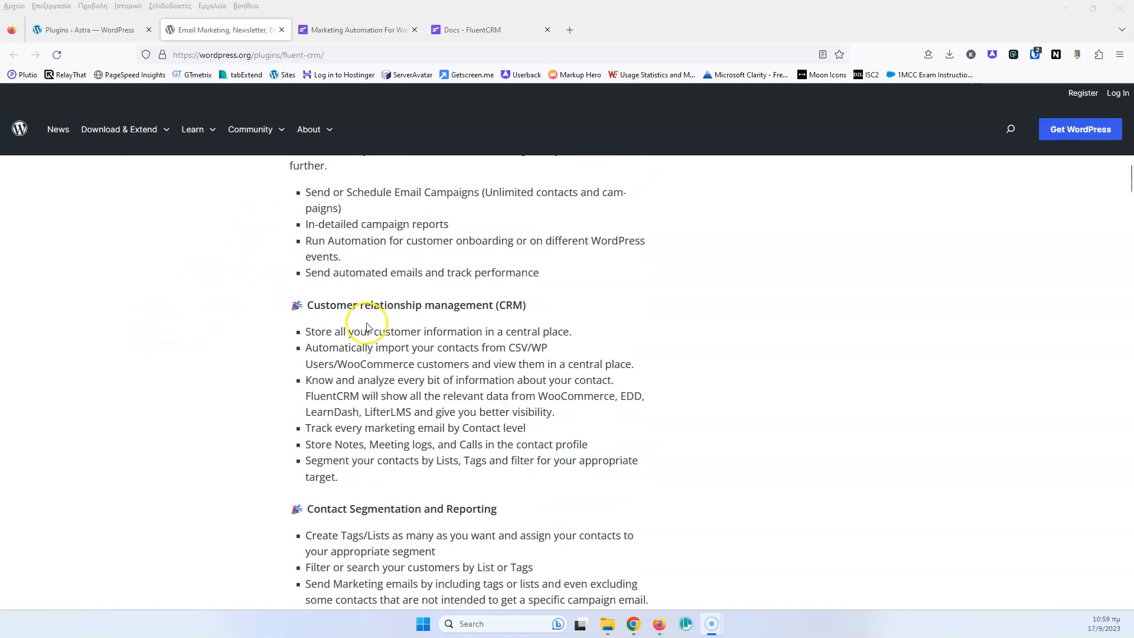
scroll(295, 425, "down", 2)
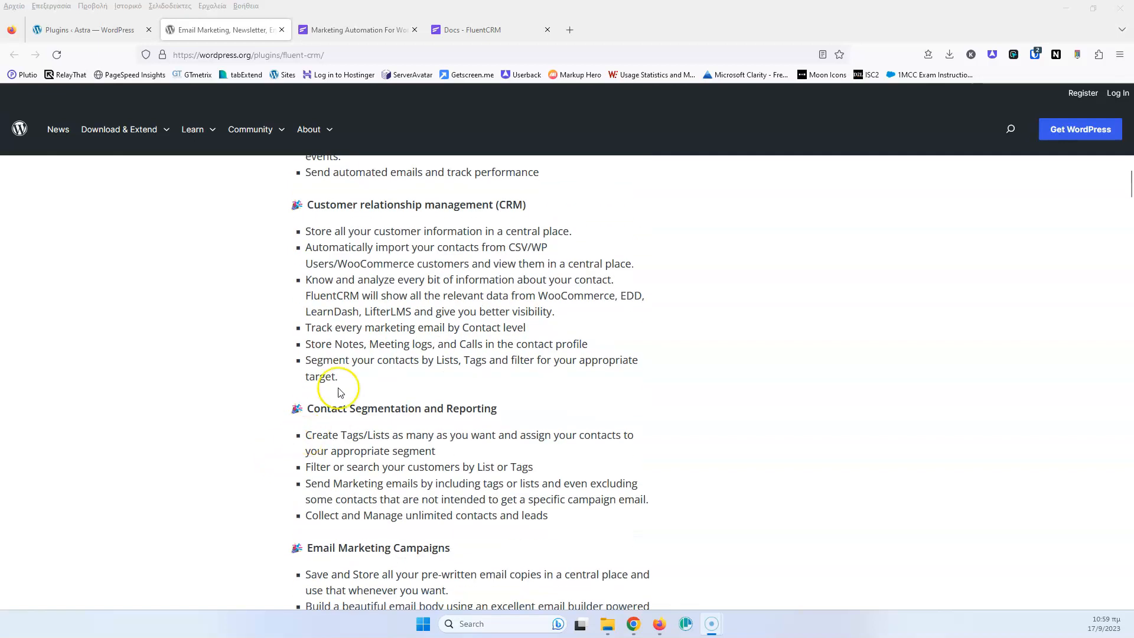
scroll(341, 402, "down", 2)
scroll(362, 435, "down", 7)
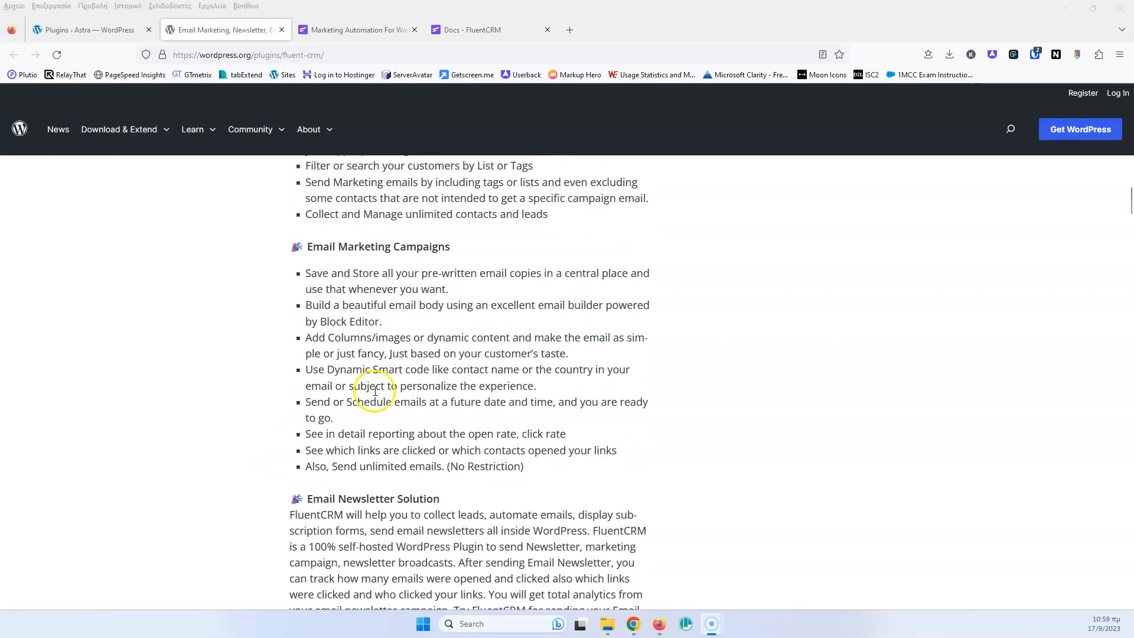
scroll(378, 319, "down", 3)
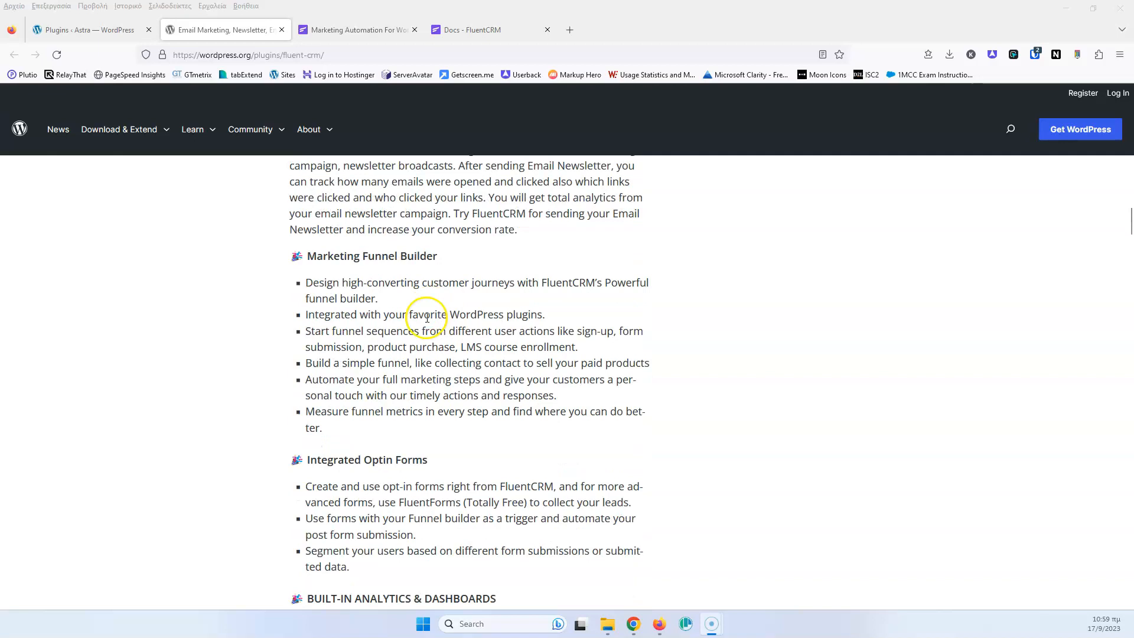
scroll(390, 266, "down", 3)
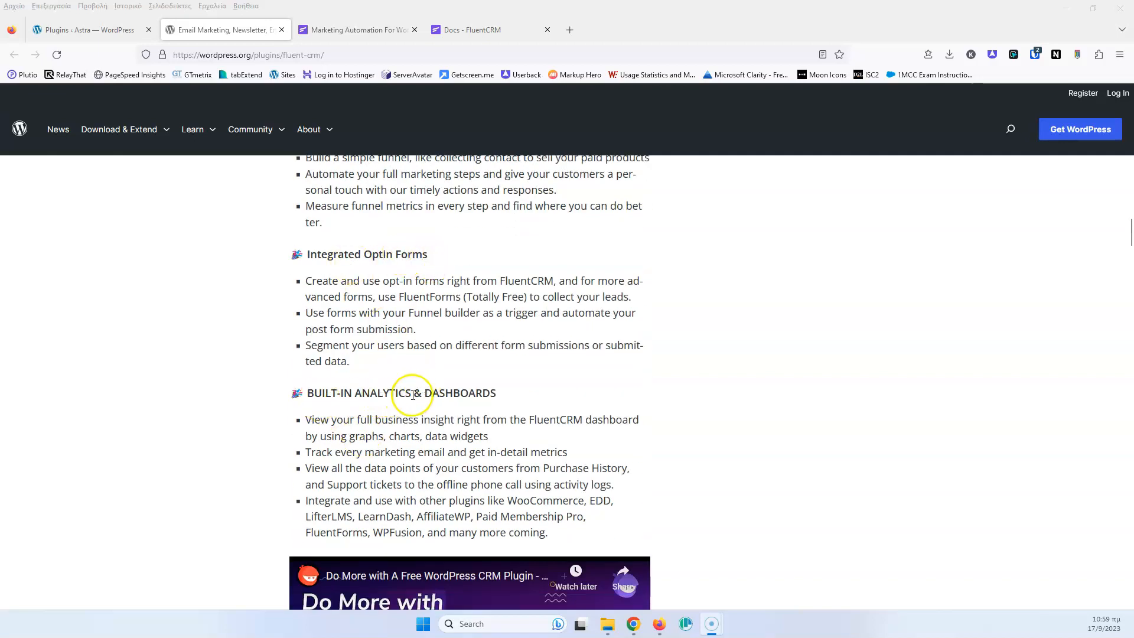
scroll(201, 399, "down", 10)
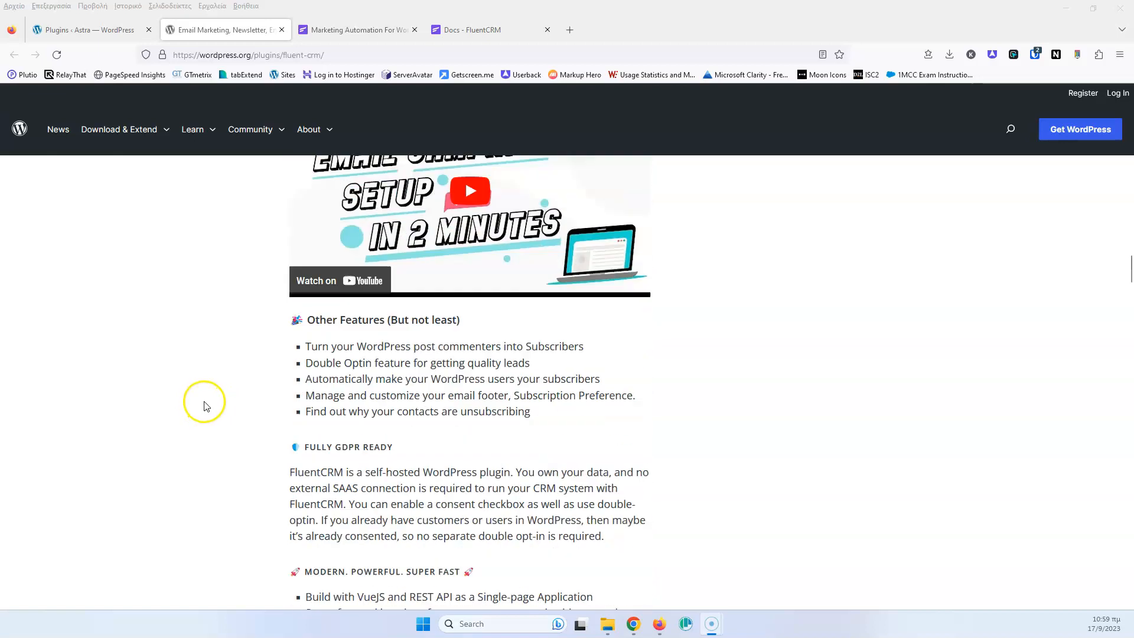
- Review the annual pricing plans on the FluentCRM website and return to the start of its home page
left_click(353, 29)
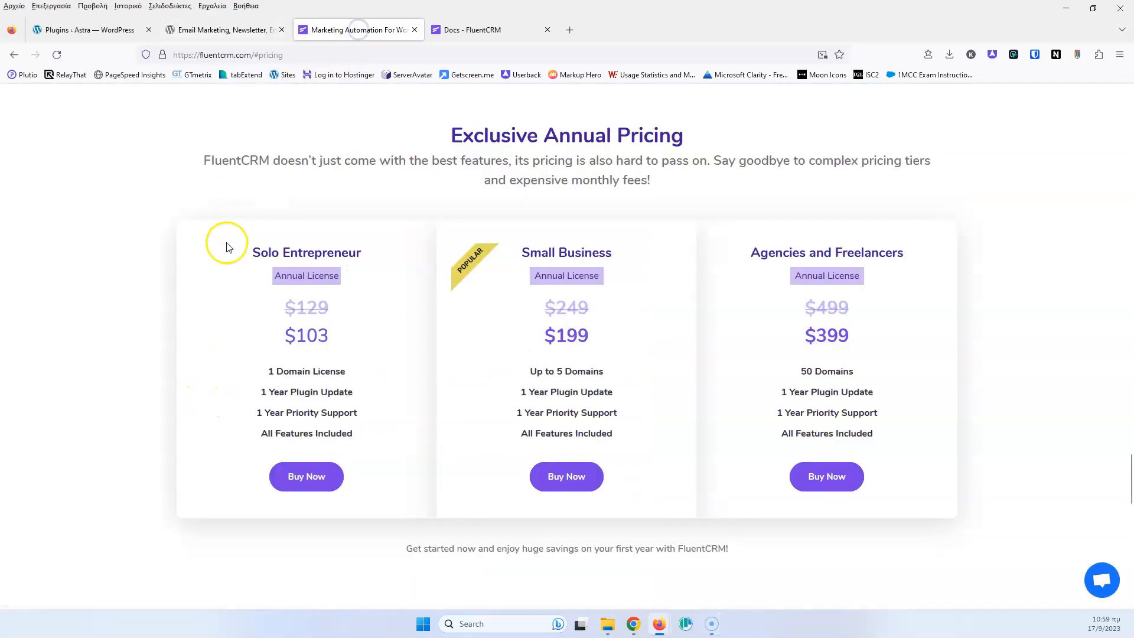
scroll(70, 388, "up", 2)
scroll(69, 388, "down", 2)
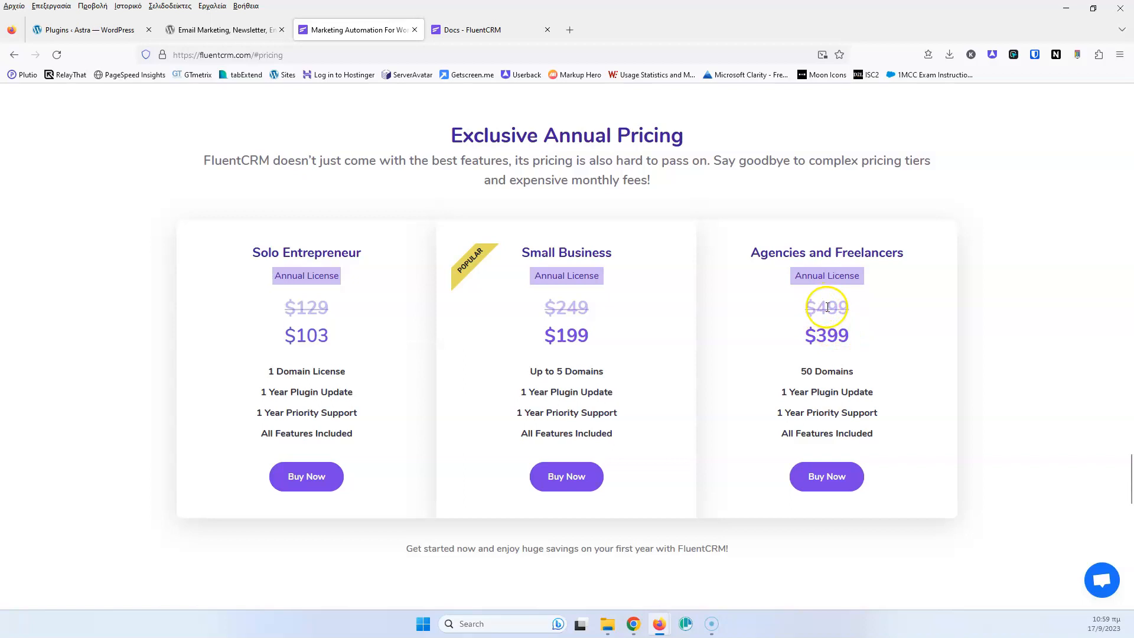
scroll(953, 339, "up", 5)
scroll(952, 340, "up", 20)
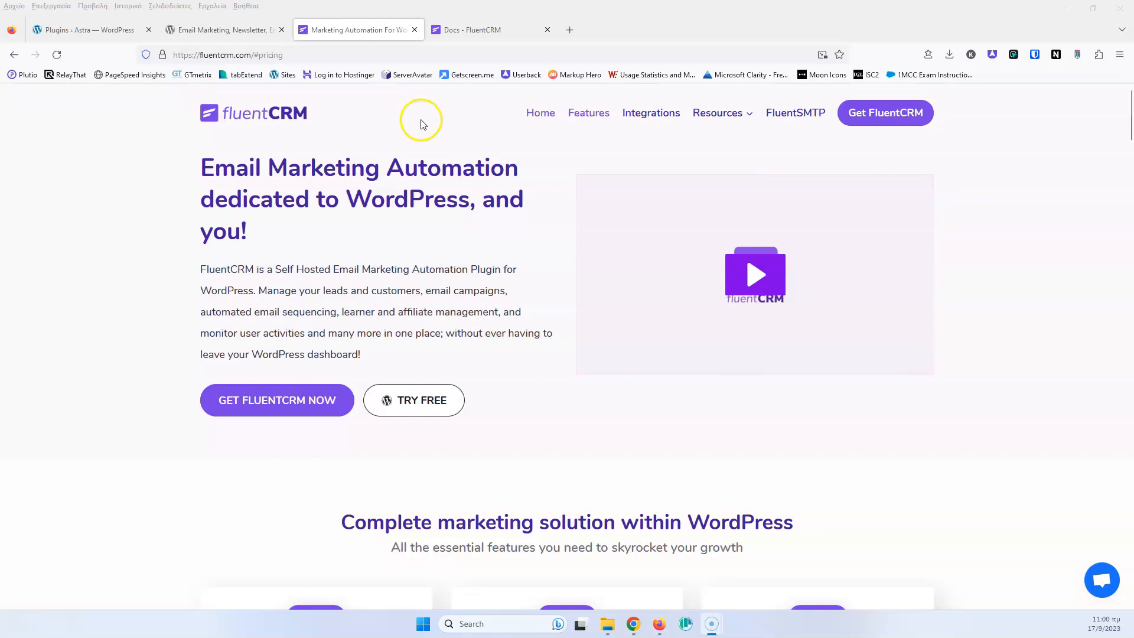
- Look over the article categories of the FluentCRM documentation
left_click(478, 34)
scroll(139, 228, "down", 10)
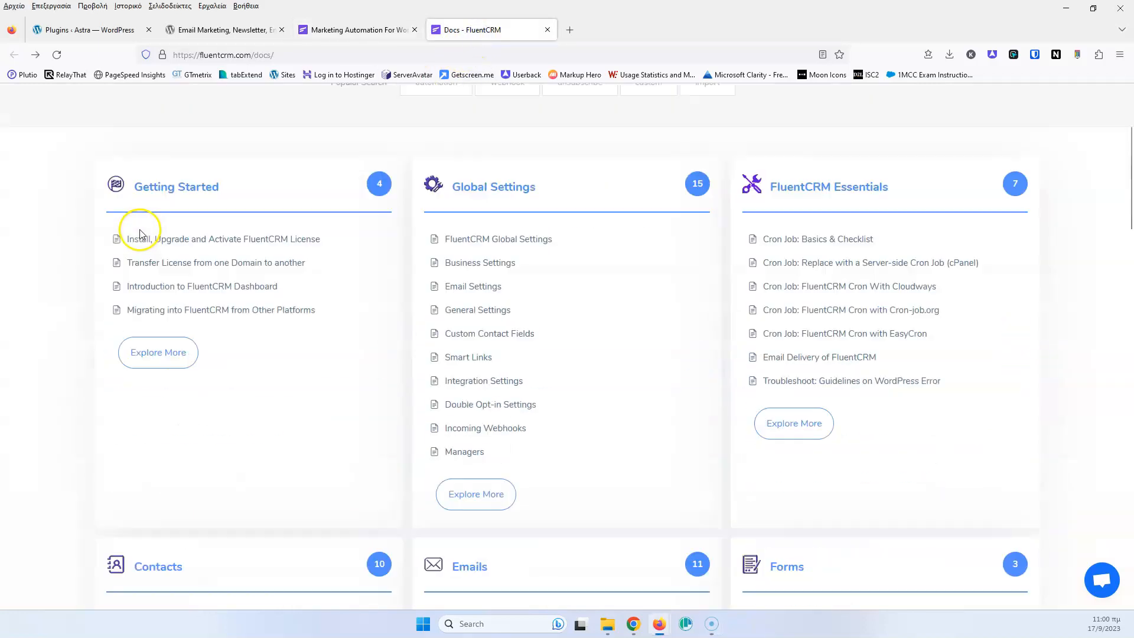
scroll(195, 334, "down", 15)
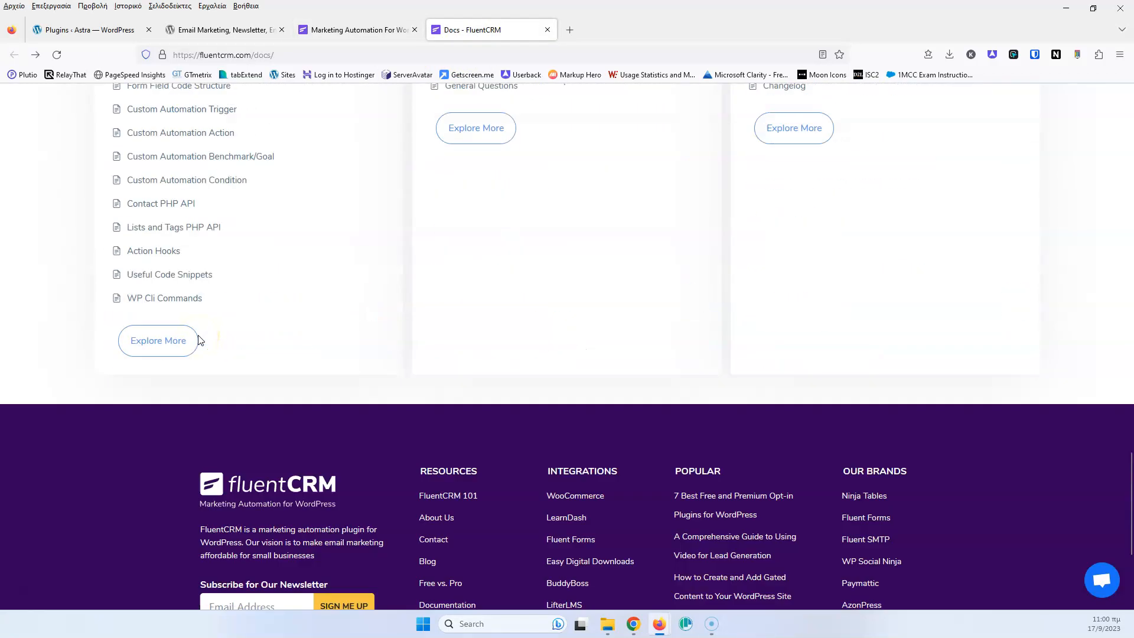
scroll(200, 339, "up", 15)
scroll(200, 339, "up", 10)
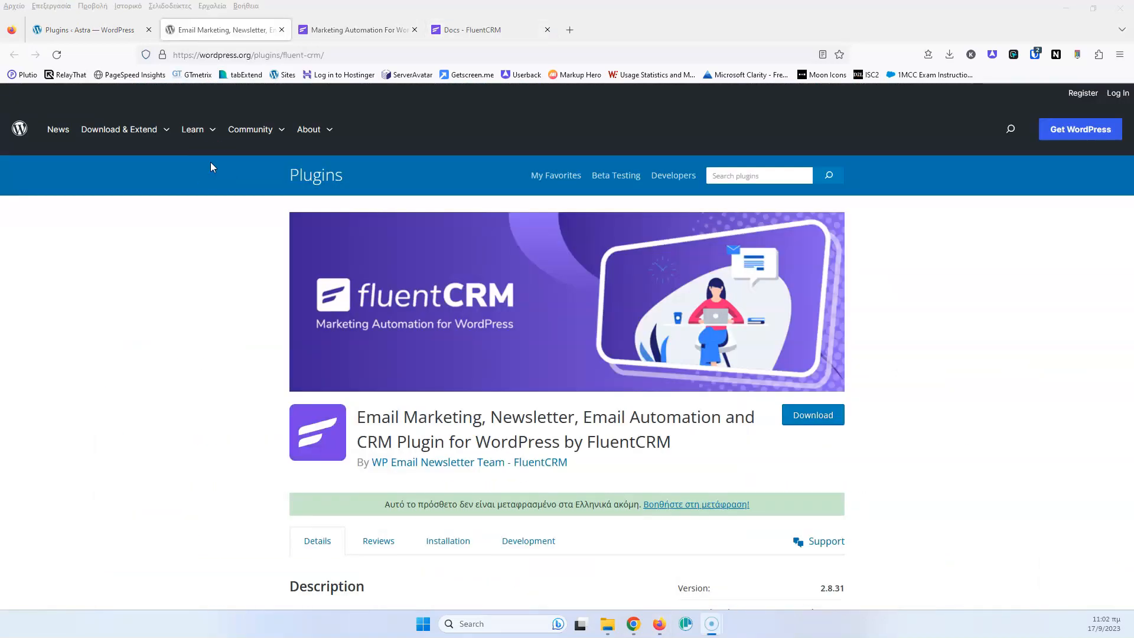
- Search the FluentCRM documentation for "cron" and look through the suggested articles
left_click(55, 482)
left_click(482, 33)
left_click(469, 196)
type("cron")
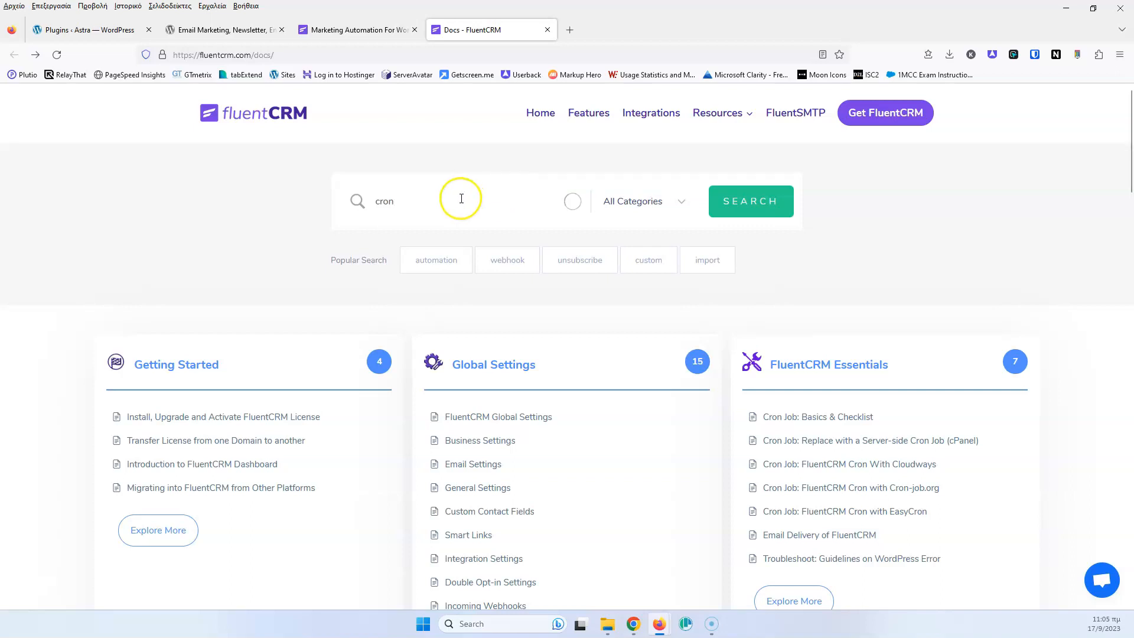
scroll(481, 329, "down", 7)
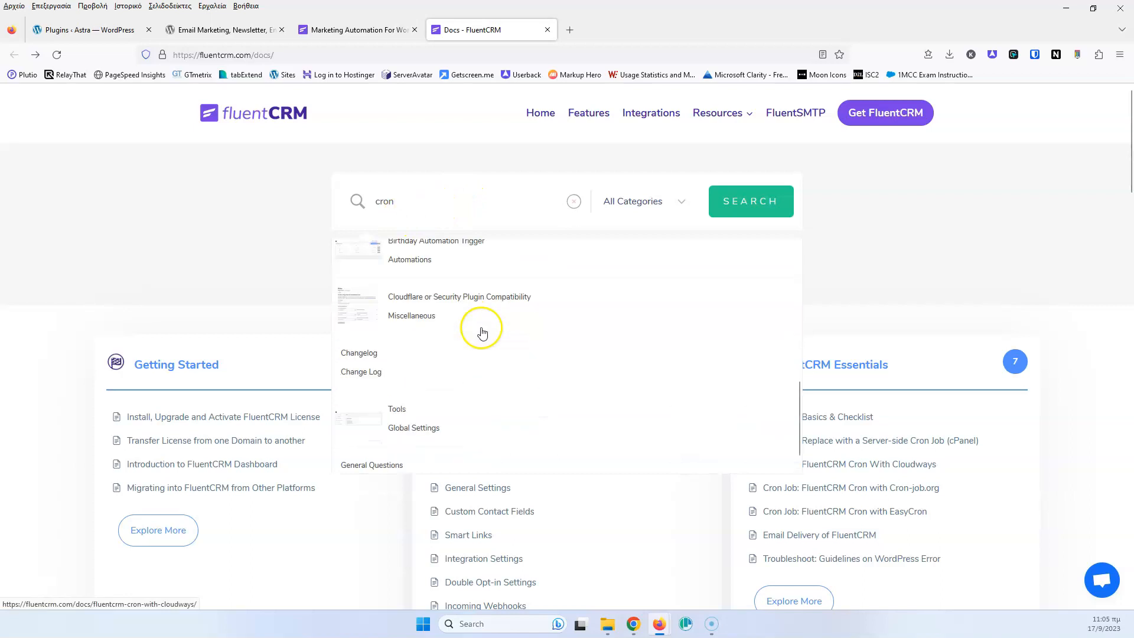
scroll(482, 329, "up", 7)
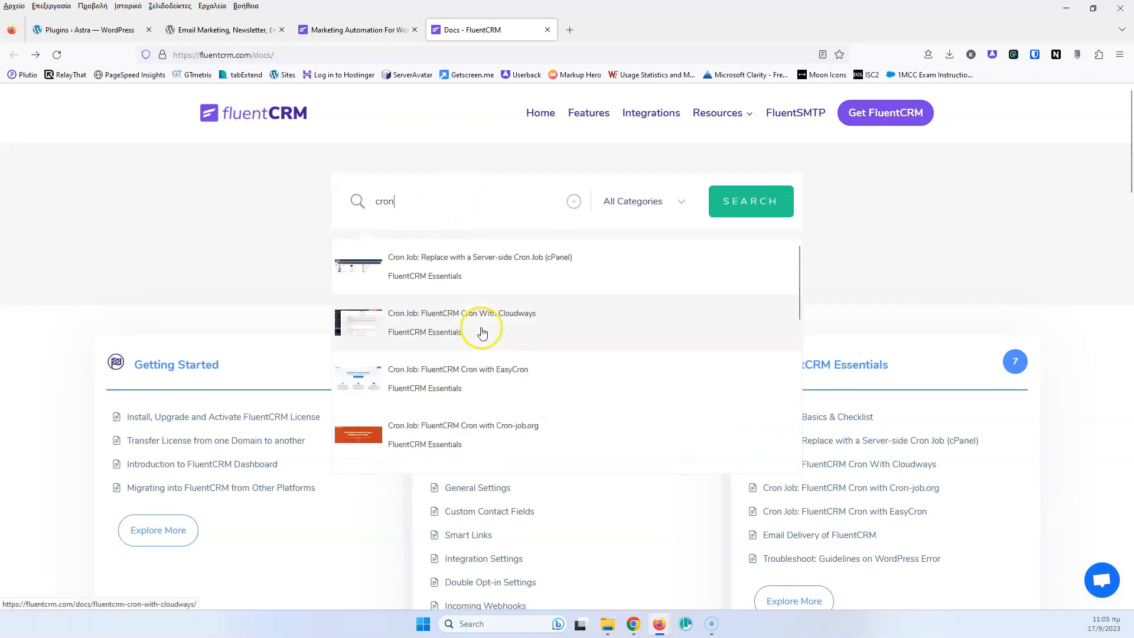
- Search for "fluentcrm" among the new plugins for the WordPress site, and install and activate the FluentCRM plugin
left_click(100, 33)
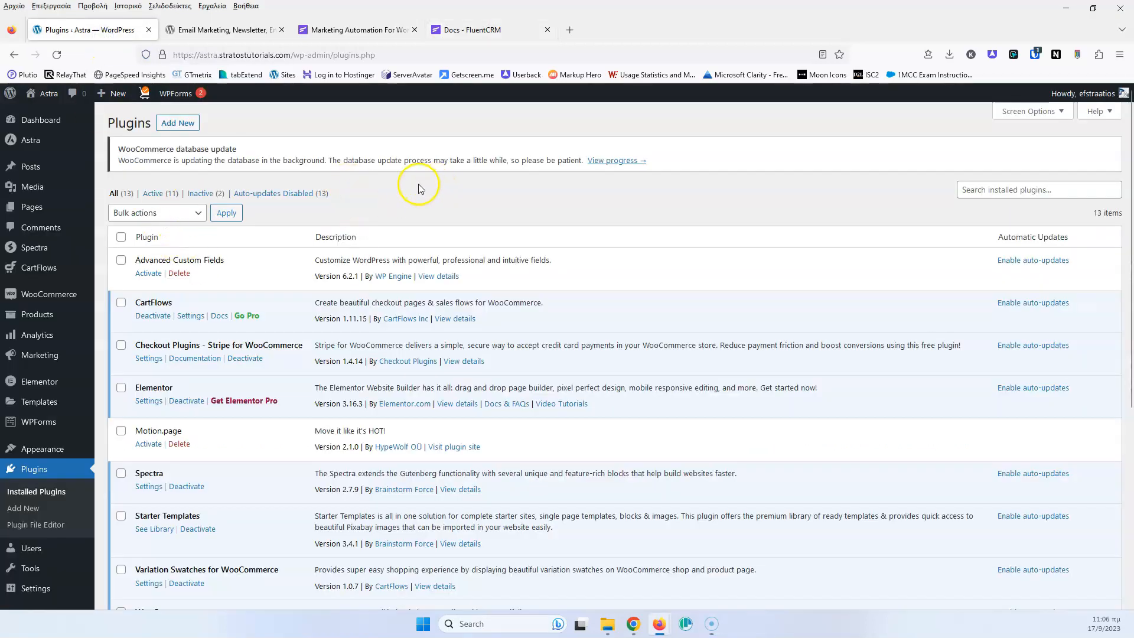
left_click(175, 122)
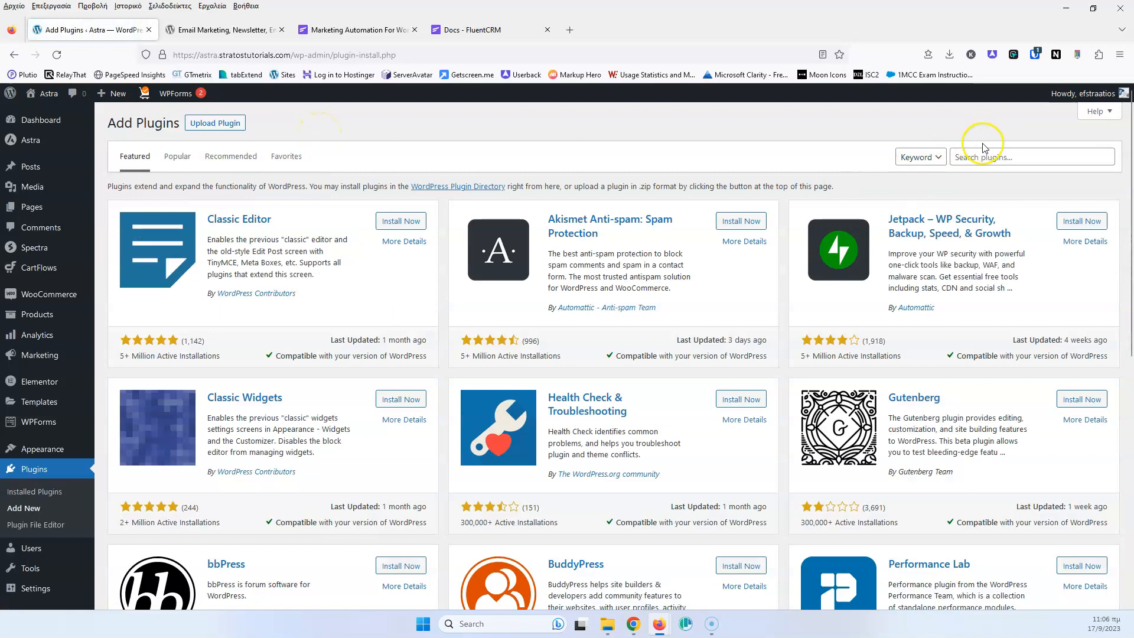
left_click(983, 157)
type("flue")
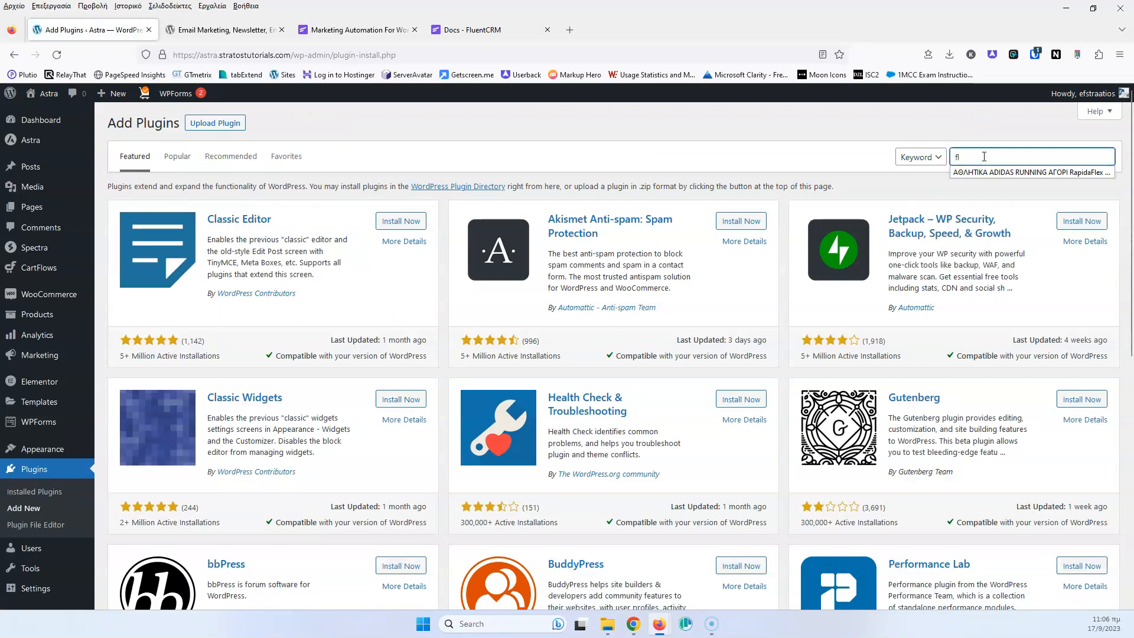
type("ntcrm")
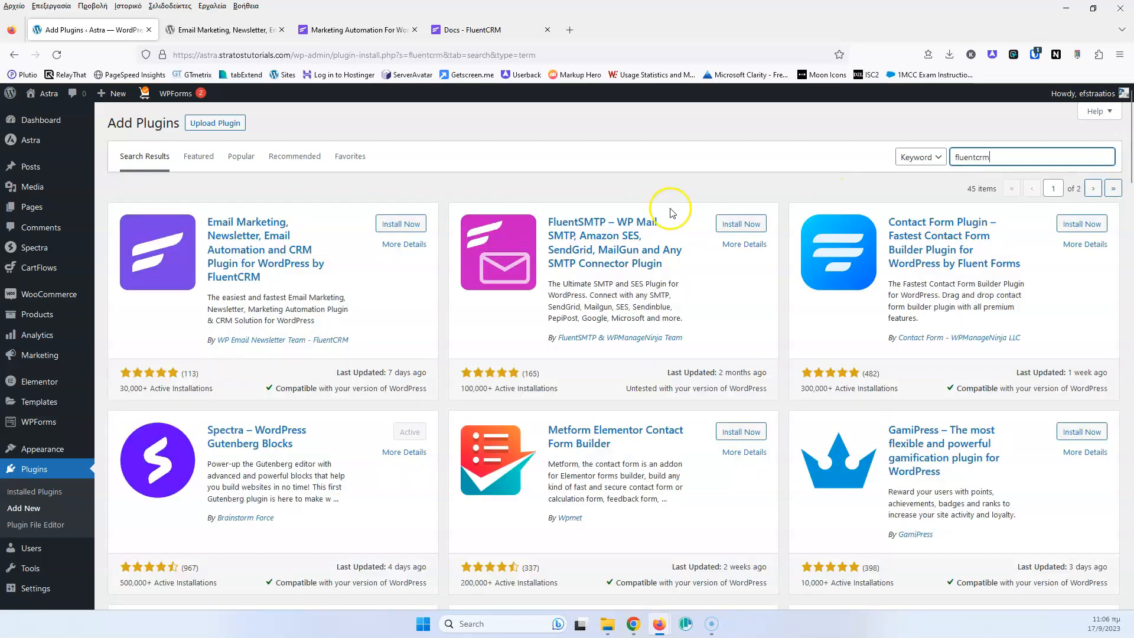
left_click(404, 225)
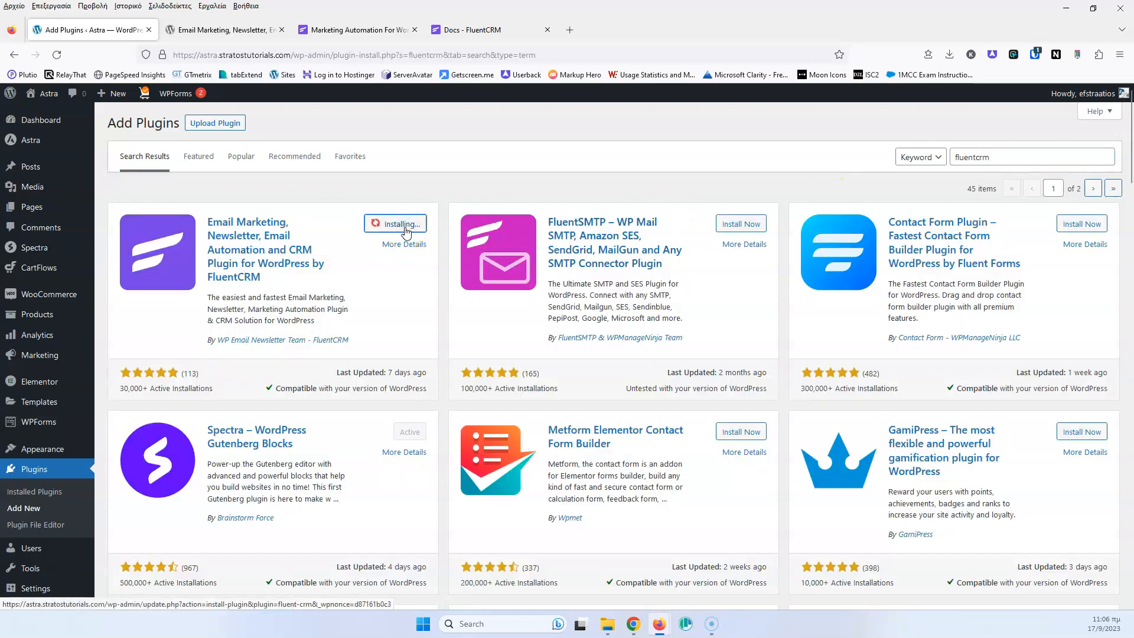
left_click(405, 230)
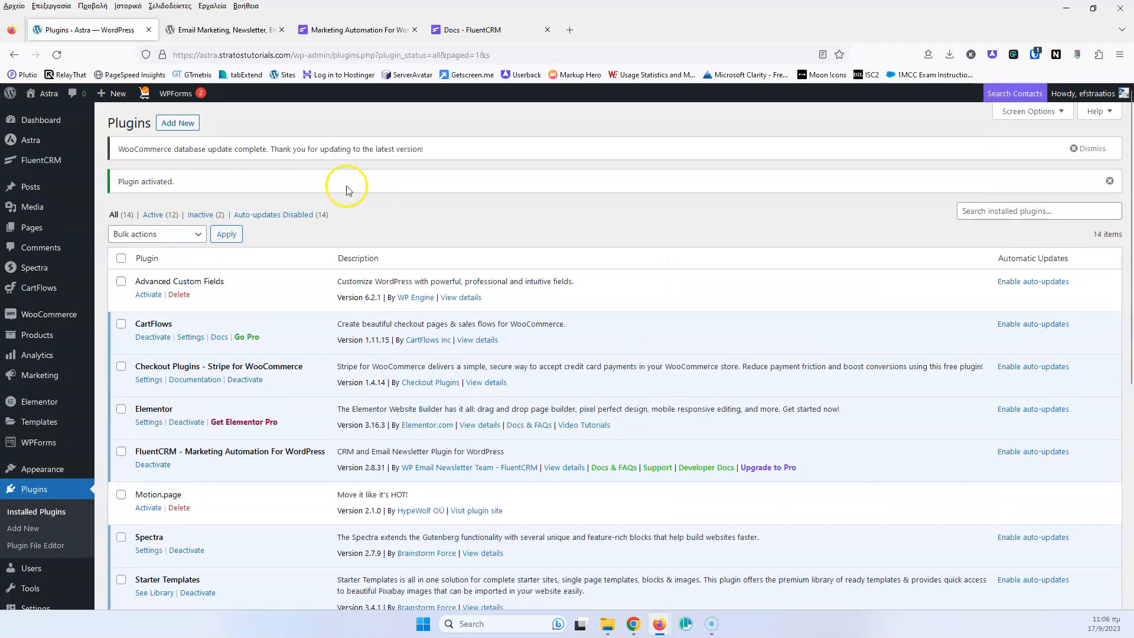
- Start the FluentCRM setup wizard and enter "Stratos" as the business name, along with the business's full address
left_click(55, 165)
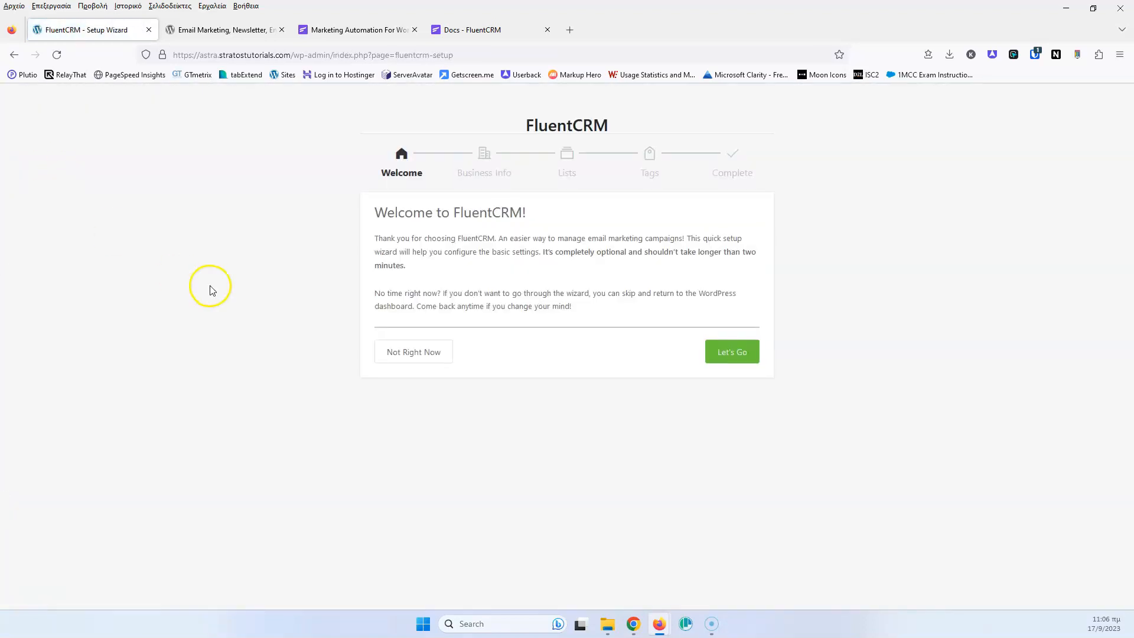
left_click(741, 361)
left_click(450, 275)
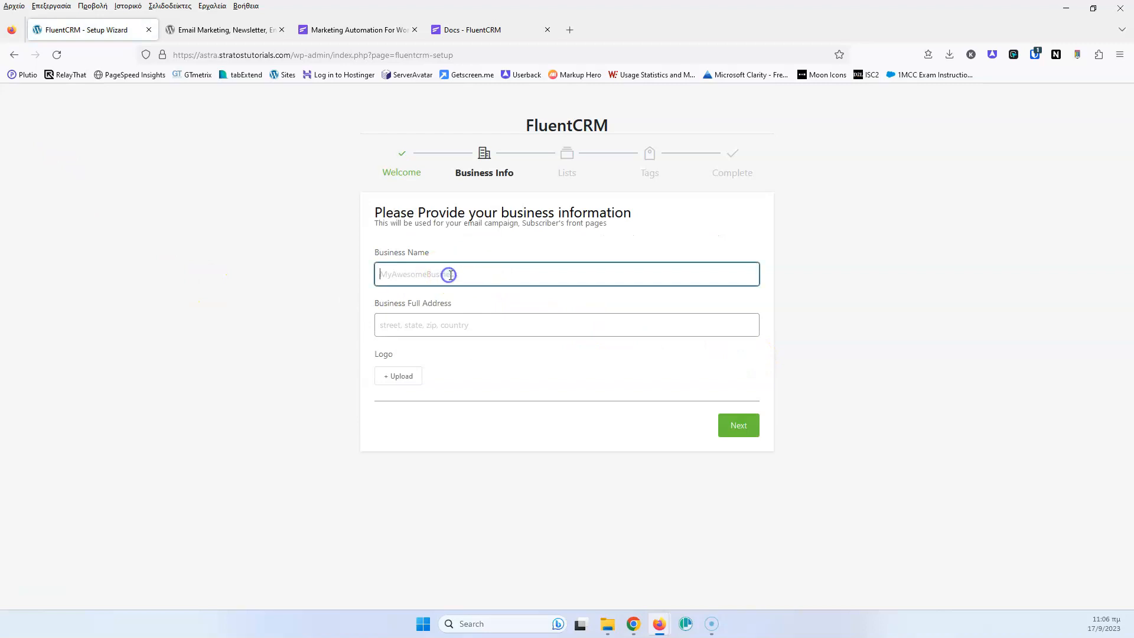
type("Stratos")
left_click(449, 324)
left_click(441, 324)
type("Athens 1")
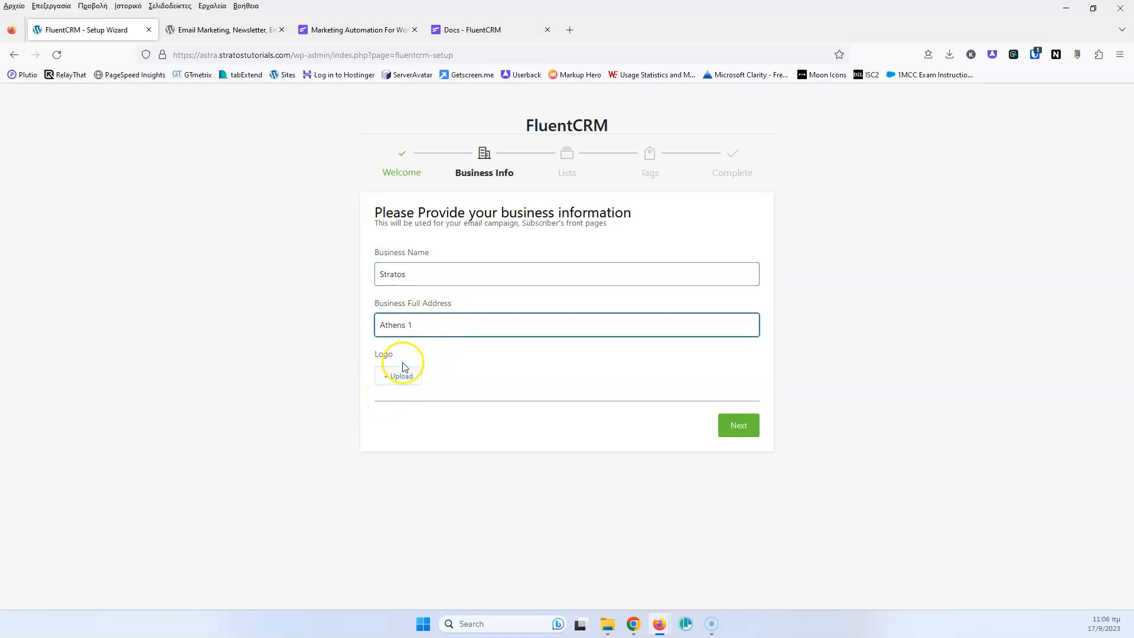
- Try to upload a business logo, and proceed from the business information to the contact segment lists
left_click(401, 381)
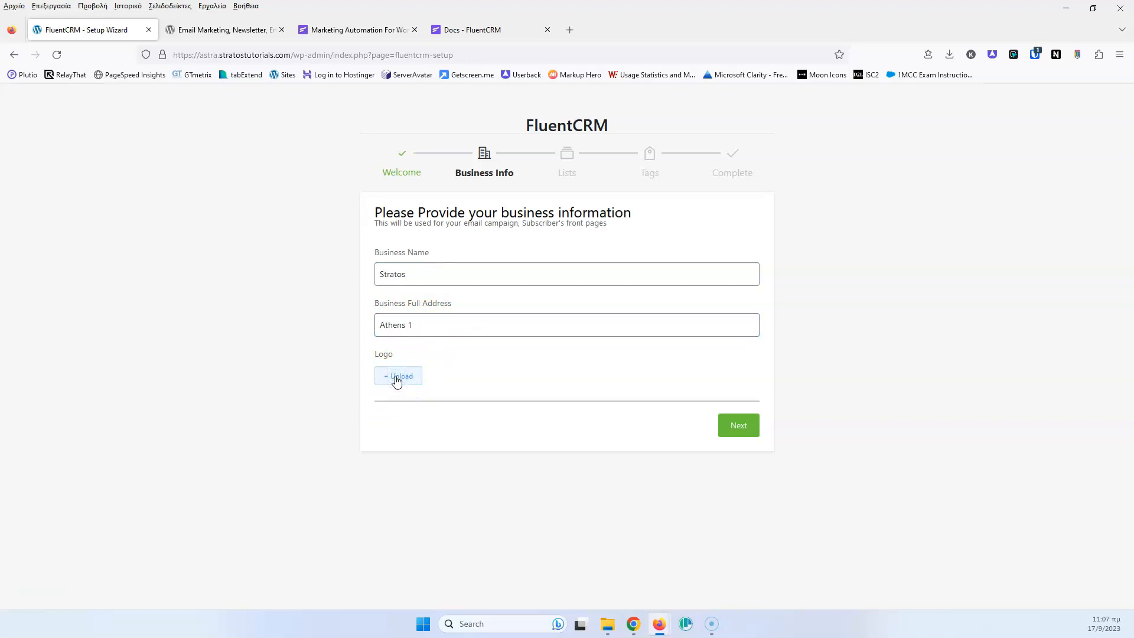
left_click(396, 381)
left_click(398, 380)
left_click(736, 433)
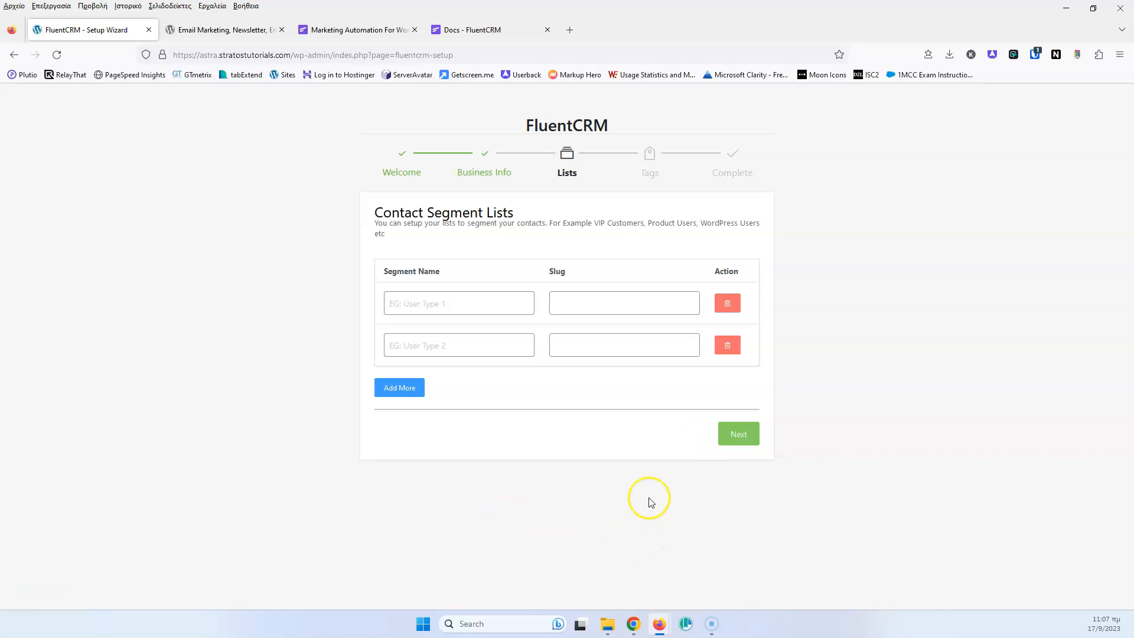
- Create the contact segment lists "Subscribers" and "Customers" with their matching slugs, and proceed to the contact tags
left_click(738, 433)
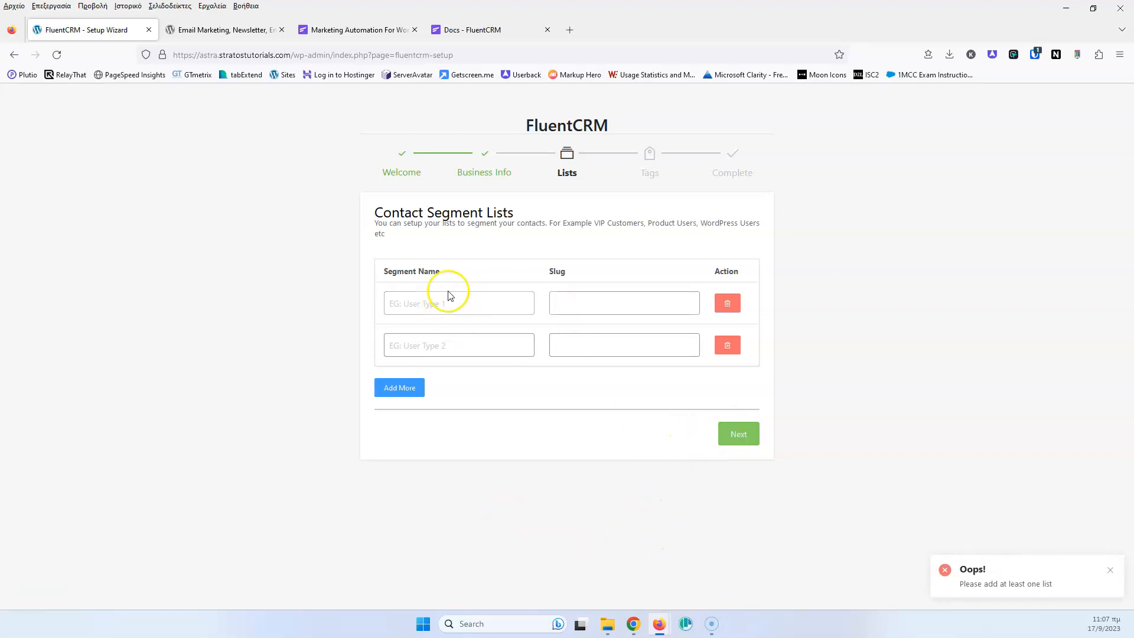
left_click(464, 304)
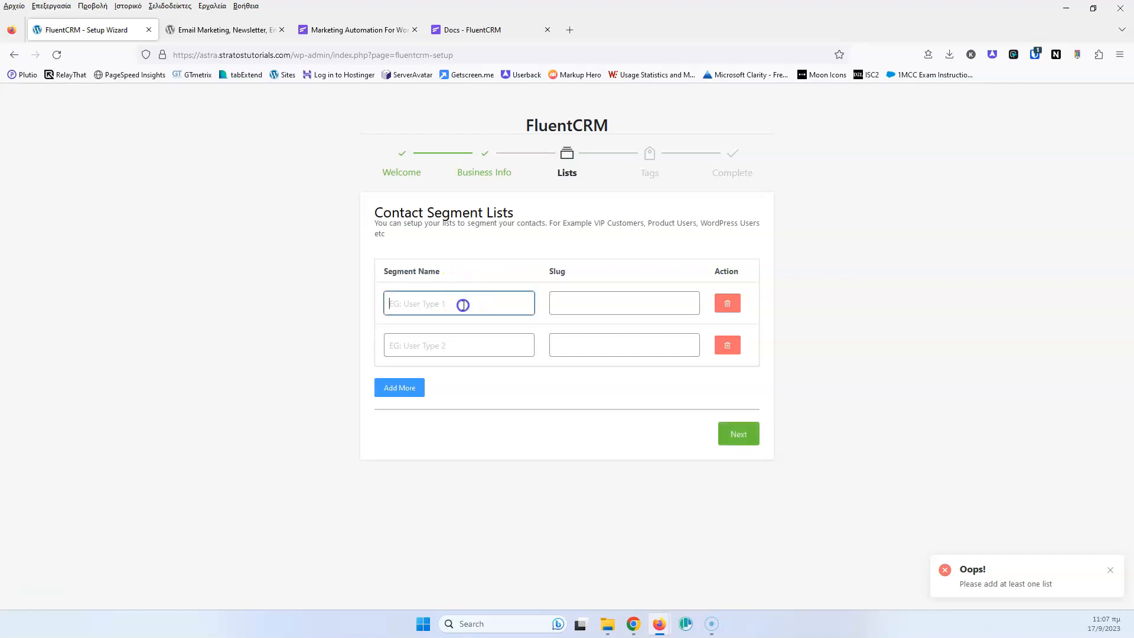
type("Subscr")
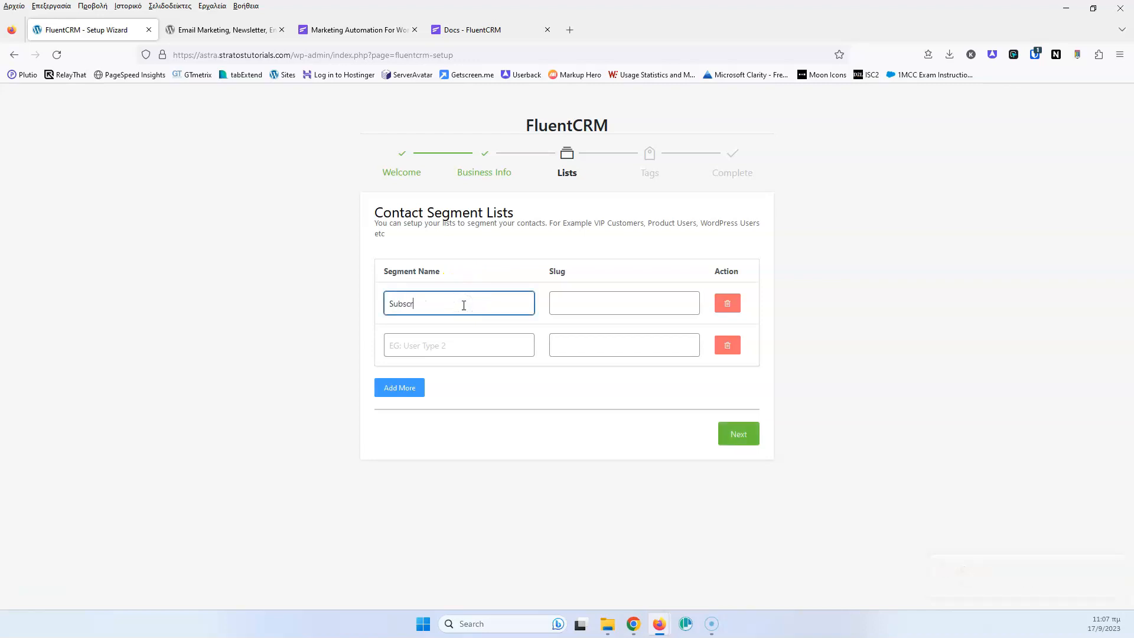
type("ibers")
key("Tab")
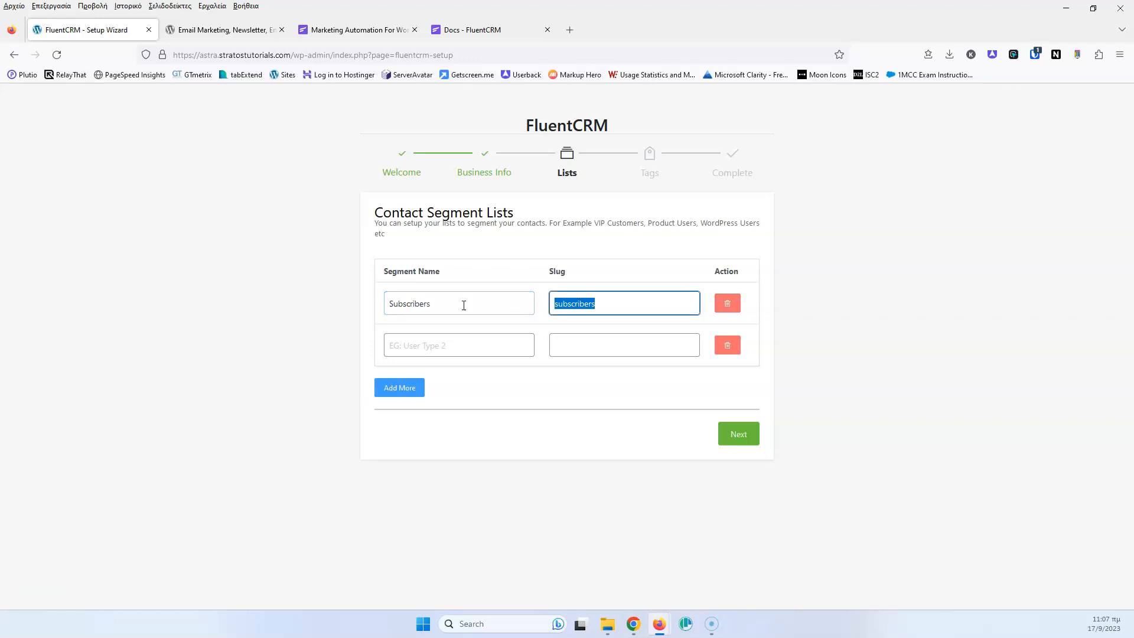
key("Tab")
key("Tab")
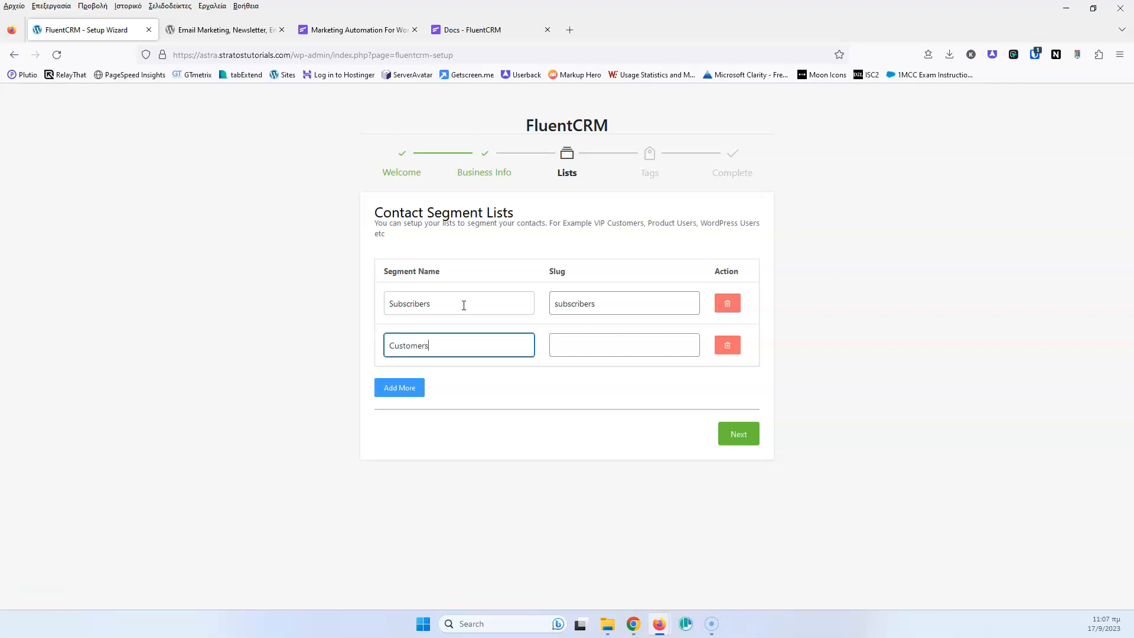
left_click(417, 390)
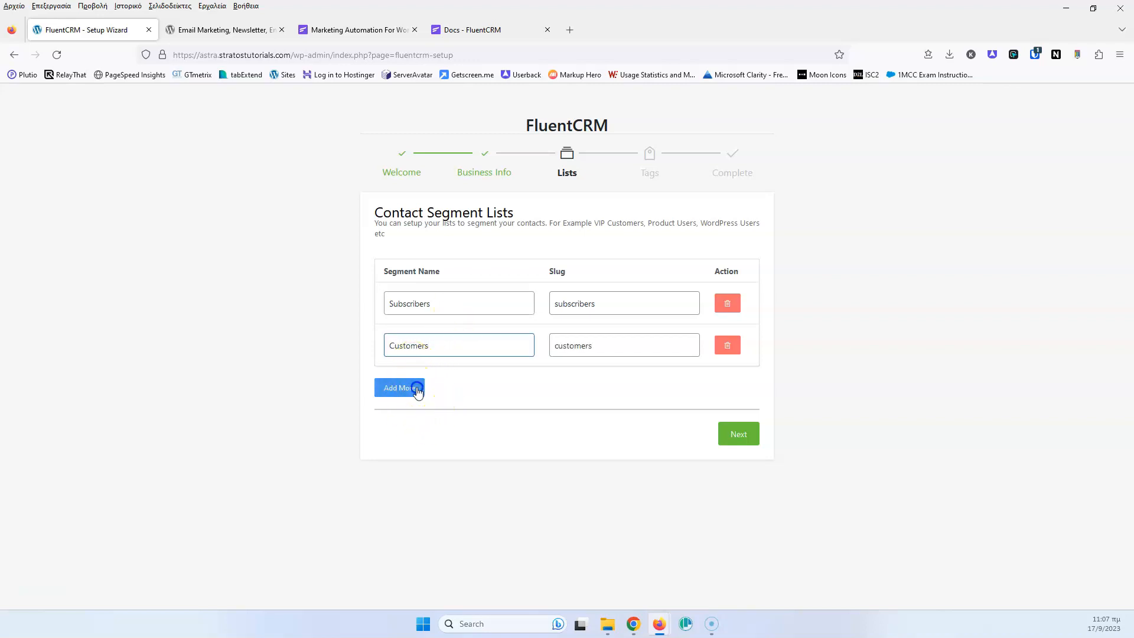
left_click(727, 387)
left_click(738, 434)
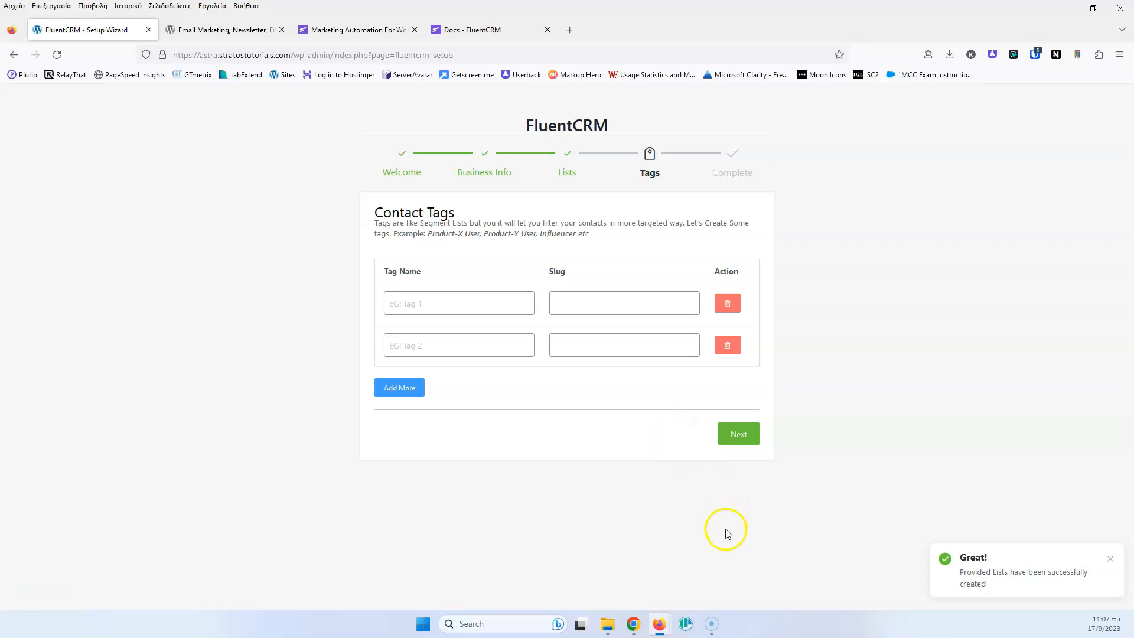
- Create the contact tags "Website Form", with the slug website-form, and "Product", and proceed to the final wizard page
left_click(741, 436)
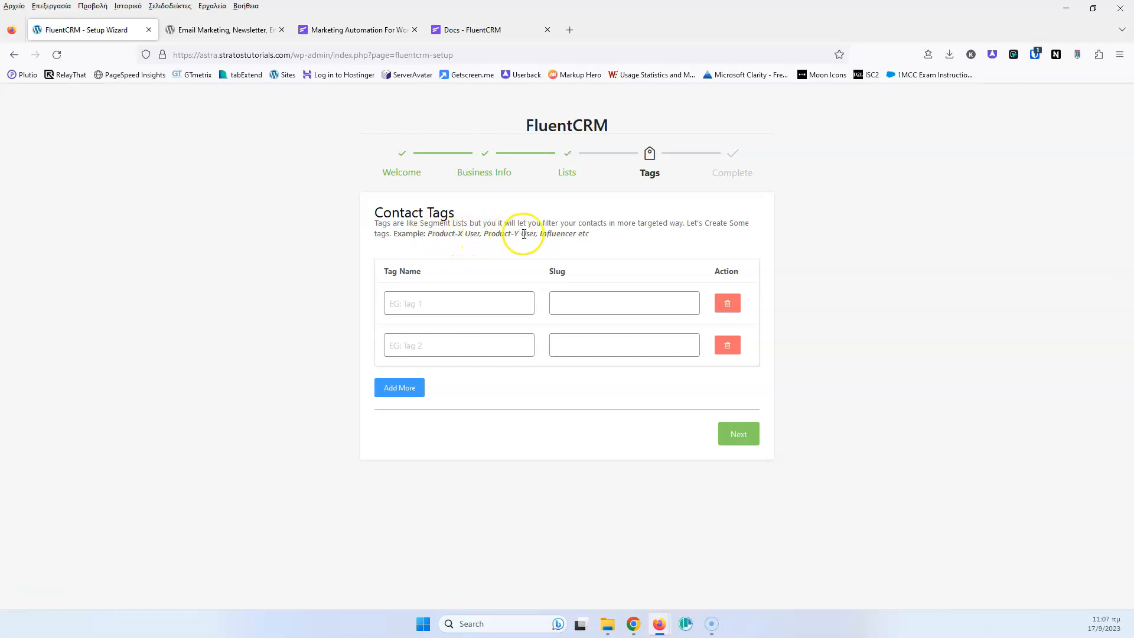
left_click(472, 303)
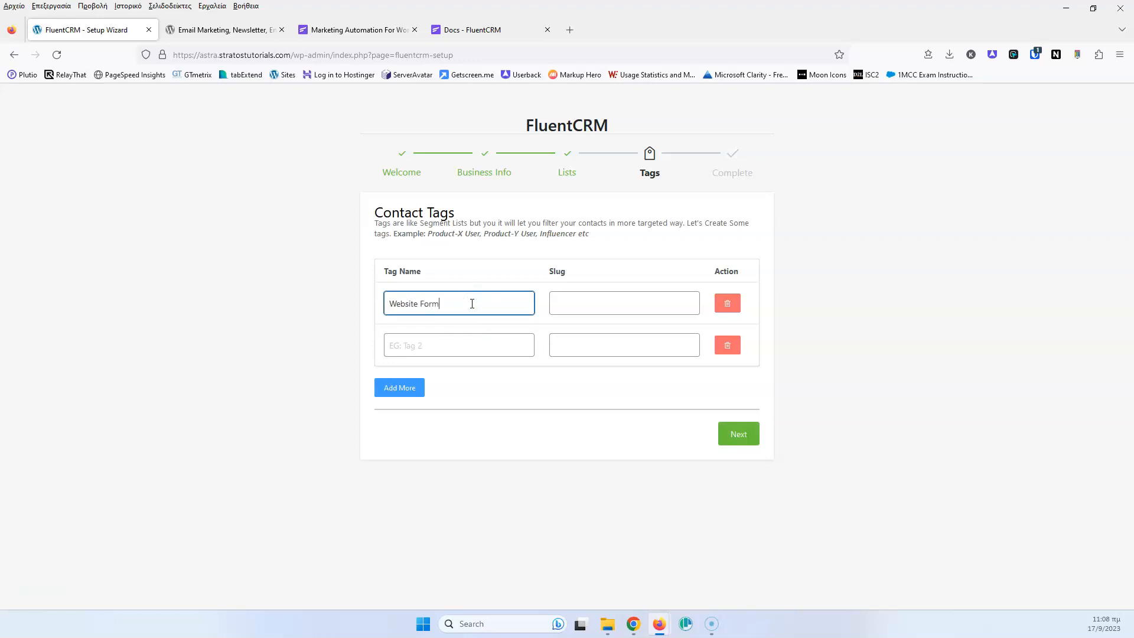
type("Website Form")
left_click(457, 346)
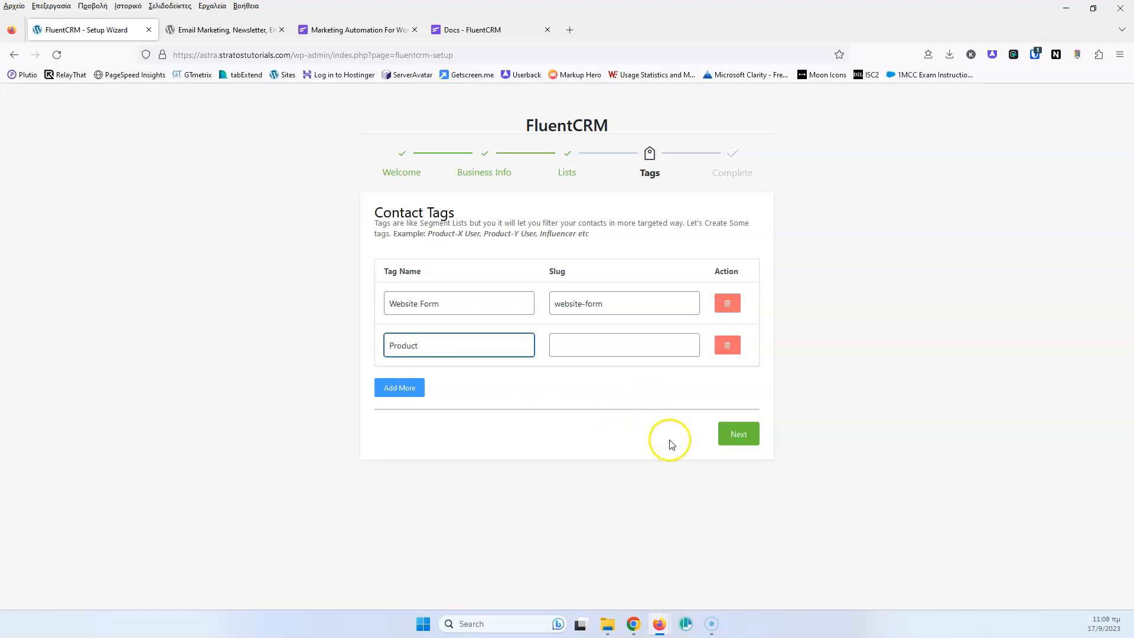
left_click(742, 434)
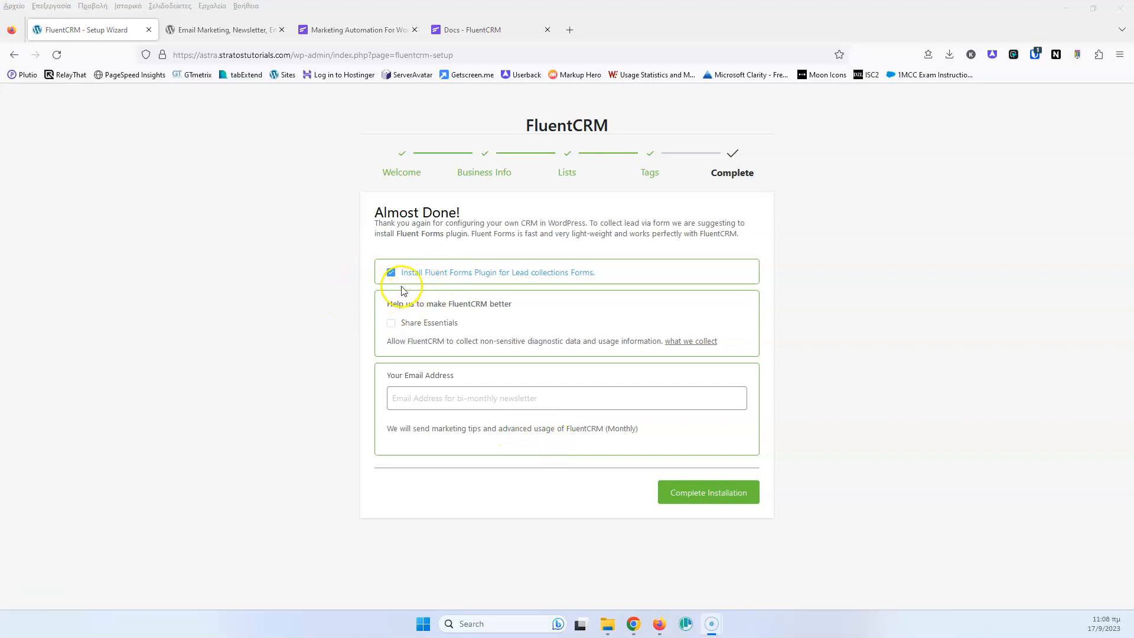
- Complete the installation with the Fluent Forms plugin included, declining usage data sharing, and go to the CRM dashboard
left_click(501, 274)
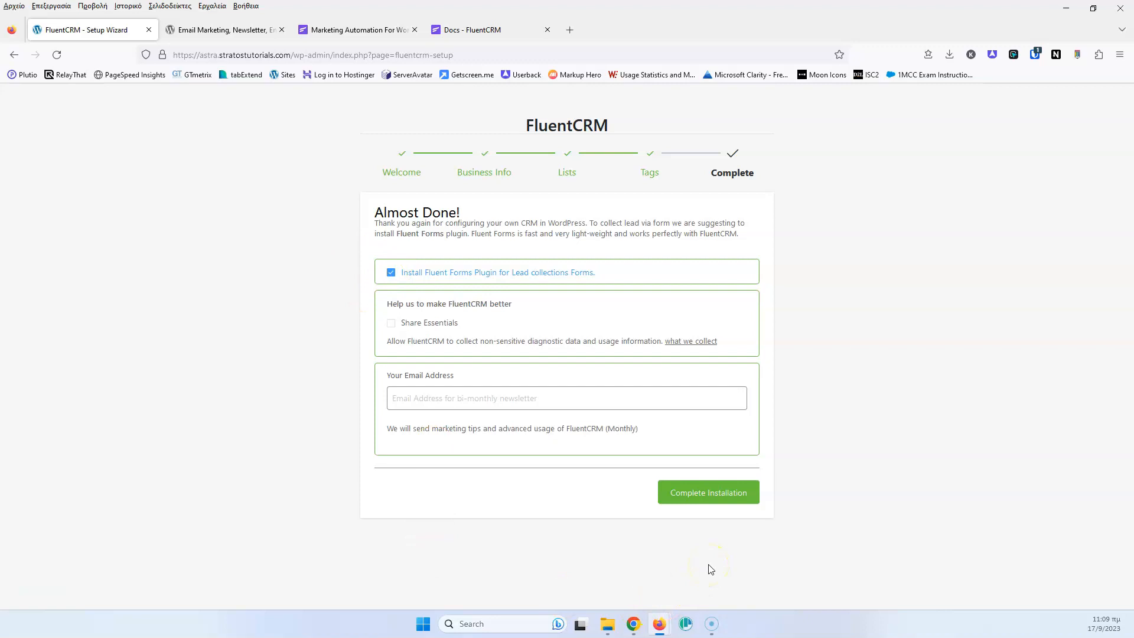
left_click(714, 494)
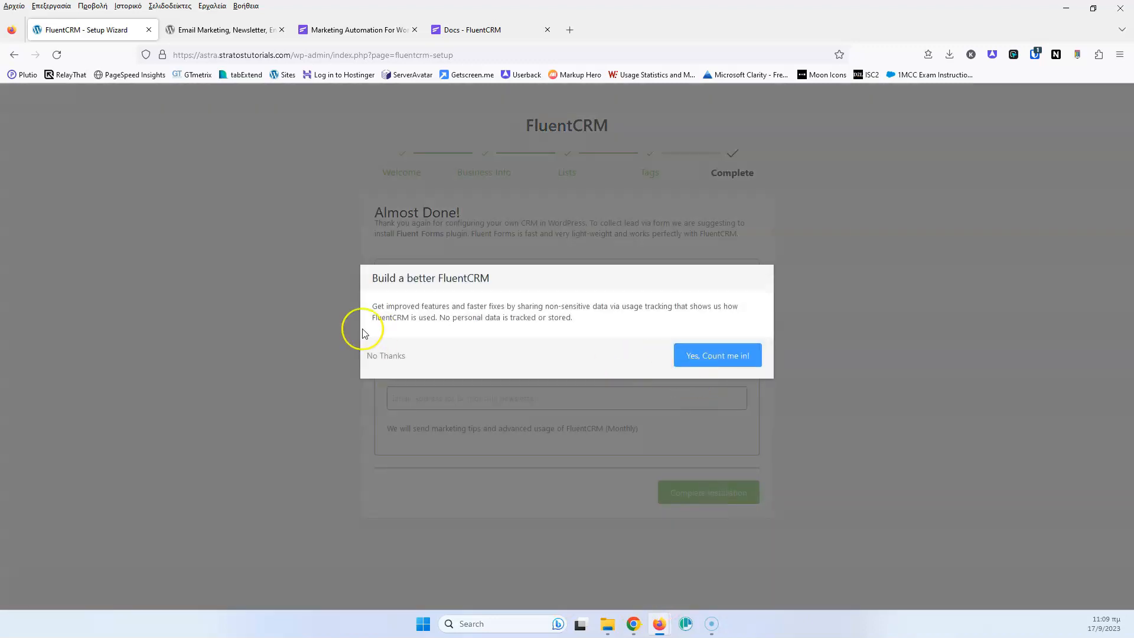
left_click(386, 356)
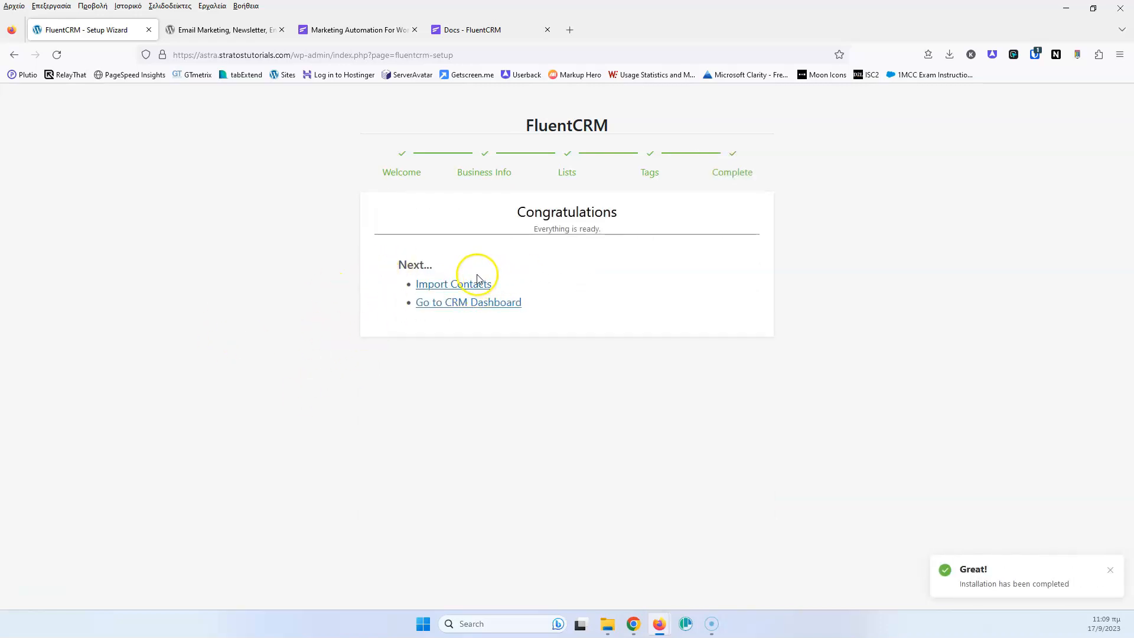
left_click(496, 304)
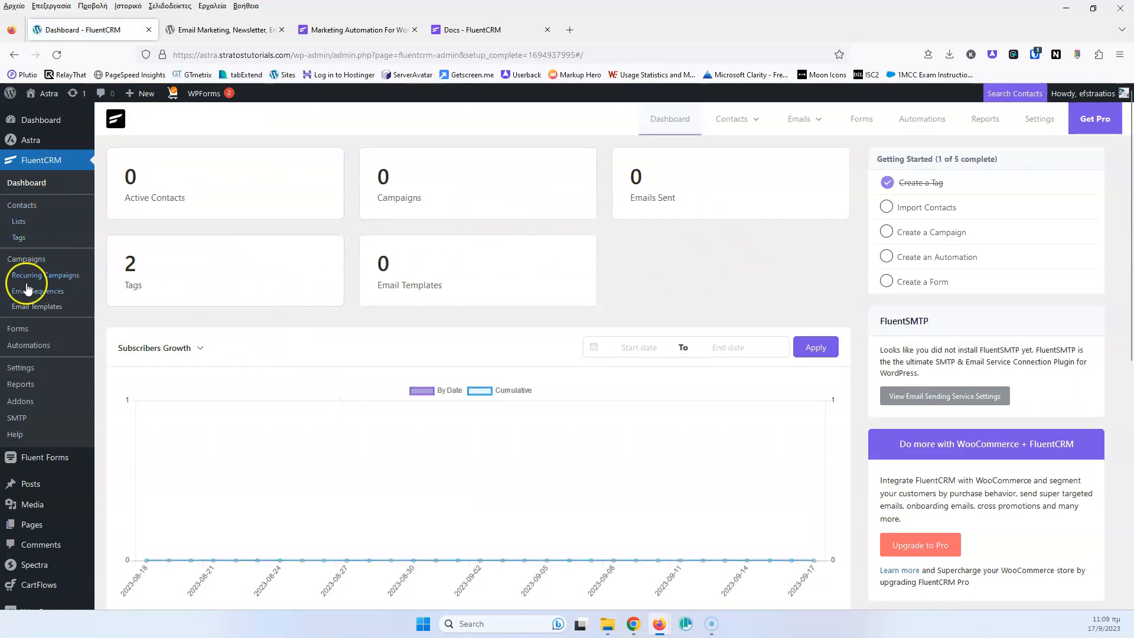
- Add the black DNK logo from the media library as the logo in the FluentCRM business settings
left_click(28, 370)
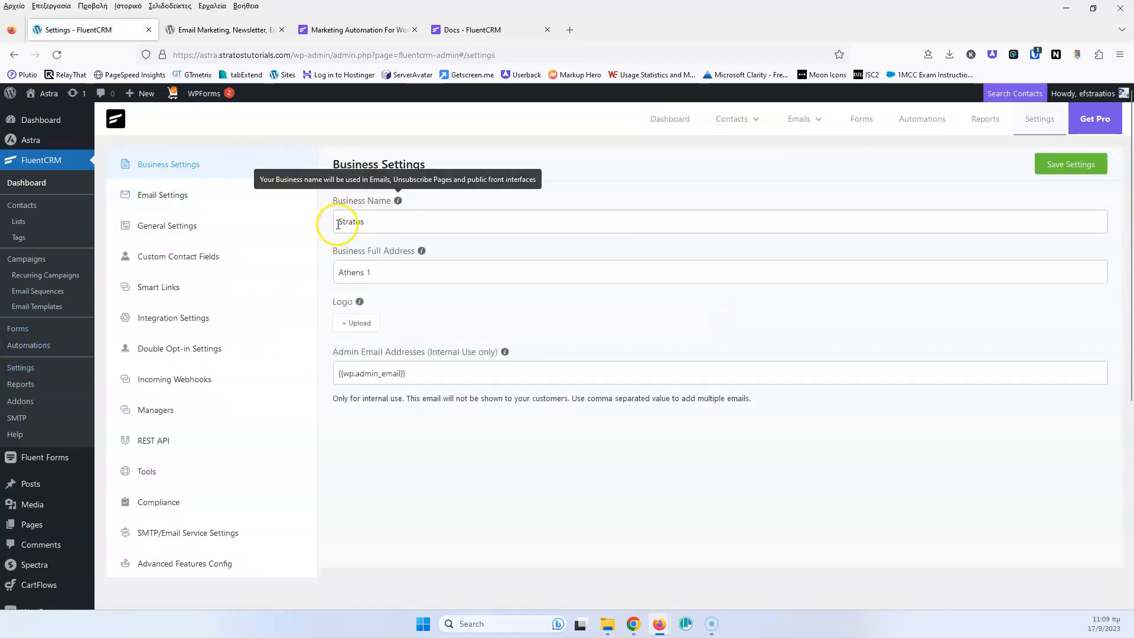
left_click(353, 323)
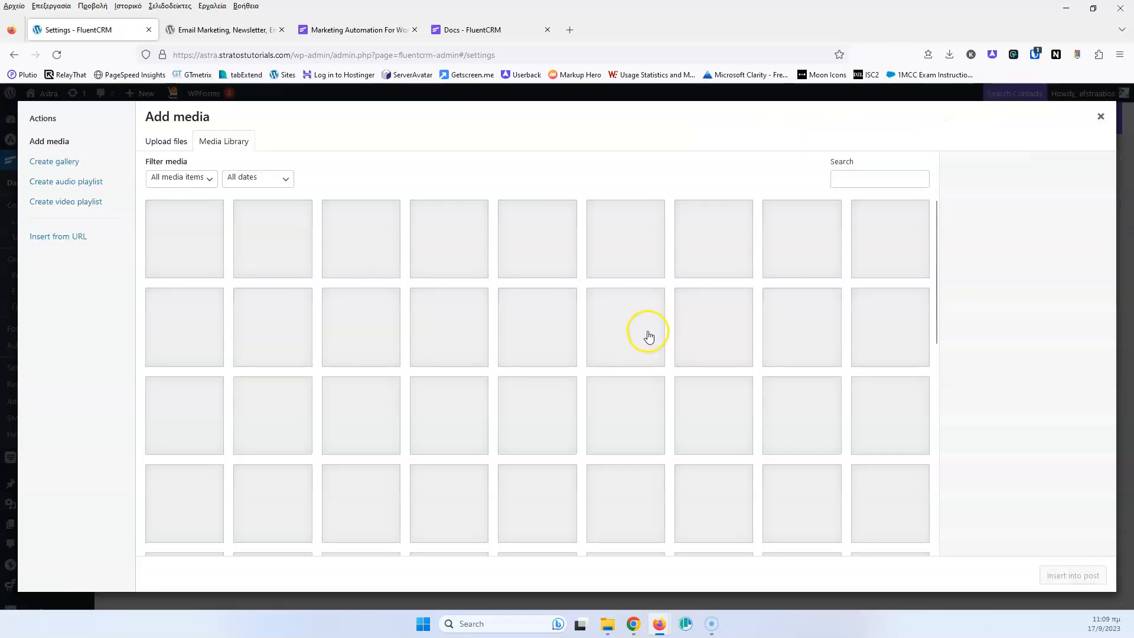
scroll(664, 330, "down", 5)
left_click(798, 400)
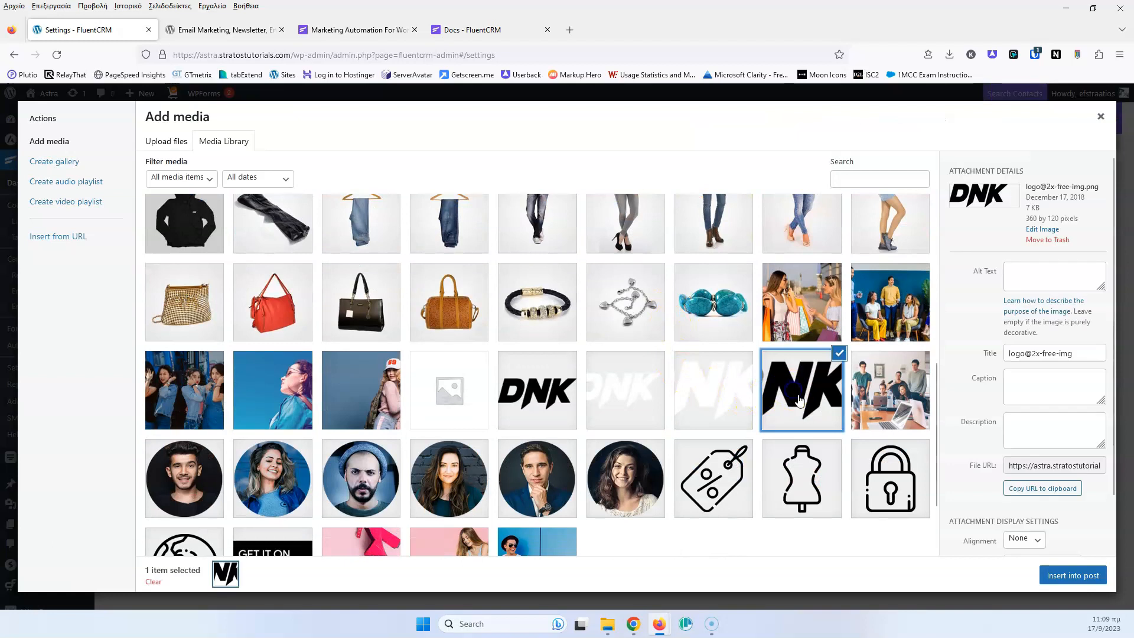
left_click(1071, 574)
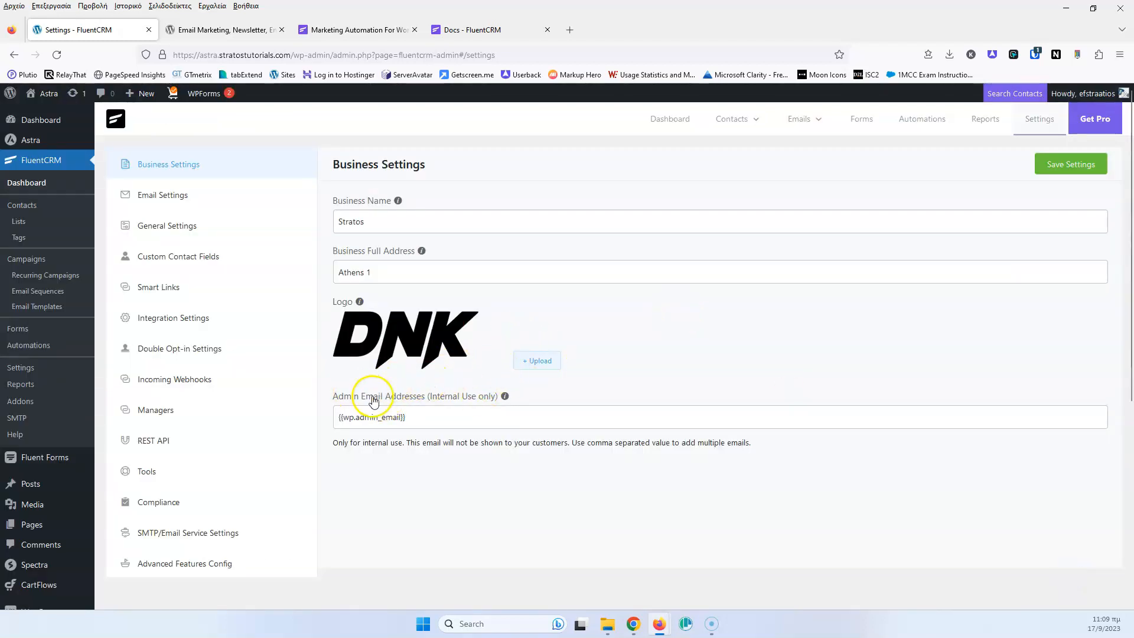
left_click_drag(462, 415, 294, 416)
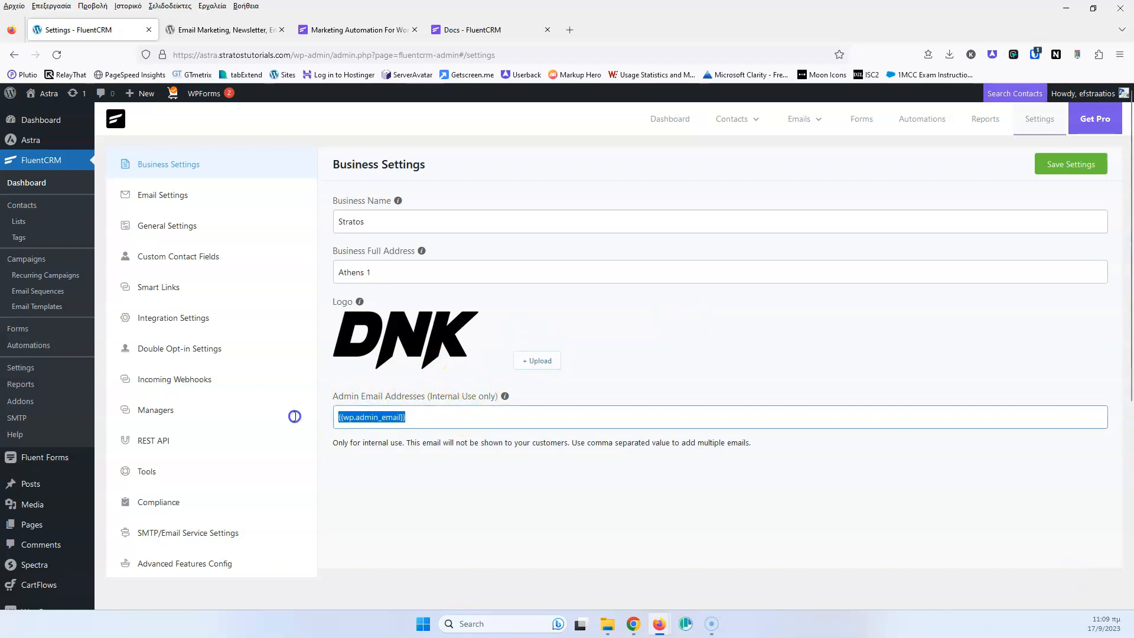
left_click(480, 418)
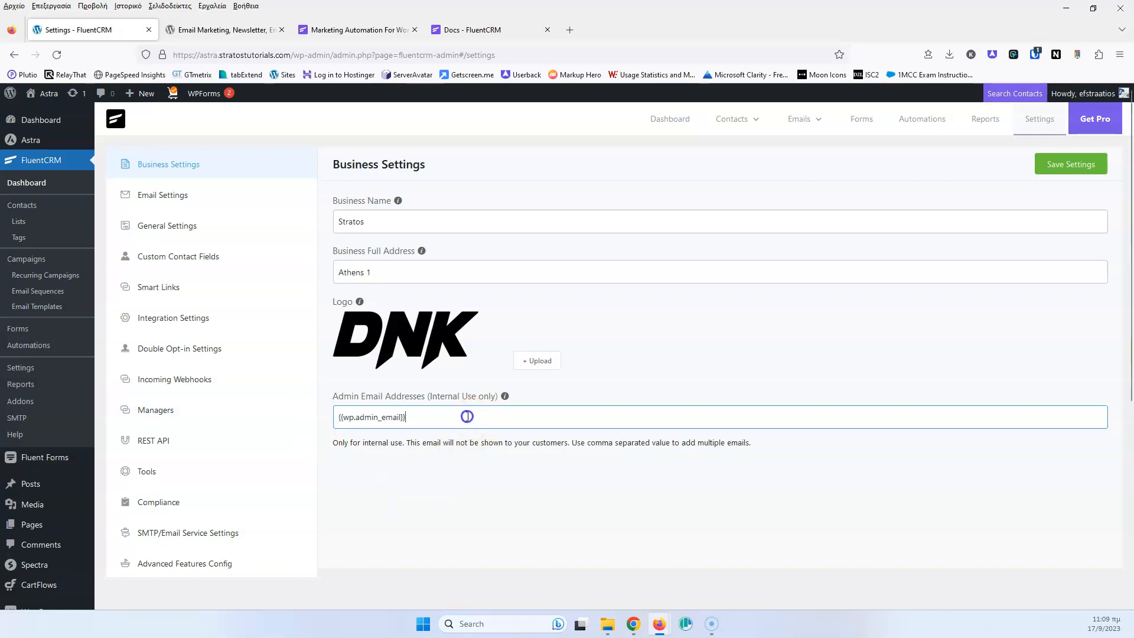
left_click_drag(469, 418, 306, 405)
left_click(459, 507)
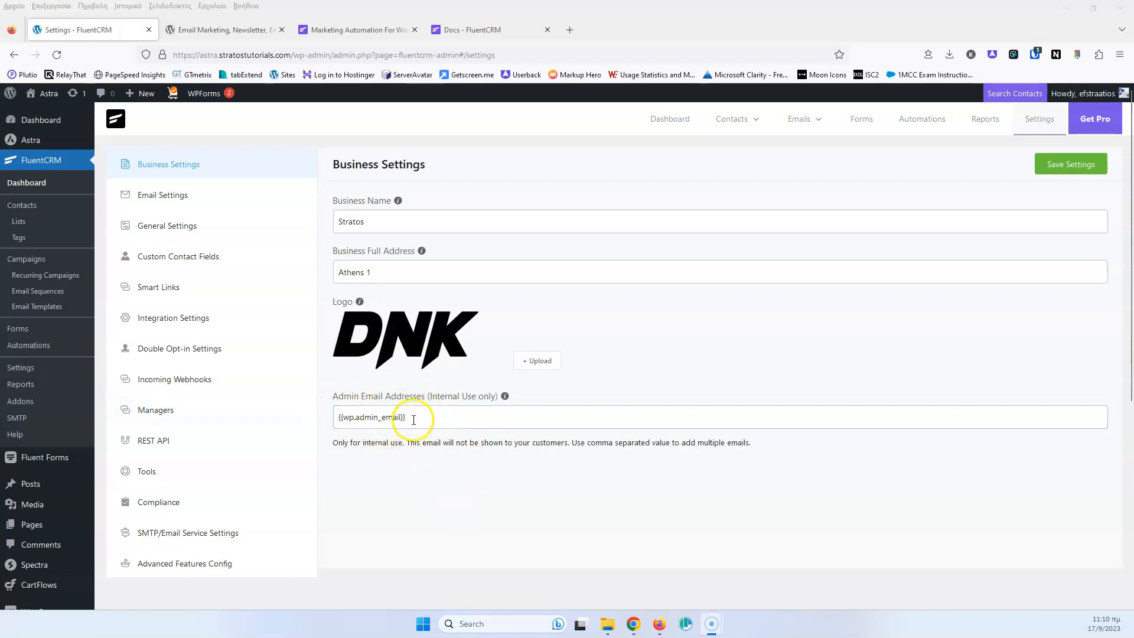
- In the global email settings, use the business name as the From and Reply to names, and enter the From email address
left_click(172, 203)
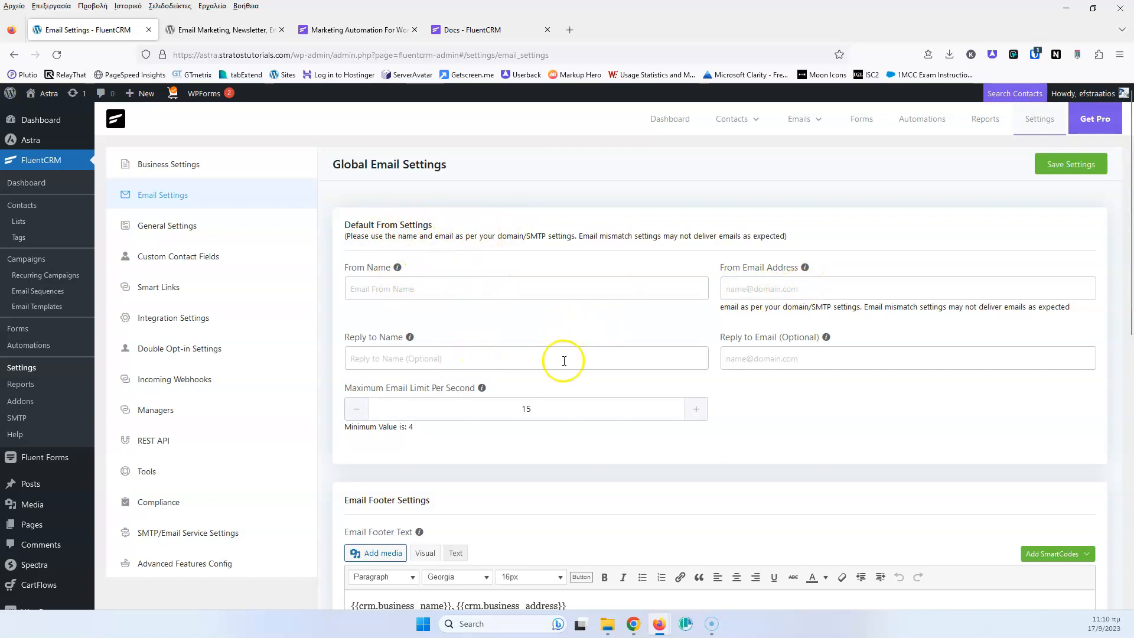
left_click(479, 292)
type("Stratos")
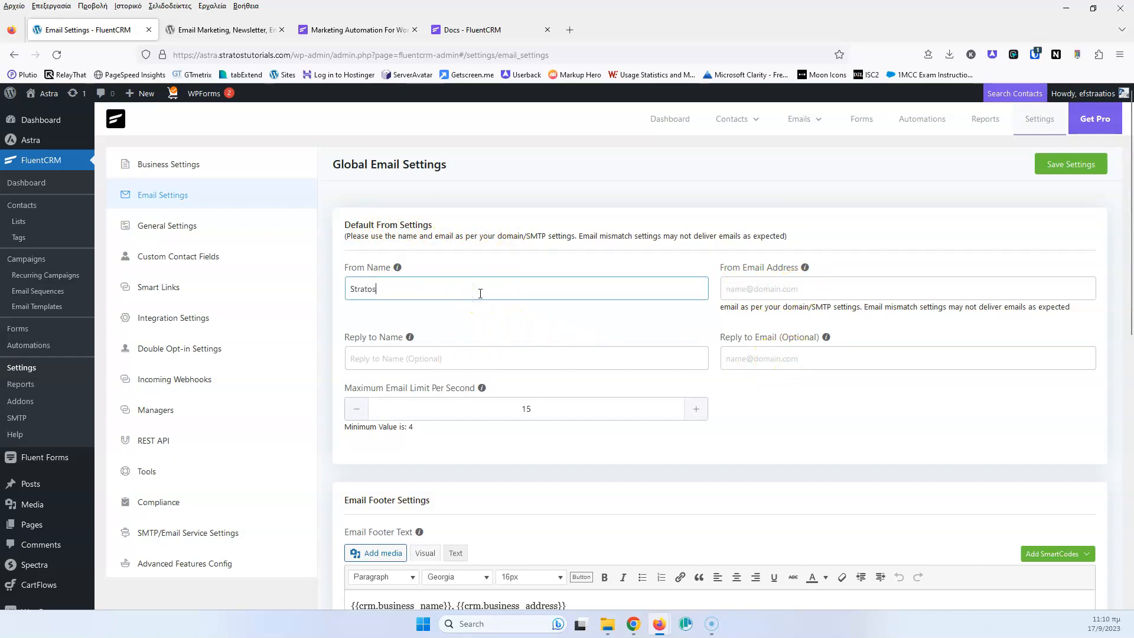
left_click(792, 288)
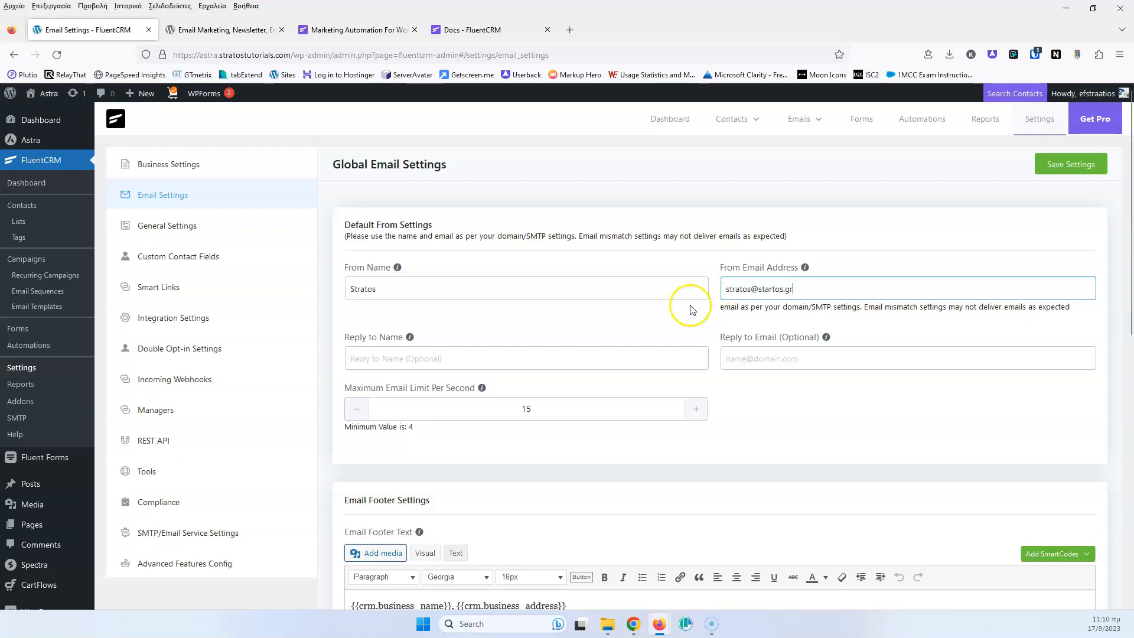
left_click(661, 354)
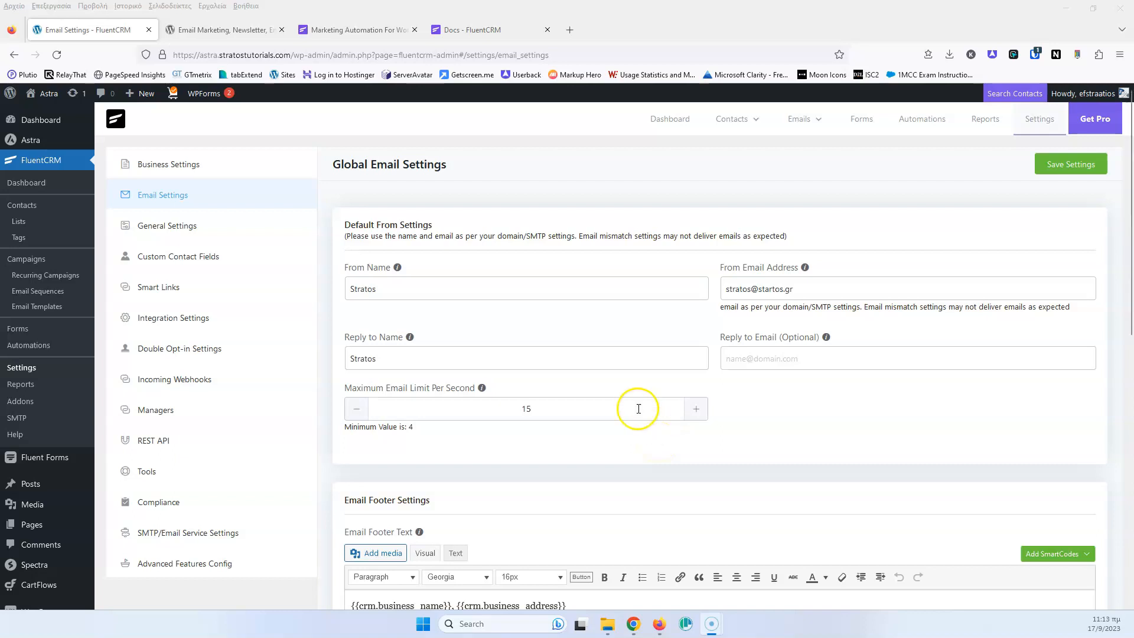
- Examine the email footer text with its smartcodes and unsubscribe links, the unsubscribe redirect URL field and the email preference settings
scroll(636, 405, "down", 3)
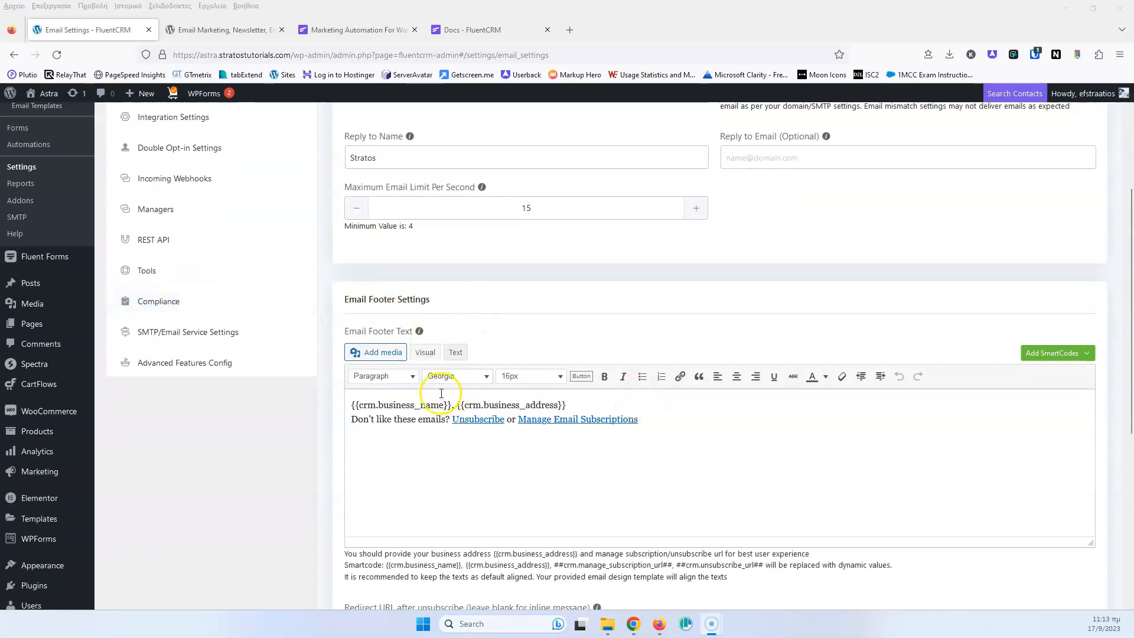
double_click(366, 405)
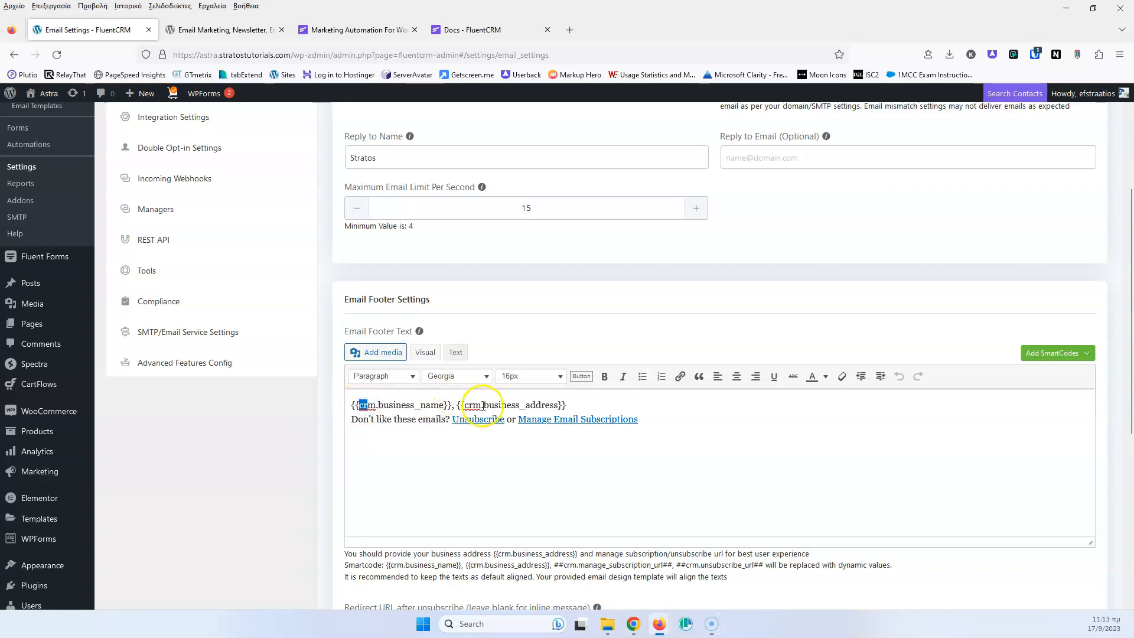
left_click(504, 407)
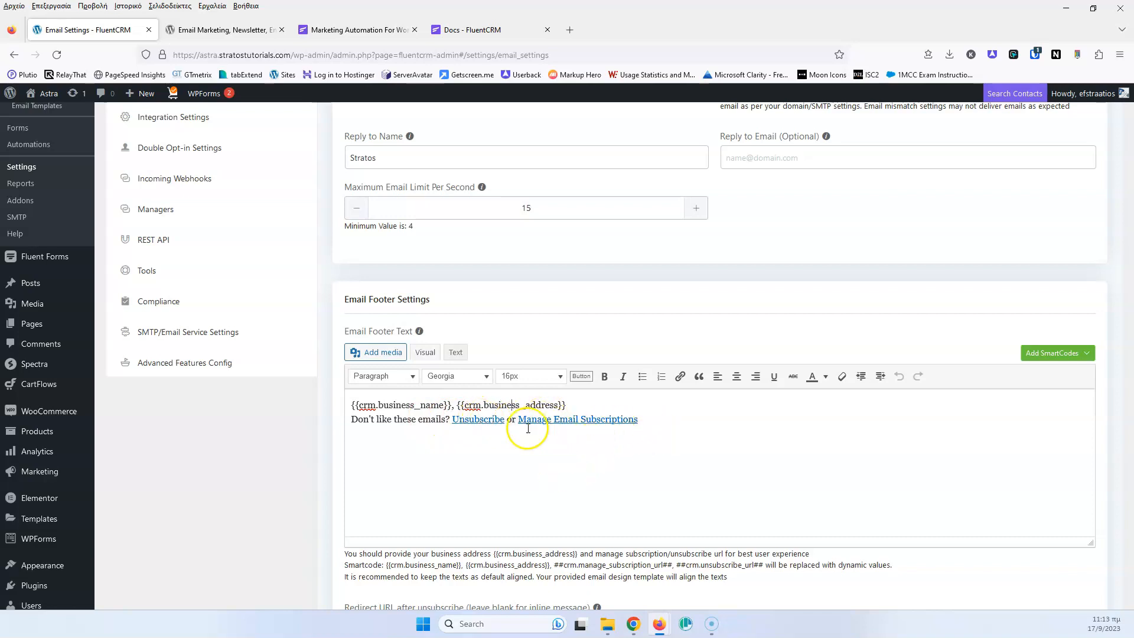
left_click(482, 421)
left_click(558, 420)
left_click(439, 489)
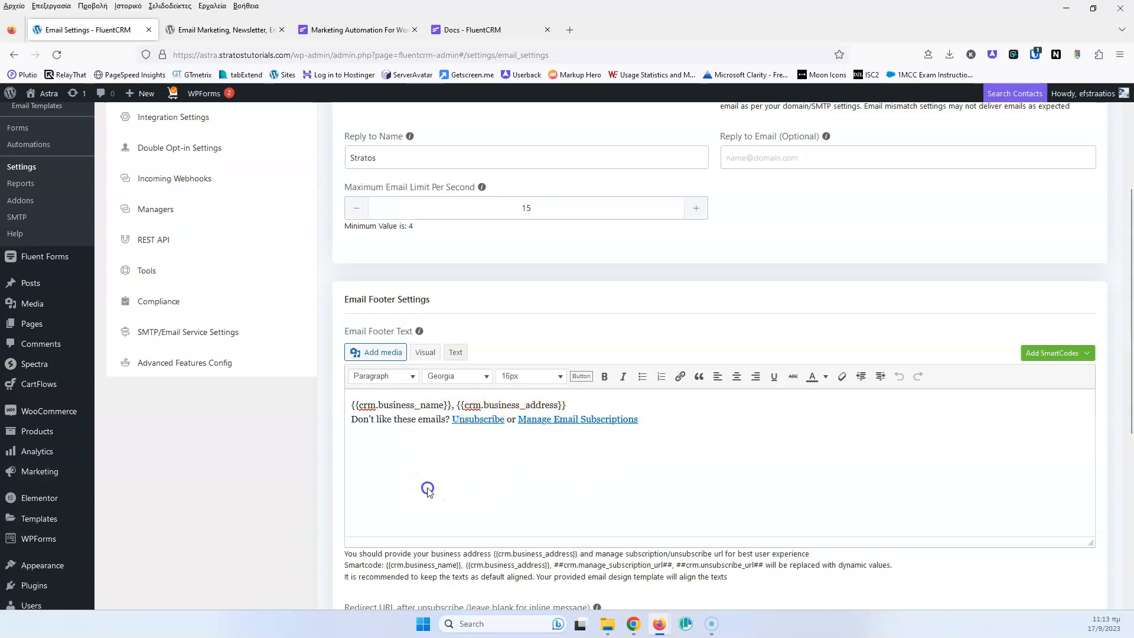
scroll(414, 481, "down", 5)
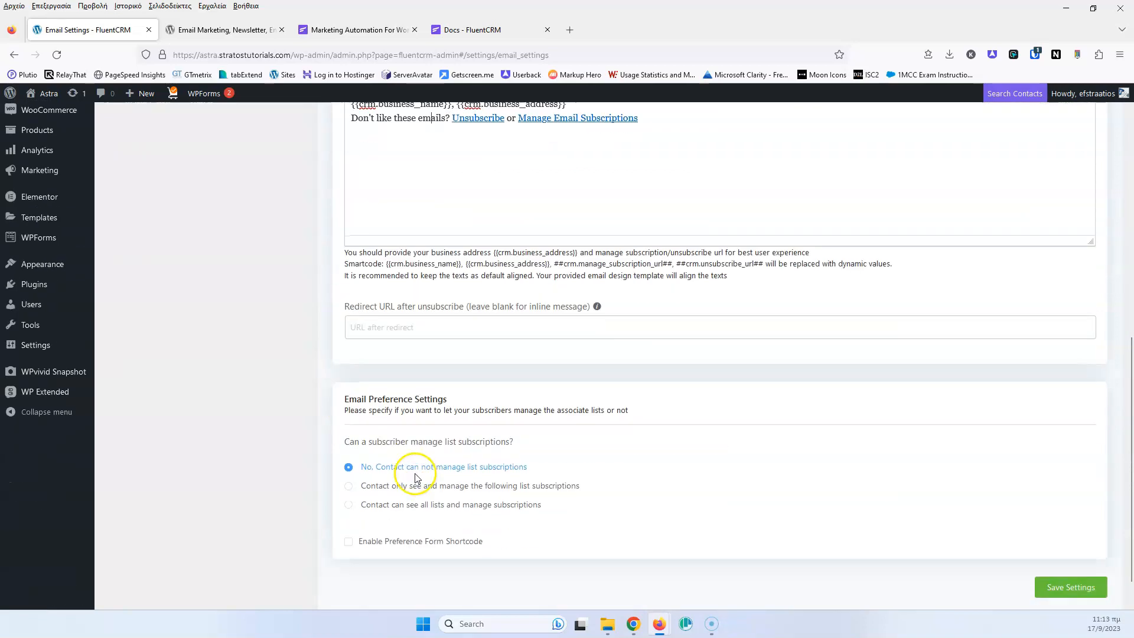
scroll(420, 469, "up", 2)
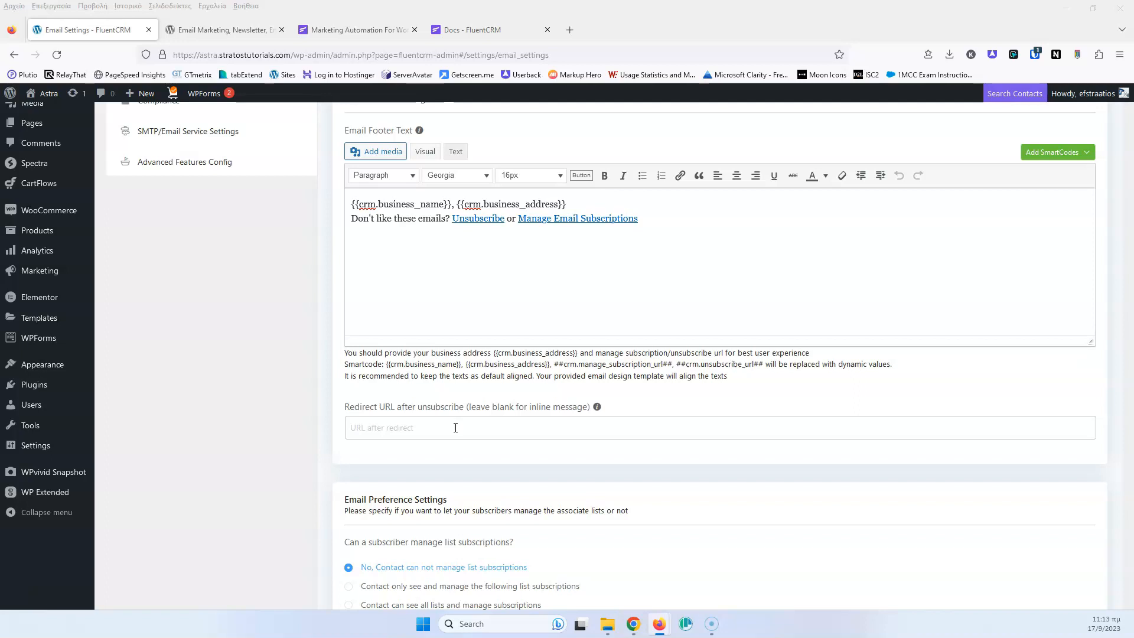
scroll(455, 428, "down", 3)
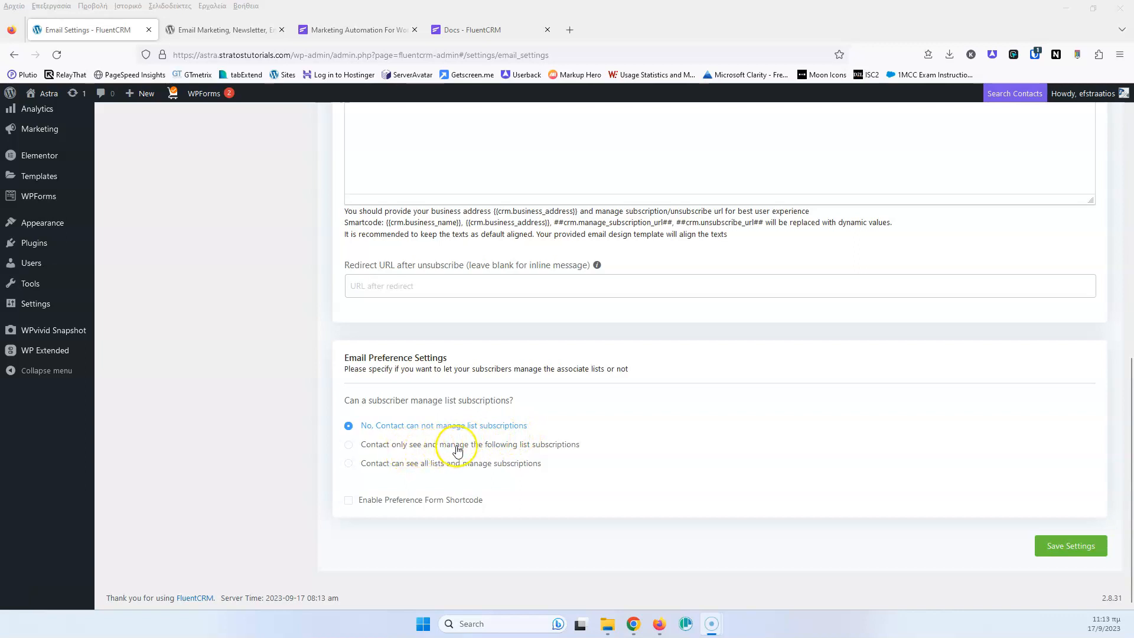
- Try the other list subscription options, choose "No. Contact can not manage list subscriptions", and save the email settings
left_click(378, 452)
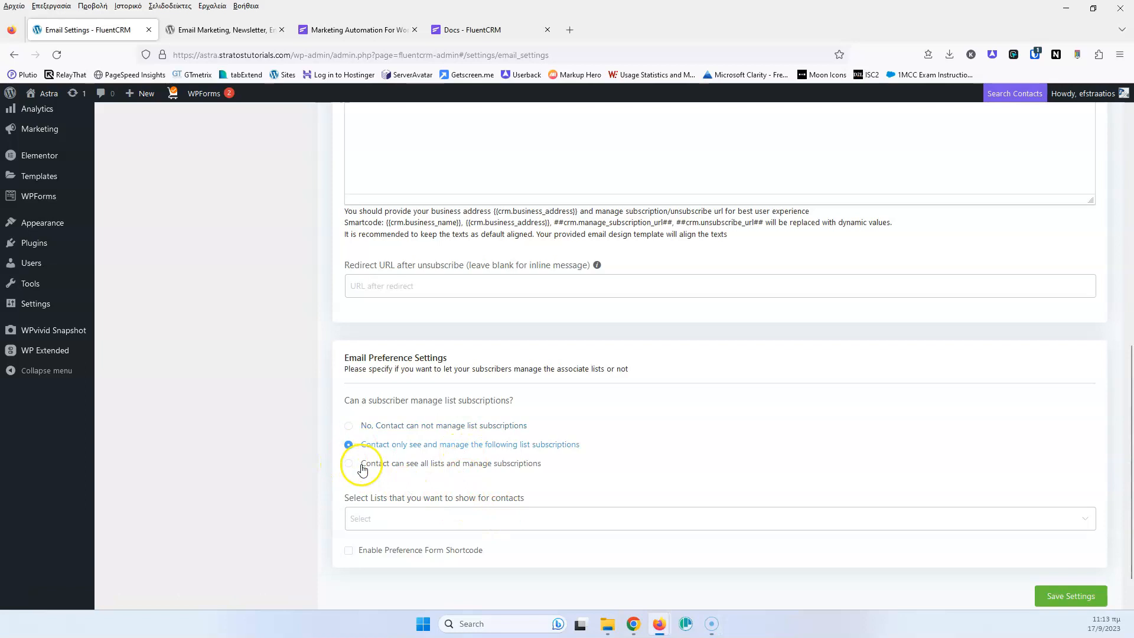
left_click(362, 466)
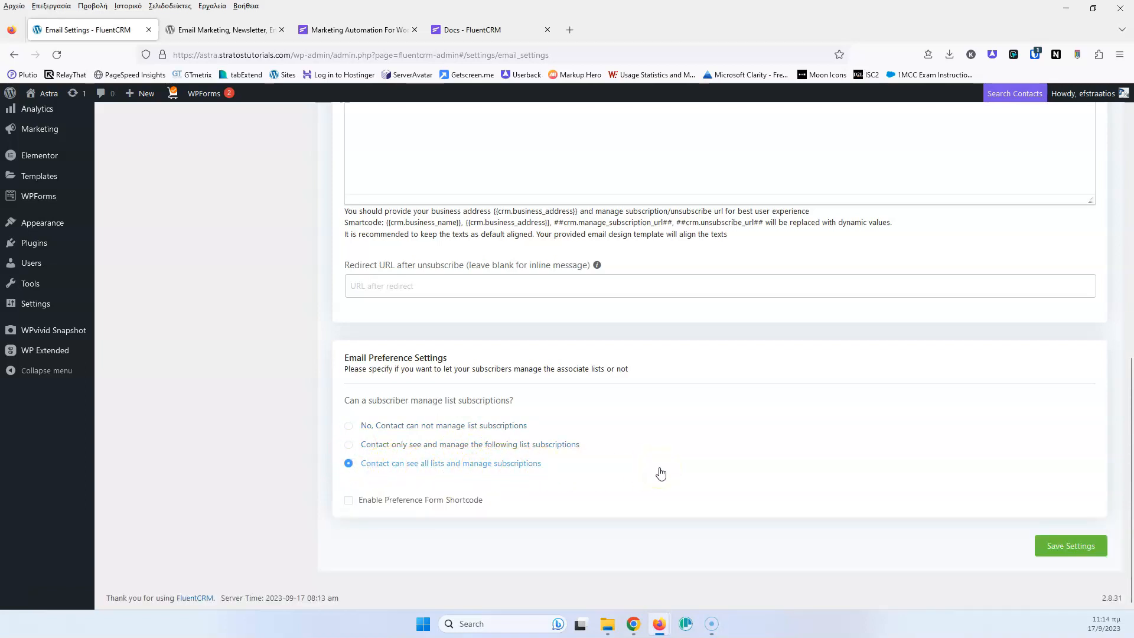
left_click(383, 427)
scroll(207, 409, "up", 10)
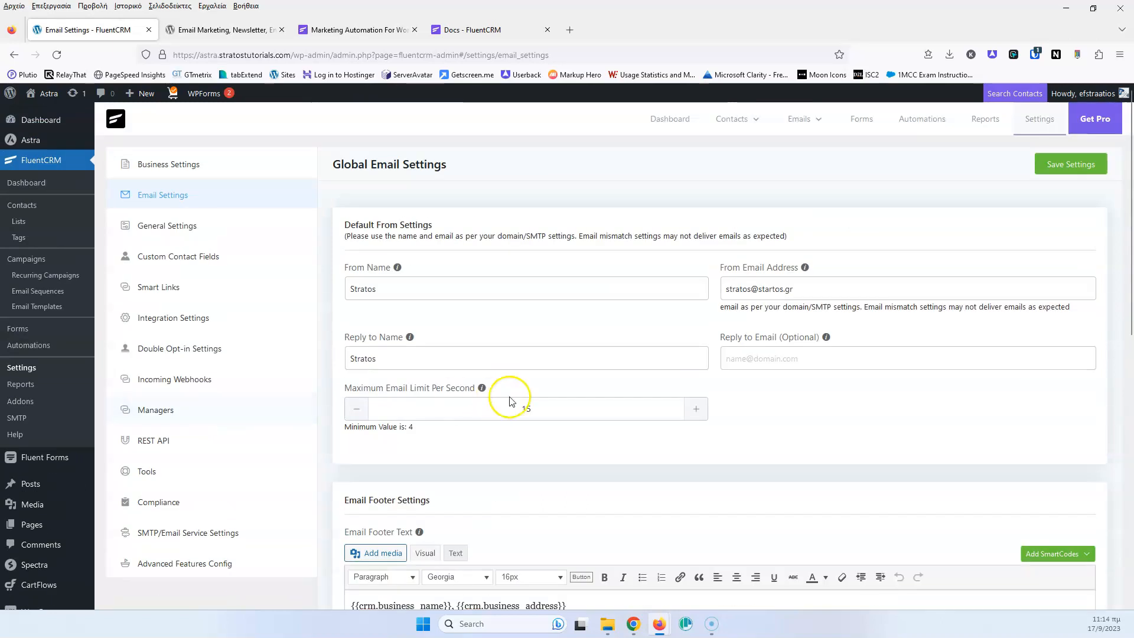
scroll(739, 401, "down", 6)
scroll(1051, 484, "down", 3)
left_click(1062, 546)
scroll(650, 437, "up", 10)
- In General Settings, enable syncing WP user data with contacts, and add newly registered users to the "Subscribers" list with the "Website Form" tag
left_click(173, 231)
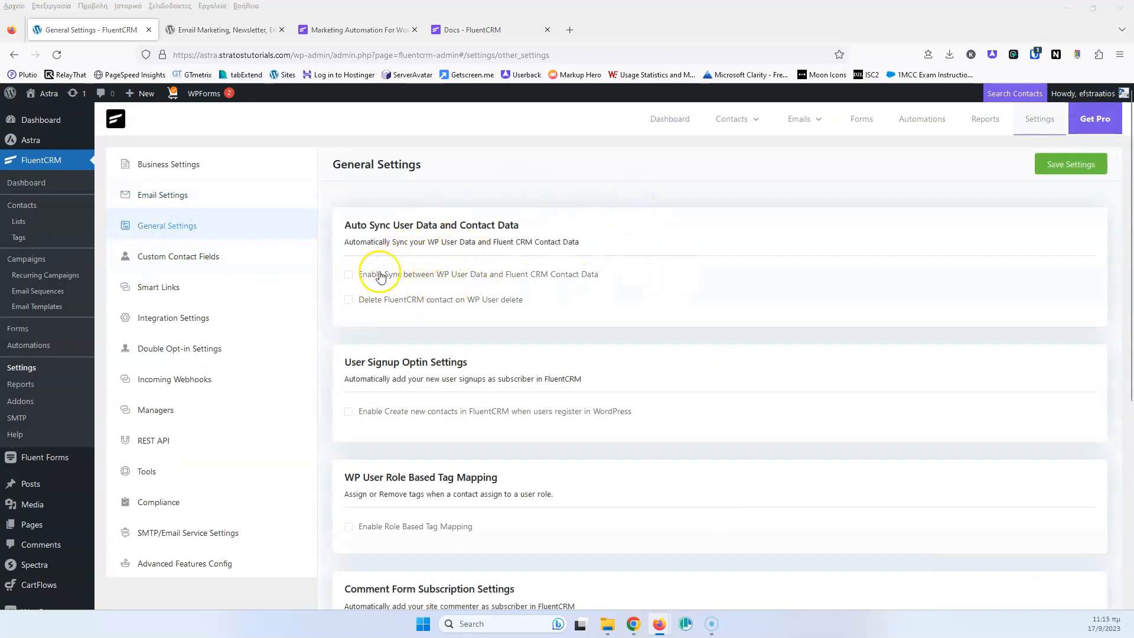
left_click(348, 276)
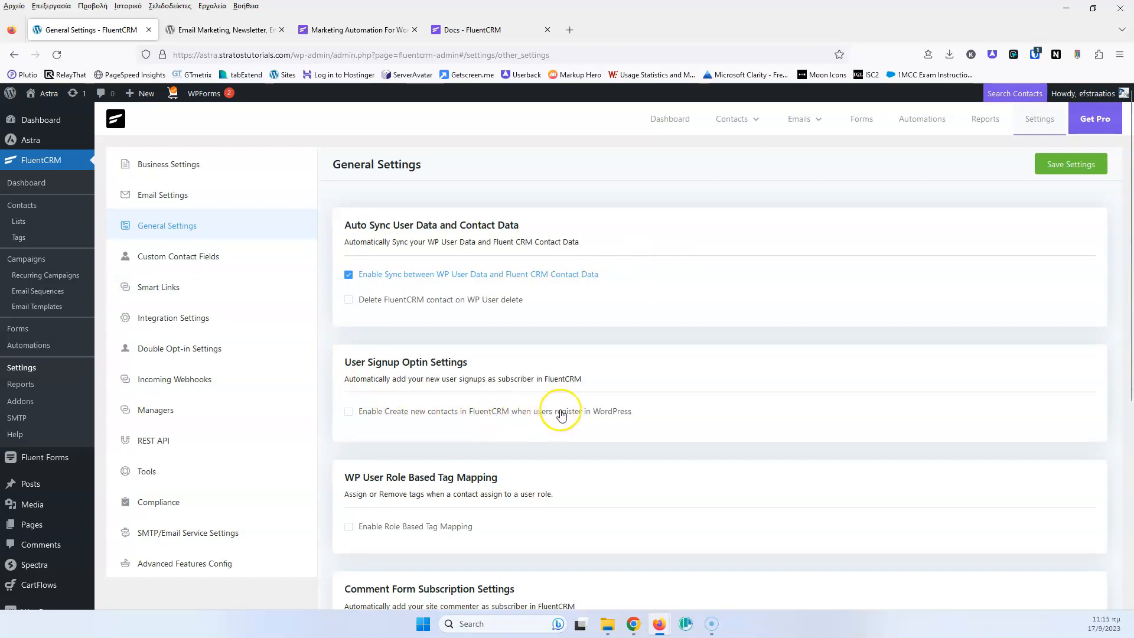
left_click(348, 411)
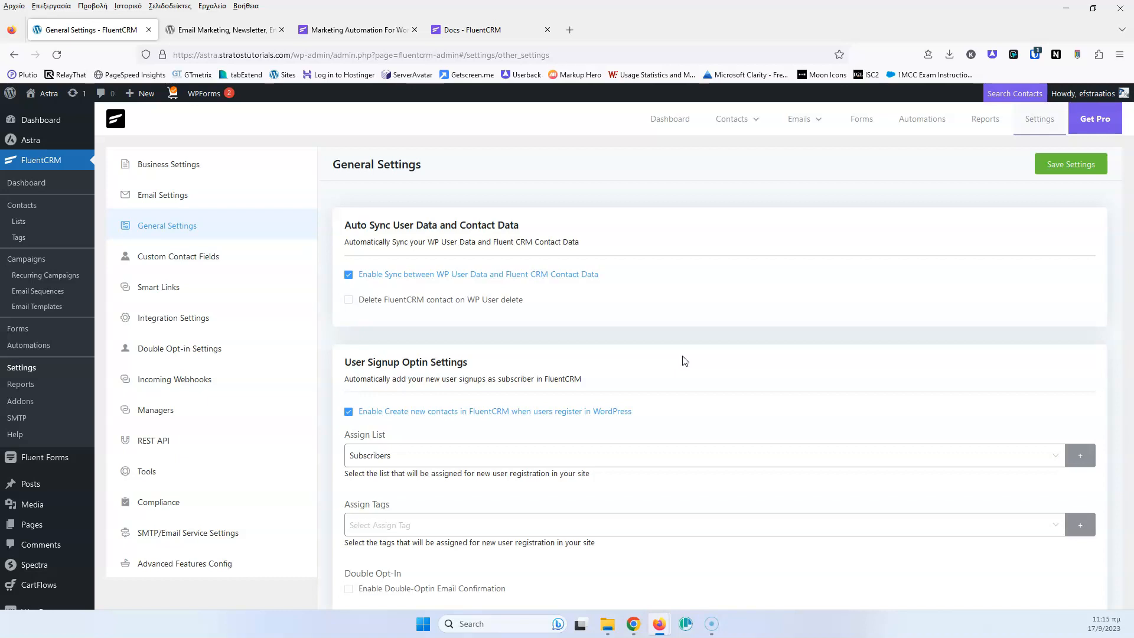
left_click(511, 456)
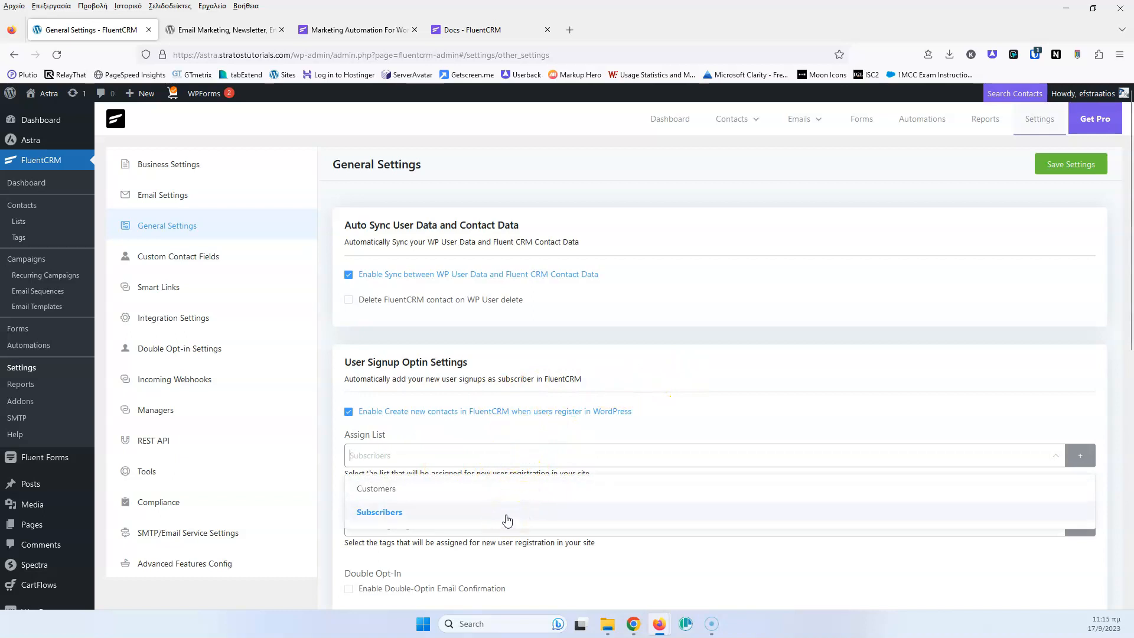
left_click(435, 514)
scroll(523, 424, "down", 3)
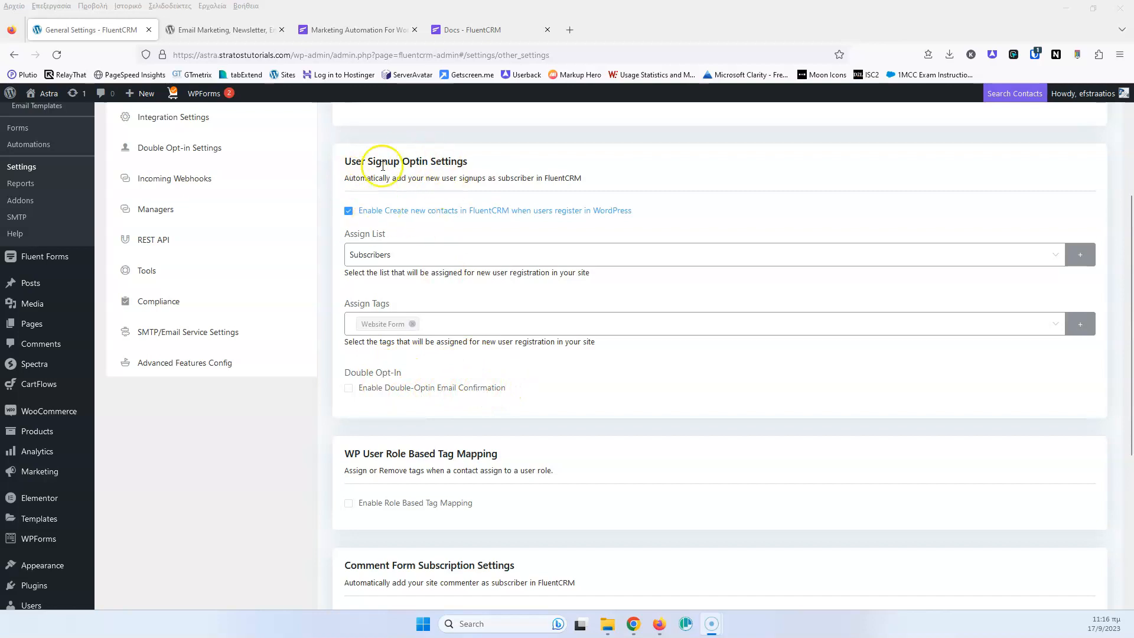
left_click_drag(345, 161, 449, 163)
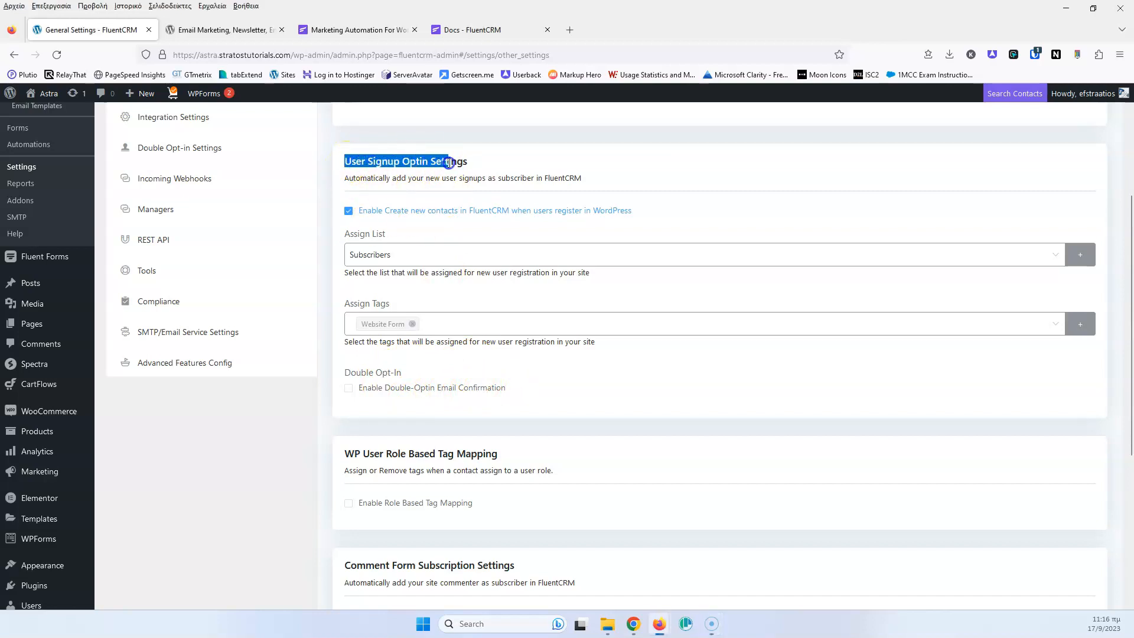
- Try out role based tag mapping in General Settings, turn it off again, and save the settings
left_click(566, 386)
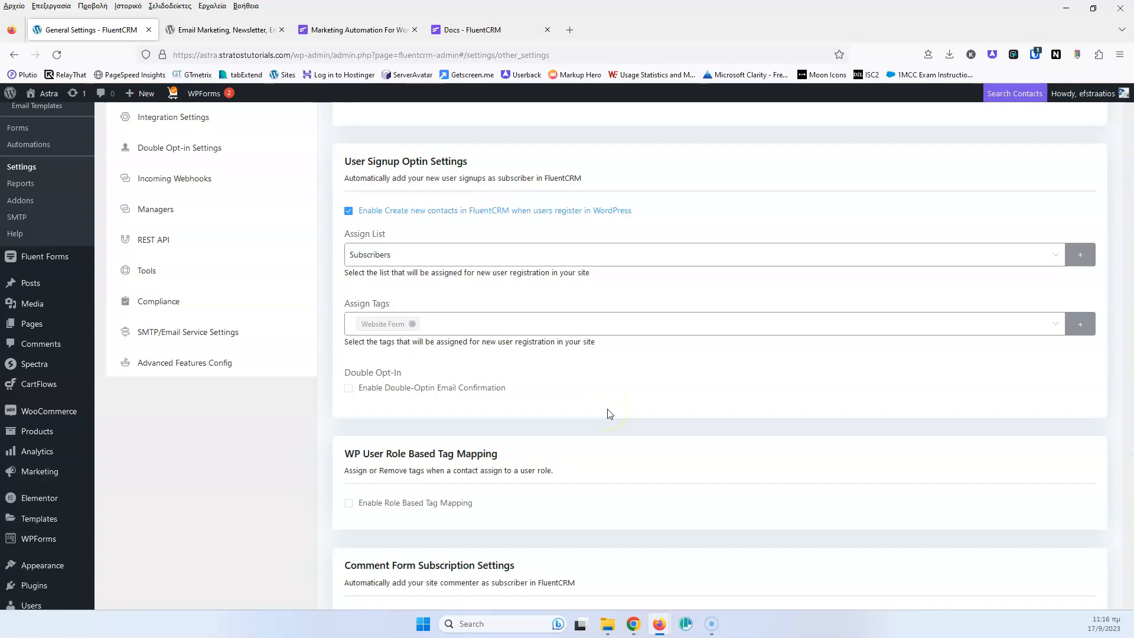
scroll(609, 413, "down", 3)
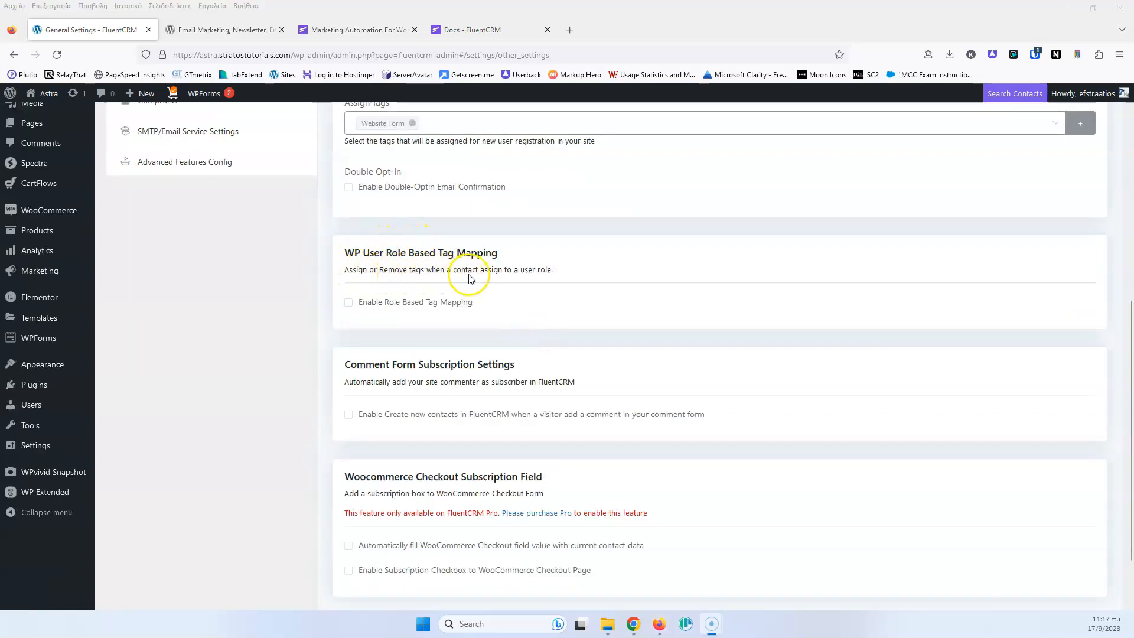
left_click(347, 303)
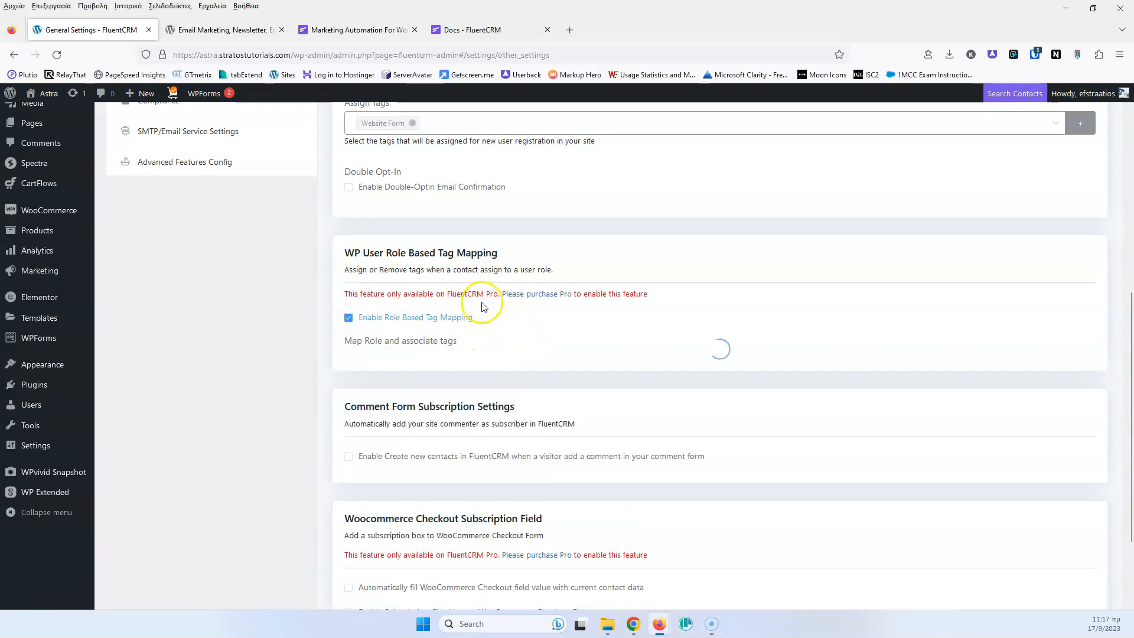
scroll(489, 420, "down", 5)
scroll(498, 384, "up", 3)
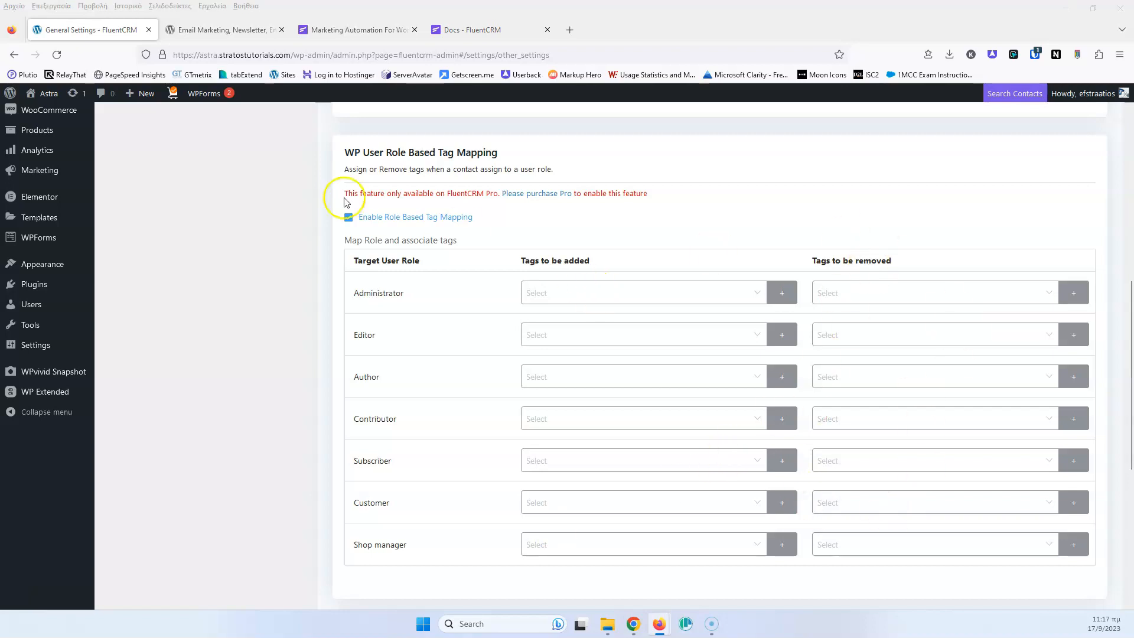
left_click(348, 217)
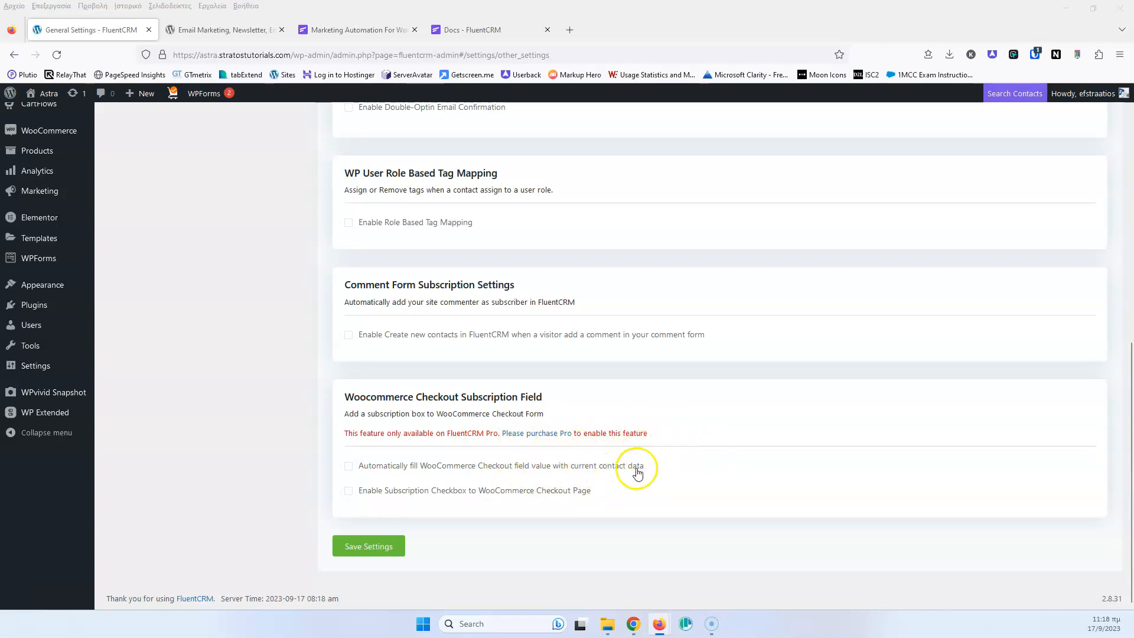
left_click(362, 548)
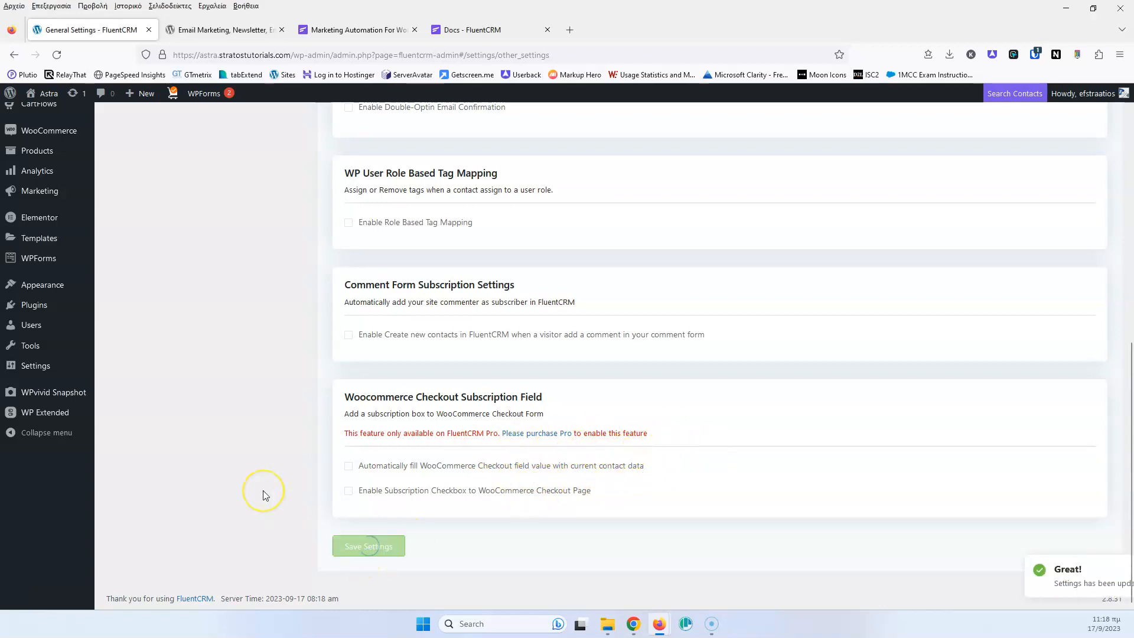
- In Custom Contact Fields, examine the new field form and its Single Line Text options, and close it without adding a field
scroll(263, 495, "up", 8)
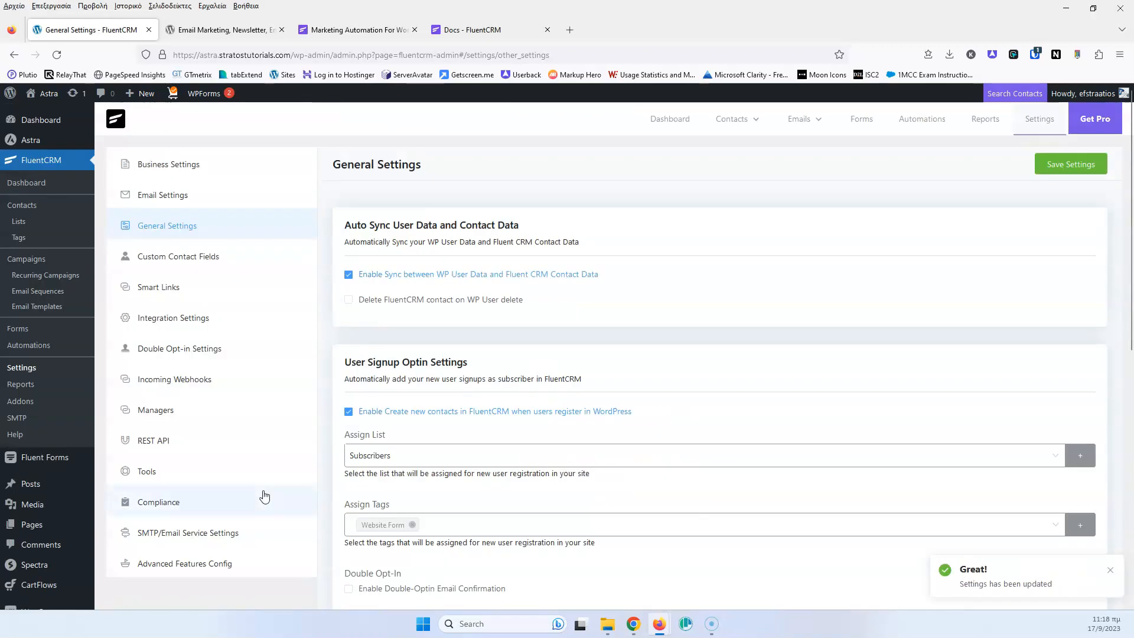
left_click(167, 262)
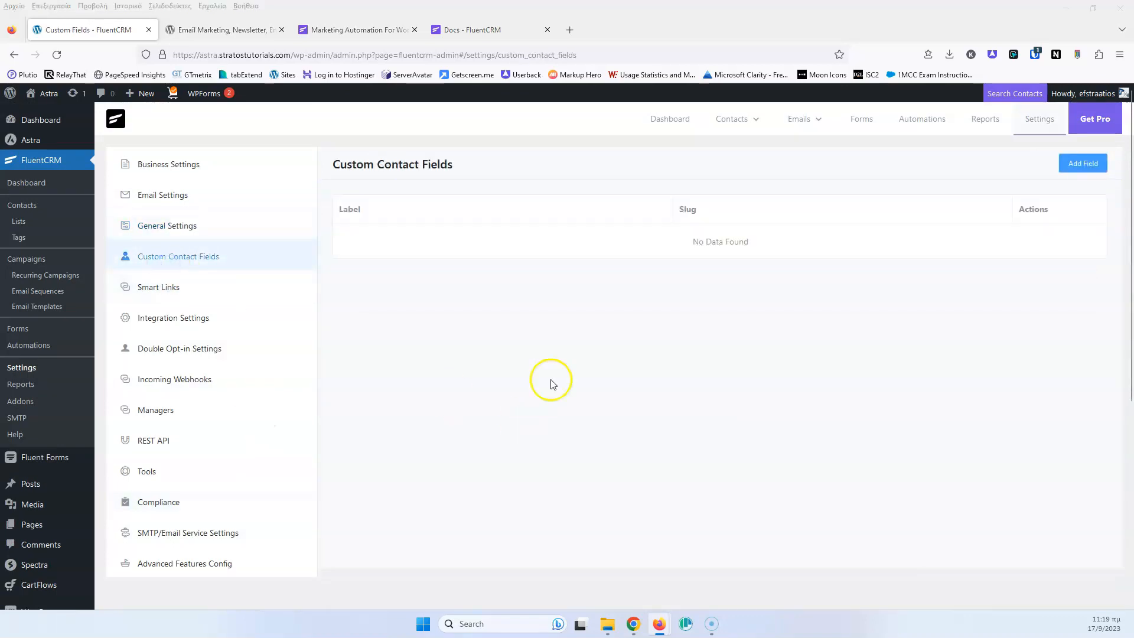
left_click(1072, 164)
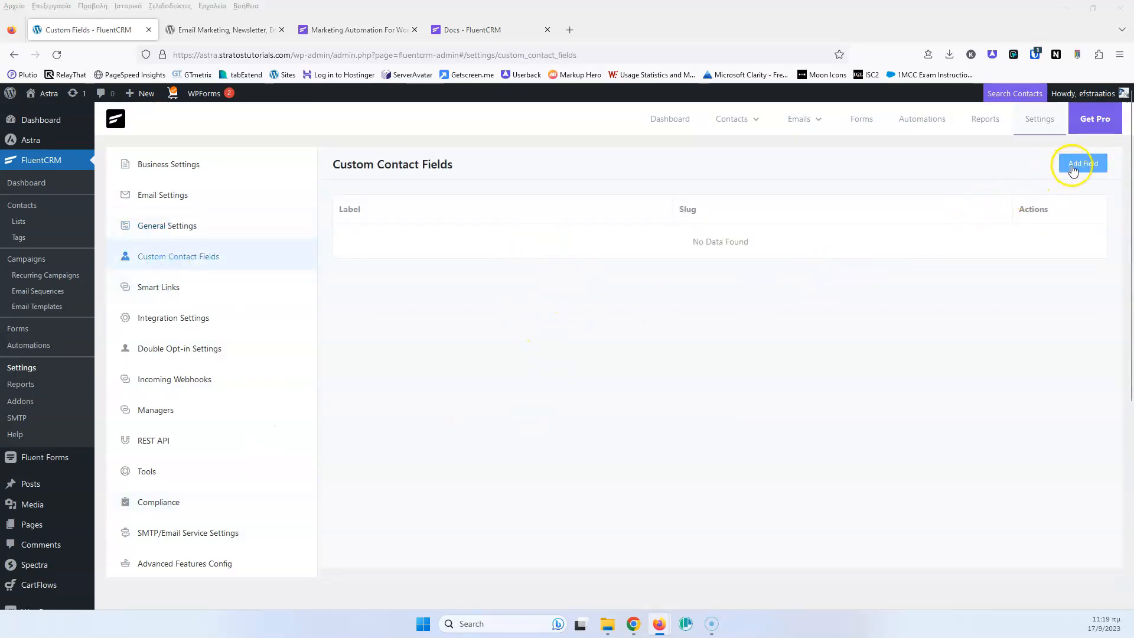
left_click(433, 171)
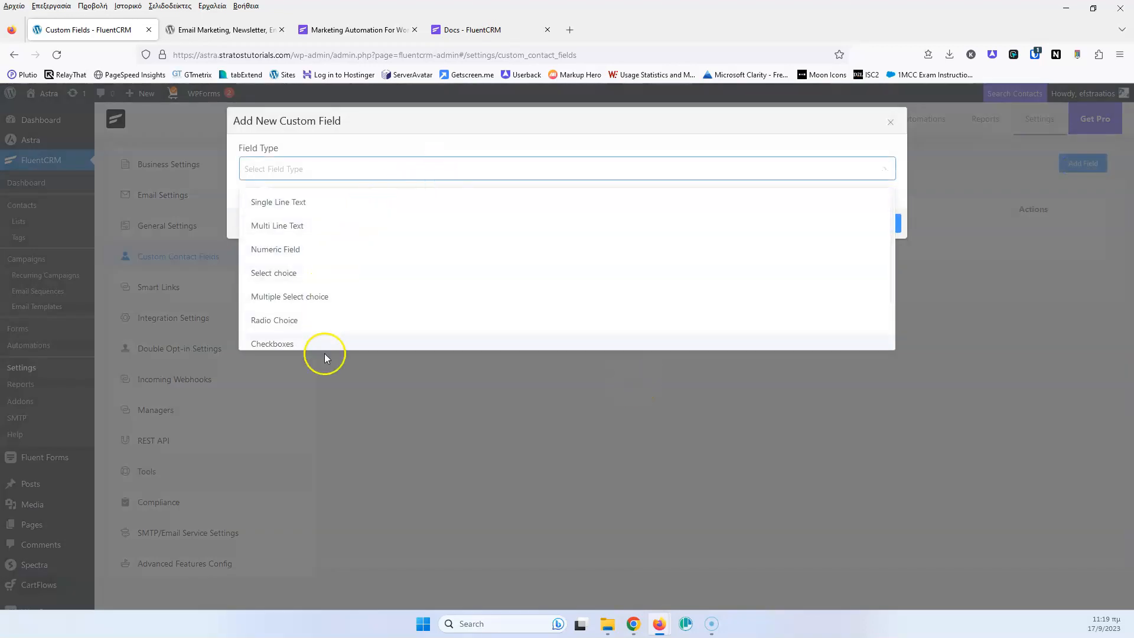
left_click(353, 203)
left_click(343, 220)
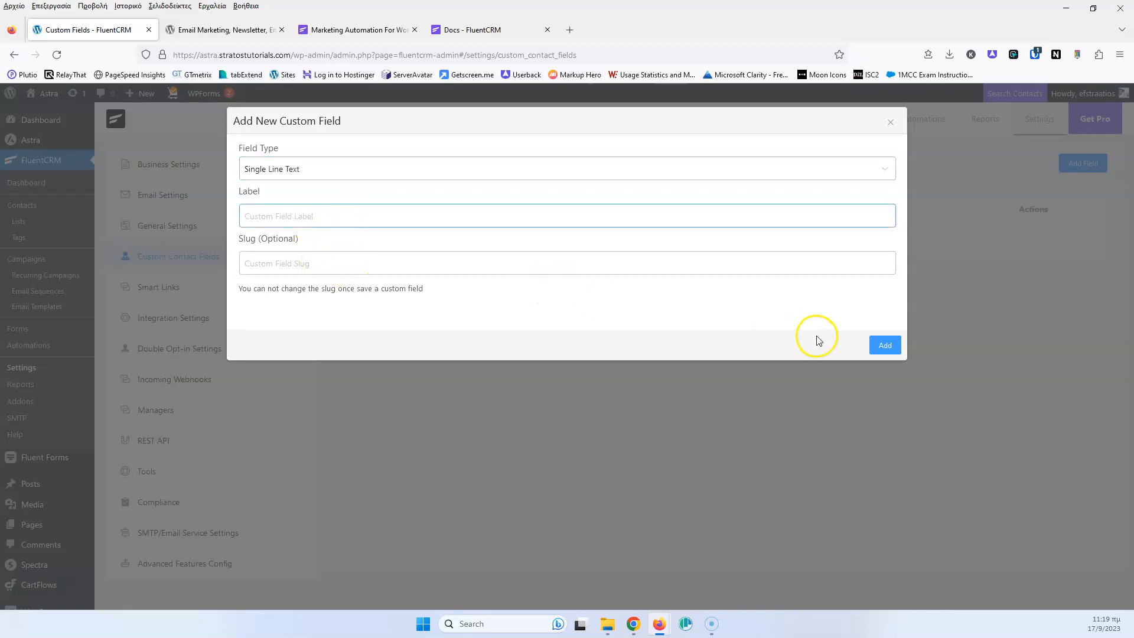
left_click(890, 123)
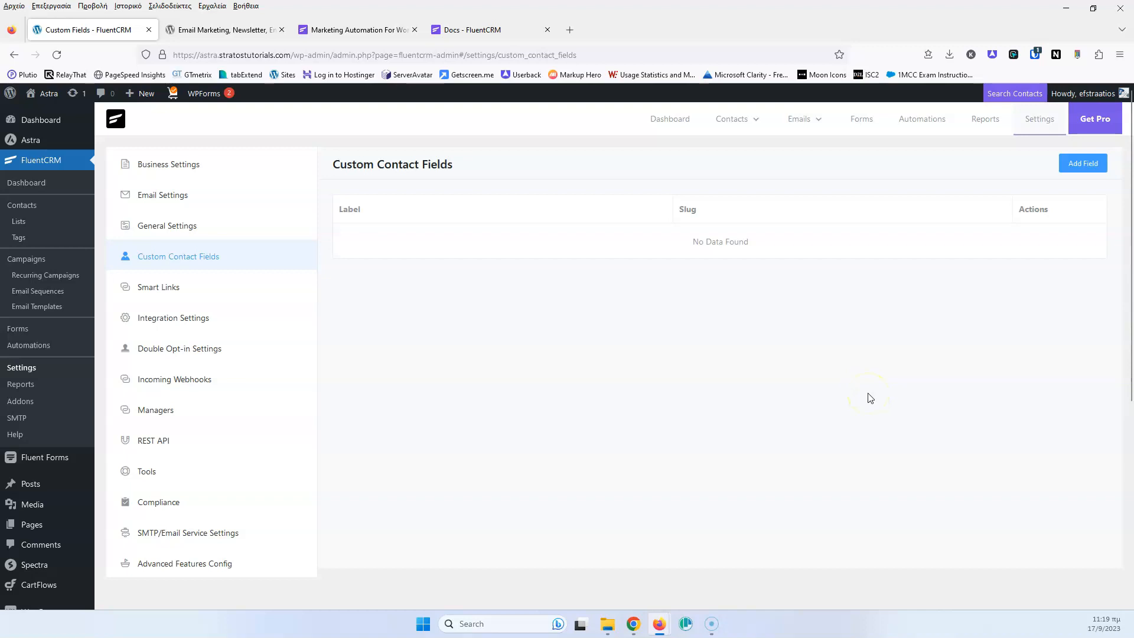
- Examine the Smart Links page and the list of supported plugins in Integration Settings
left_click(167, 296)
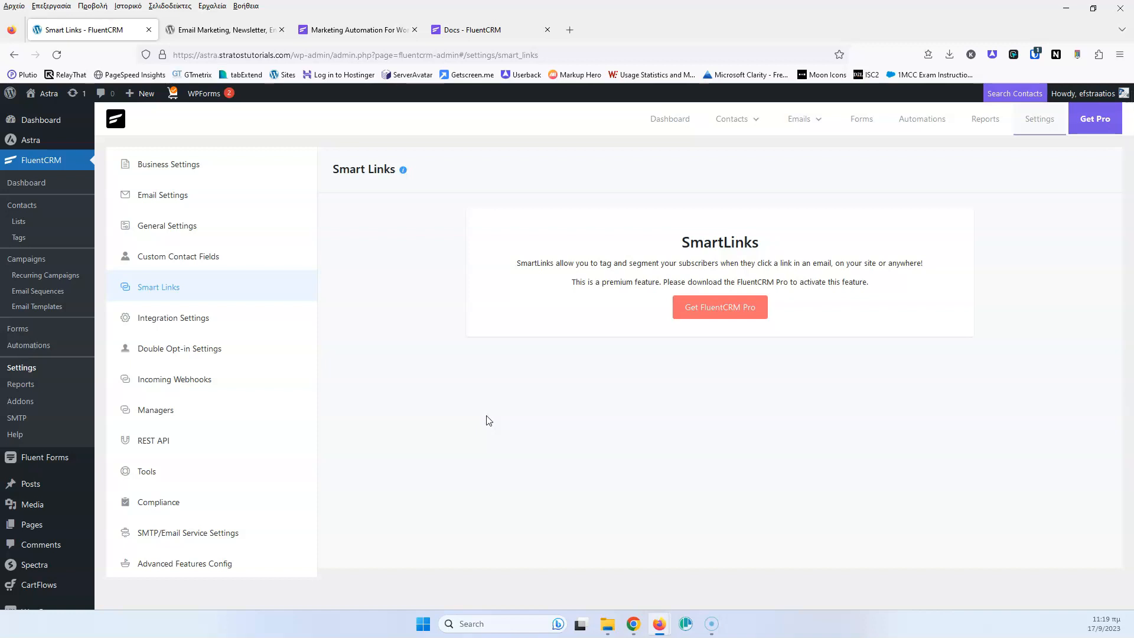
left_click(201, 318)
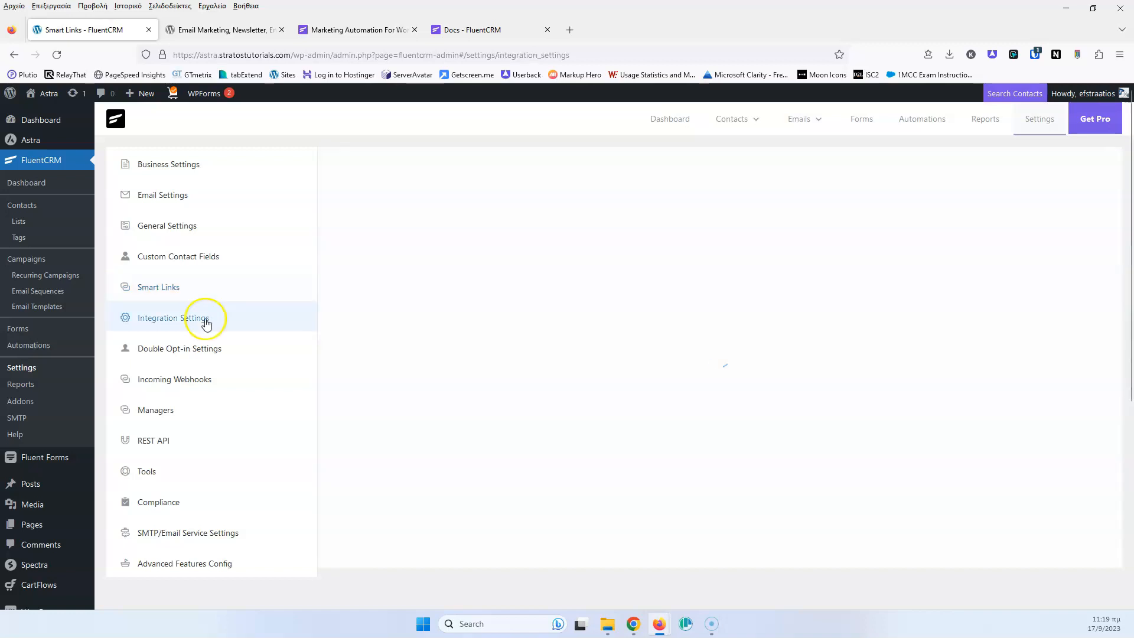
scroll(446, 337, "down", 5)
scroll(449, 331, "up", 5)
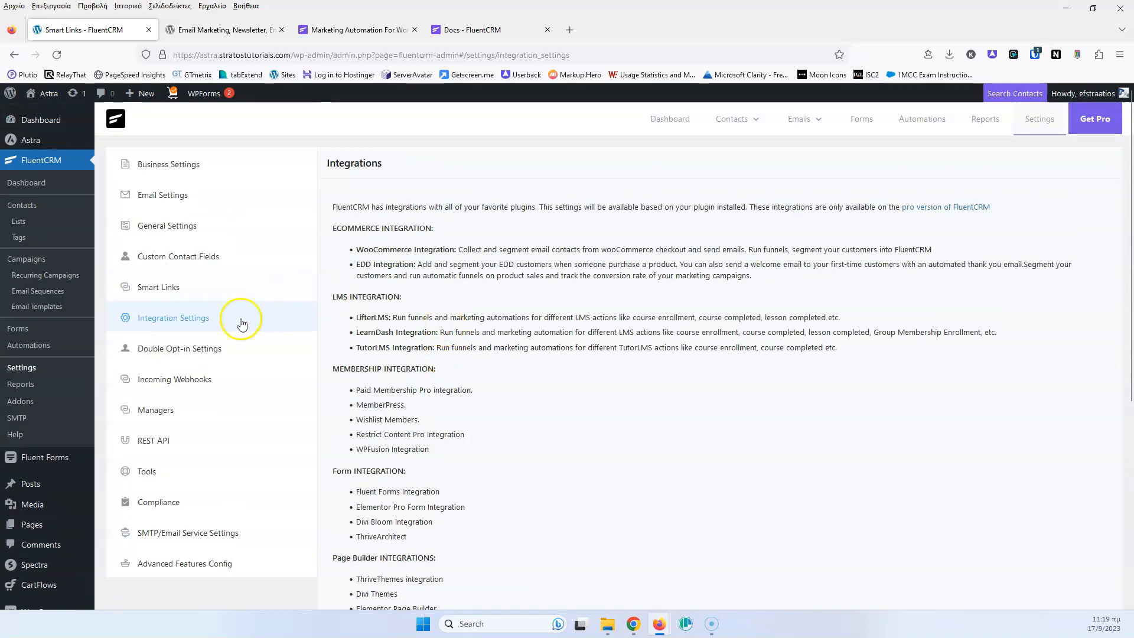
- In the double opt-in email body, add the greeting "Hi {{contact.full_name}}," above the heading, using the contact's Full Name smartcode
left_click(178, 349)
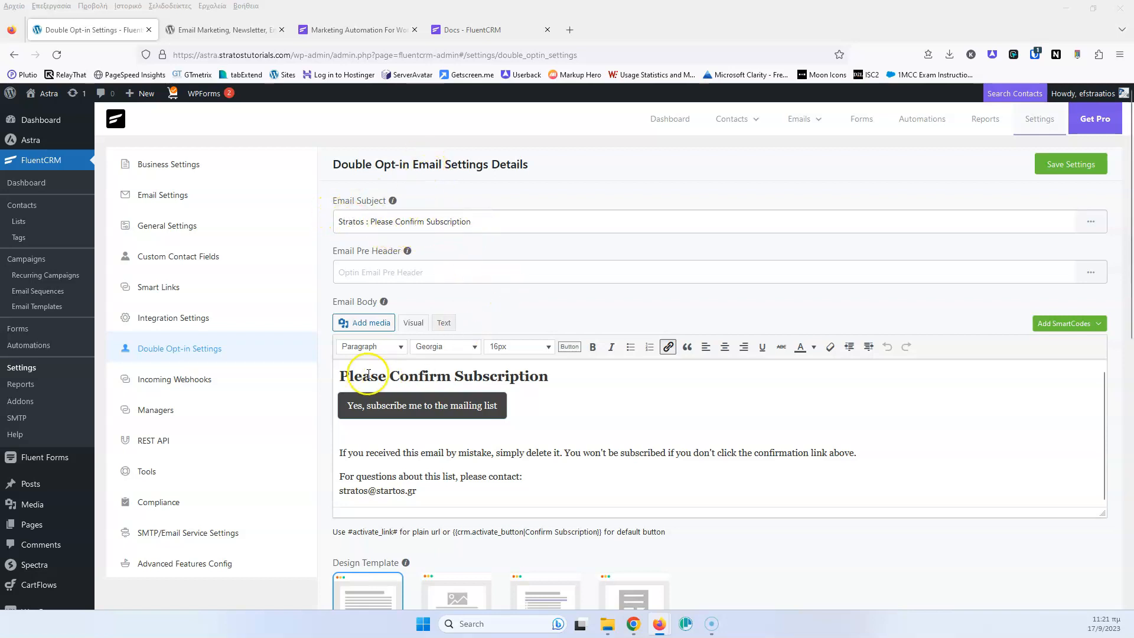
left_click(339, 376)
key("Return")
key("Return")
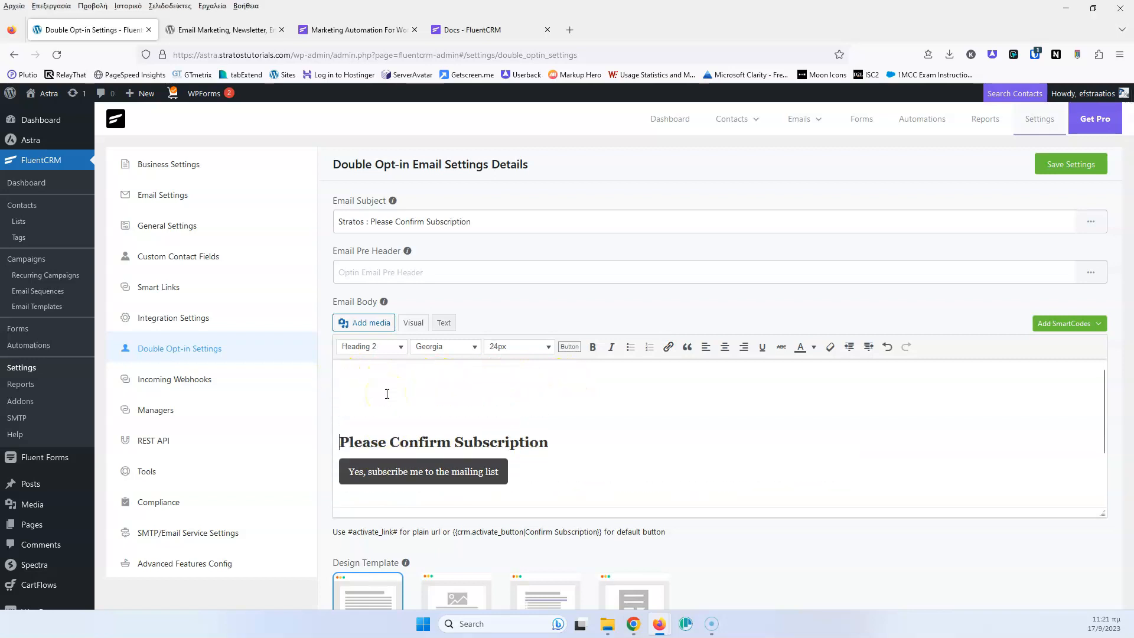
left_click(362, 379)
left_click(1075, 326)
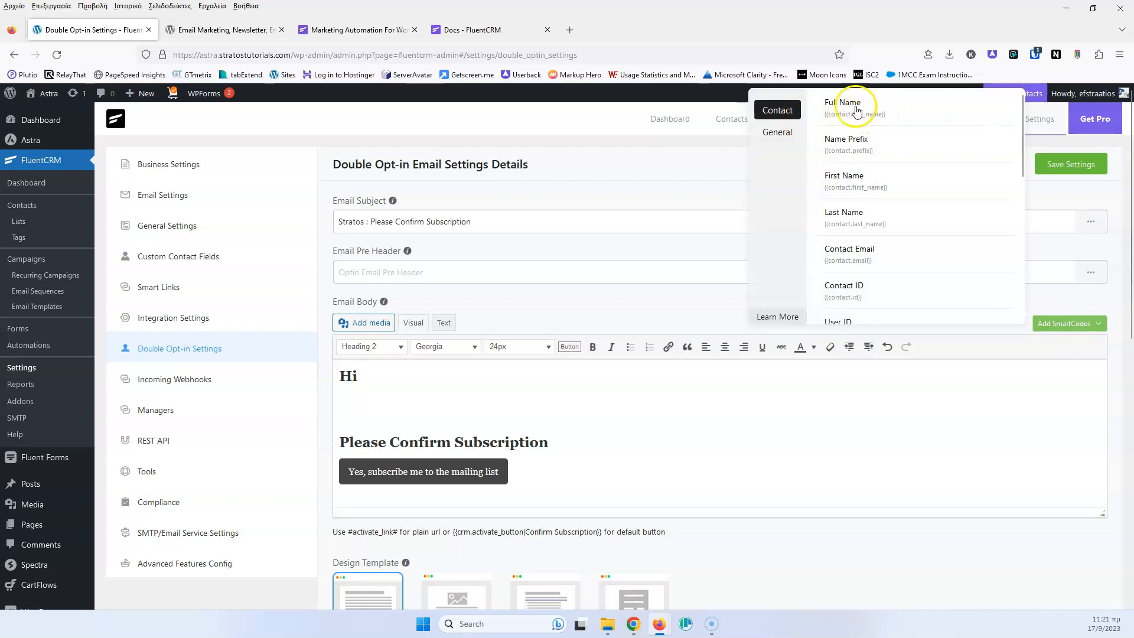
left_click(889, 118)
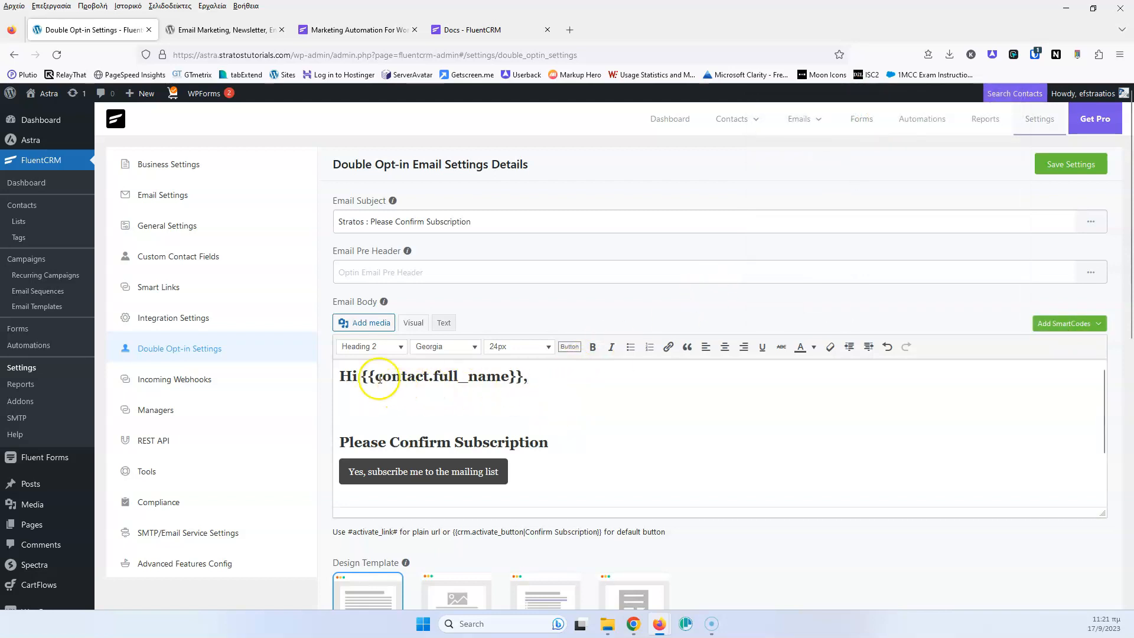
- Format the greeting line as Paragraph and remove the blank lines between it and the "Please Confirm Subscription" heading
left_click(378, 347)
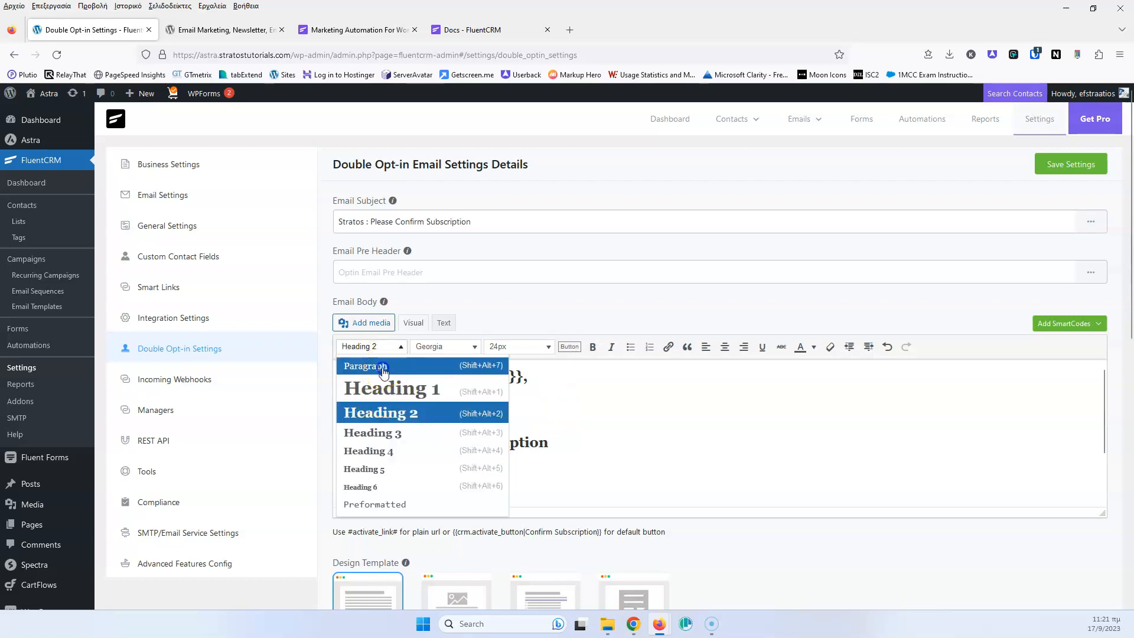
left_click(382, 367)
left_click(360, 398)
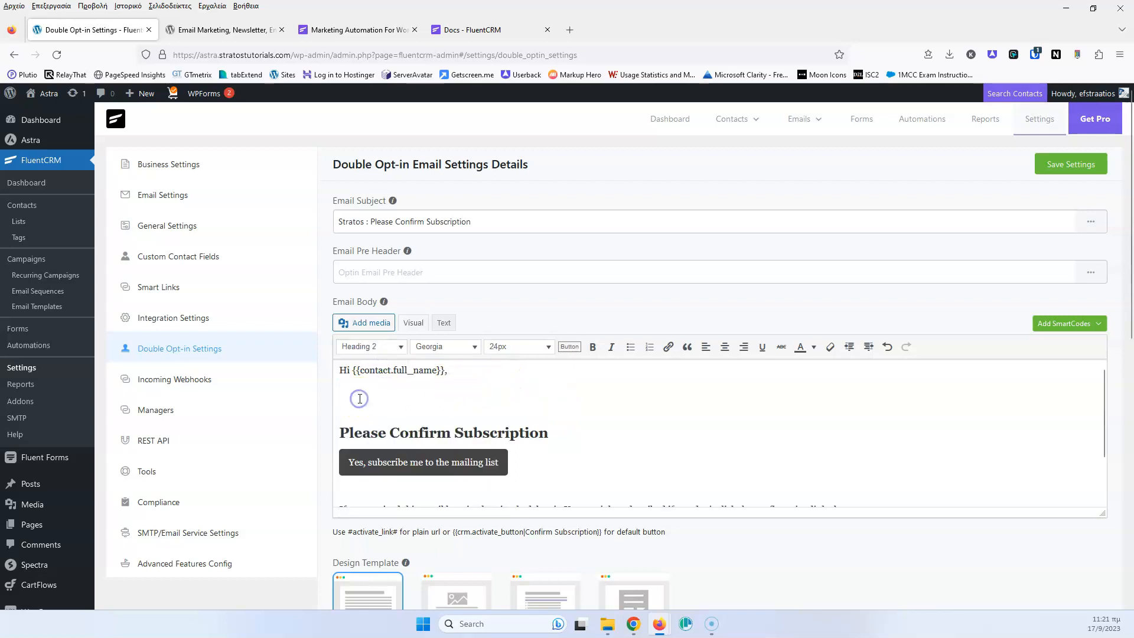
key("Delete")
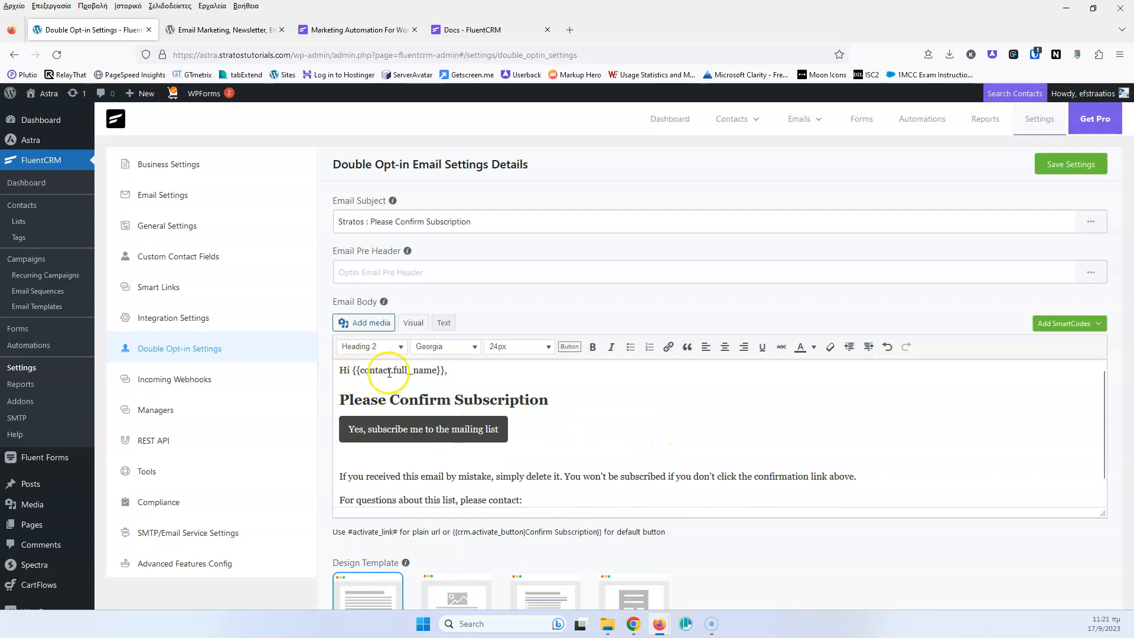
- Examine the available contact smartcodes and the rest of the double opt-in email body, and close the smartcode list
left_click(1093, 324)
scroll(886, 183, "down", 5)
scroll(888, 192, "up", 3)
scroll(888, 192, "up", 3)
left_click(729, 421)
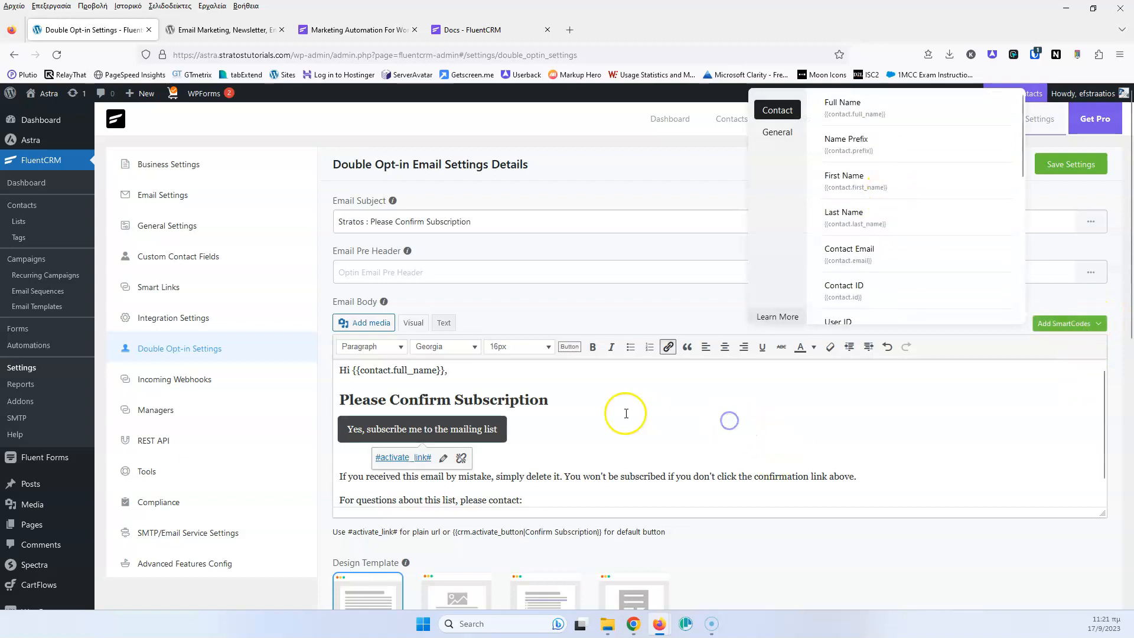
scroll(608, 425, "down", 1)
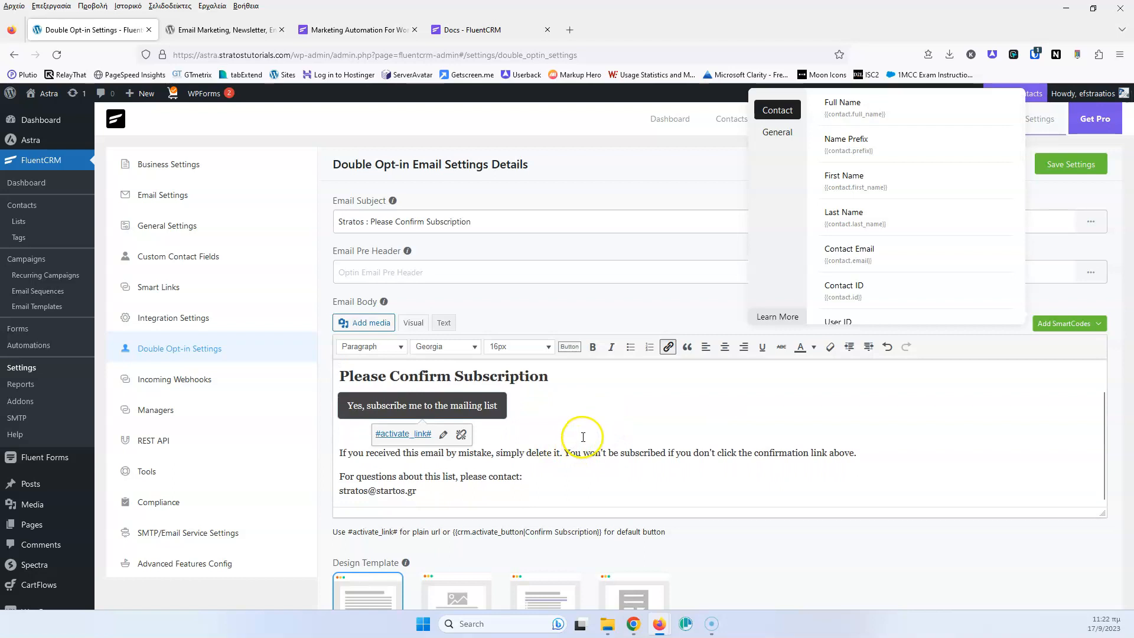
scroll(608, 398, "down", 5)
scroll(610, 399, "up", 5)
left_click(1062, 324)
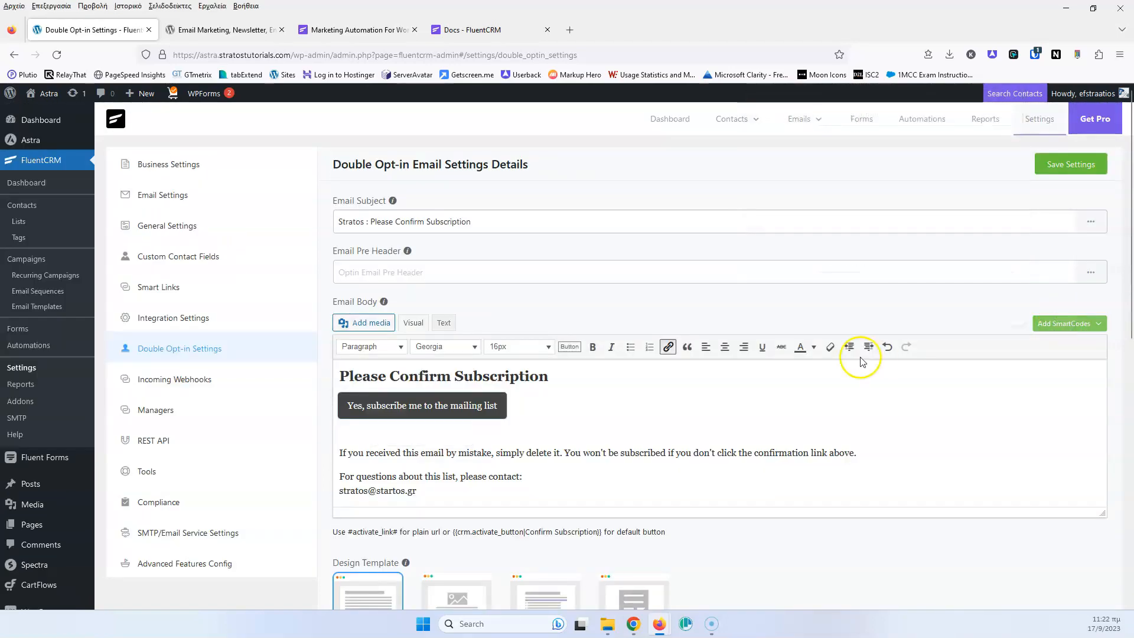
- Set the After Confirmation Type to "Redirect to an URL", leave the Redirect URL empty, and save the double opt-in settings
scroll(845, 342, "down", 3)
scroll(620, 318, "down", 3)
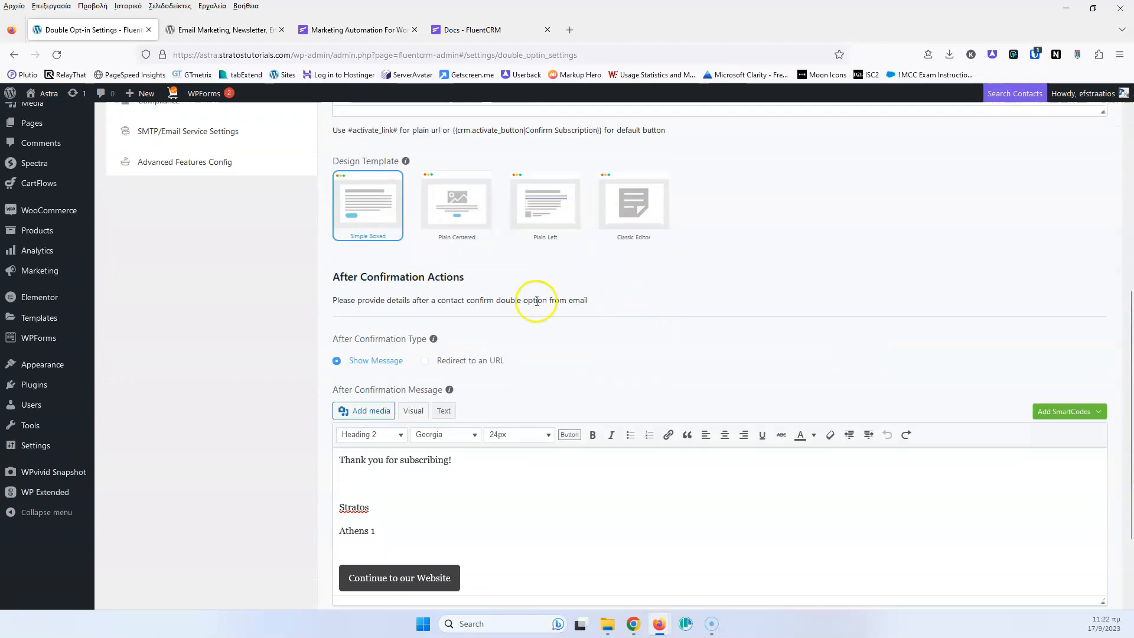
scroll(408, 524, "up", 2)
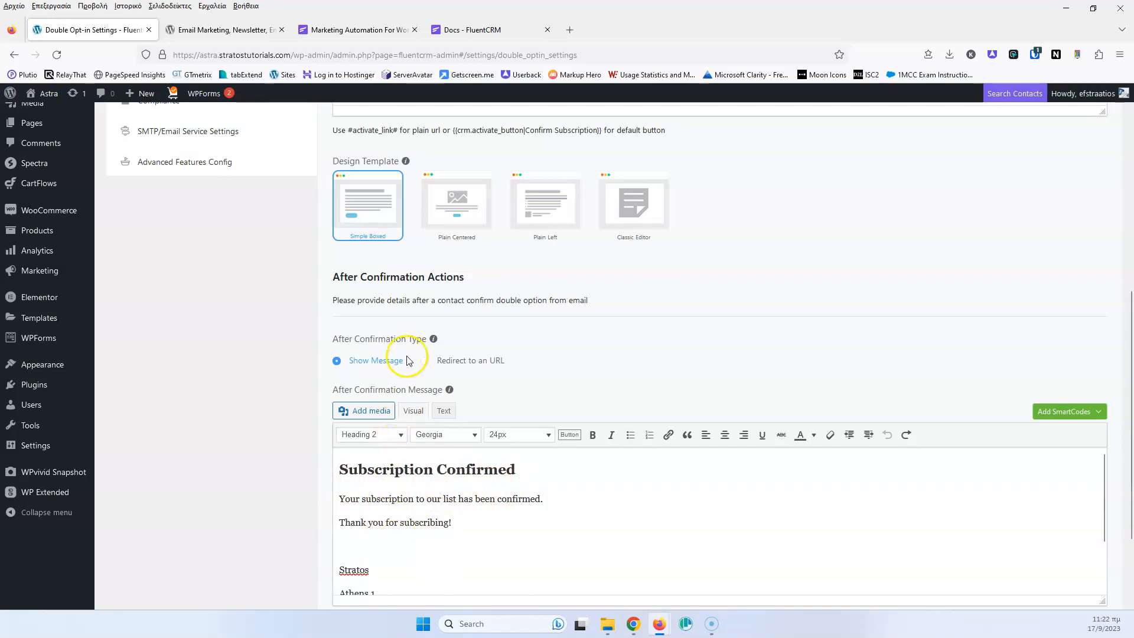
left_click(424, 361)
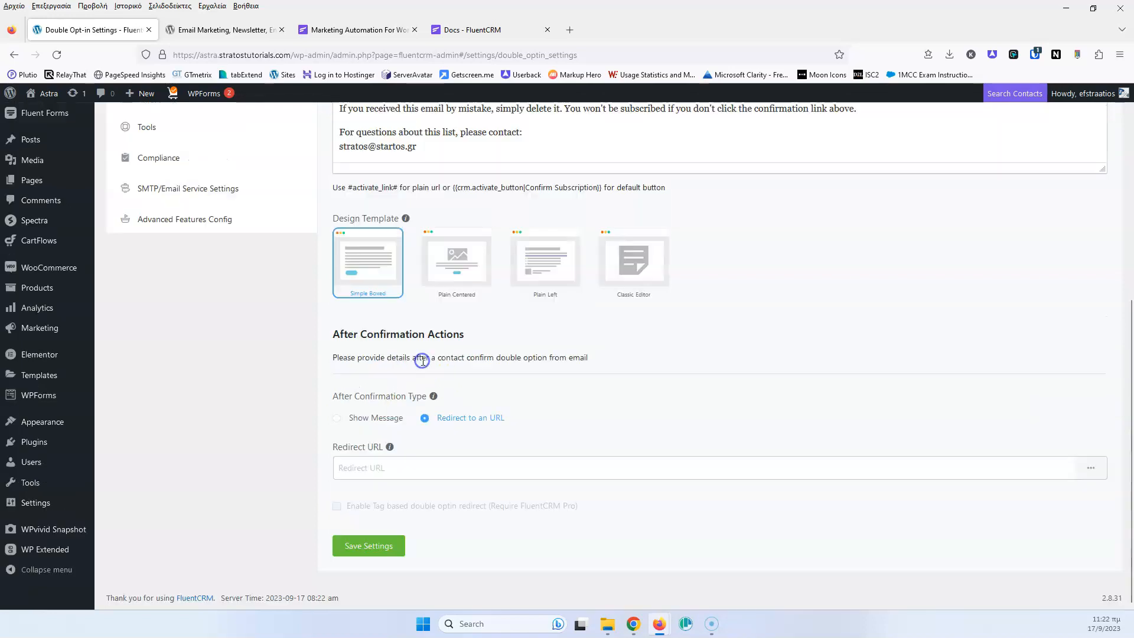
left_click(468, 468)
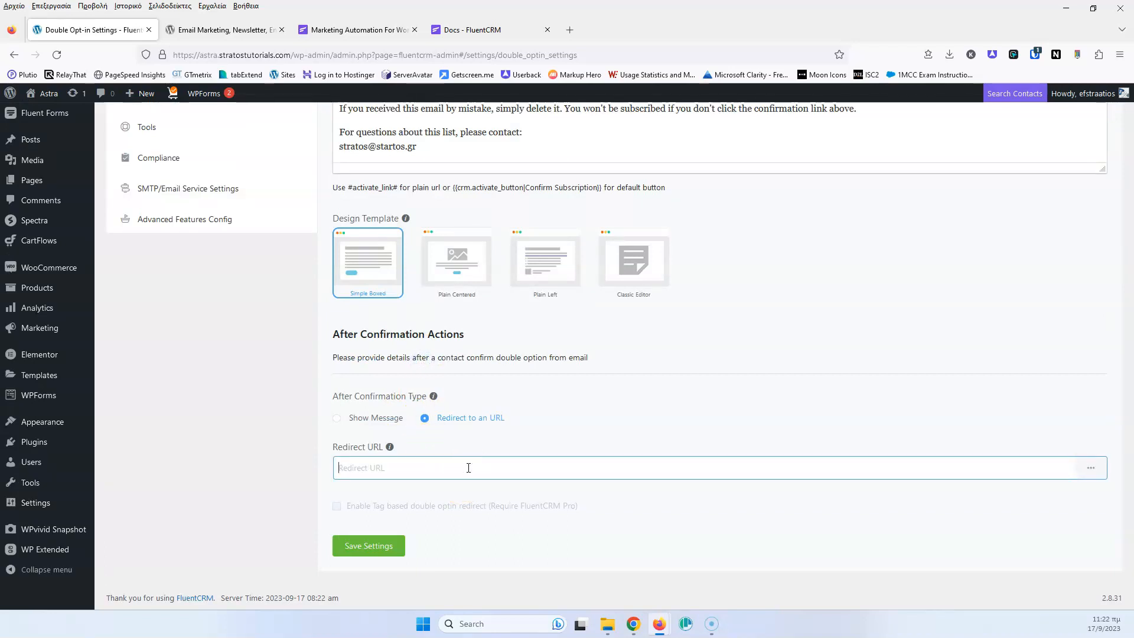
left_click(454, 269)
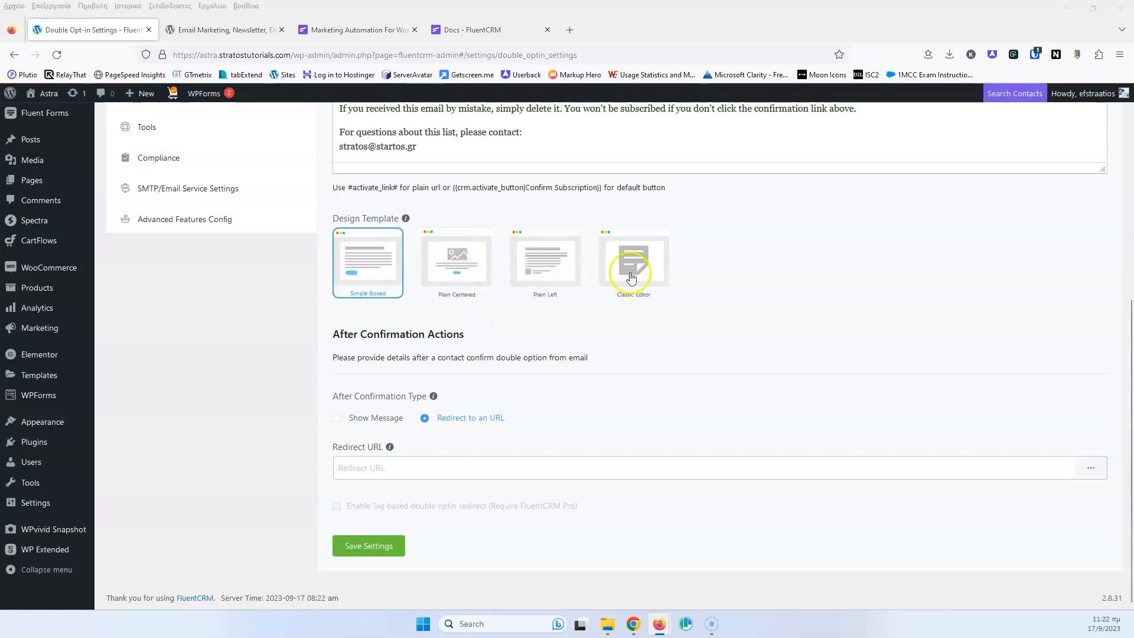
left_click(378, 545)
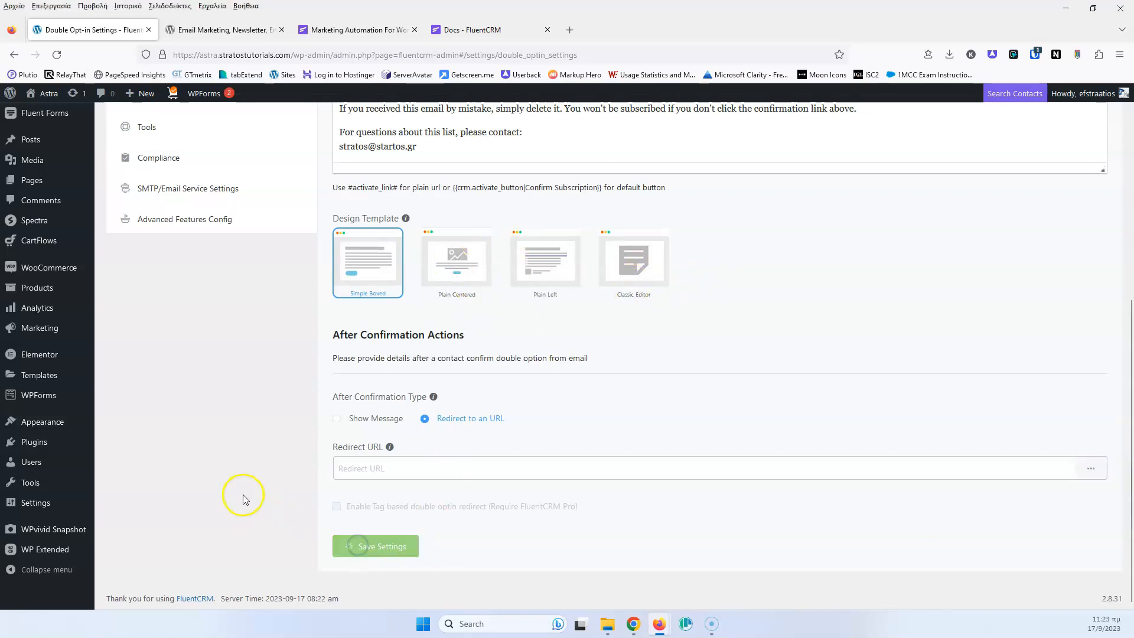
- Look through the Incoming Webhooks, Managers and REST API settings pages
left_click(218, 378)
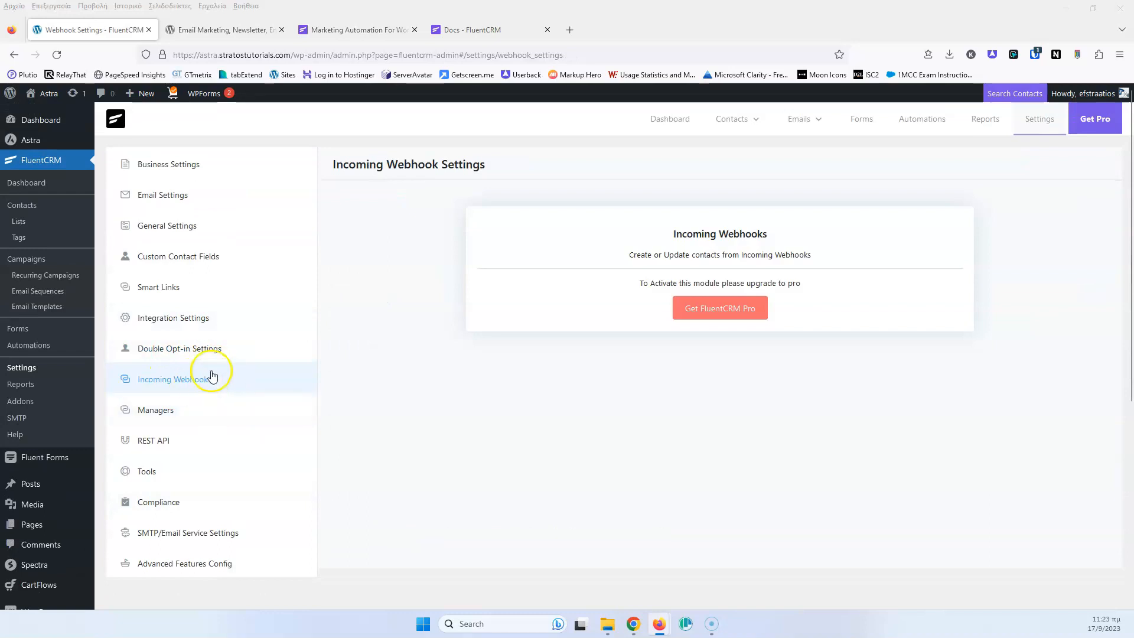
left_click(186, 414)
left_click(186, 442)
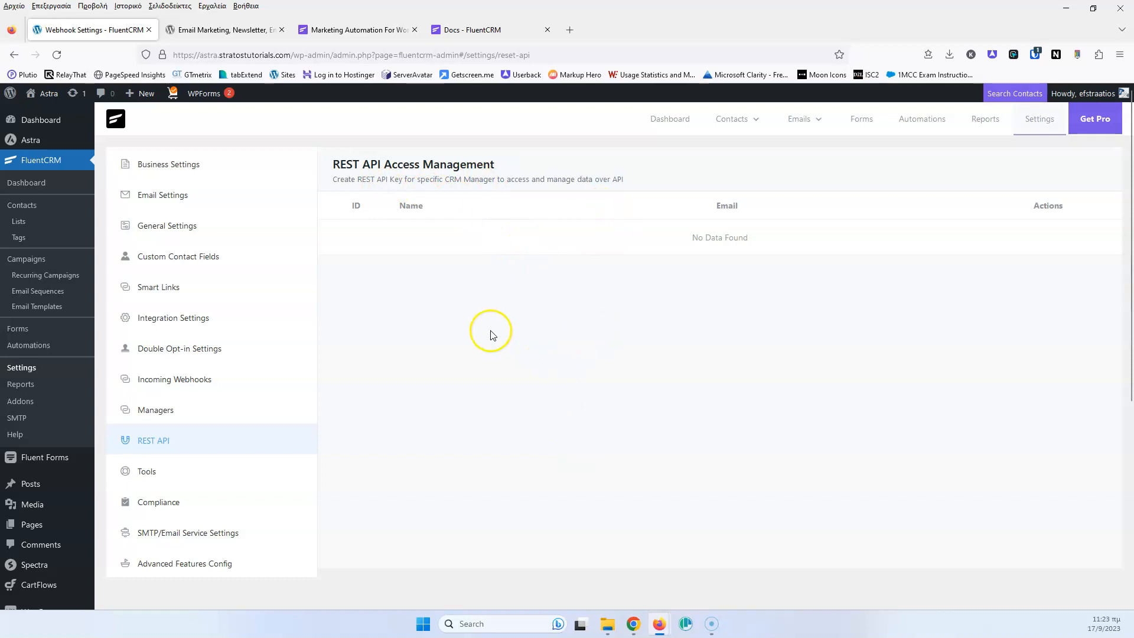
- On the Tools settings page, examine the REST API status, CRON job status, Danger Zone and Data Cleanup sections
left_click(173, 474)
scroll(542, 394, "down", 5)
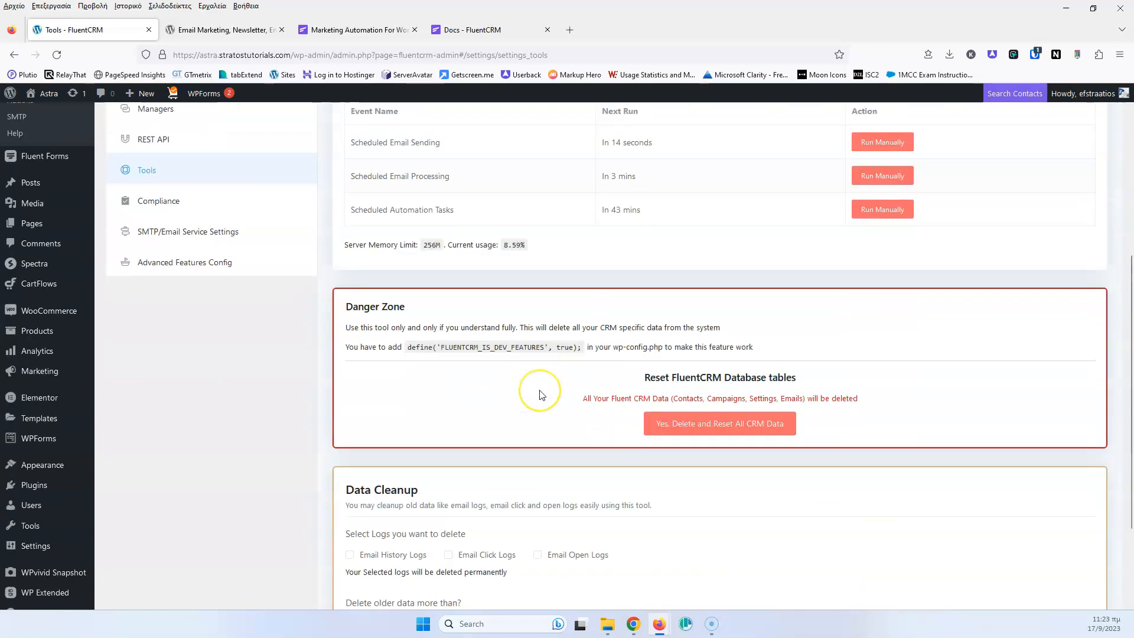
scroll(541, 393, "up", 3)
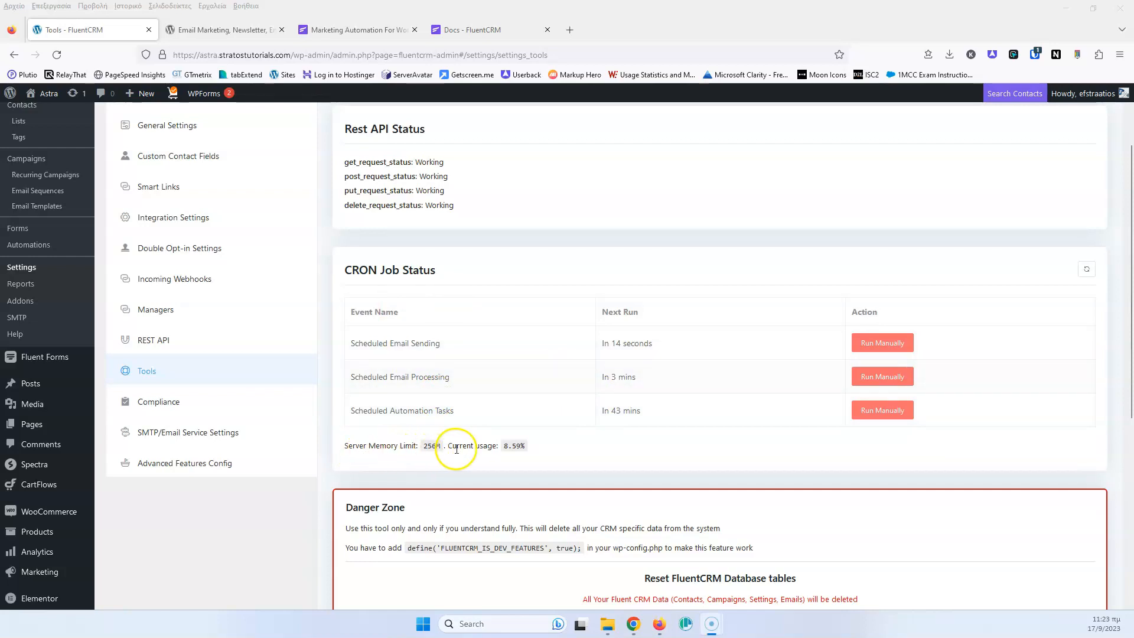
- Examine the Danger Zone and Data Cleanup sections of the Tools page and the Compliance settings
scroll(514, 446, "down", 5)
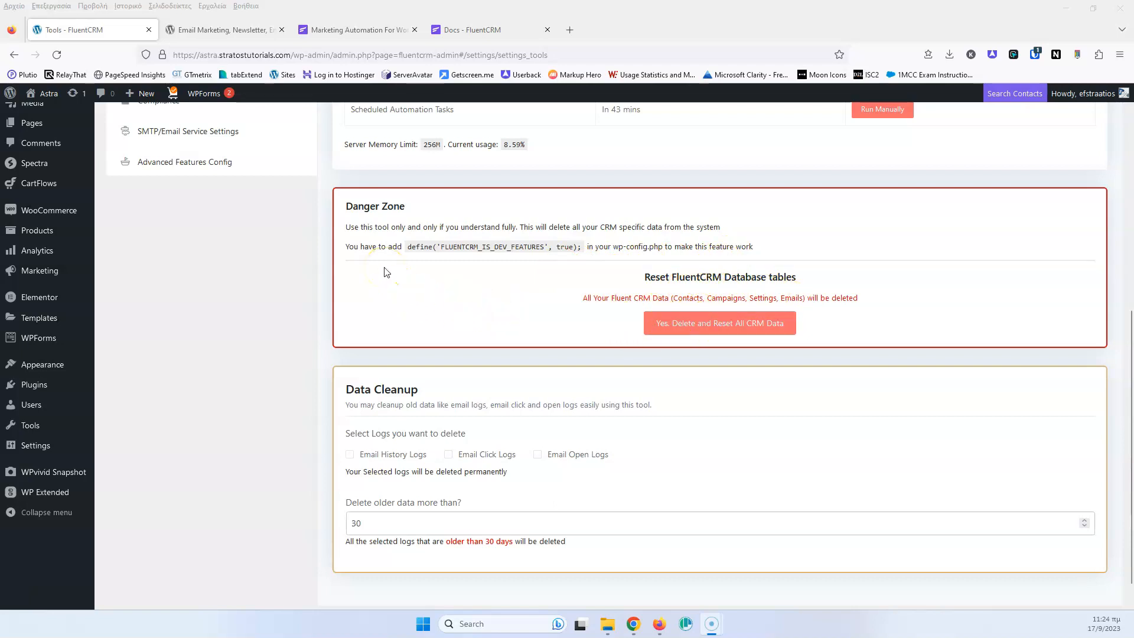
scroll(306, 276, "down", 1)
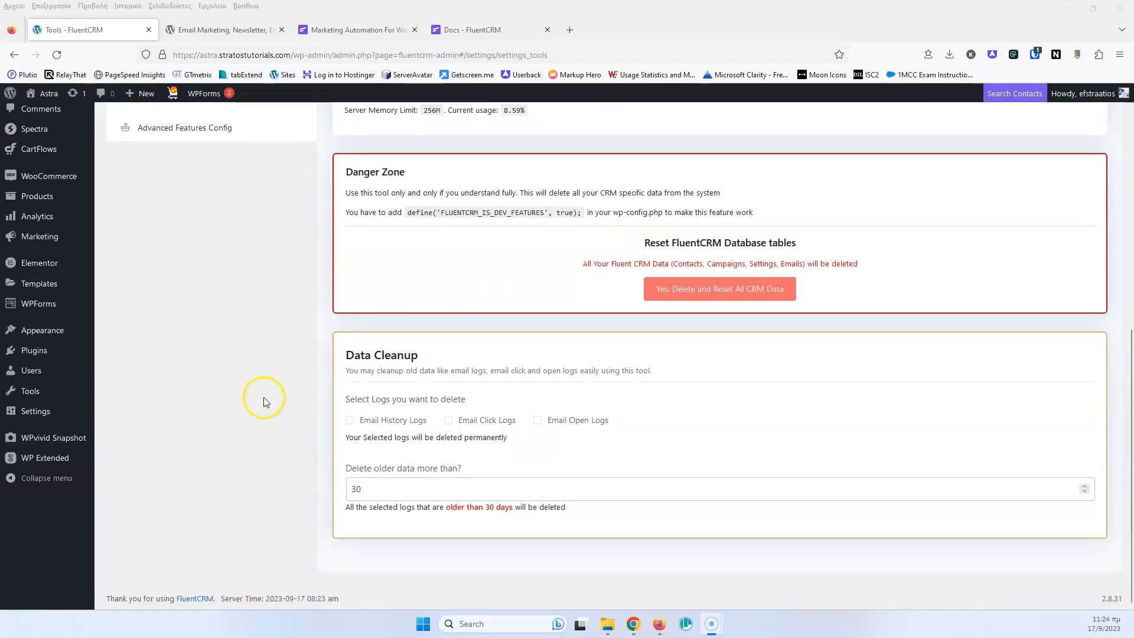
scroll(264, 397, "up", 5)
scroll(261, 395, "up", 2)
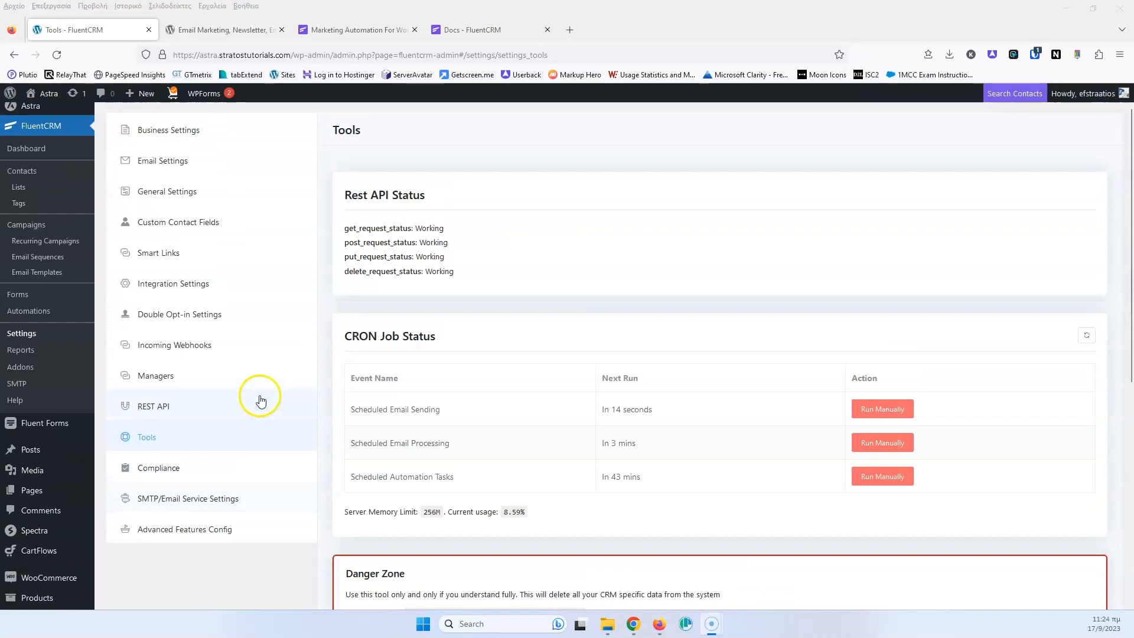
left_click(151, 467)
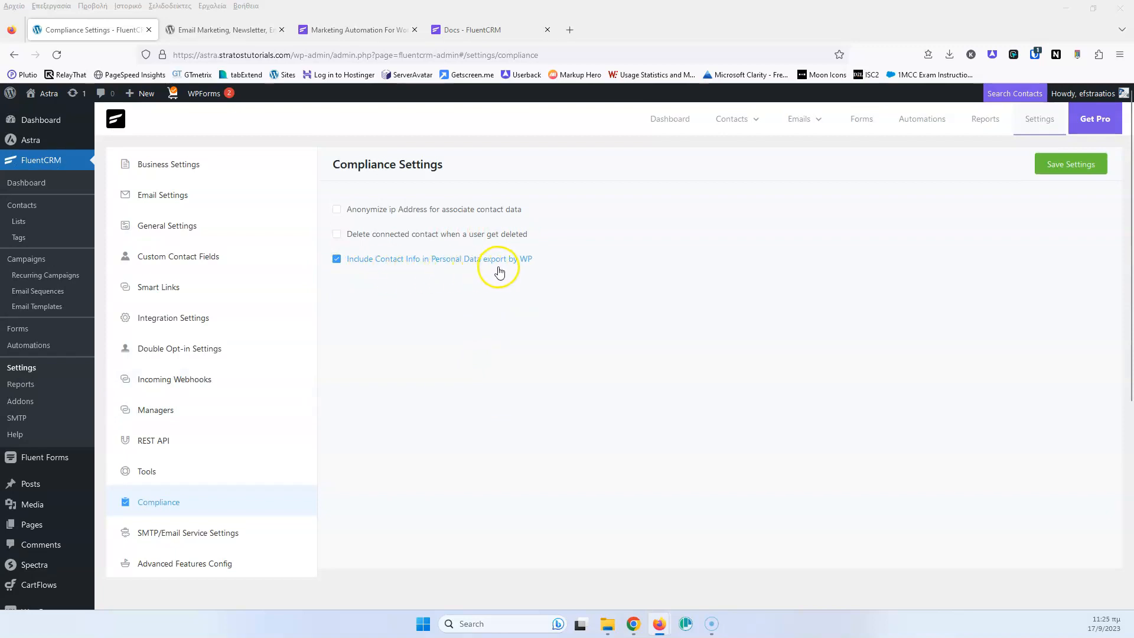
- In the SMTP/Email Service Settings, choose PostMark as the email service provider for bounce handling
left_click(189, 535)
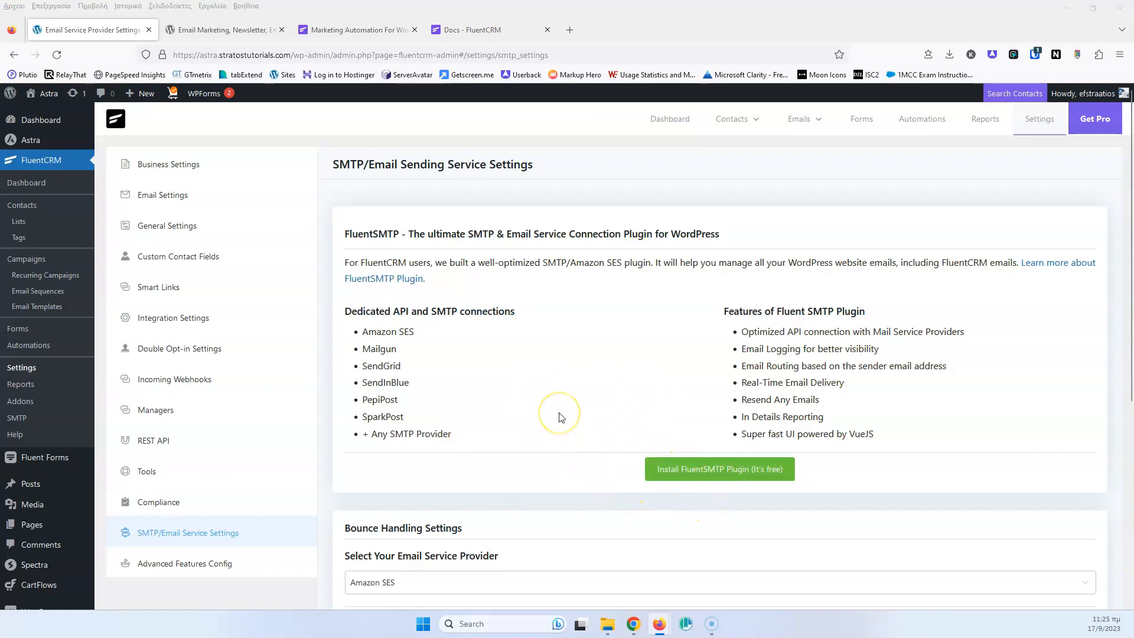
scroll(561, 418, "down", 5)
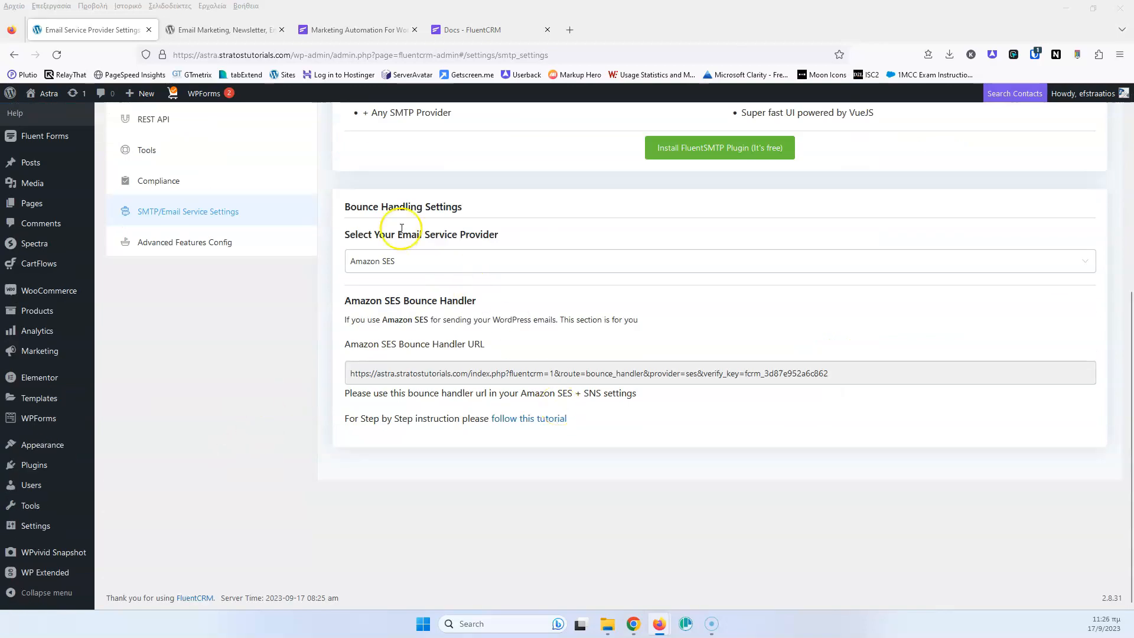
left_click(450, 262)
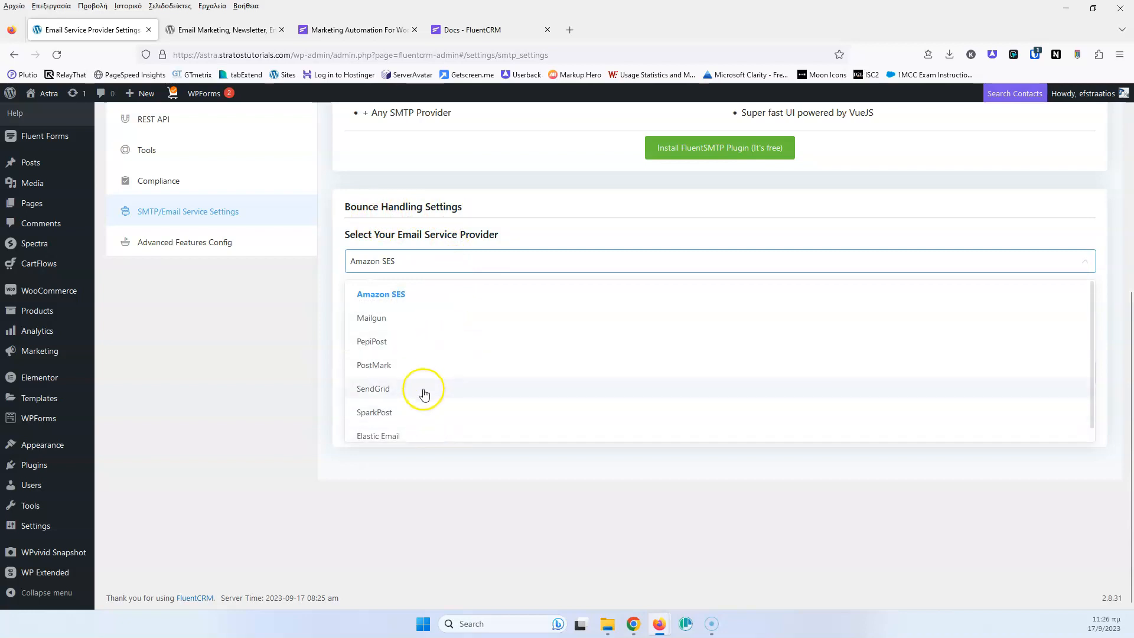
left_click(410, 366)
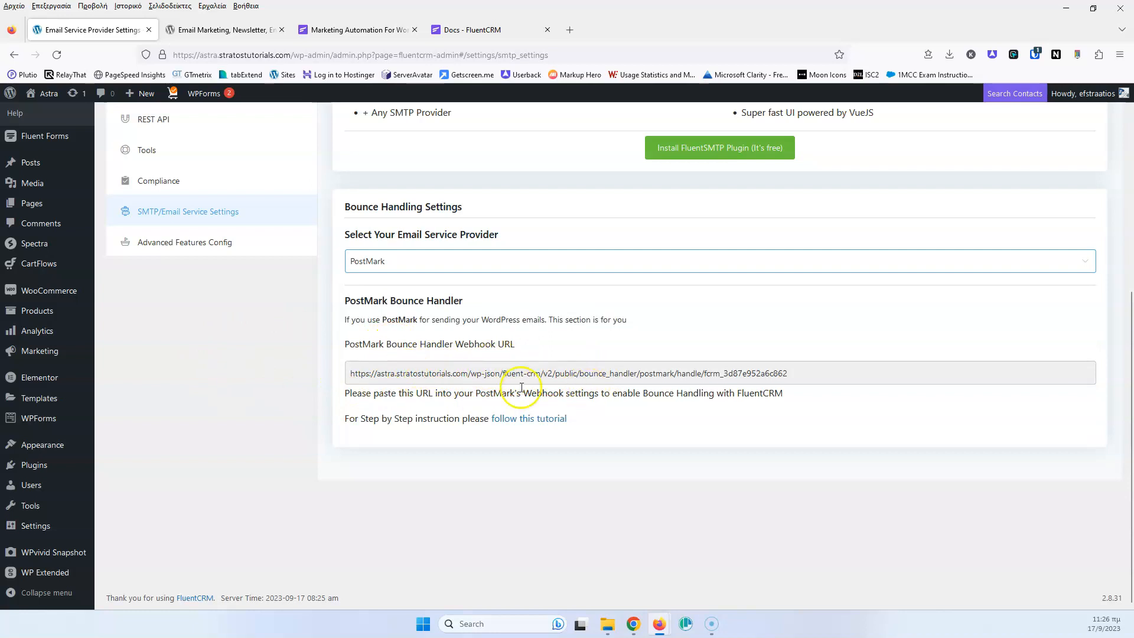
scroll(263, 394, "up", 5)
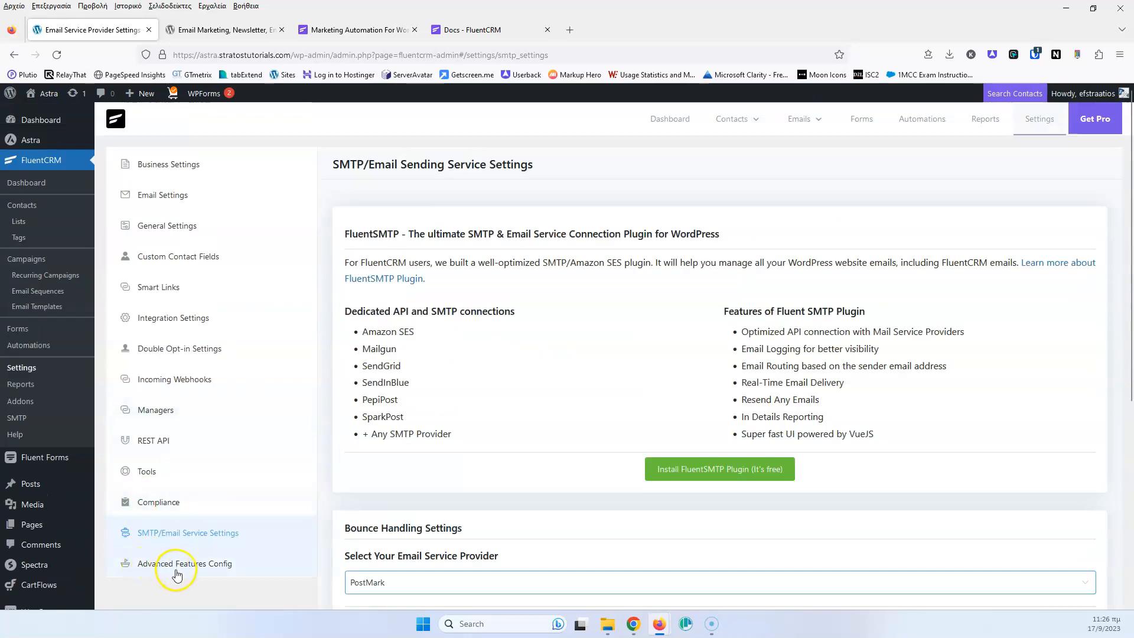
- Look over the Advanced Features settings and the Contacts page
left_click(176, 567)
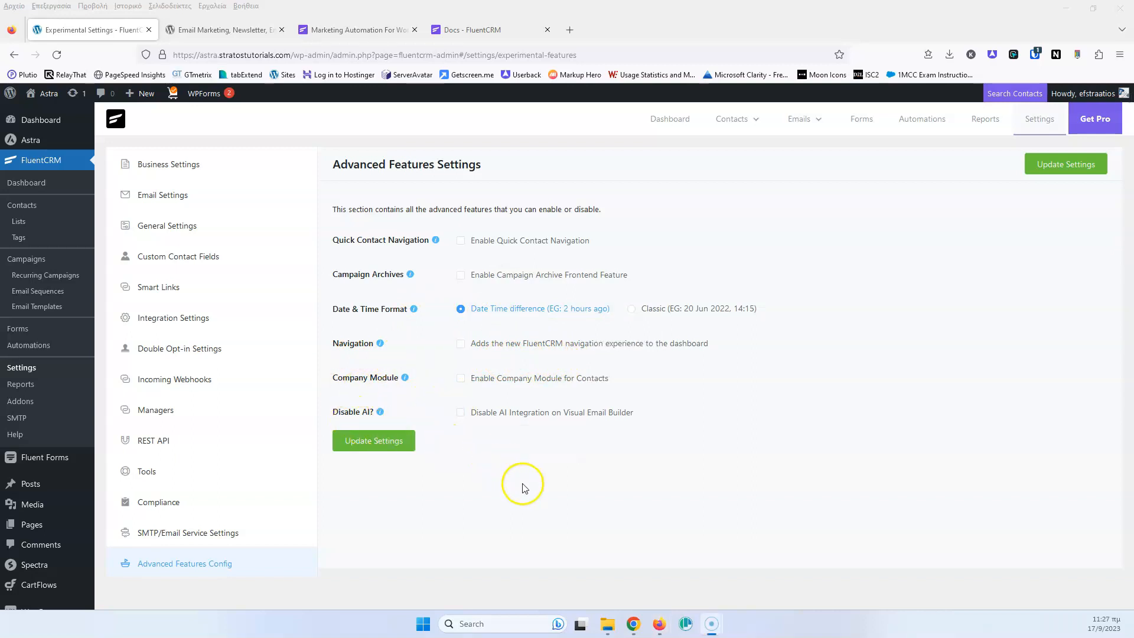
left_click(41, 212)
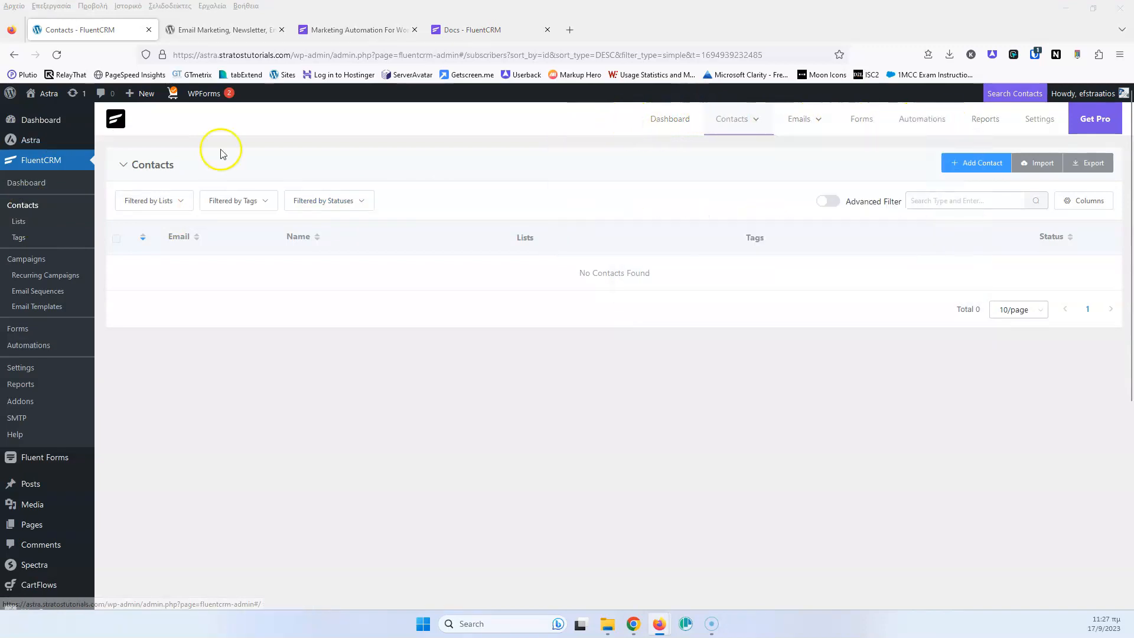
mouse_move(806, 119)
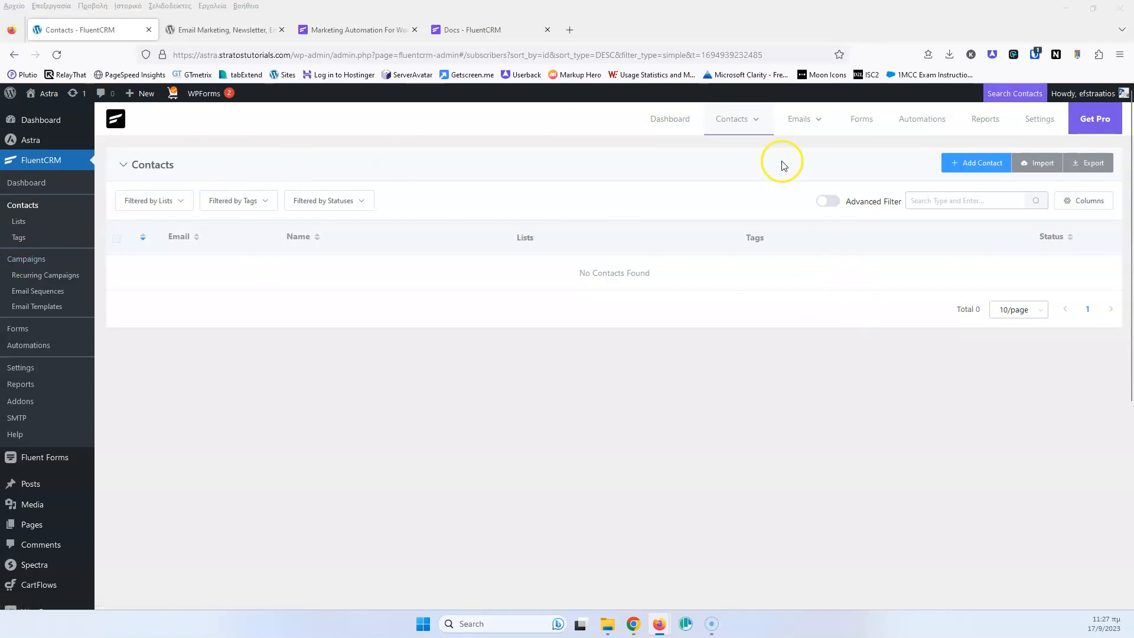
mouse_move(765, 120)
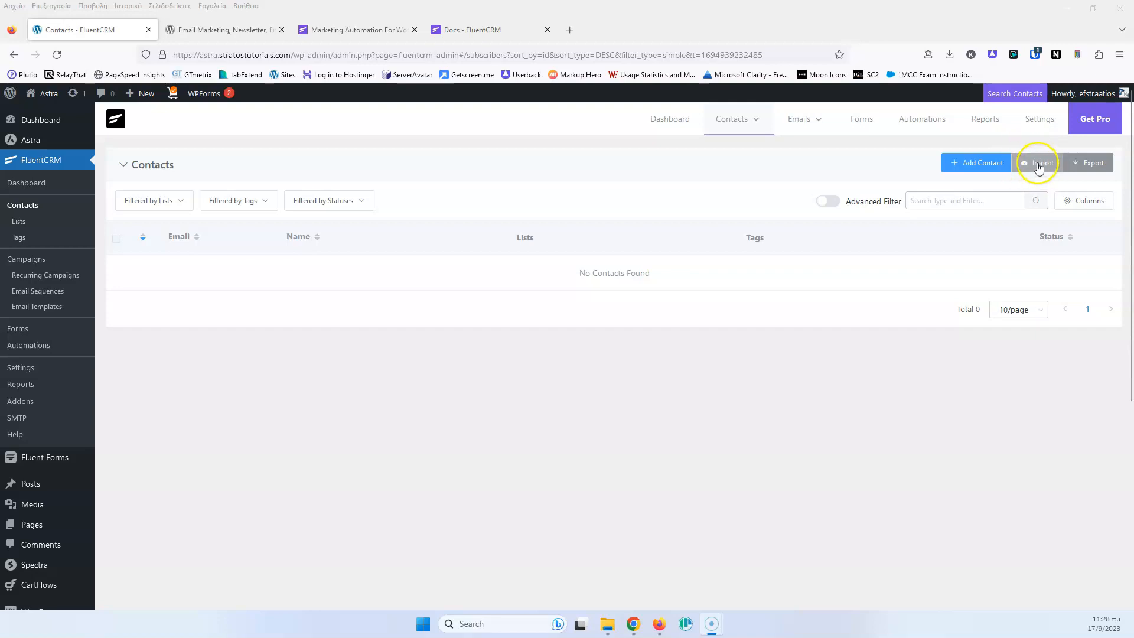
- Examine the new contact form and its status options, and close it without creating a contact
left_click(975, 163)
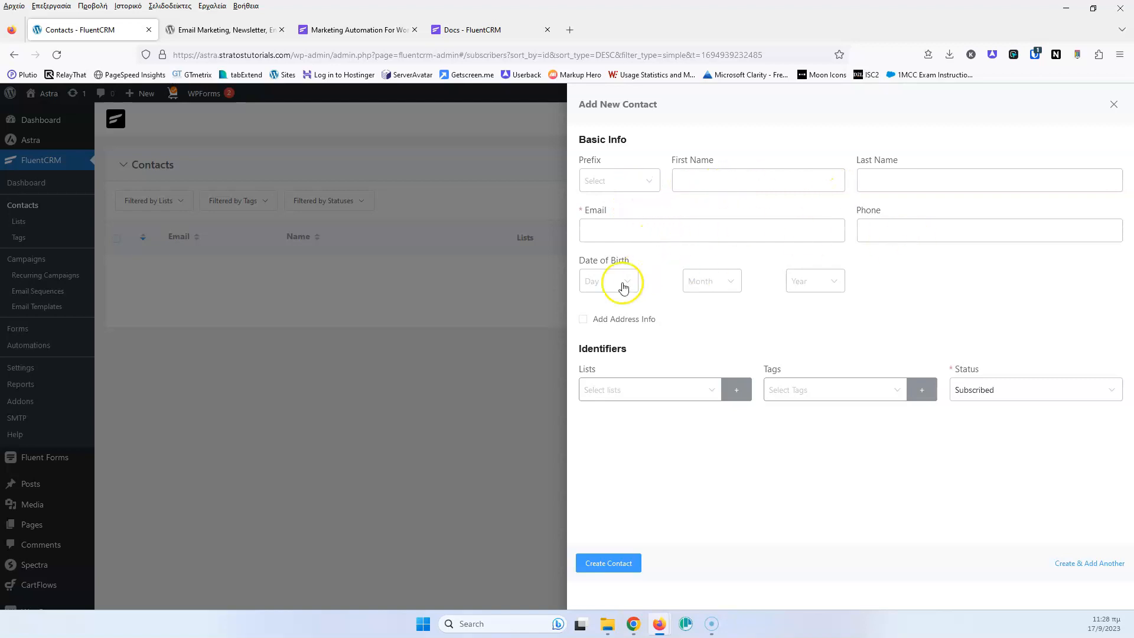
left_click(1003, 395)
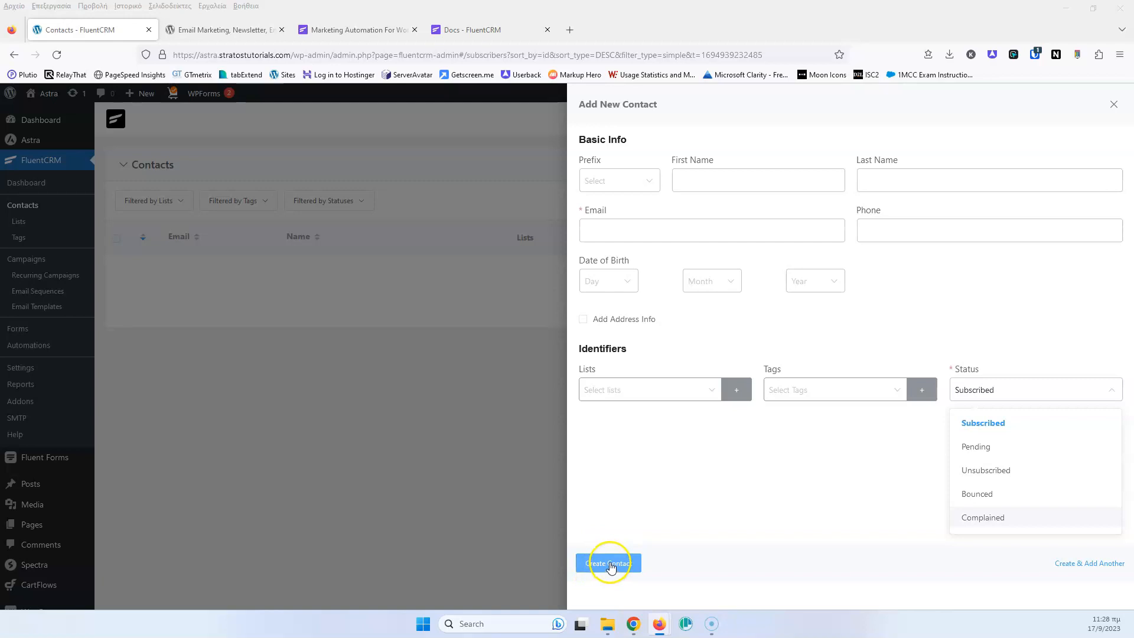
left_click(504, 512)
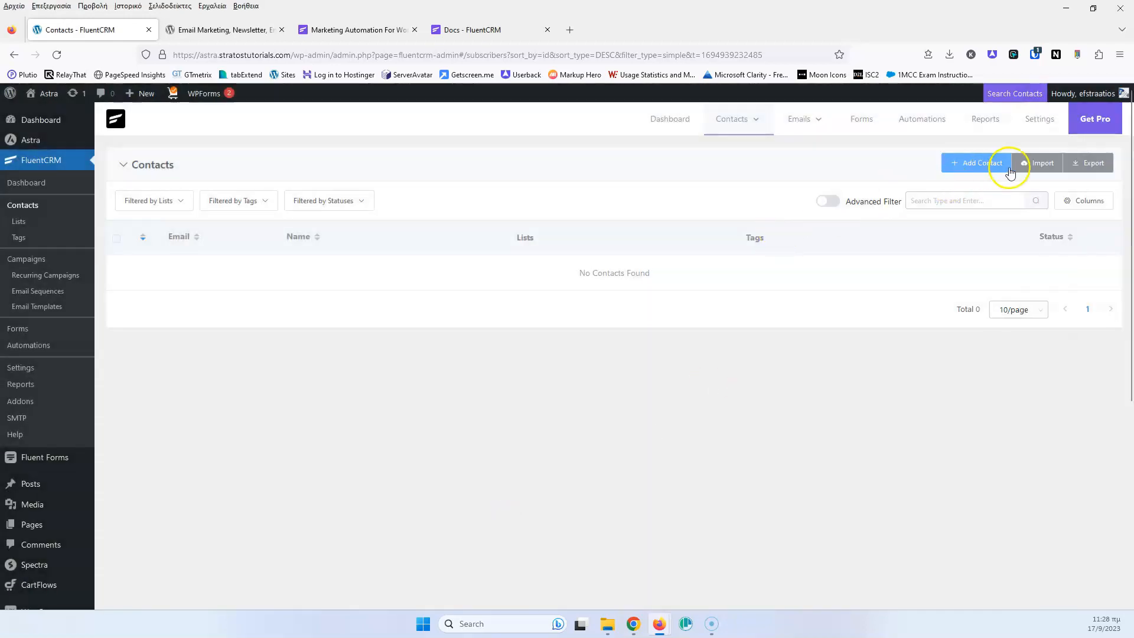
- Start a contact import with CSV File as the source
left_click(1034, 165)
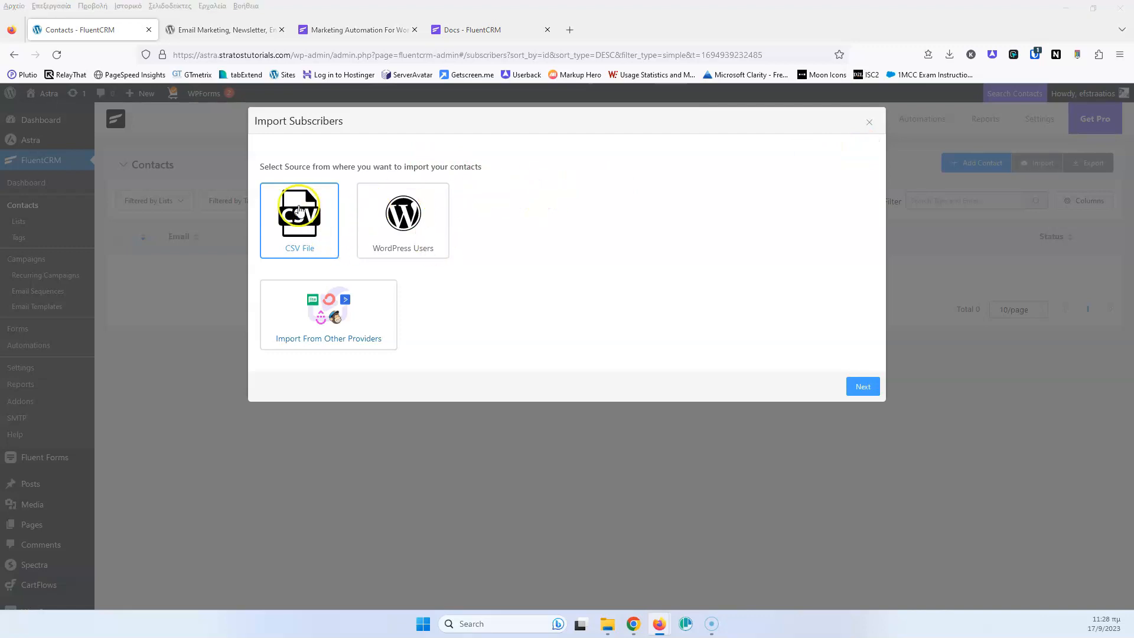
left_click(407, 217)
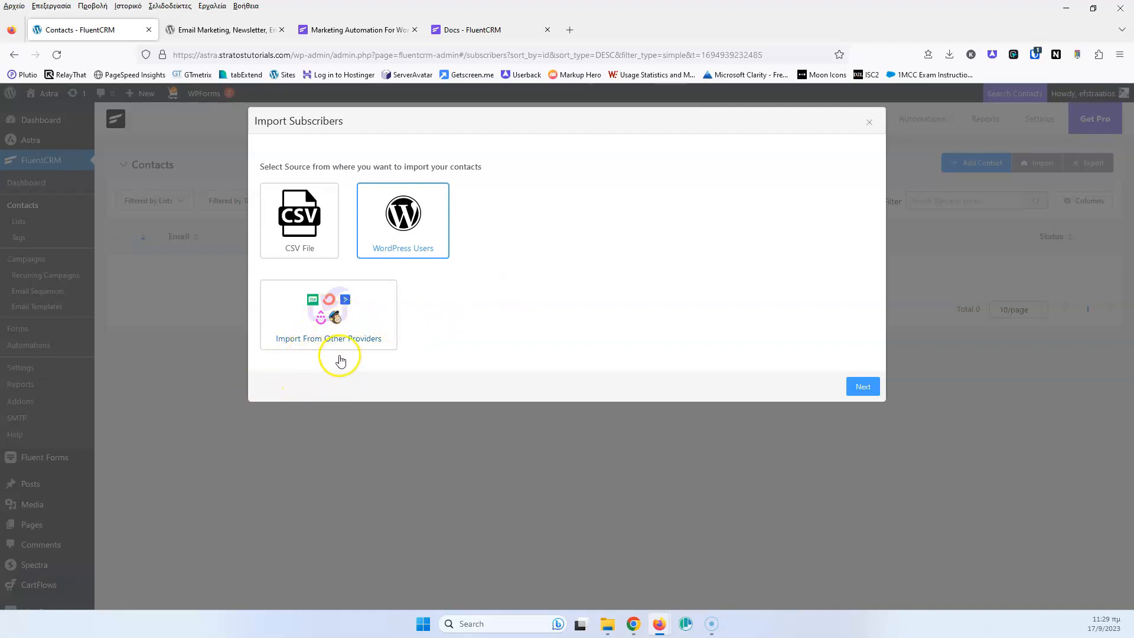
left_click(302, 220)
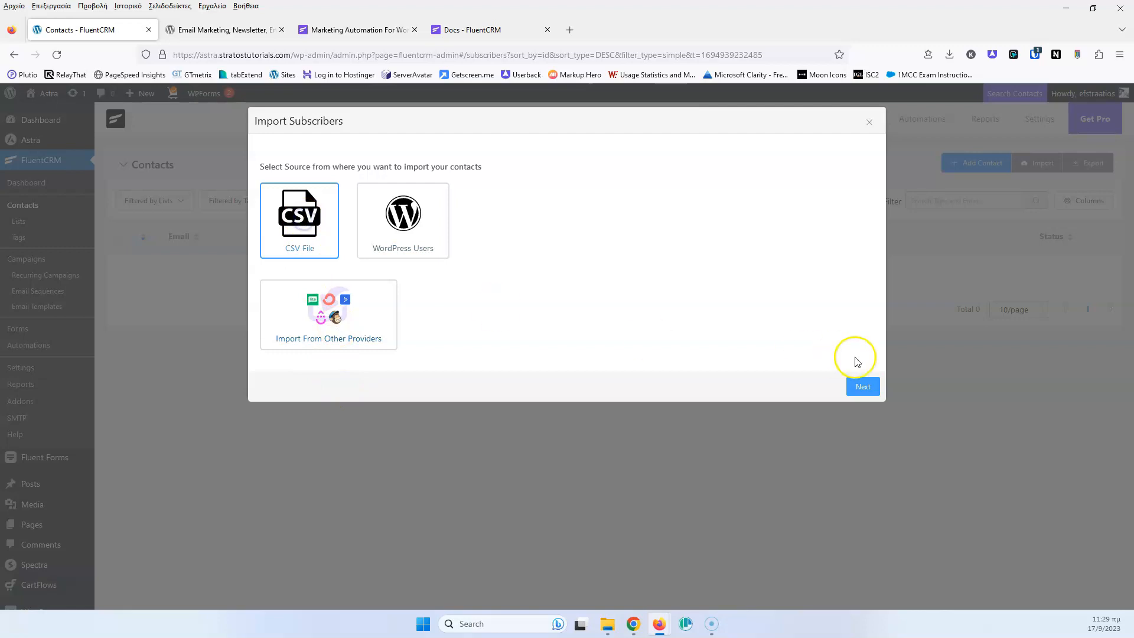
left_click(863, 387)
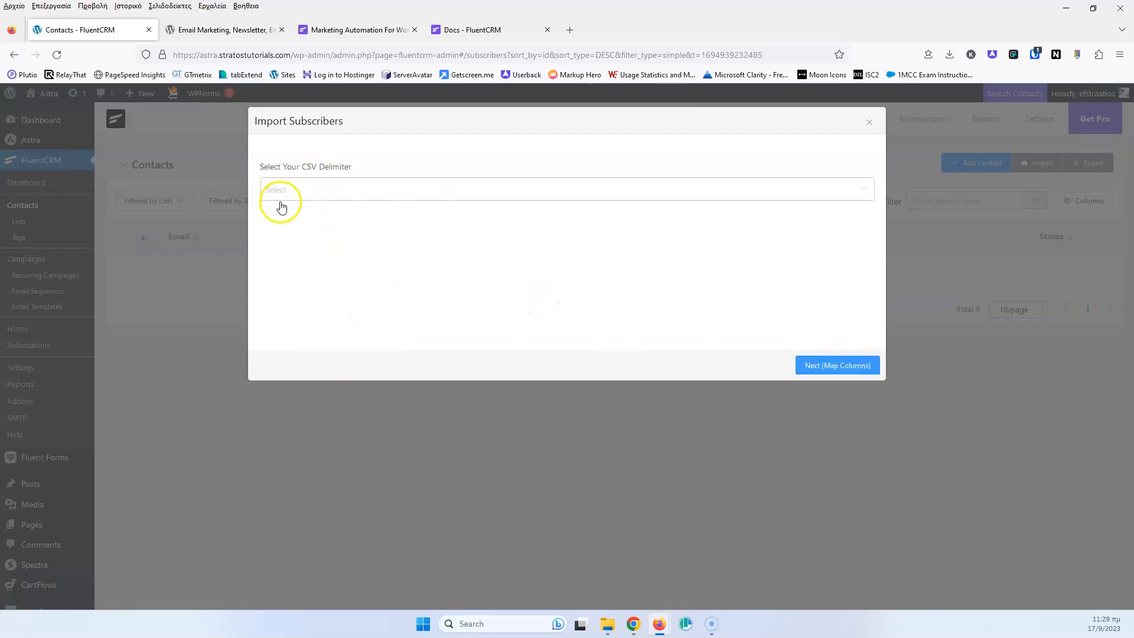
- Set the CSV delimiter to Comma Separated (,) and upload the file 1.csv for column mapping
left_click(313, 198)
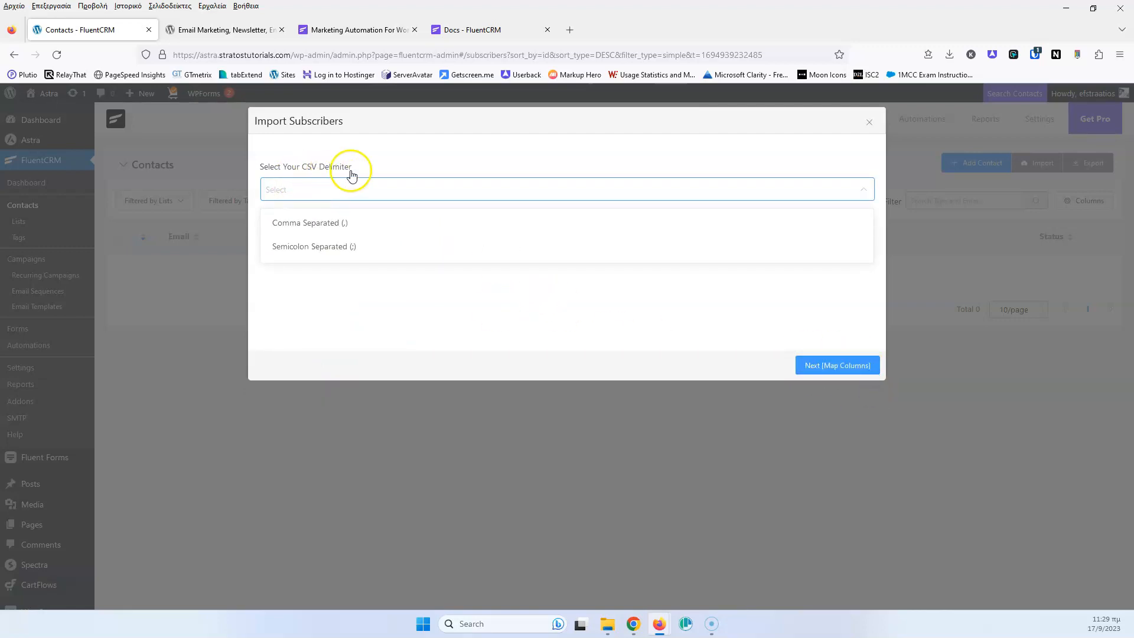
left_click(378, 230)
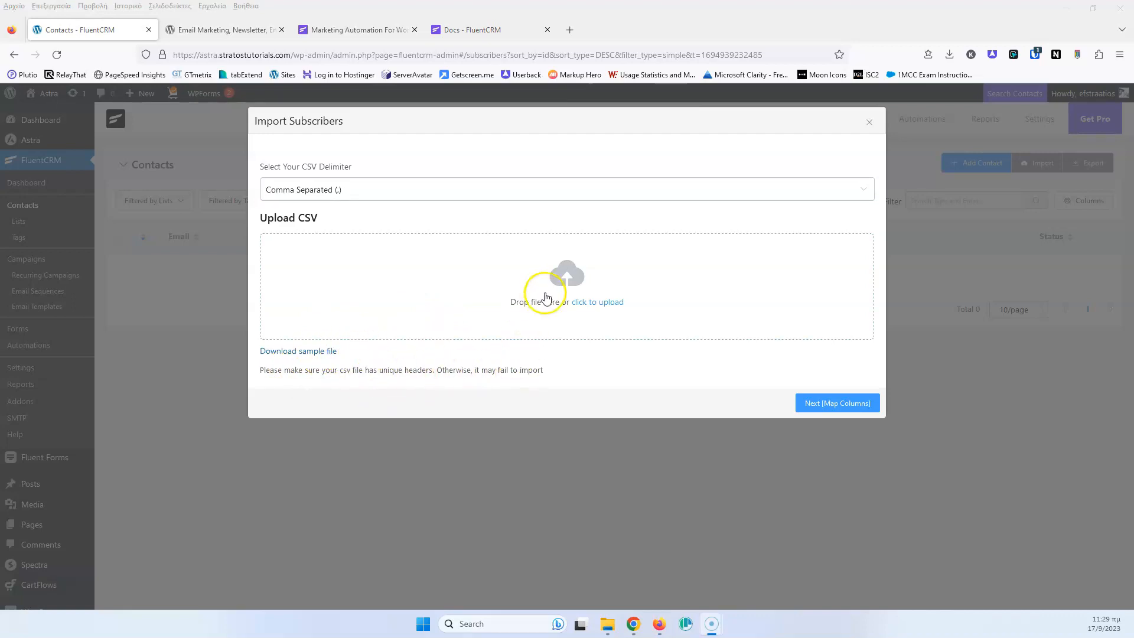
left_click(592, 308)
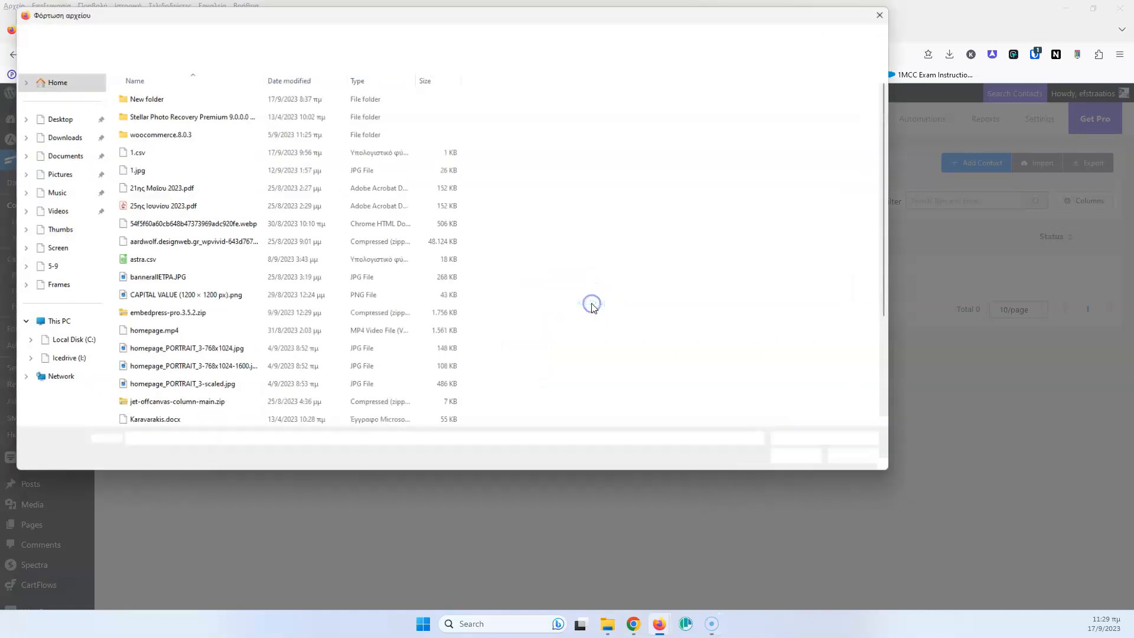
double_click(129, 150)
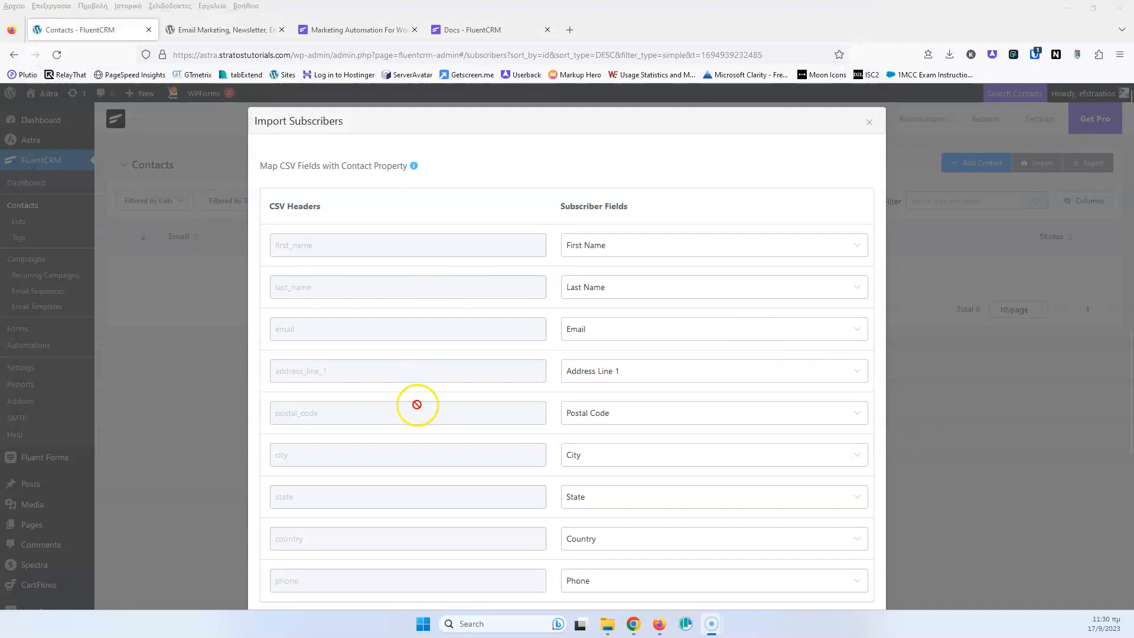
- Review how the CSV headers map to the subscriber fields, including the options for the email field
scroll(433, 308, "down", 3)
scroll(433, 308, "up", 3)
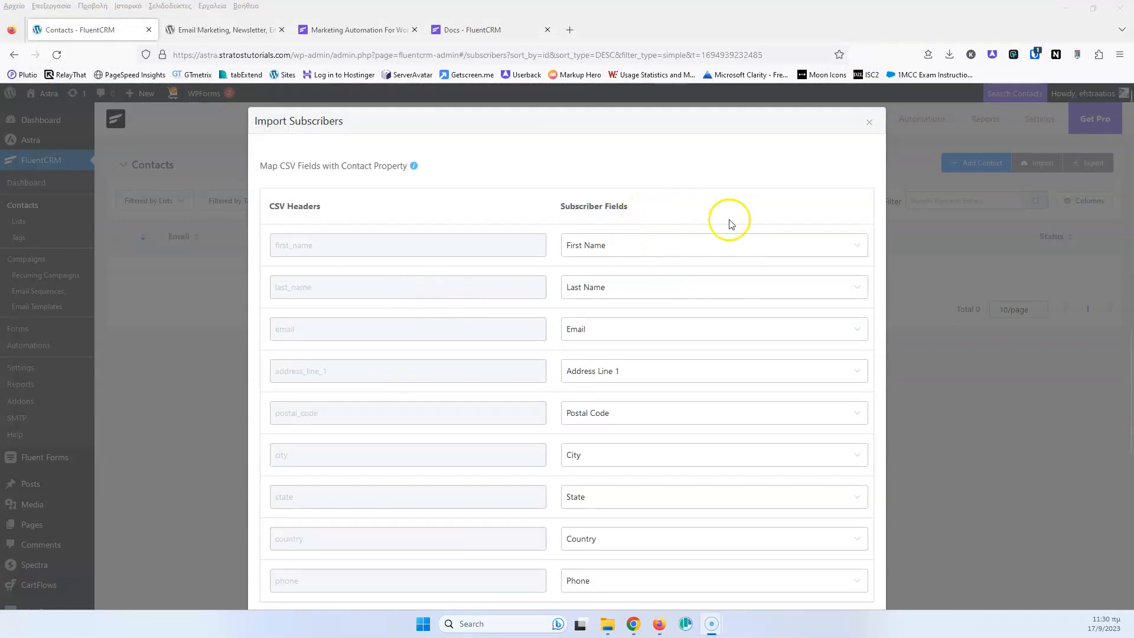
scroll(679, 330, "down", 3)
scroll(673, 319, "up", 3)
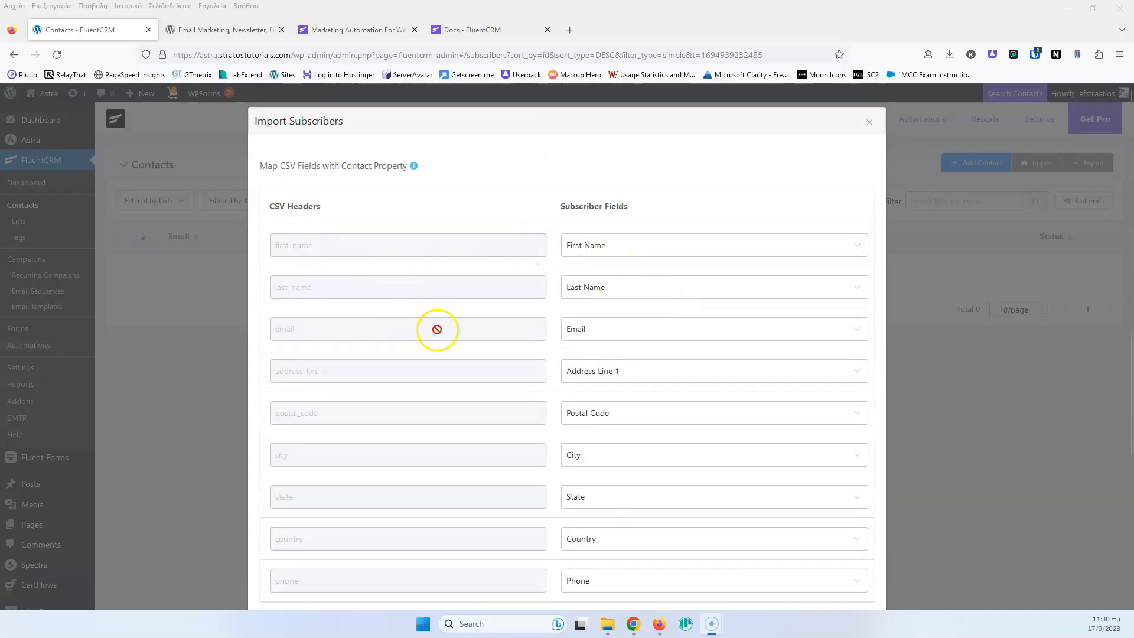
left_click(667, 332)
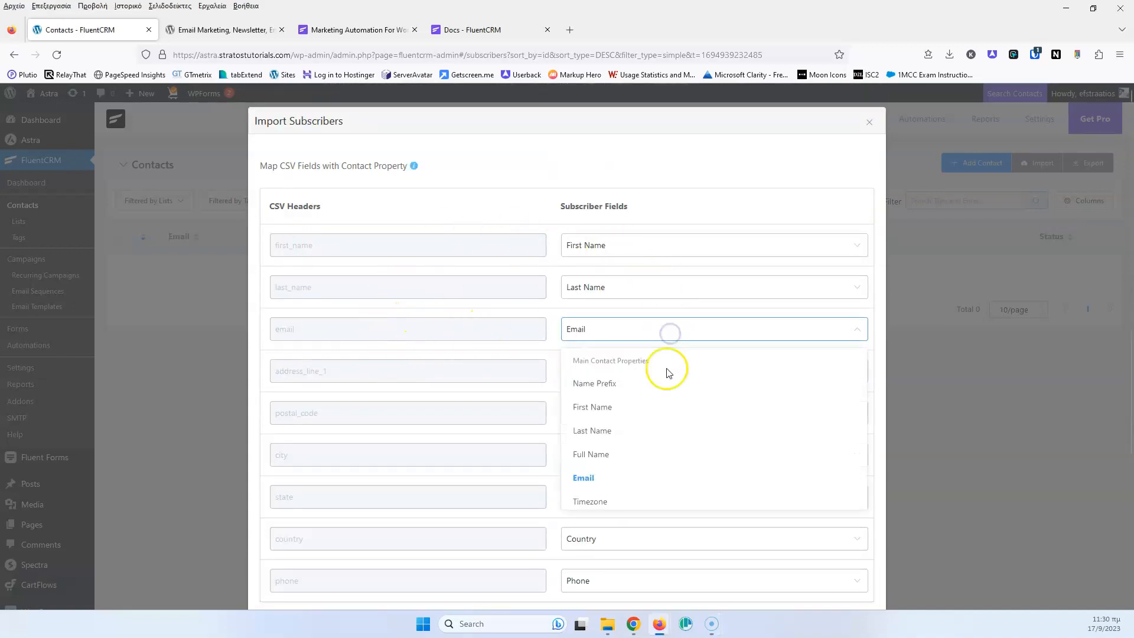
left_click(591, 164)
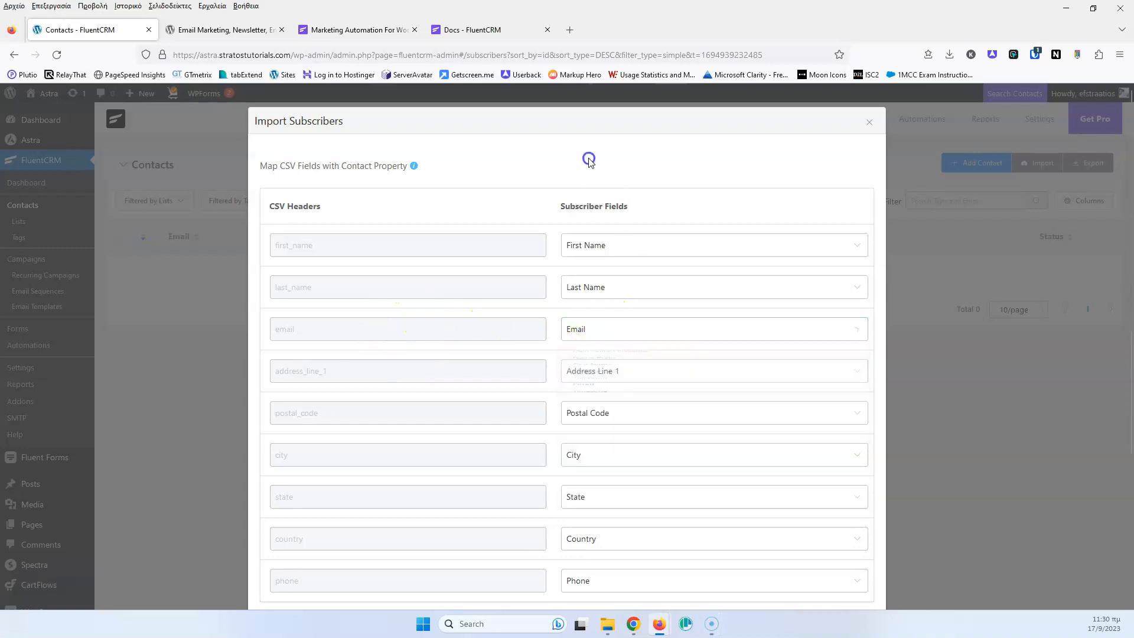
- Assign the imported contacts to the Subscribers list and set New Subscriber Status to Subscribed
scroll(539, 235, "down", 4)
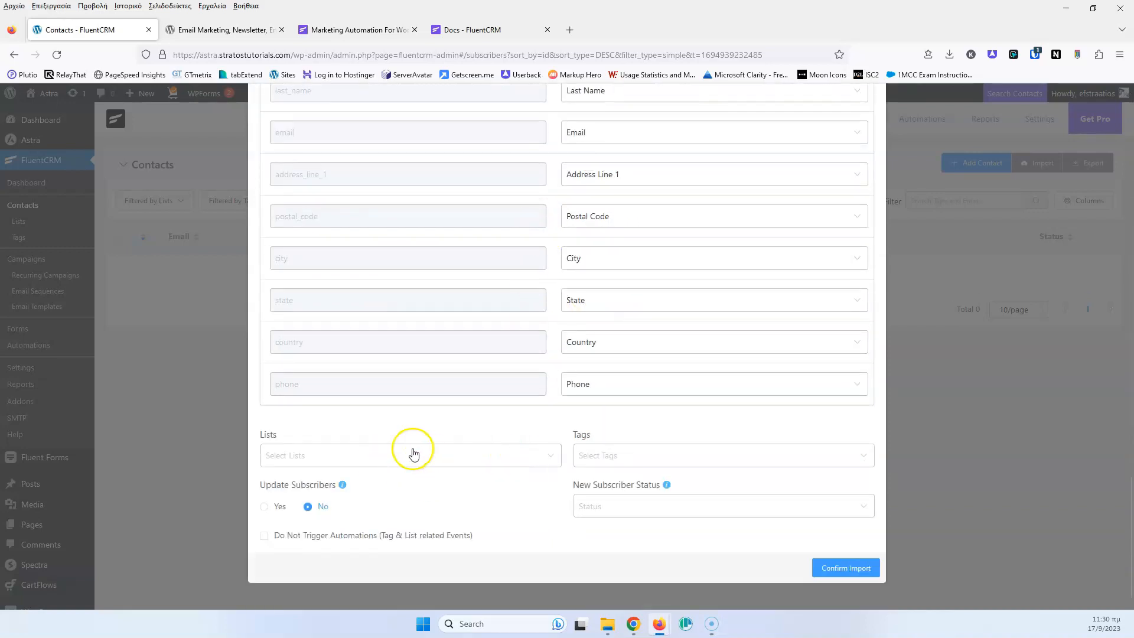
left_click(379, 456)
left_click(319, 514)
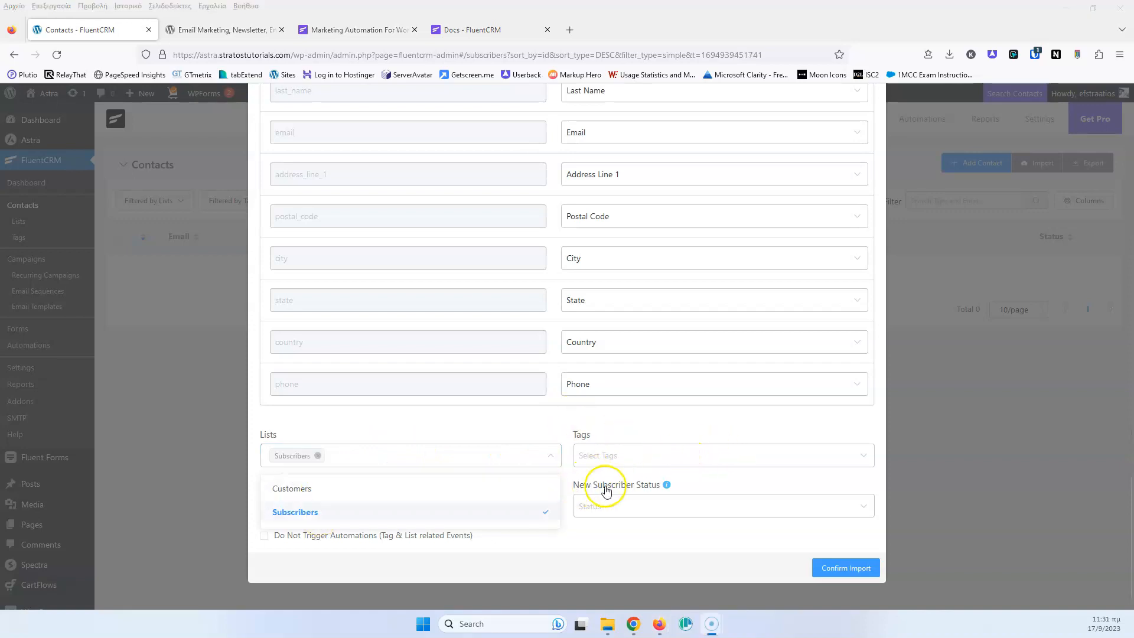
left_click(625, 506)
left_click(635, 382)
left_click(625, 506)
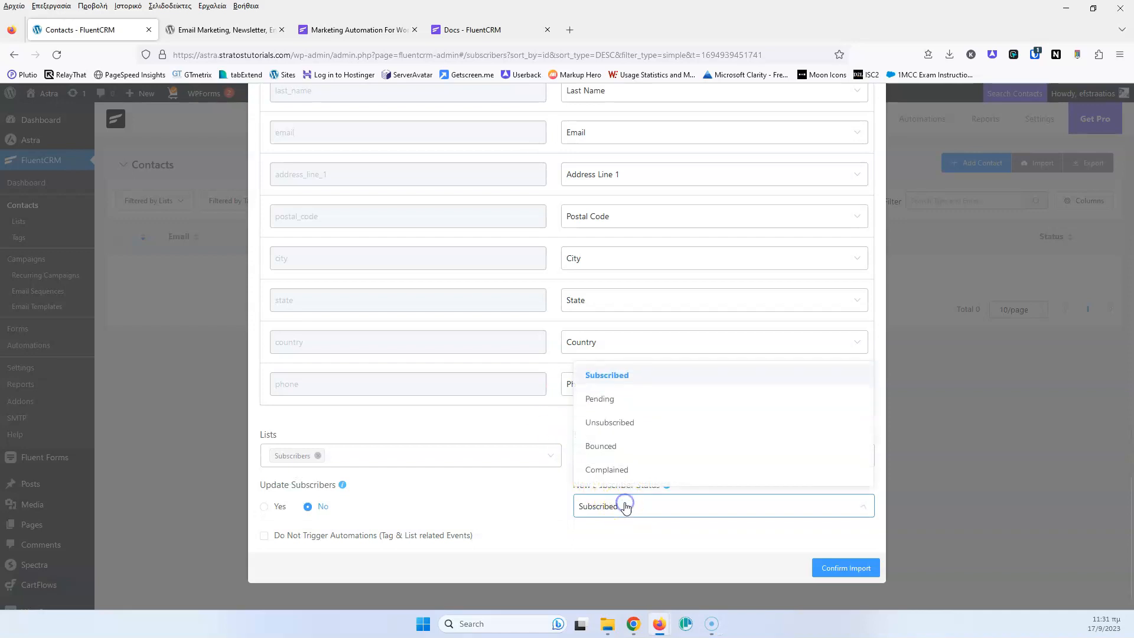
left_click(535, 516)
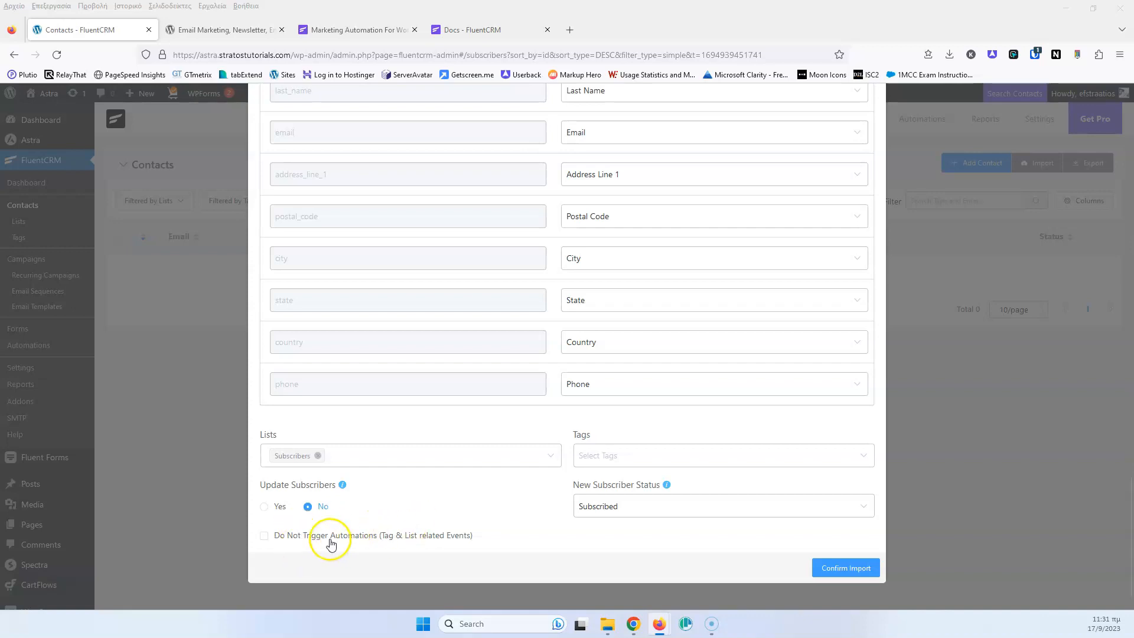
- Enable Do Not Trigger Automations for the import, and check the available tags without selecting one
left_click(264, 538)
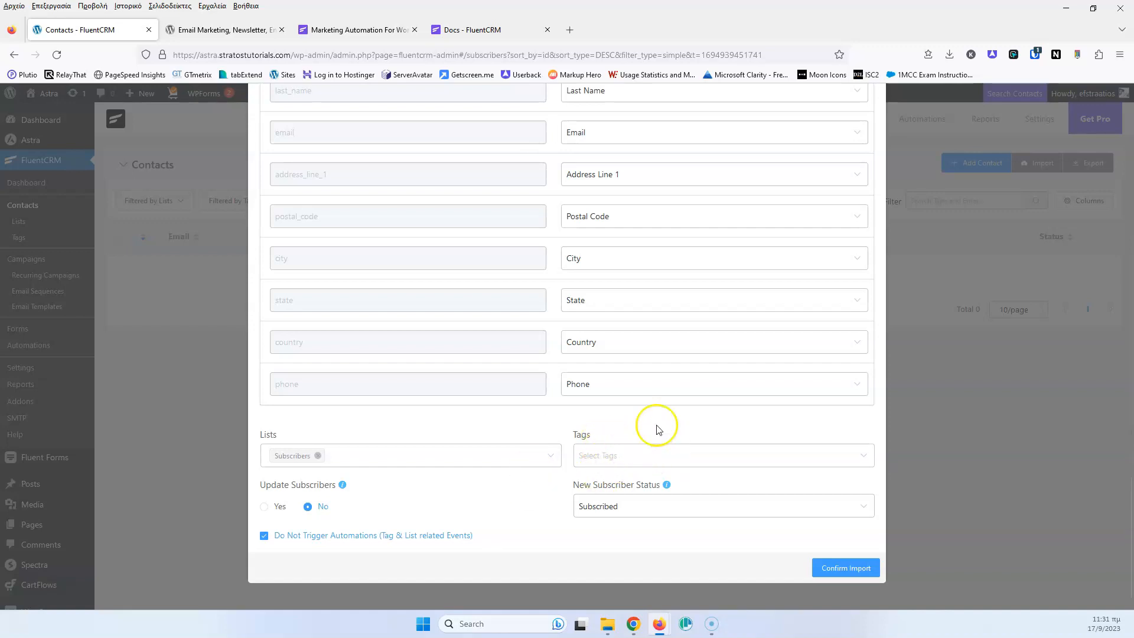
left_click(649, 456)
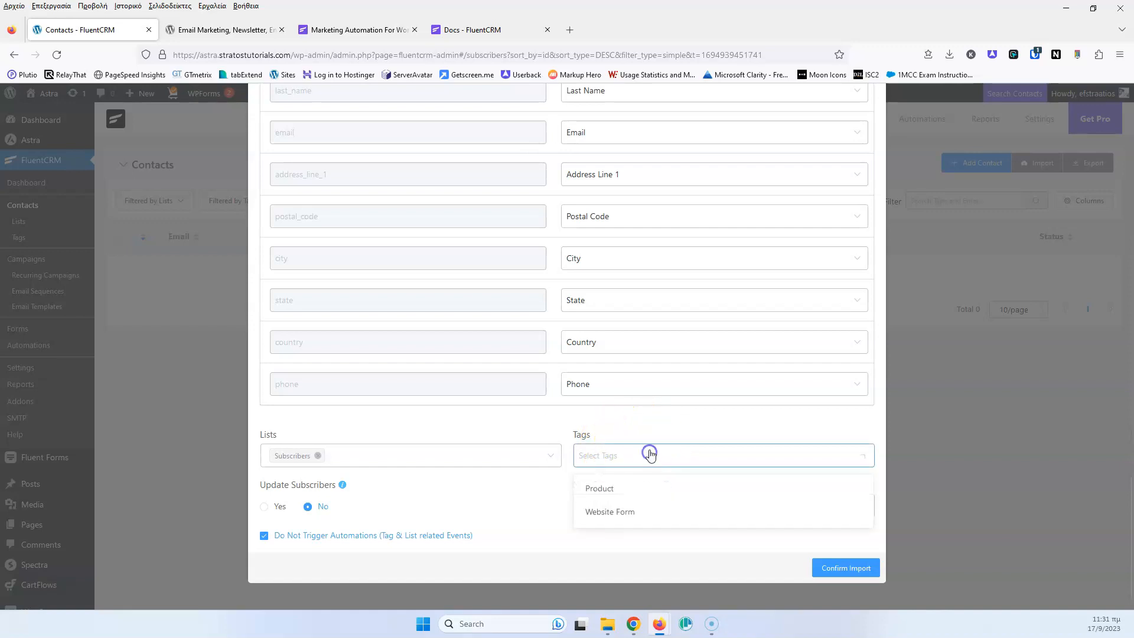
left_click(510, 501)
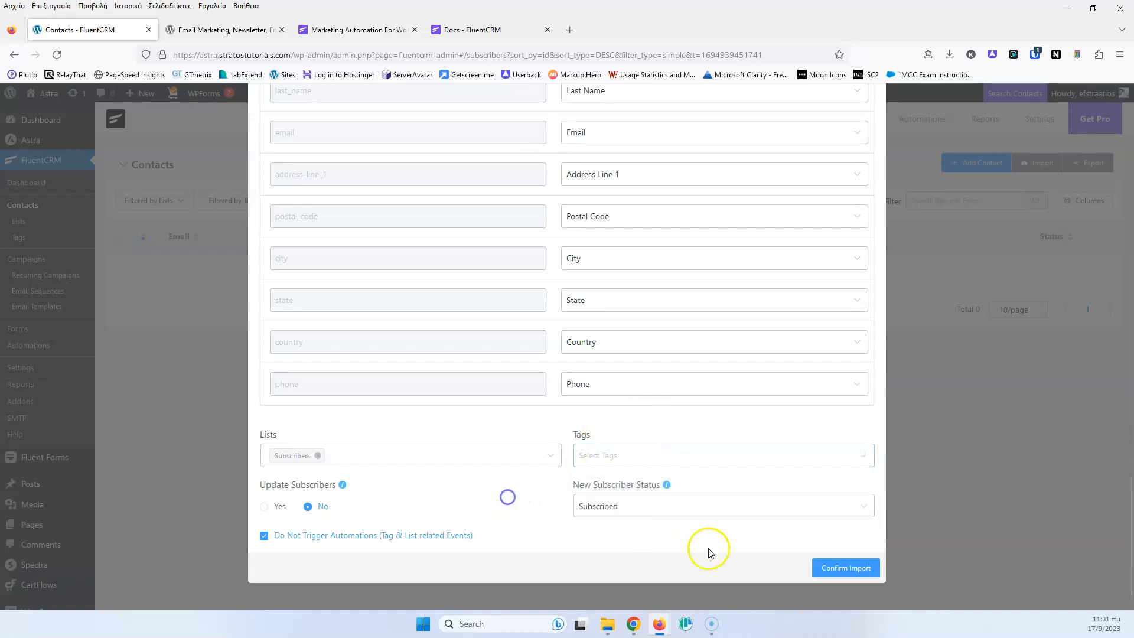
- Confirm the CSV import of the mapped contacts and close the import summary
left_click(839, 568)
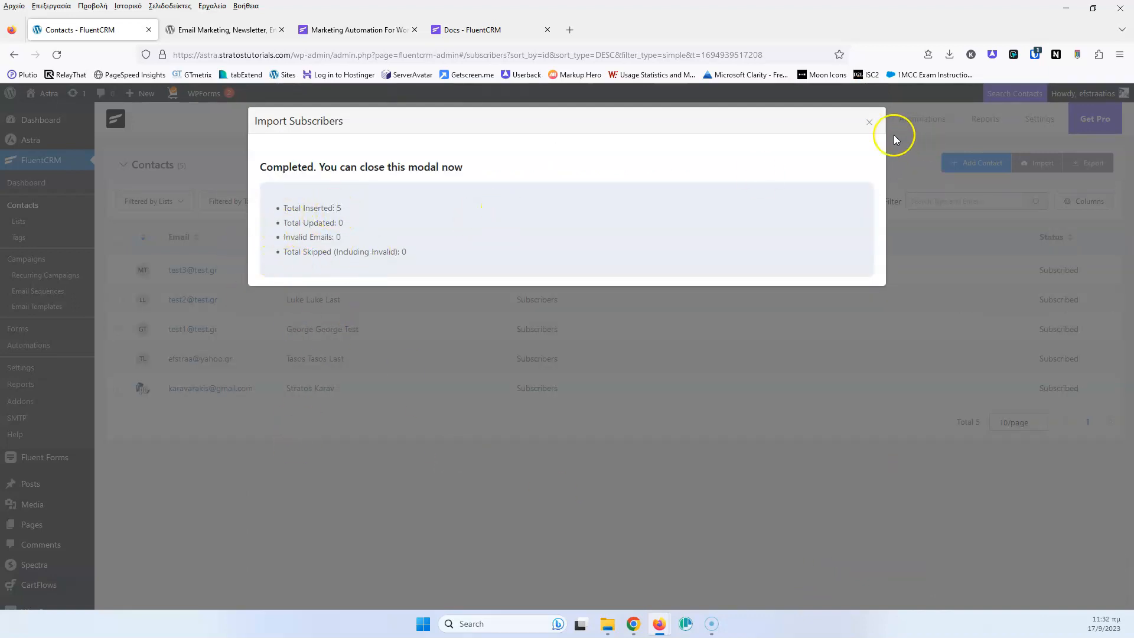
left_click(867, 127)
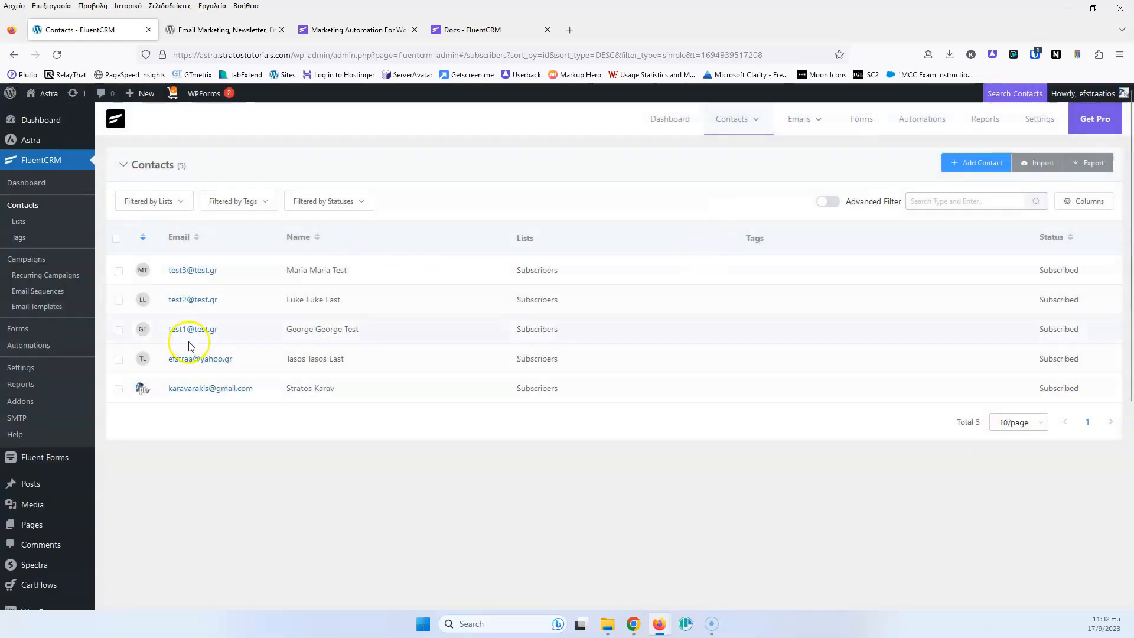
- Review the newest imported contact's profile, including its emails, form submissions, and notes and activities
left_click(181, 270)
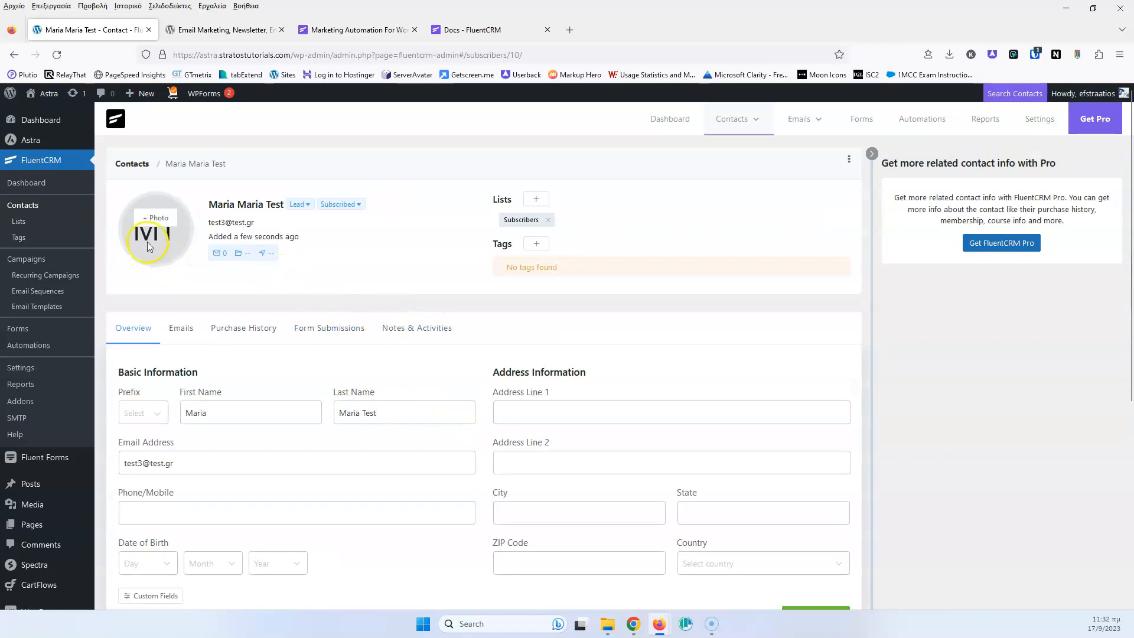
scroll(200, 336, "down", 2)
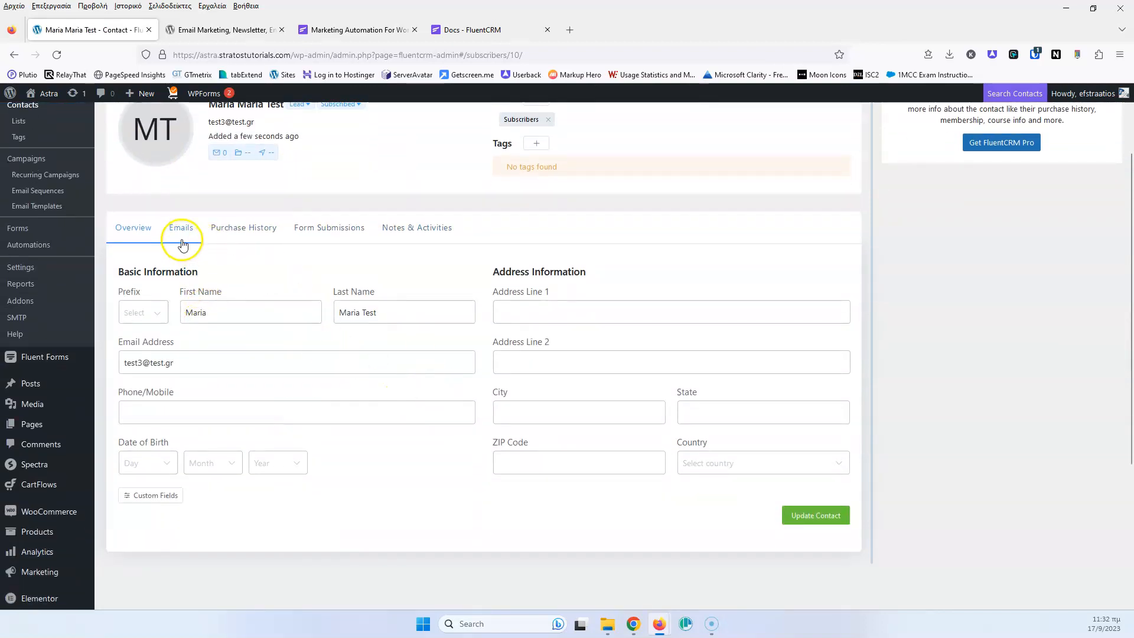
left_click(179, 232)
left_click(324, 237)
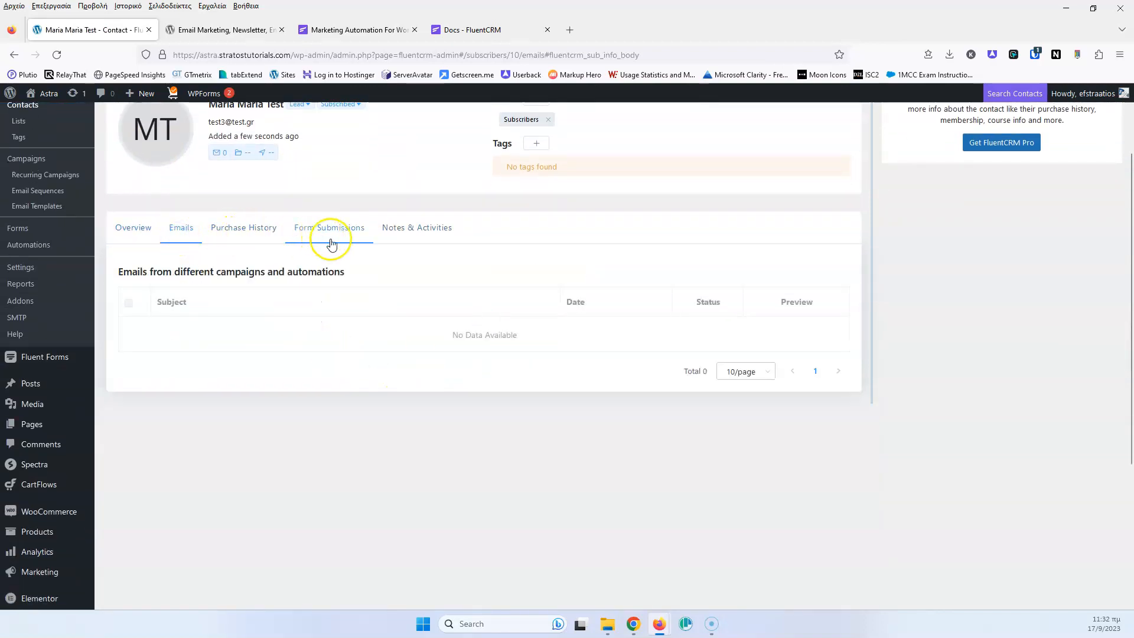
left_click(426, 229)
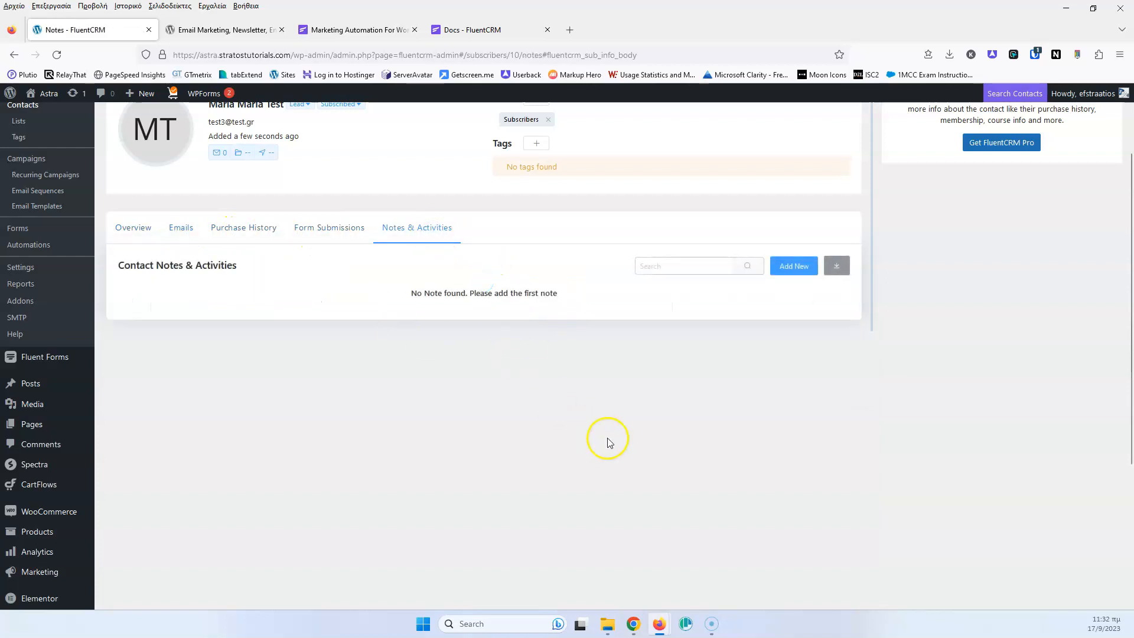
scroll(609, 453, "up", 2)
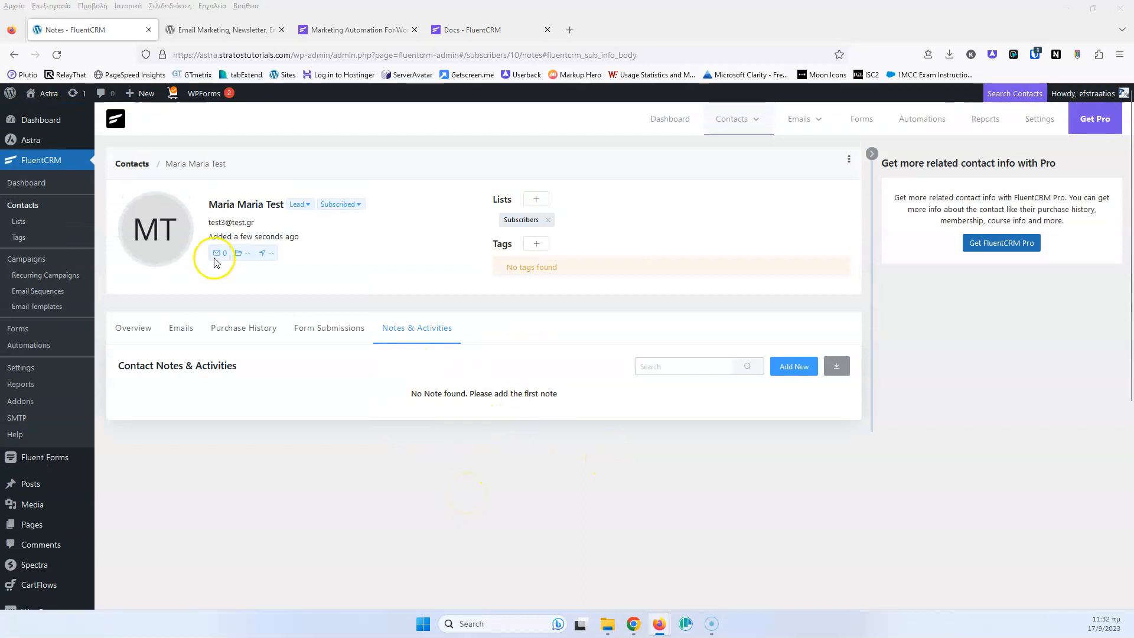
- Check the contact lists, and examine the bulk actions available for two selected contacts without applying any
left_click(19, 222)
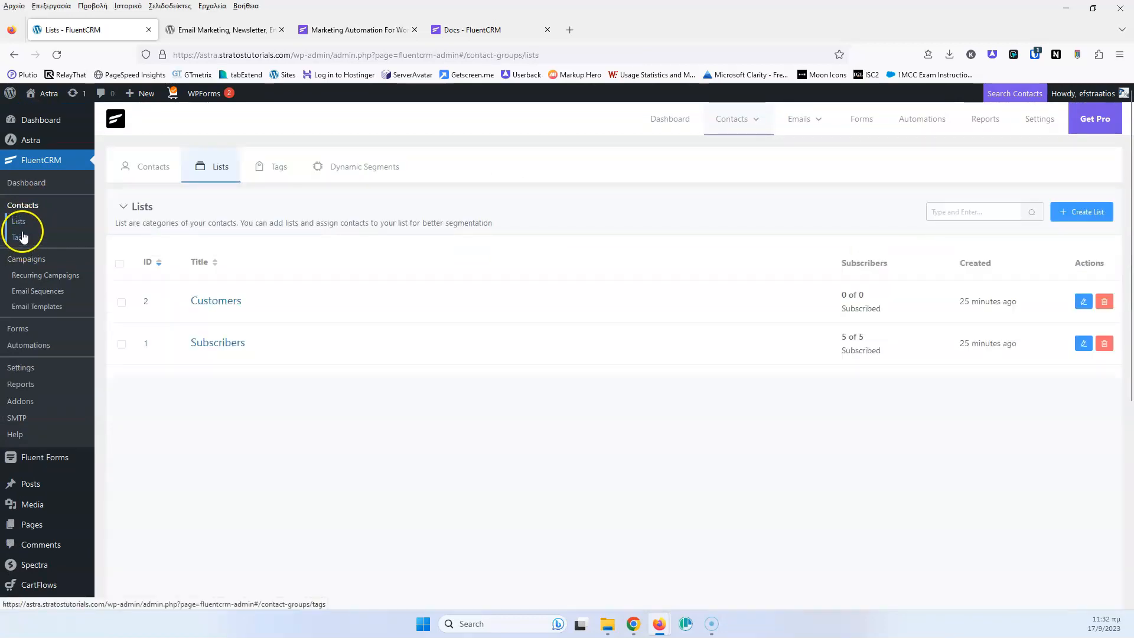
left_click(21, 207)
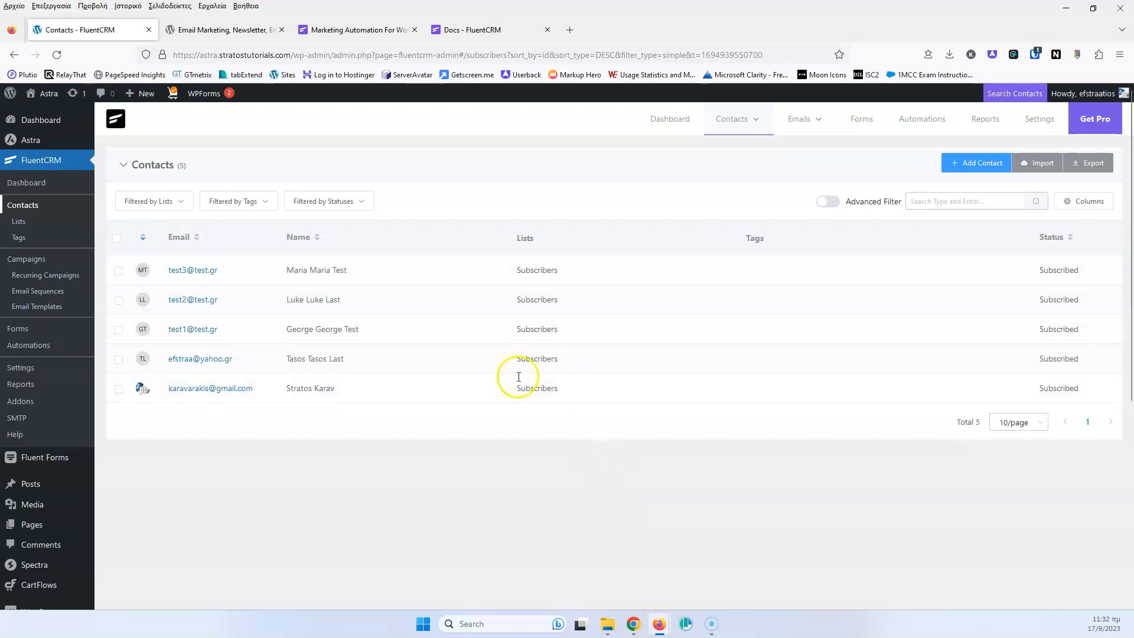
left_click(119, 300)
left_click(119, 341)
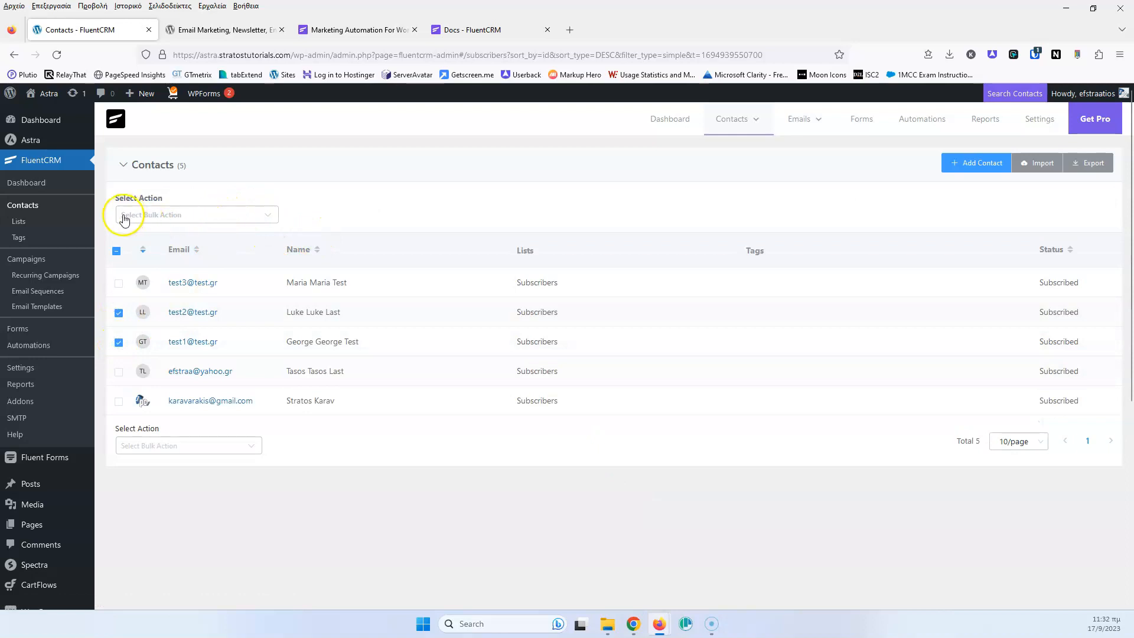
left_click(178, 215)
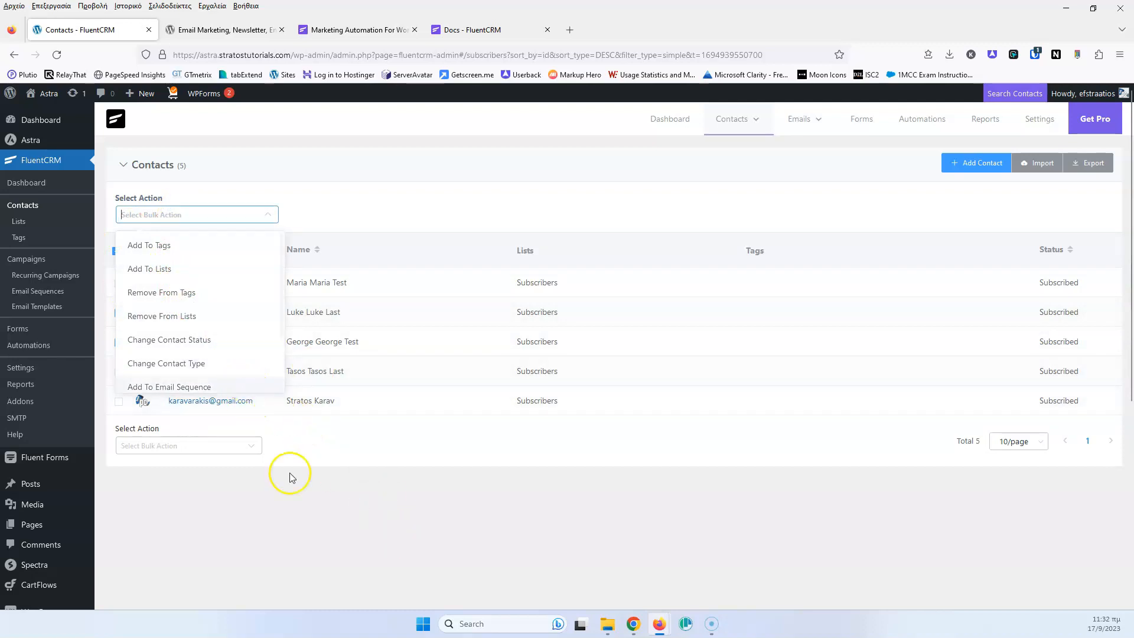
left_click(312, 510)
left_click(22, 205)
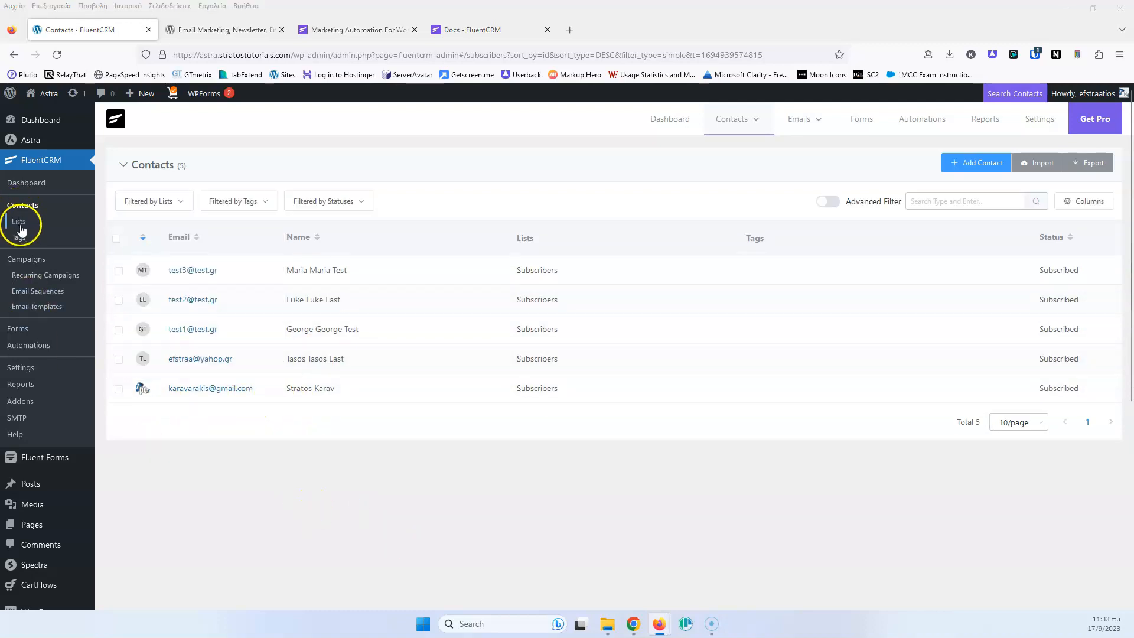
- Look over the email campaigns, recurring campaigns, email sequences and email templates pages
left_click(32, 265)
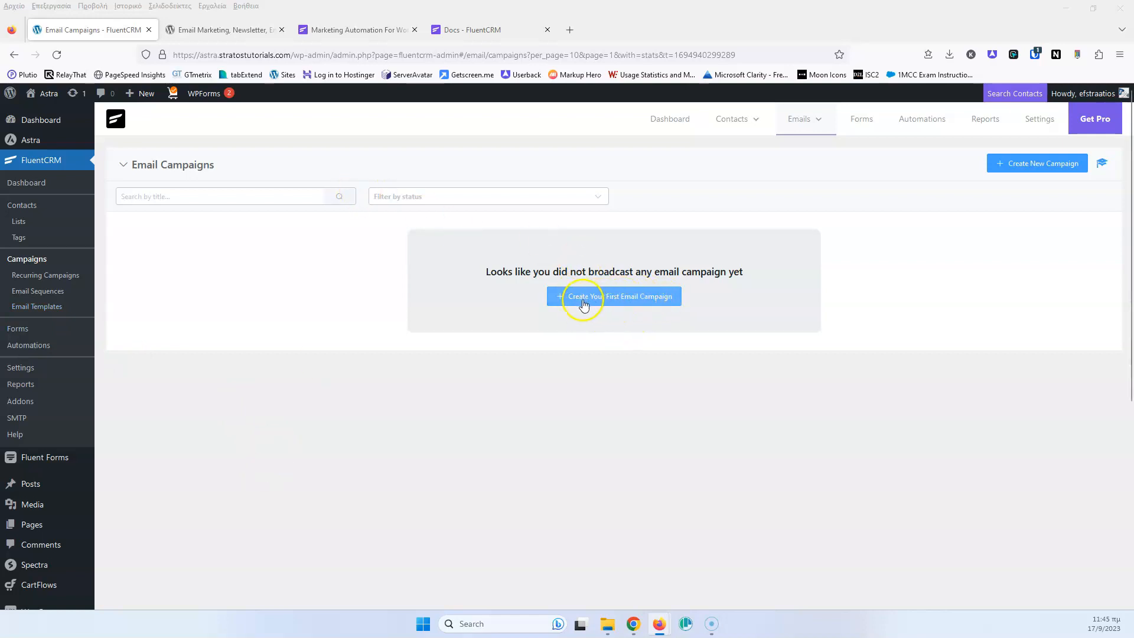
left_click(39, 278)
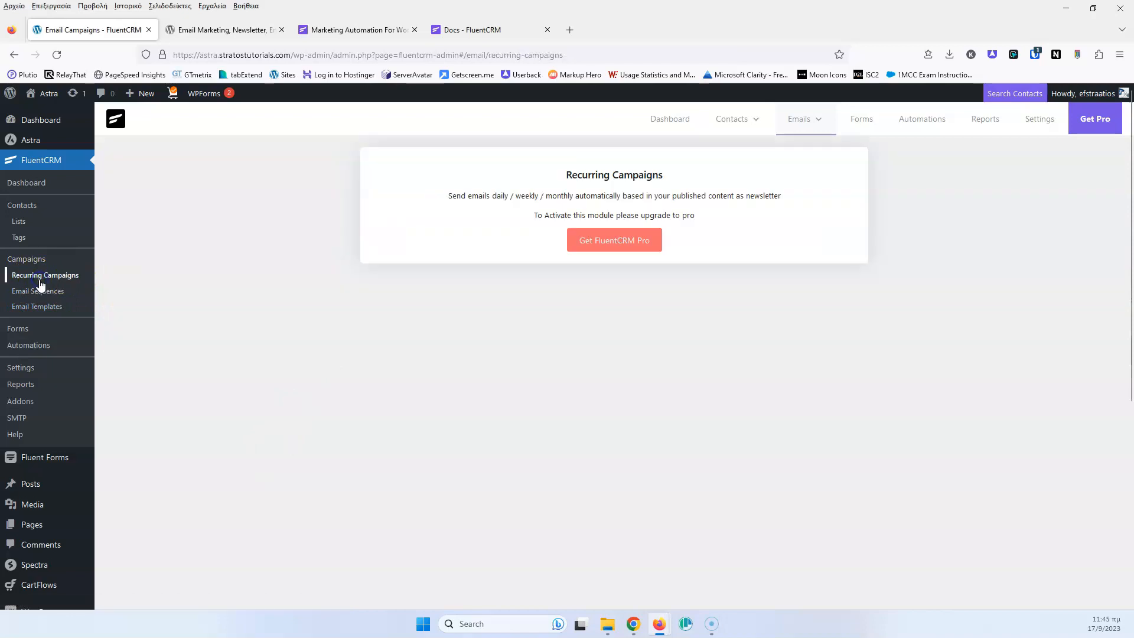
left_click(38, 292)
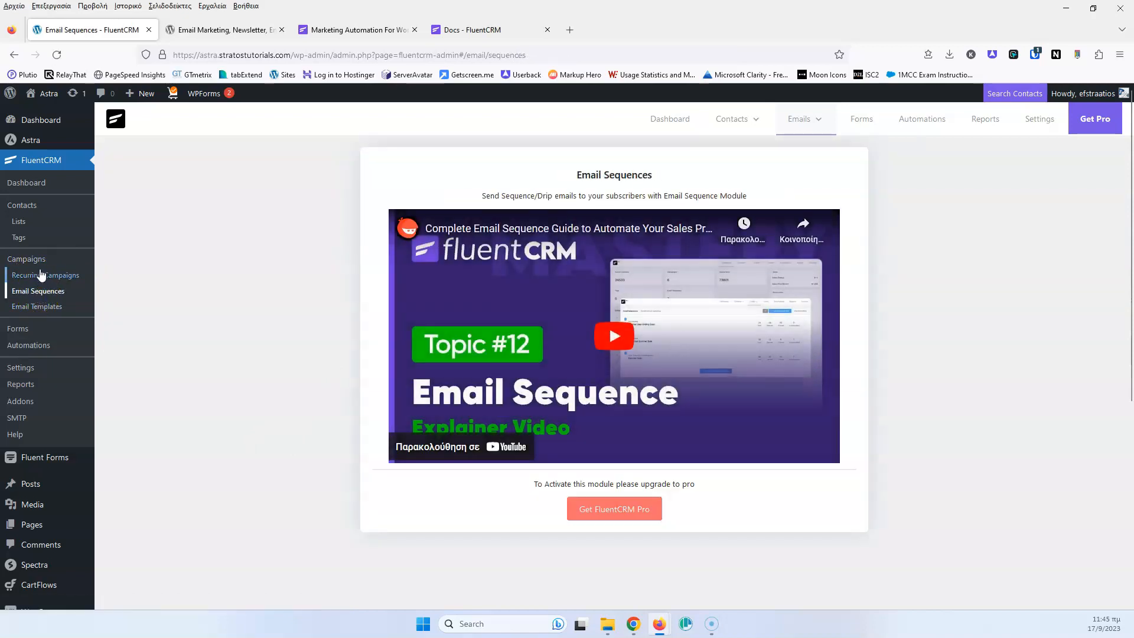
left_click(37, 306)
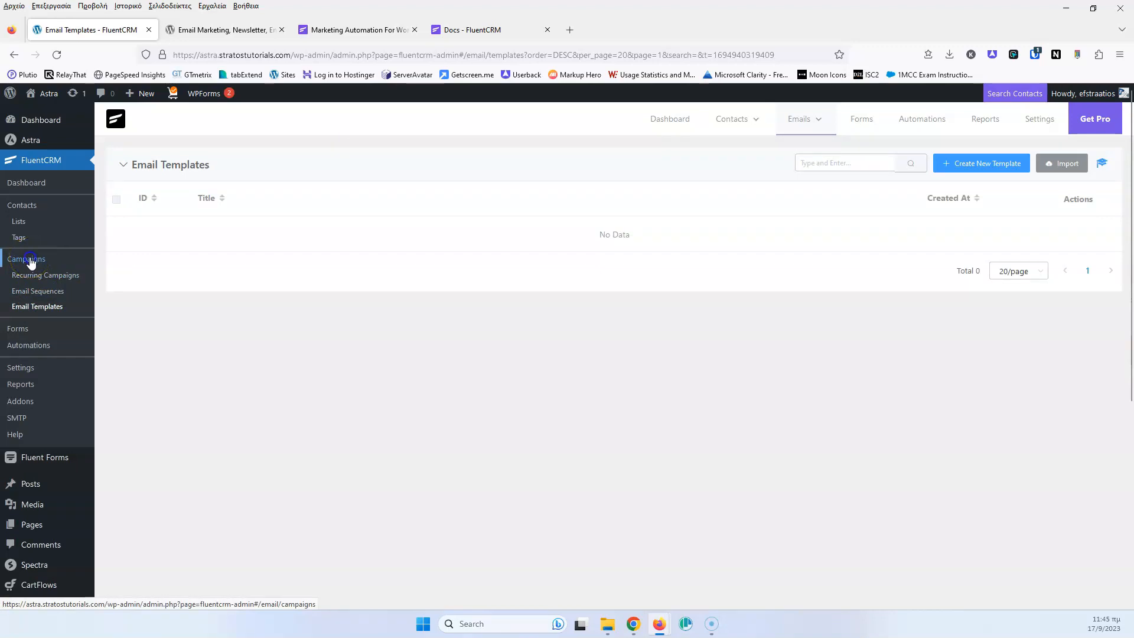
- Create a new email campaign titled "Test 1"
left_click(29, 260)
left_click(590, 296)
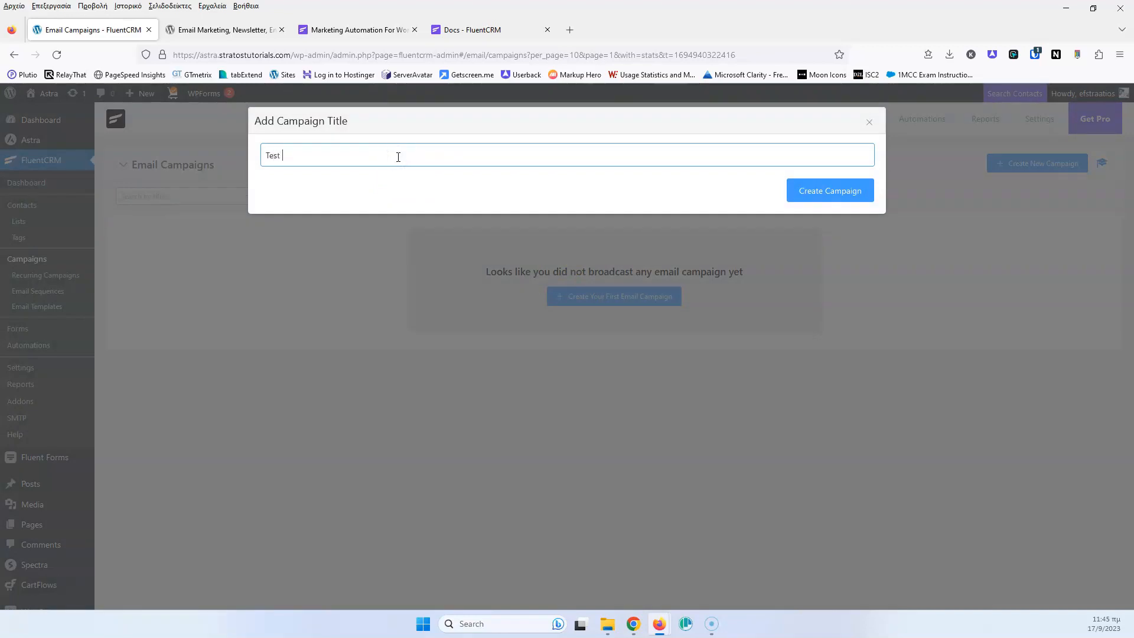
left_click(807, 191)
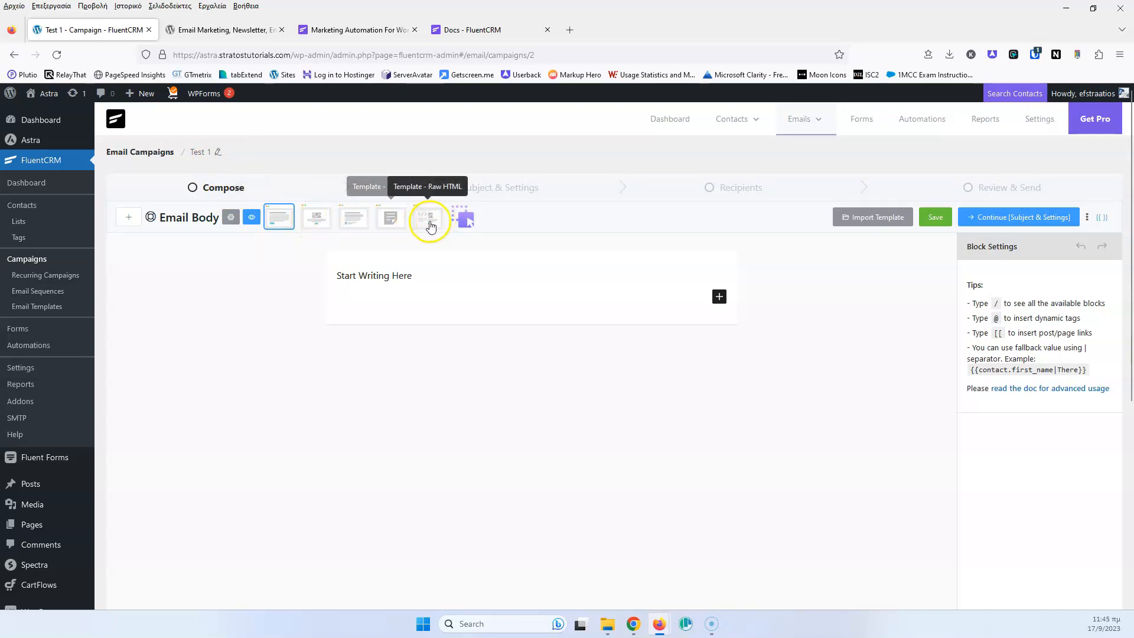
- Switch the email body to the second template design and browse the content blocks that can be added
left_click(319, 220)
left_click(401, 278)
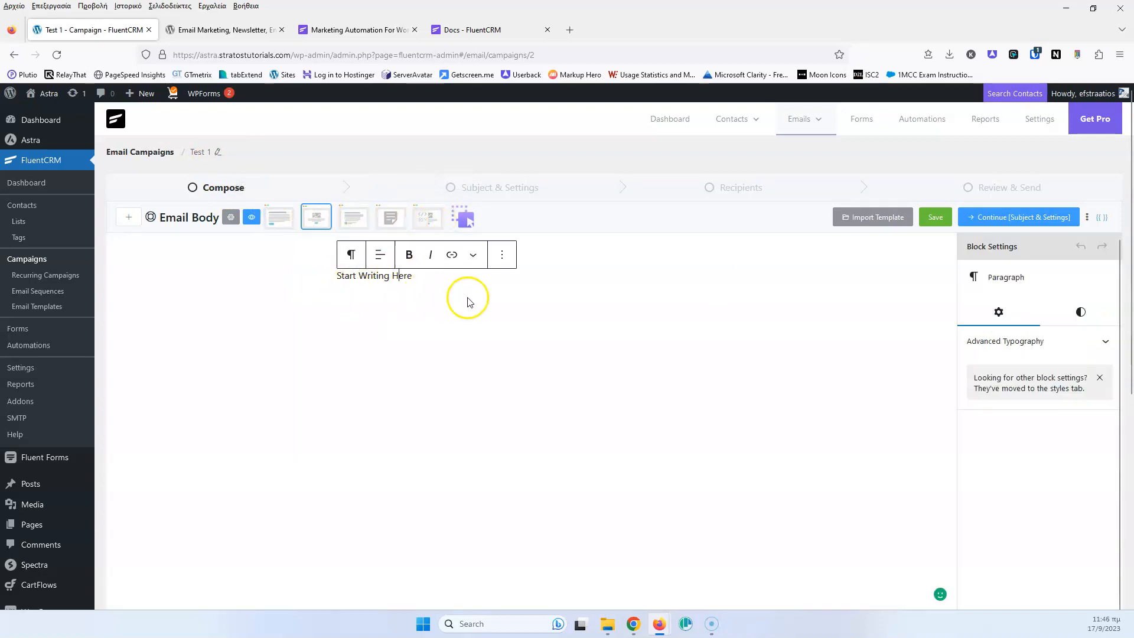
left_click(127, 221)
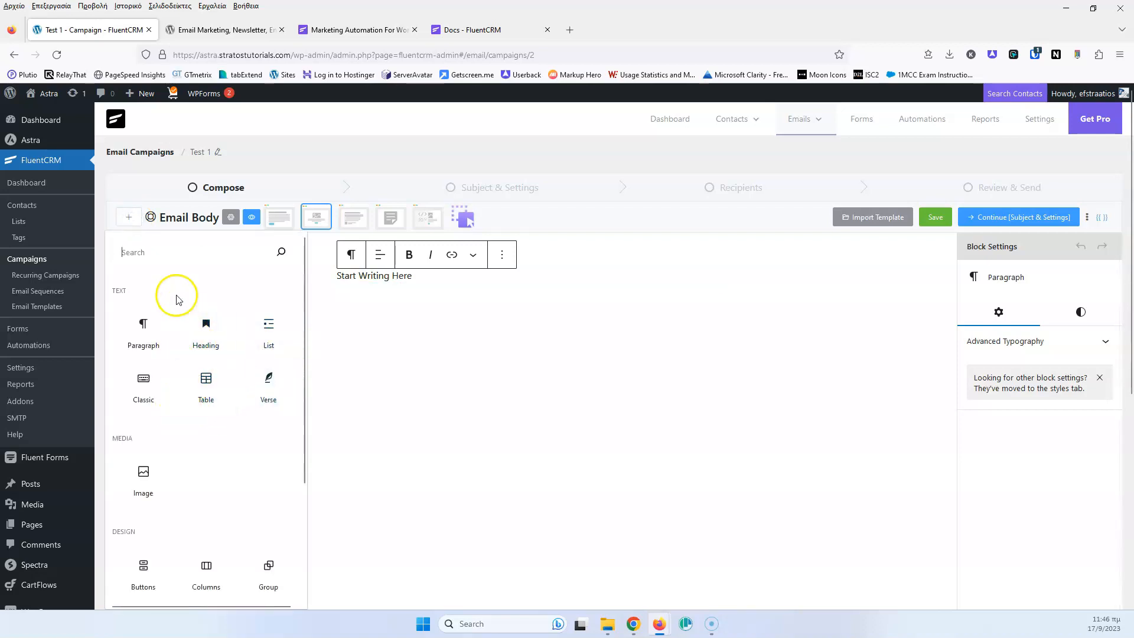
scroll(162, 392, "down", 3)
scroll(162, 393, "up", 3)
left_click(513, 379)
- Replace the placeholder text with "Hi customer," and a second paragraph reading "we have a new discount to see."
triple_click(404, 278)
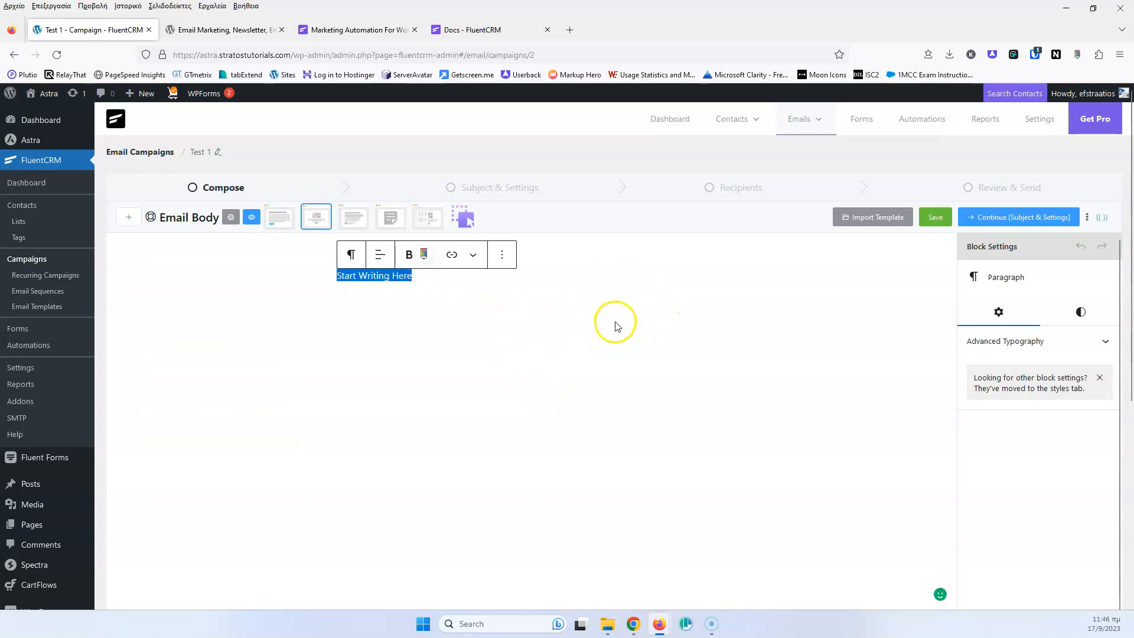
type("H")
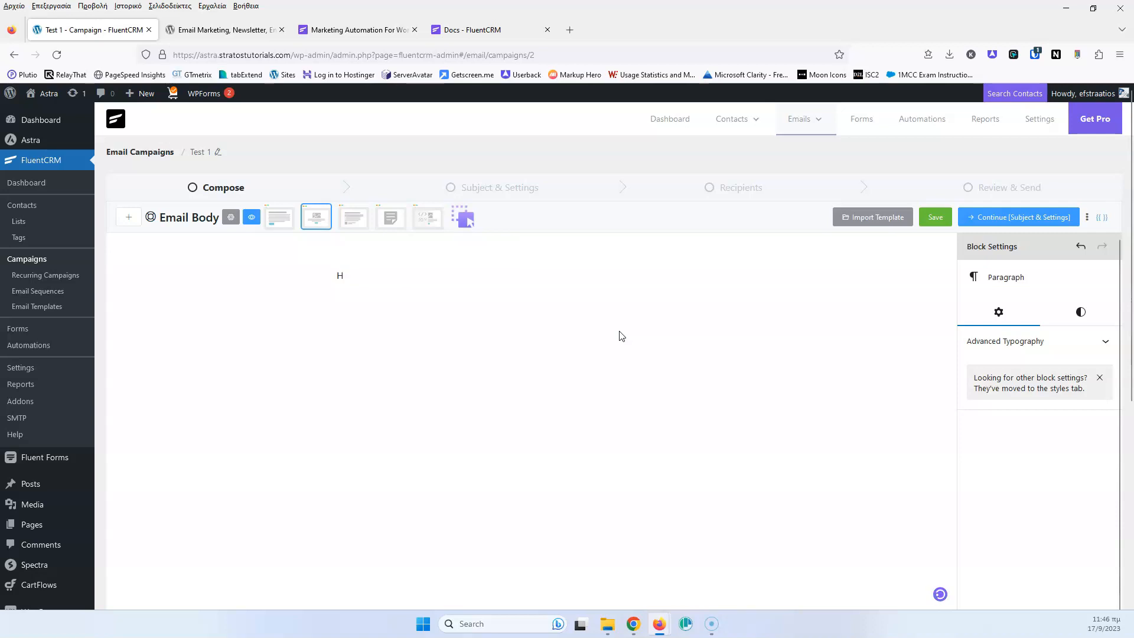
type("i customer,")
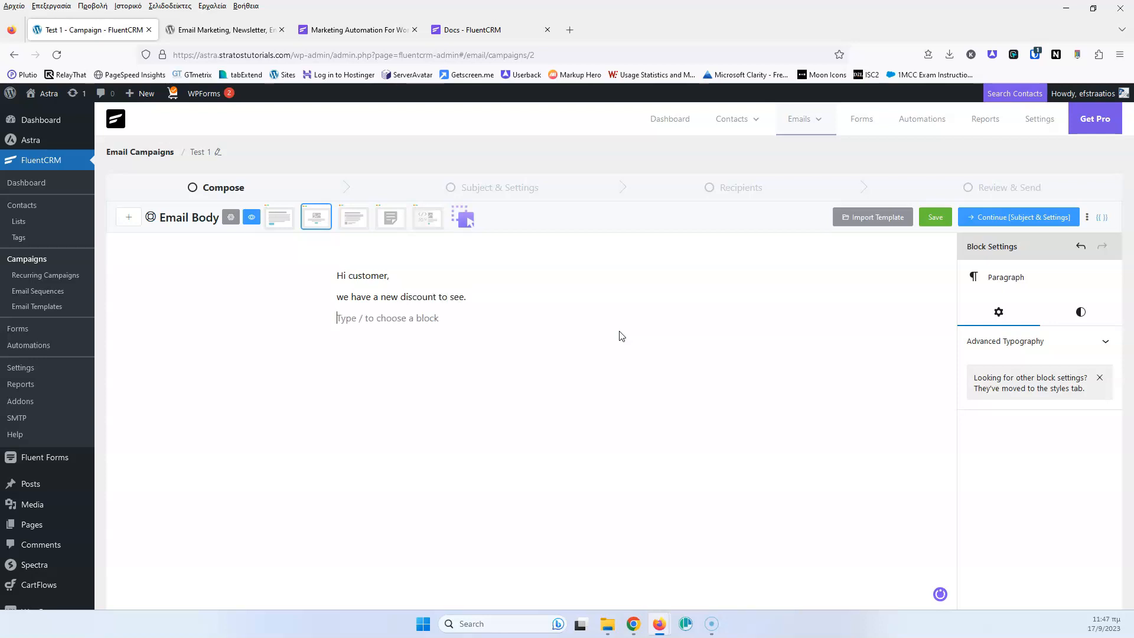
- Insert the orange "thankful" shirt image from the media library below the text and save the email body
left_click(719, 316)
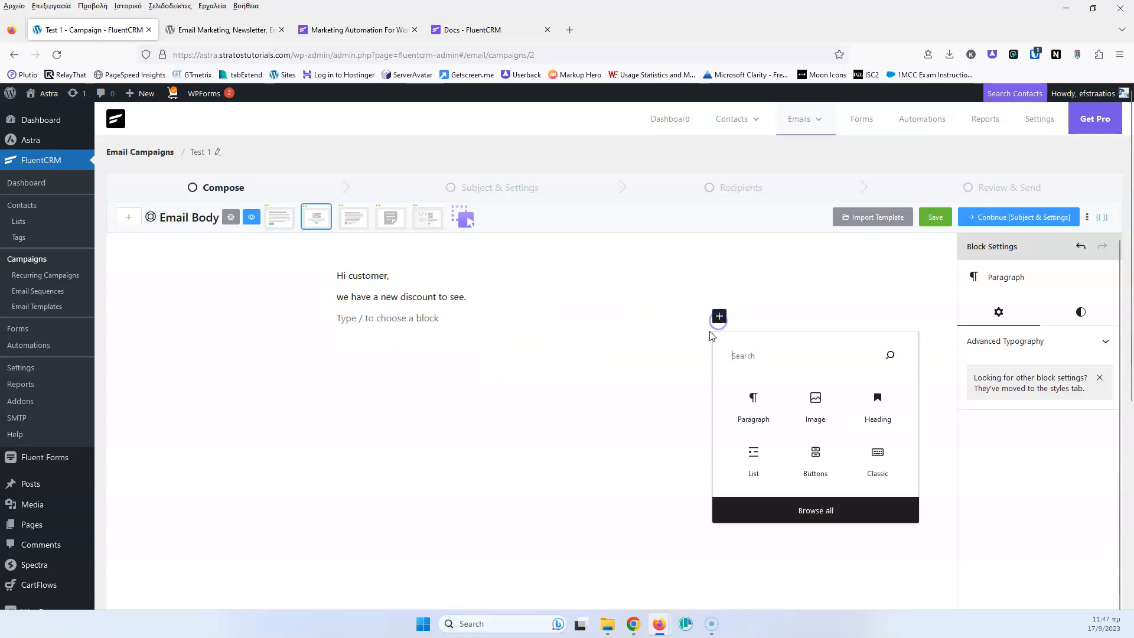
left_click(816, 400)
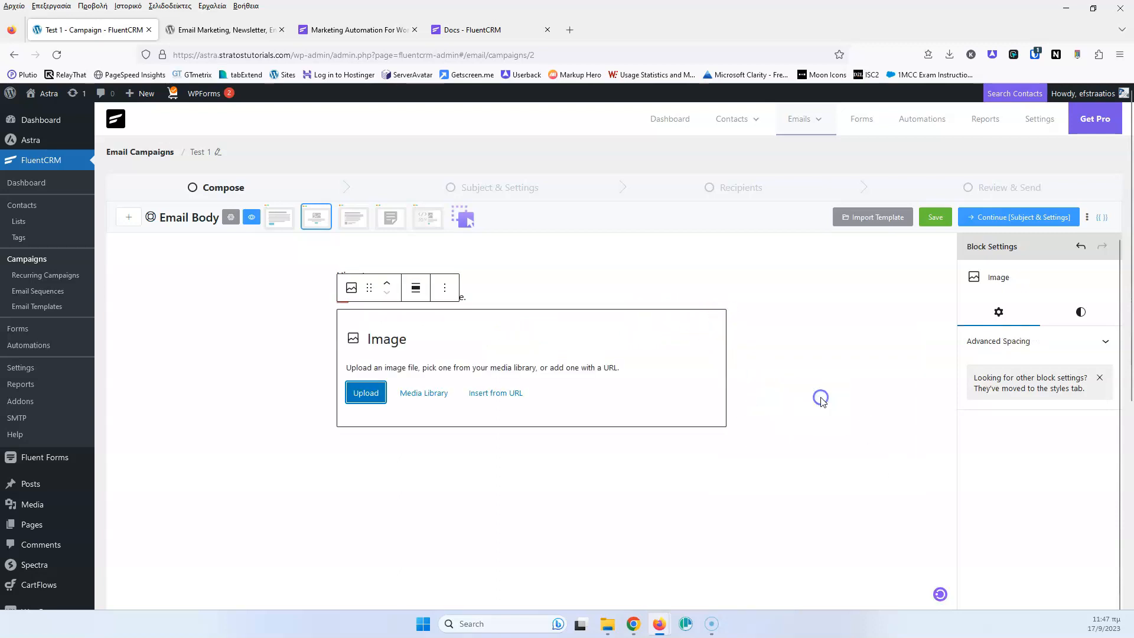
left_click(425, 406)
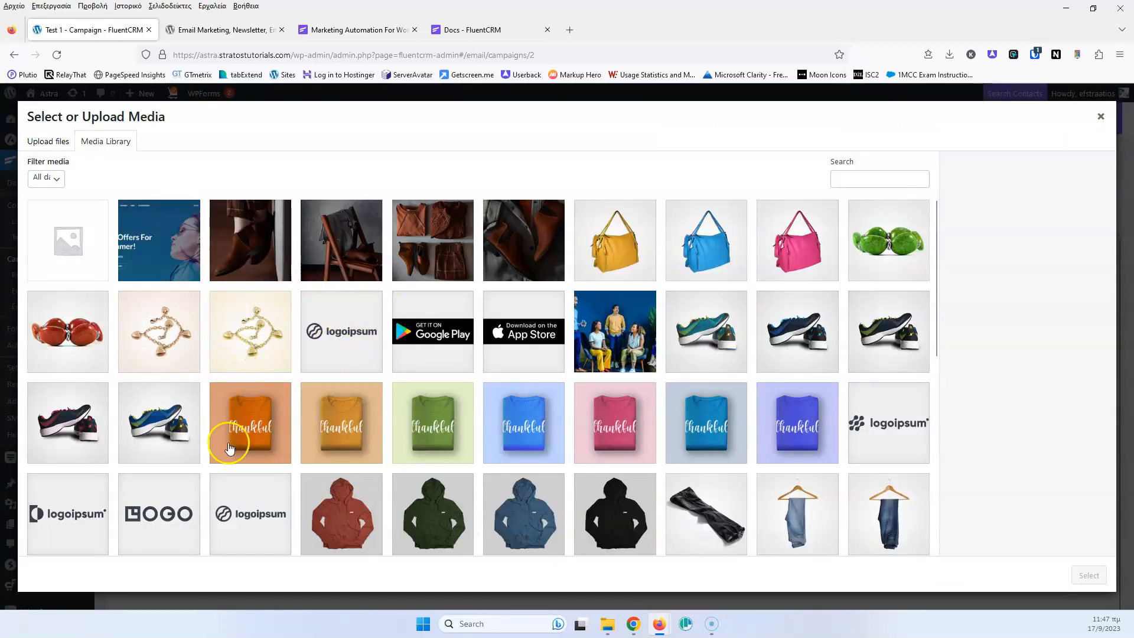
left_click(230, 447)
left_click(1087, 574)
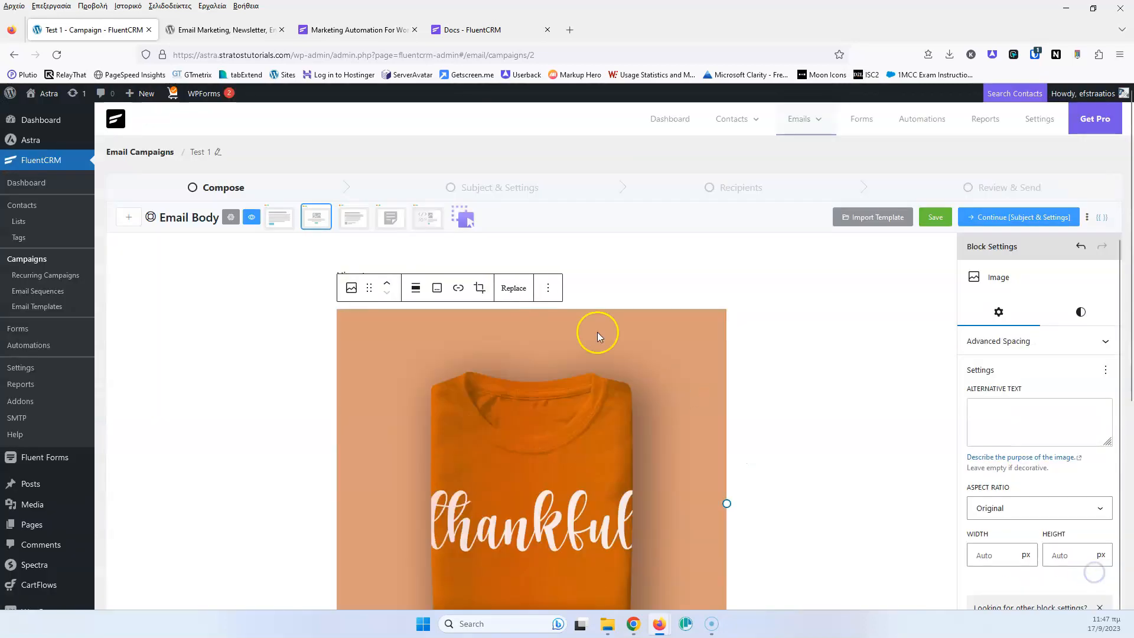
left_click(659, 289)
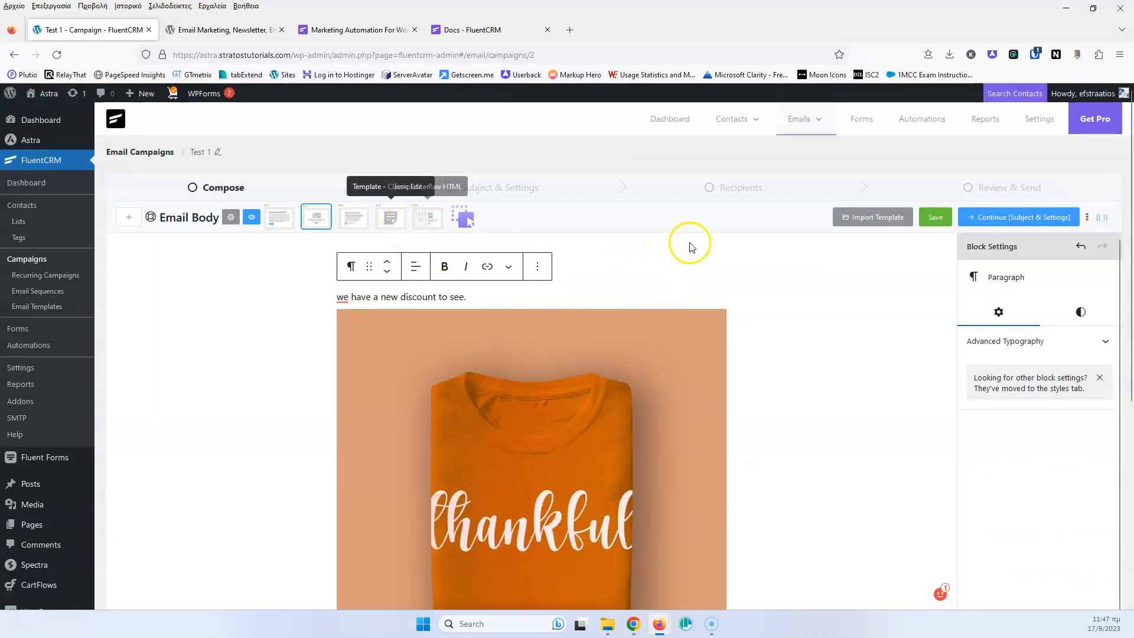
left_click(935, 219)
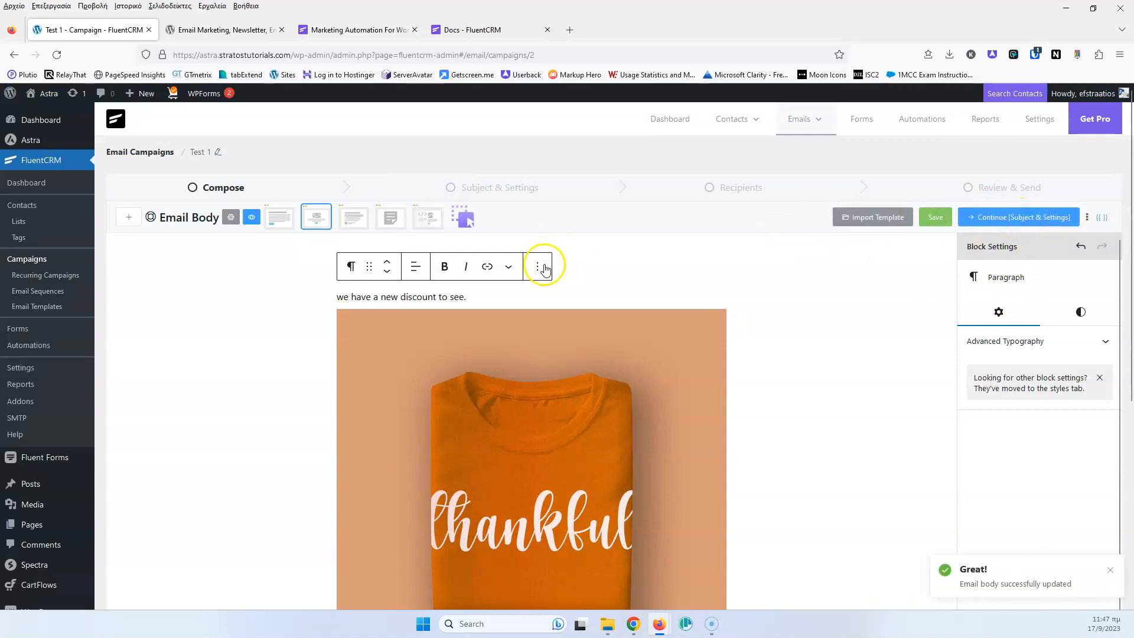
- Replace the word "customer" in the greeting with the Full Name smartcode {{contact.full_name}} and save the email body
left_click(621, 269)
double_click(356, 278)
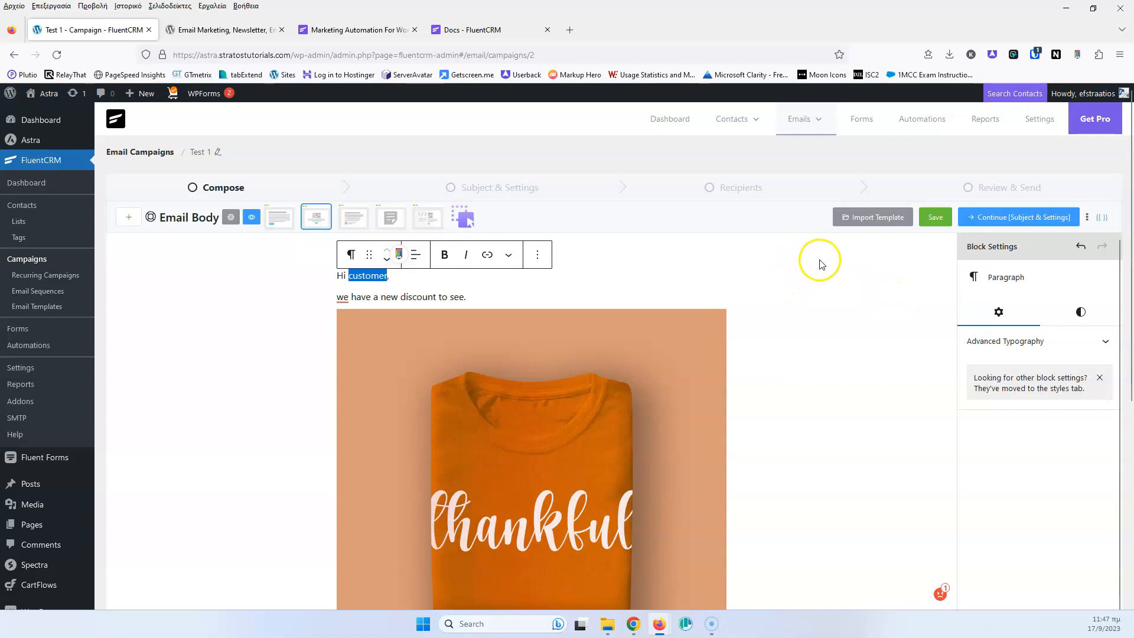
left_click(1103, 219)
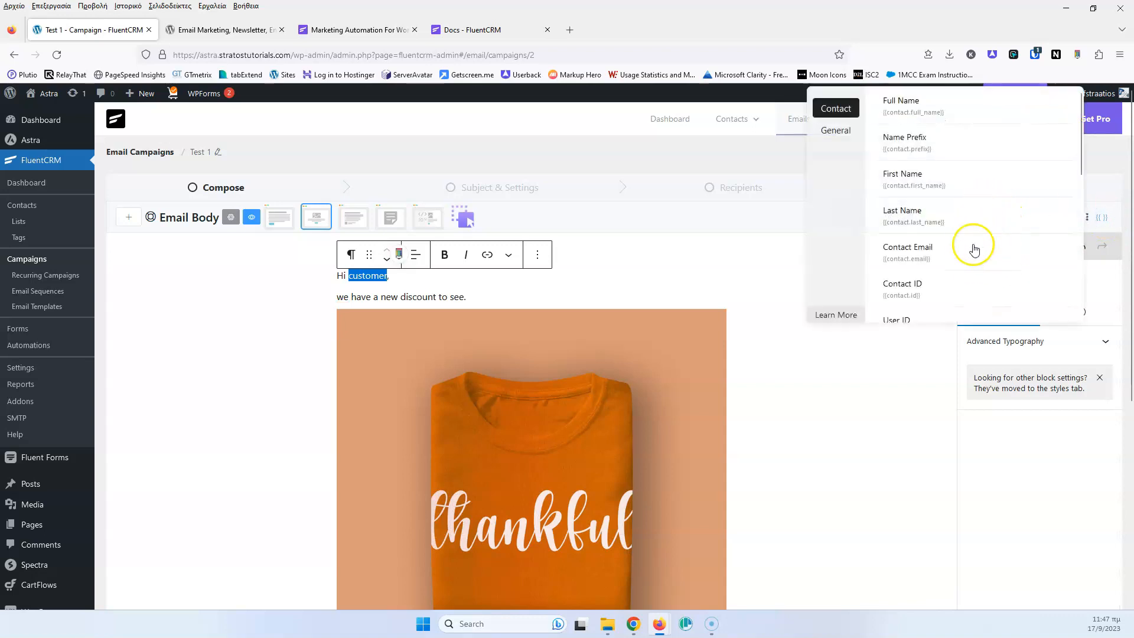
scroll(959, 203, "down", 5)
scroll(959, 201, "up", 5)
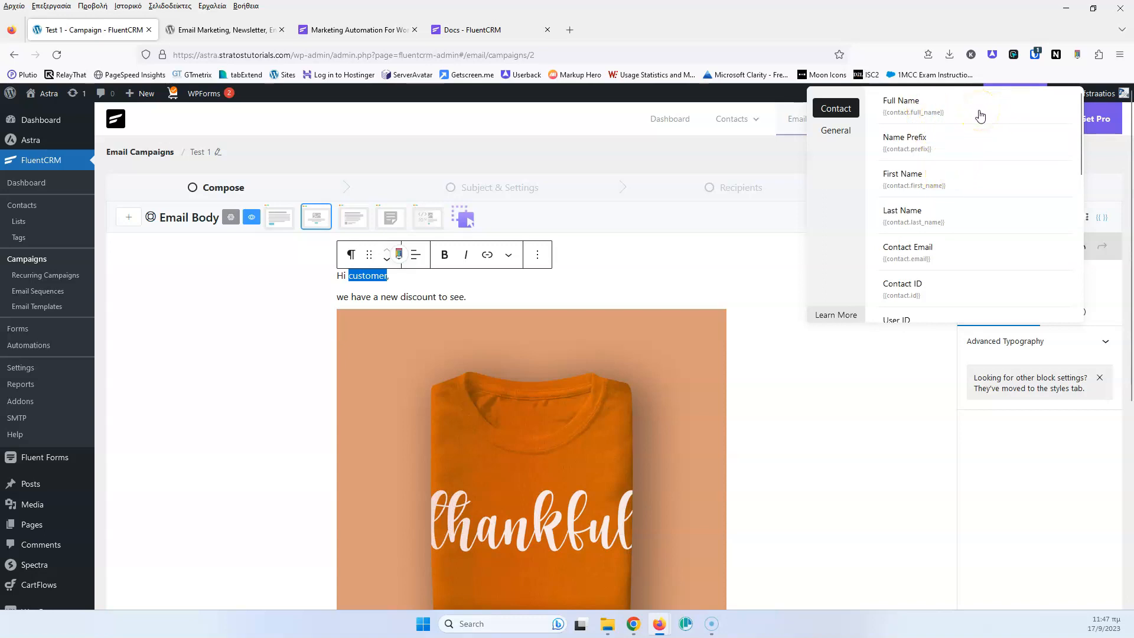
left_click(940, 113)
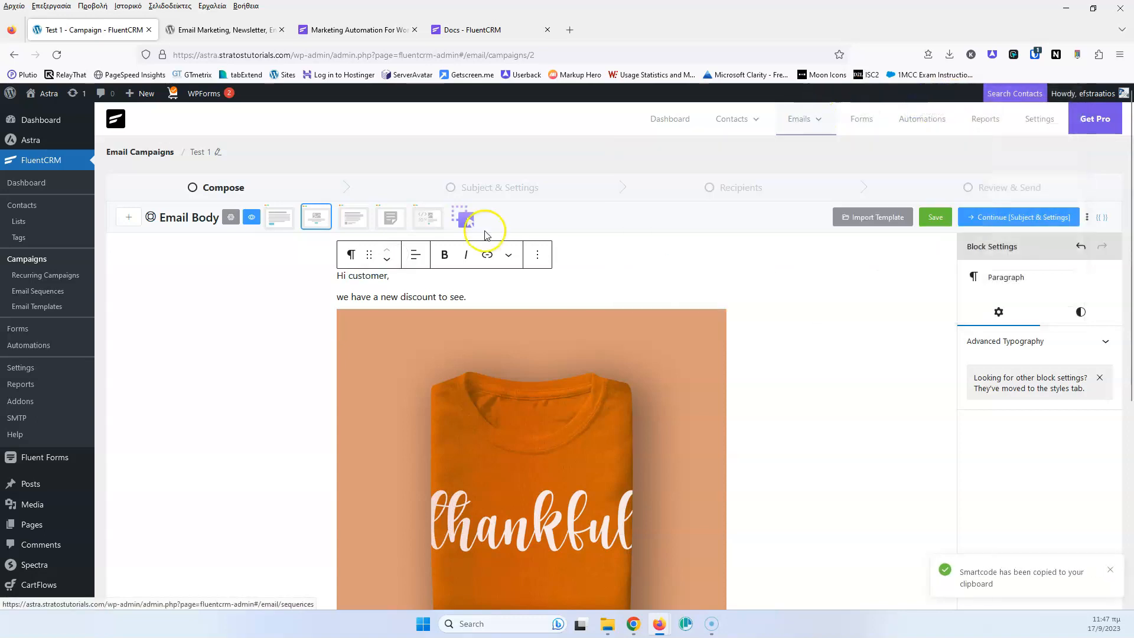
double_click(372, 282)
type("{{contact.full_name}}")
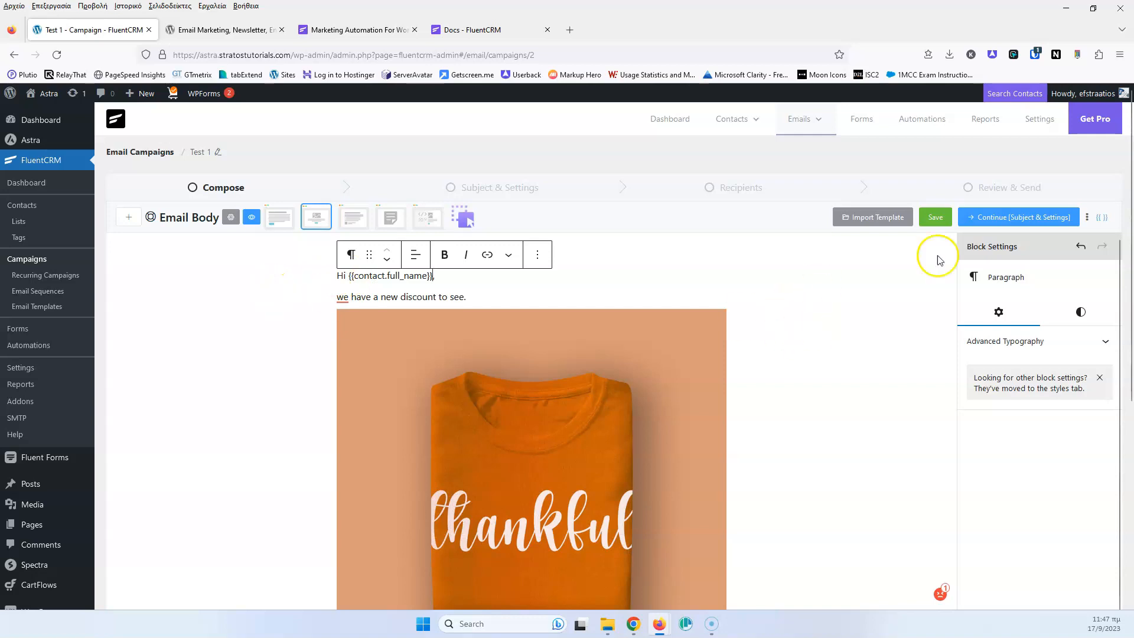
left_click(935, 218)
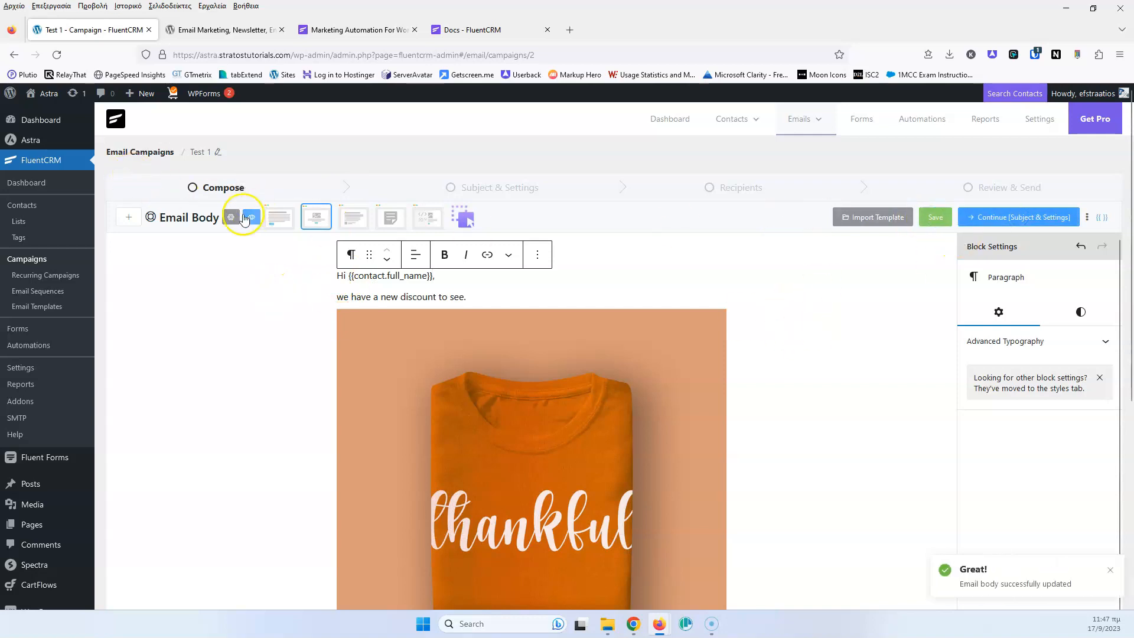
- Preview the email and review its global styling and footer settings
left_click(251, 218)
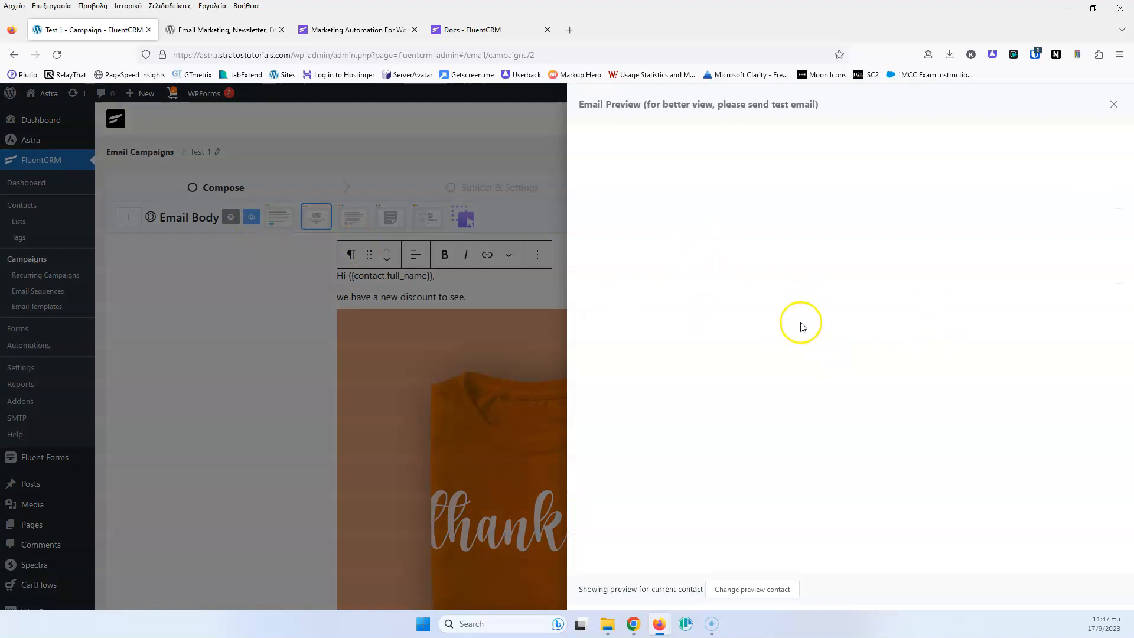
left_click(1115, 105)
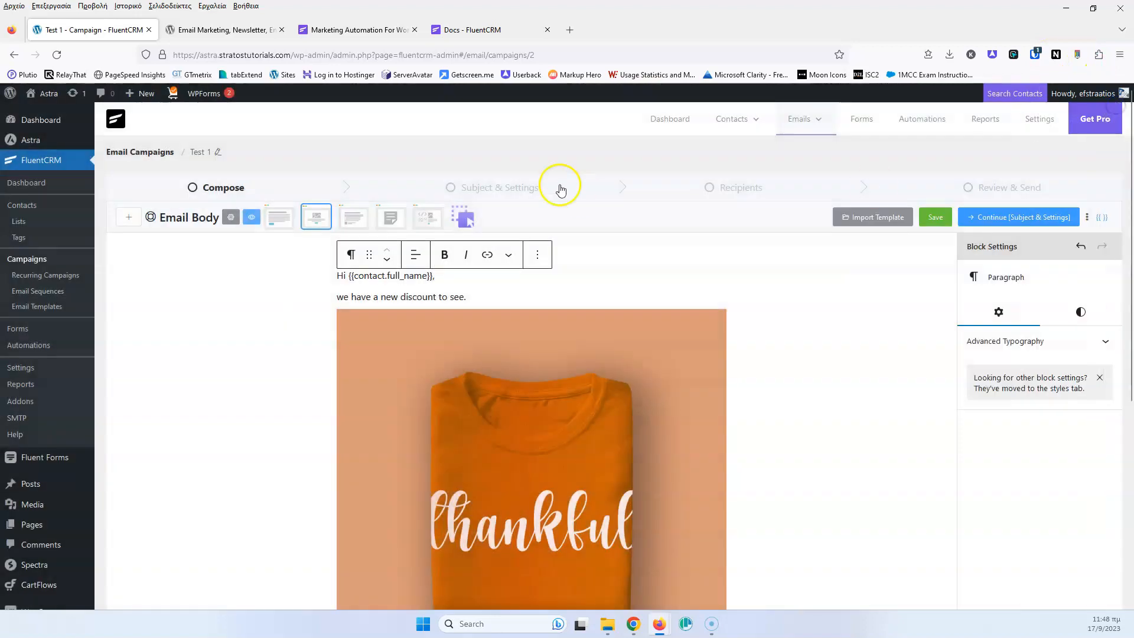
left_click(230, 219)
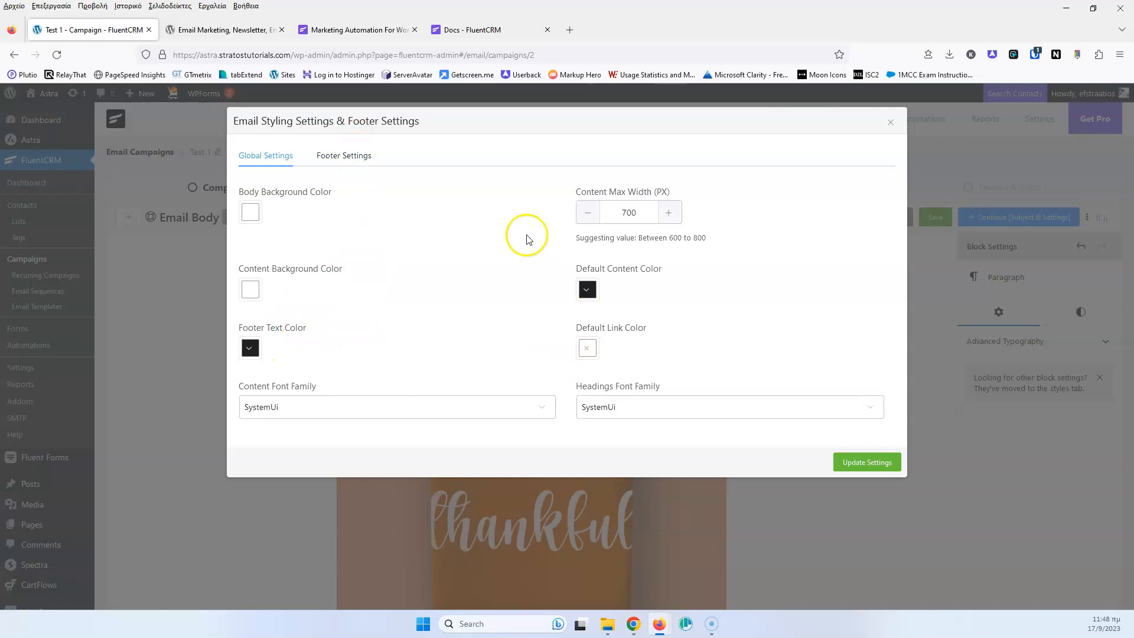
left_click(343, 157)
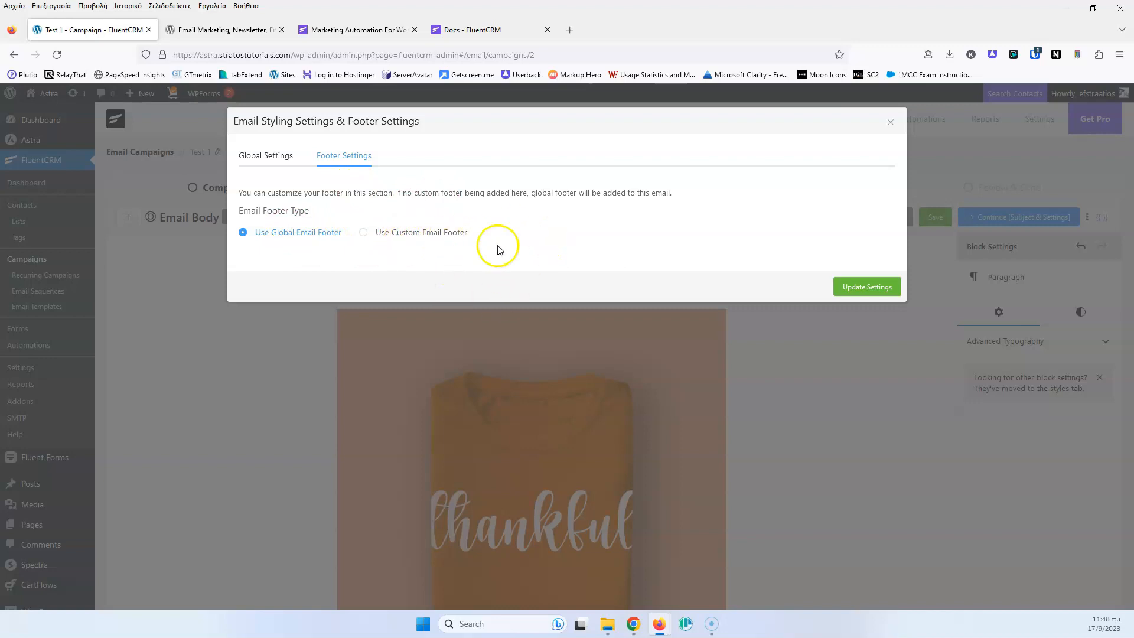
left_click(891, 122)
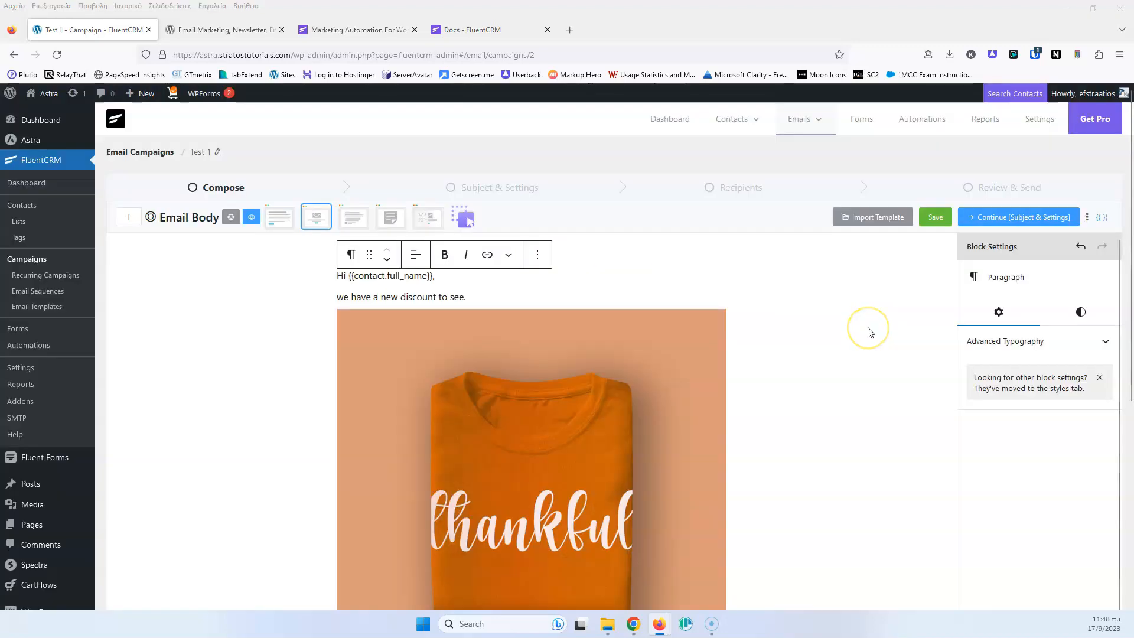
- Save the email body as a reusable template named "Template 1"
left_click(1087, 218)
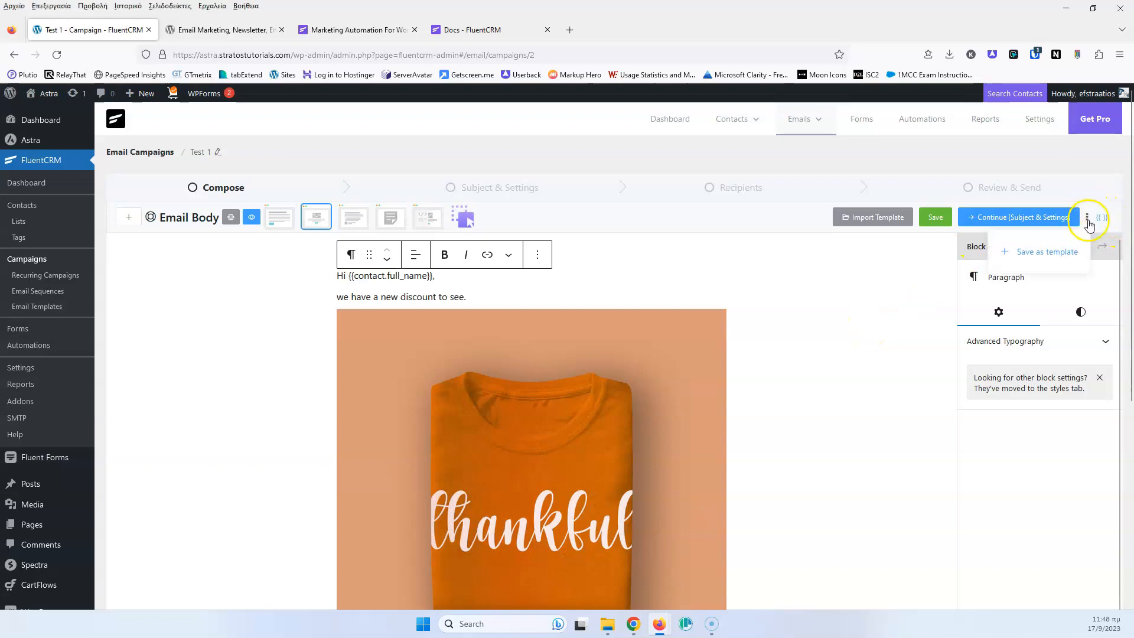
left_click(1035, 262)
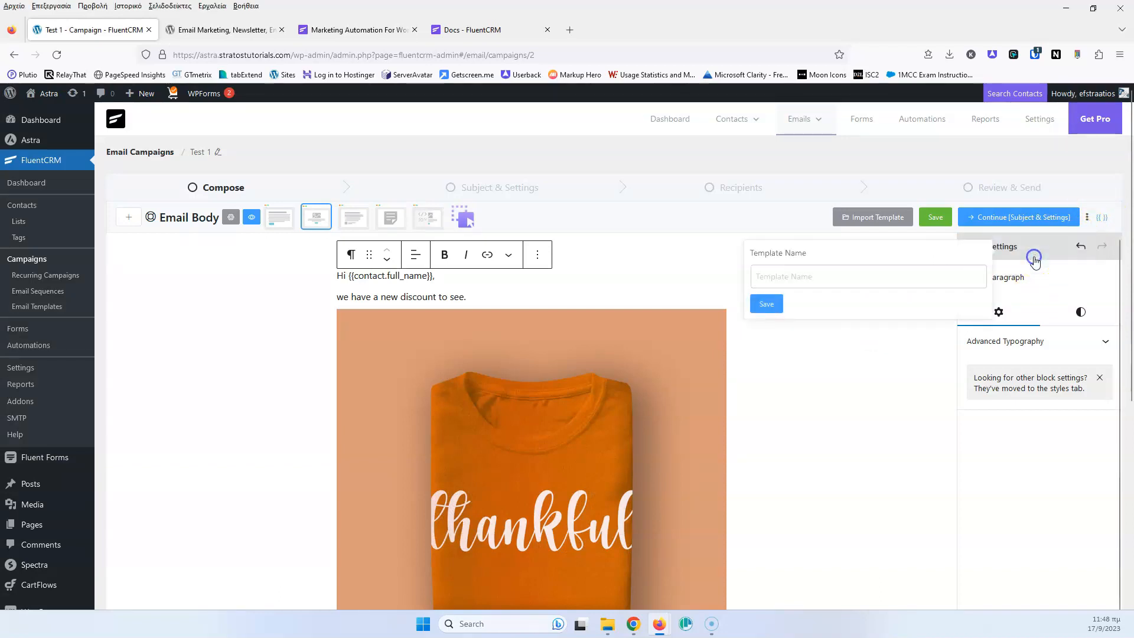
left_click(794, 269)
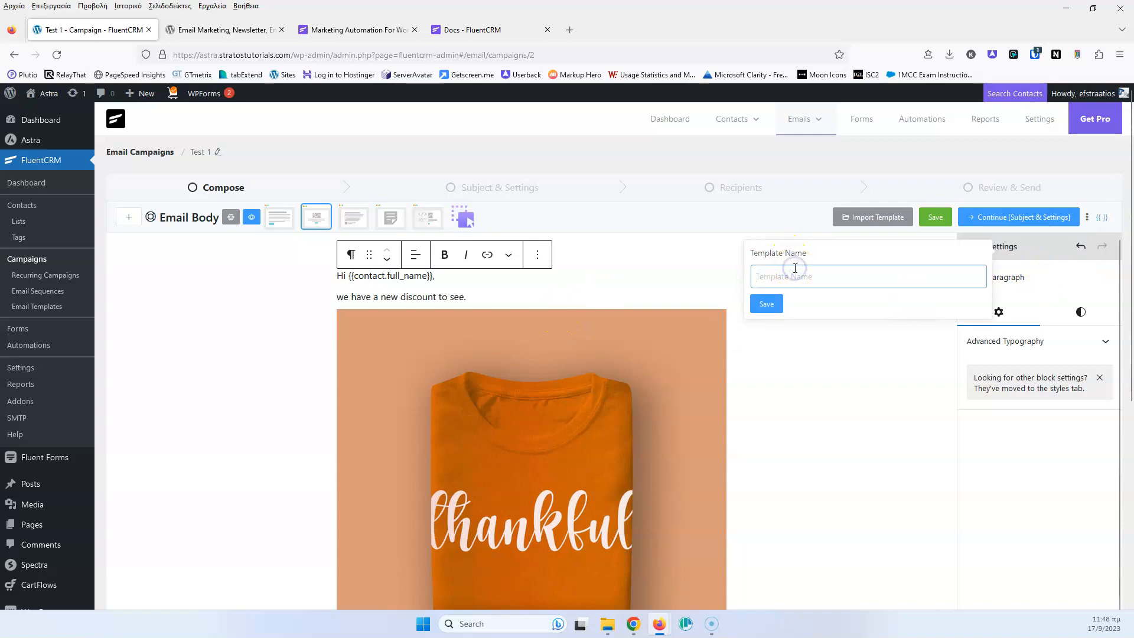
type("Template 1")
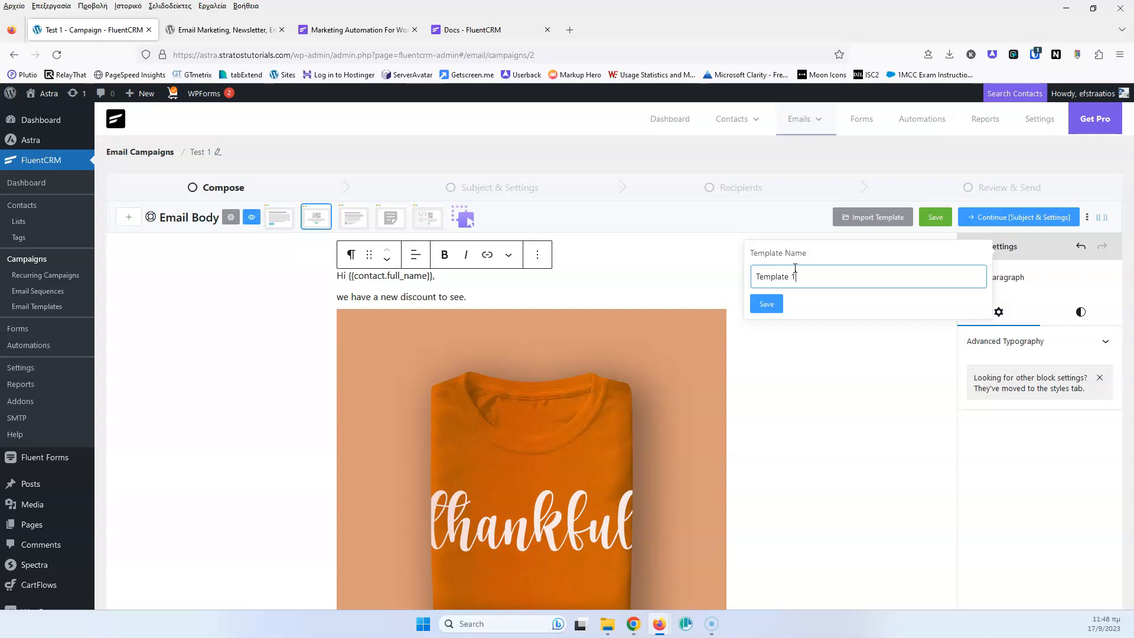
left_click(773, 305)
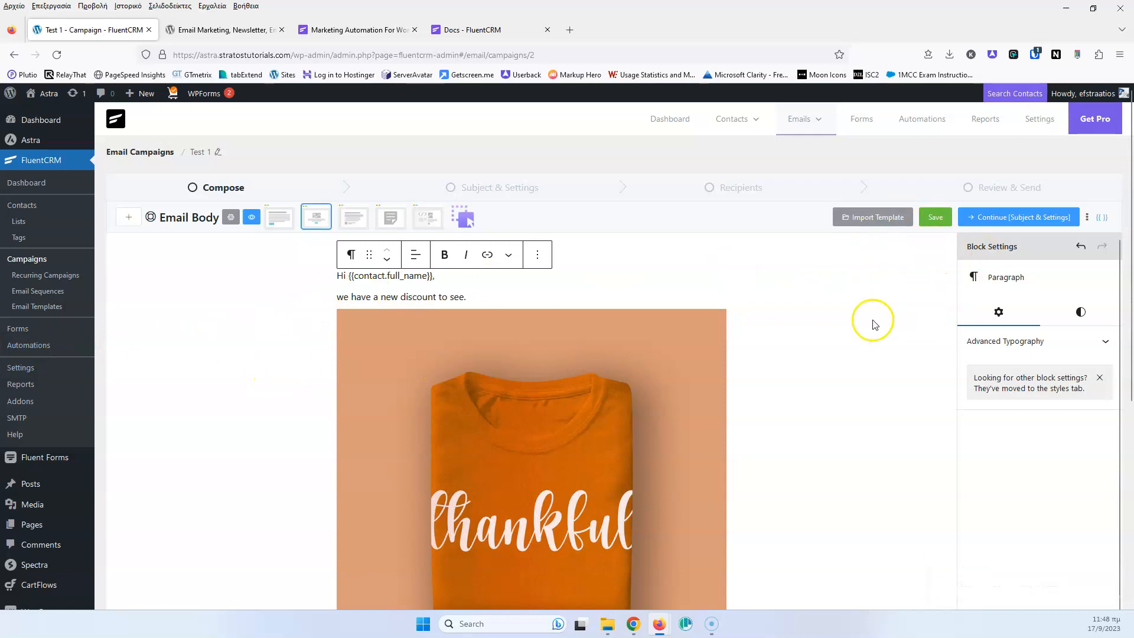
- Continue to the subject settings, check the A/B testing option without keeping it, and set the email subject to "Welcome new customers"
left_click(1022, 218)
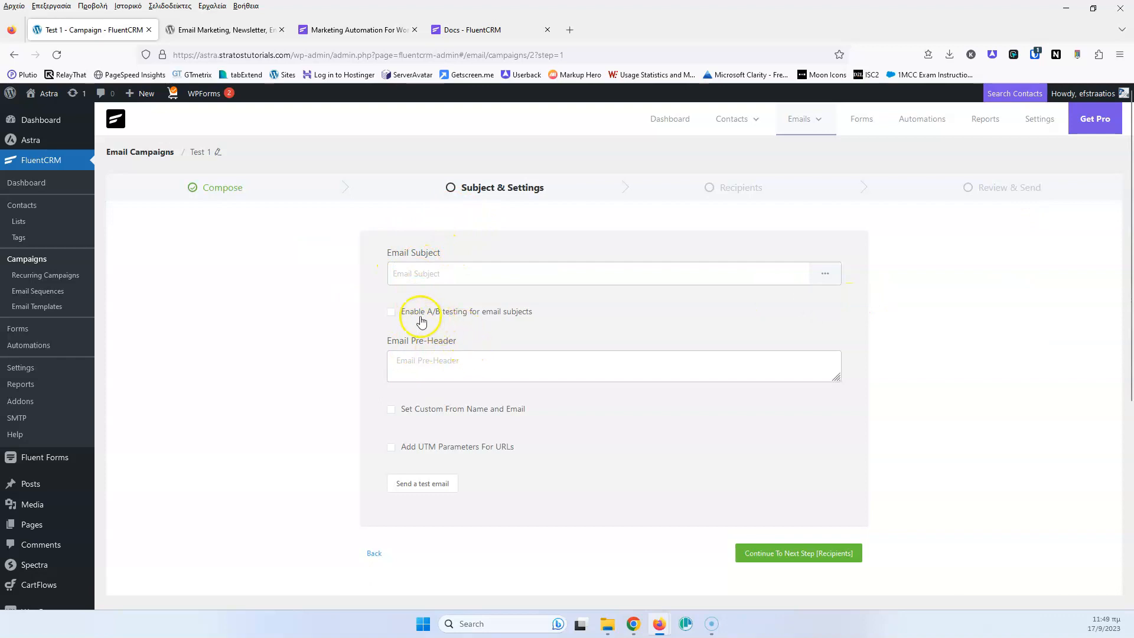
left_click(392, 313)
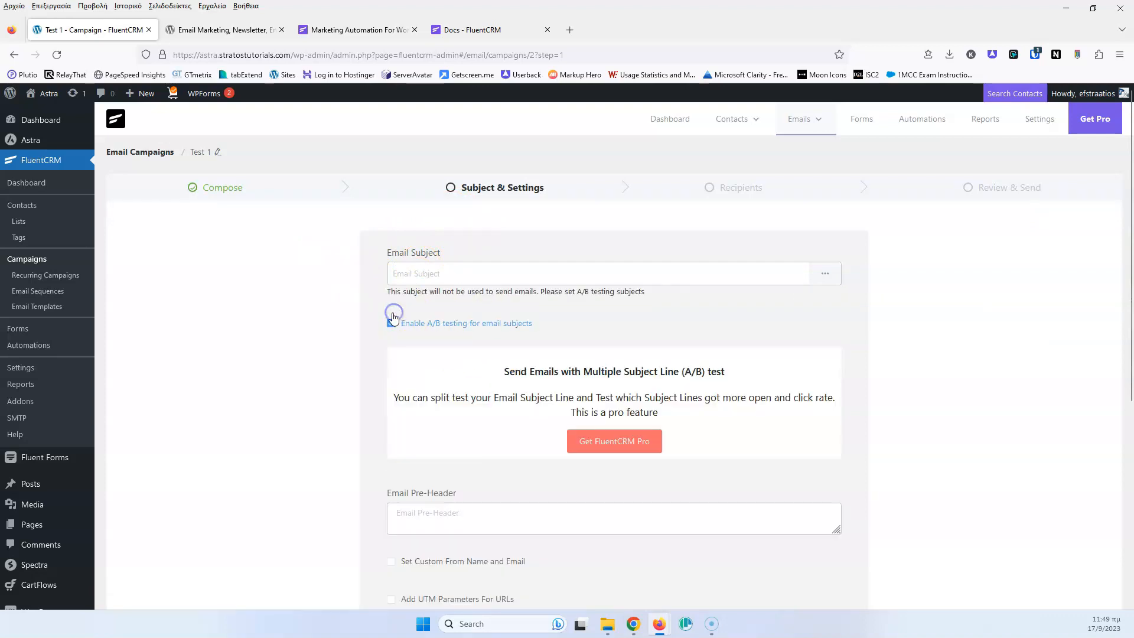
left_click(392, 323)
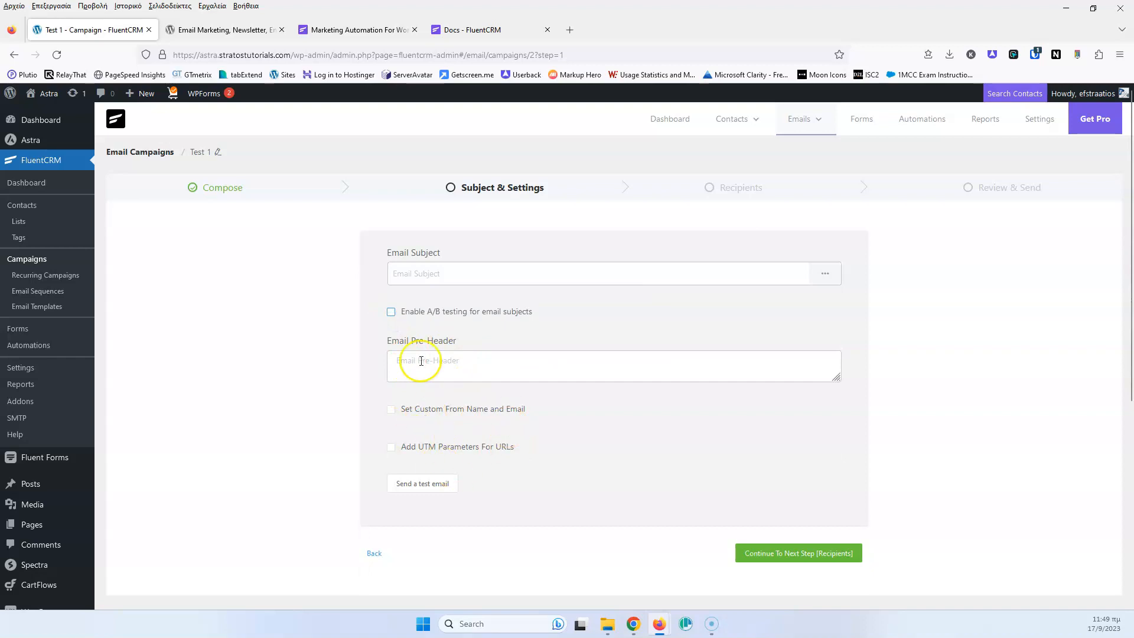
left_click(518, 274)
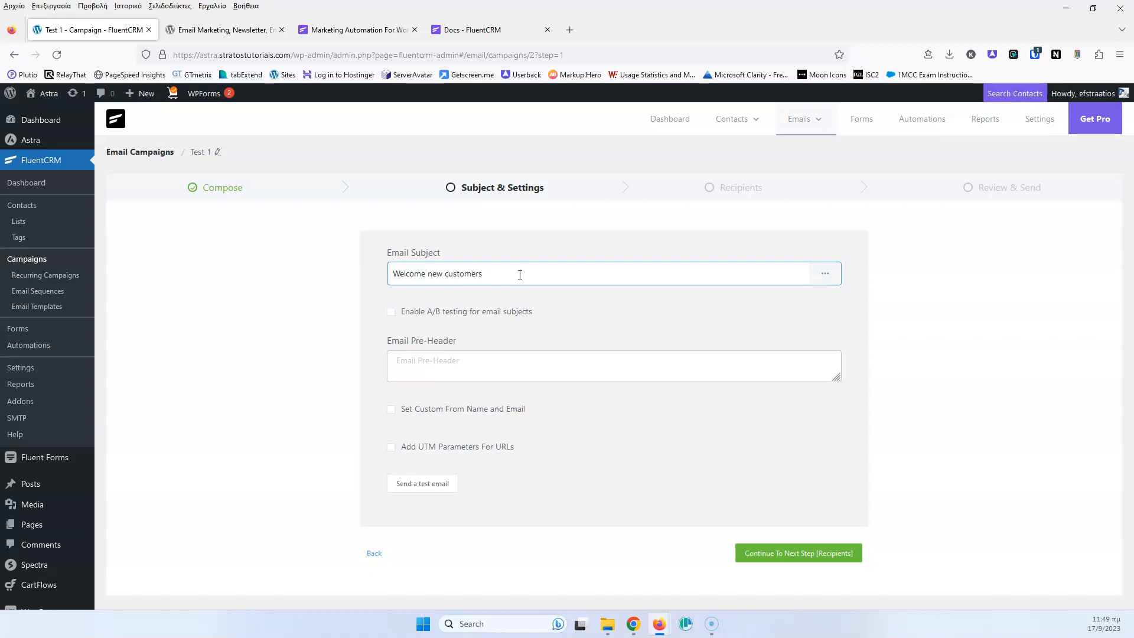
- Send a test email of the campaign to the custom email address
left_click(414, 482)
left_click(517, 411)
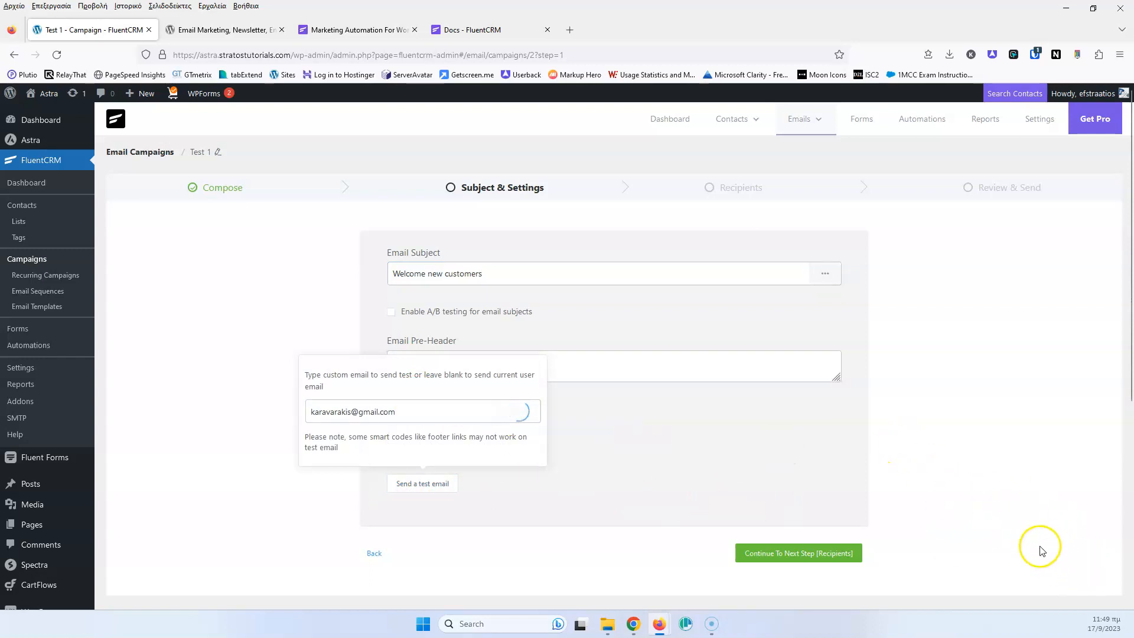
left_click(958, 491)
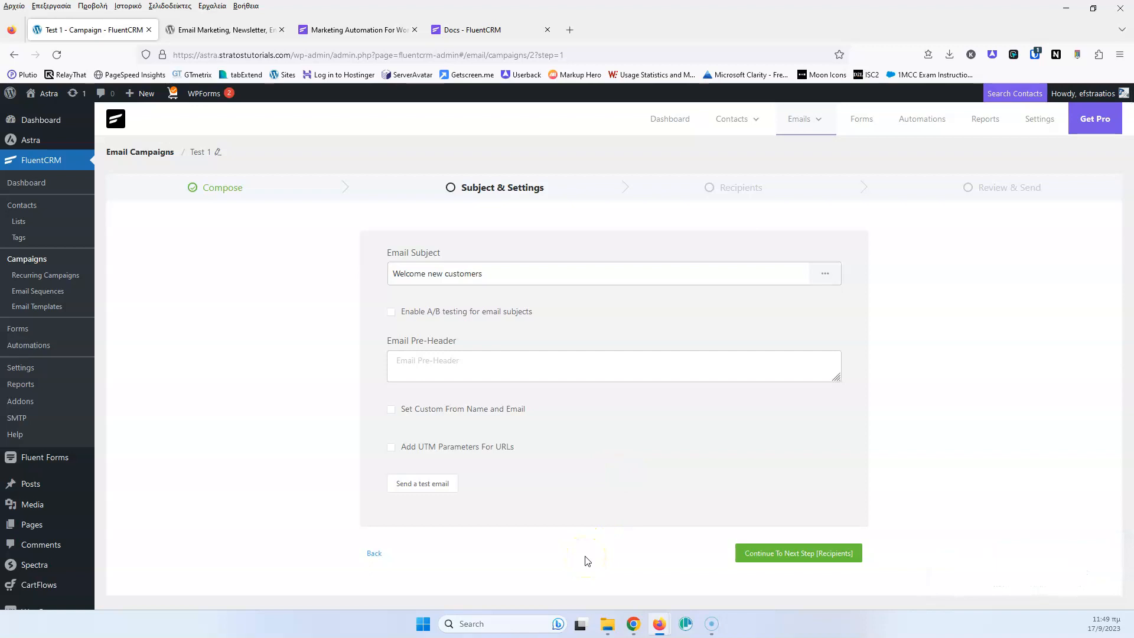
- Continue to the recipients and include all contacts on the Subscribers list as the only inclusion row
left_click(801, 552)
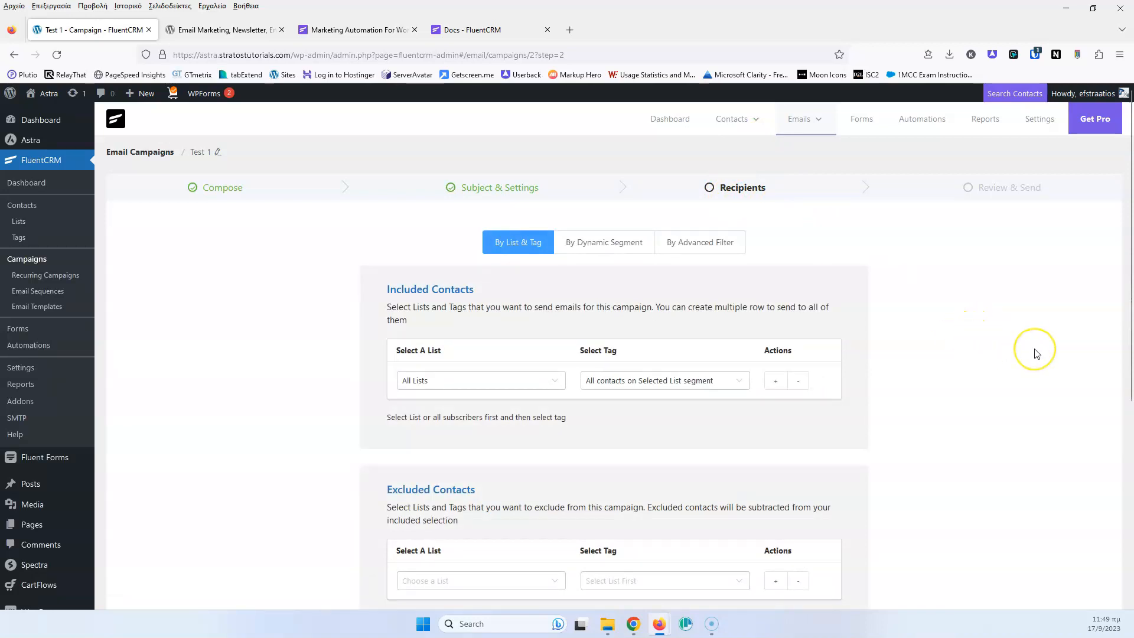
scroll(1036, 352, "down", 2)
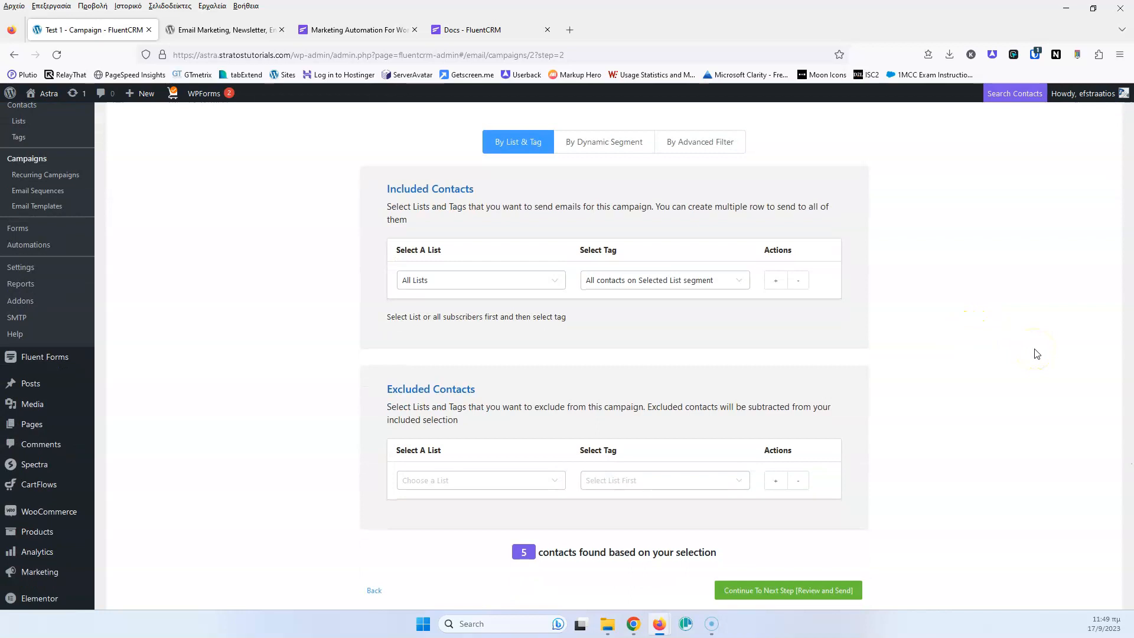
left_click(455, 283)
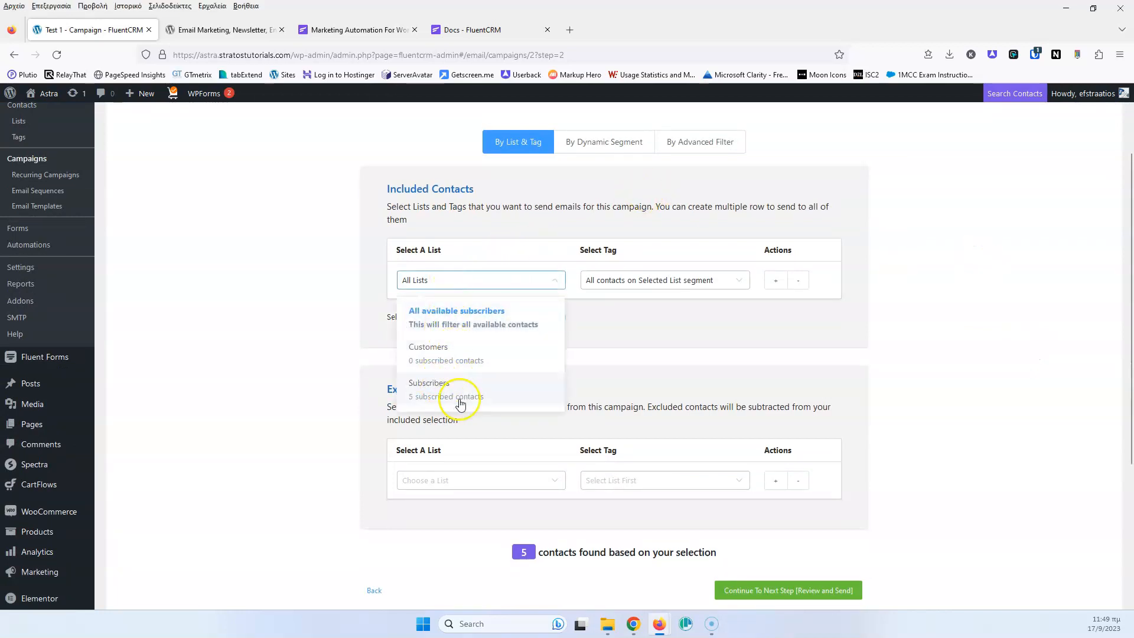
left_click(435, 387)
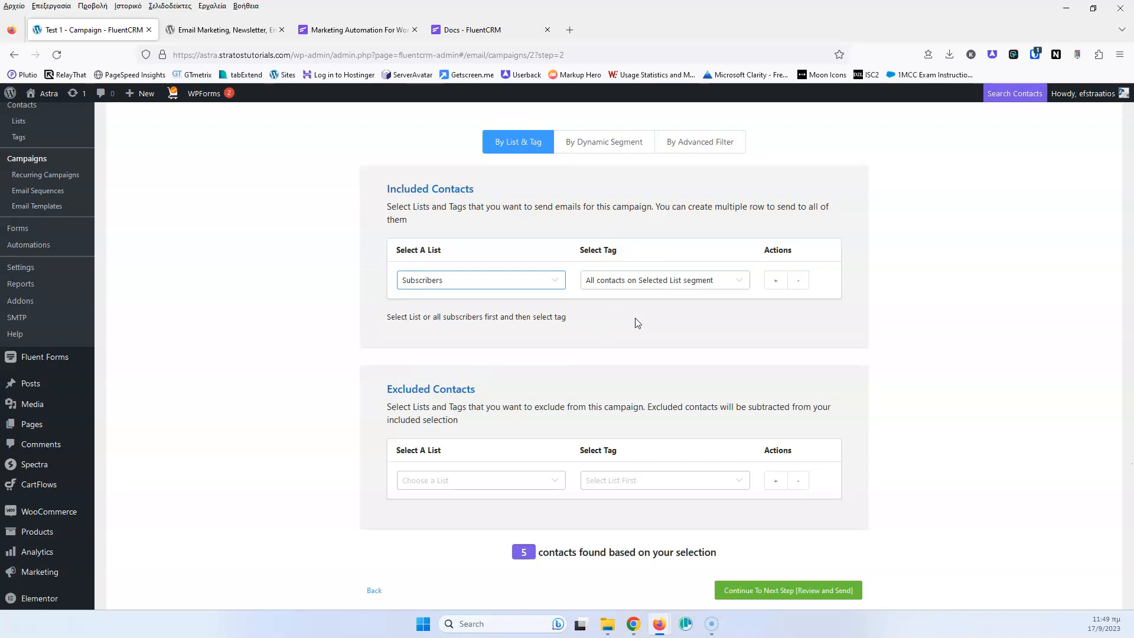
left_click(775, 280)
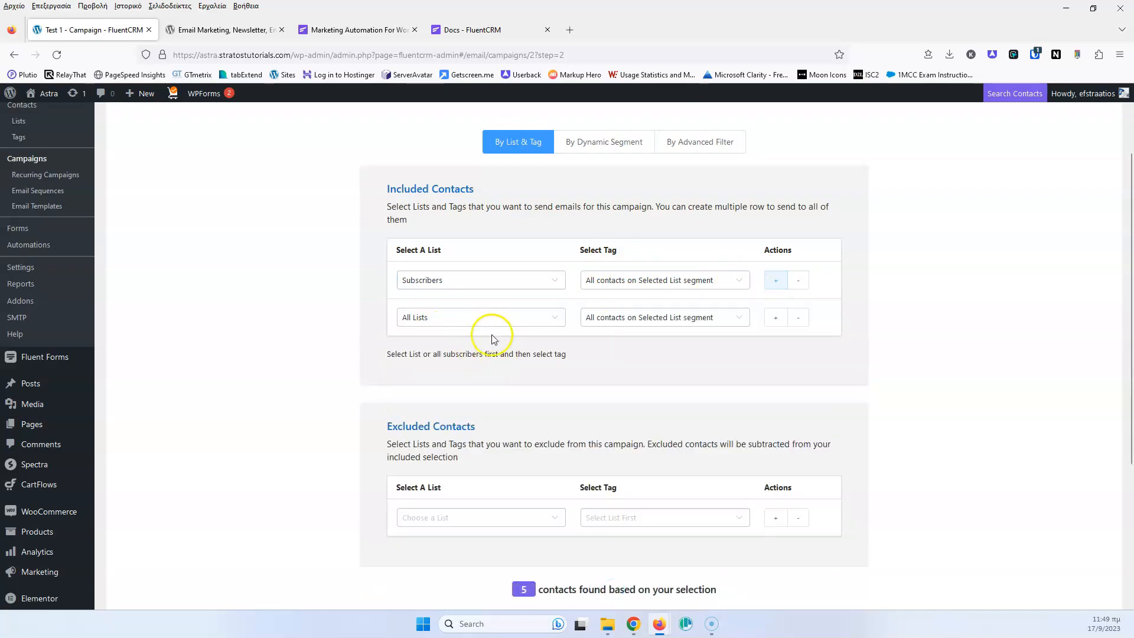
left_click(798, 317)
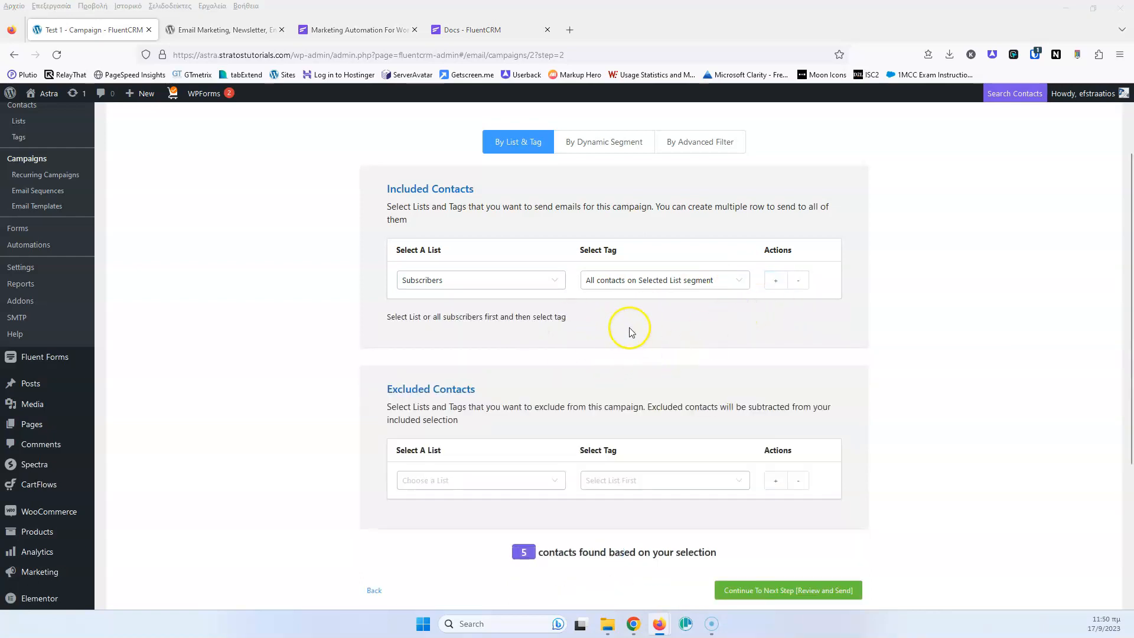
- Exclude the Subscribers list from the campaign without choosing a tag, and try to remove that exclusion row
scroll(571, 331, "down", 3)
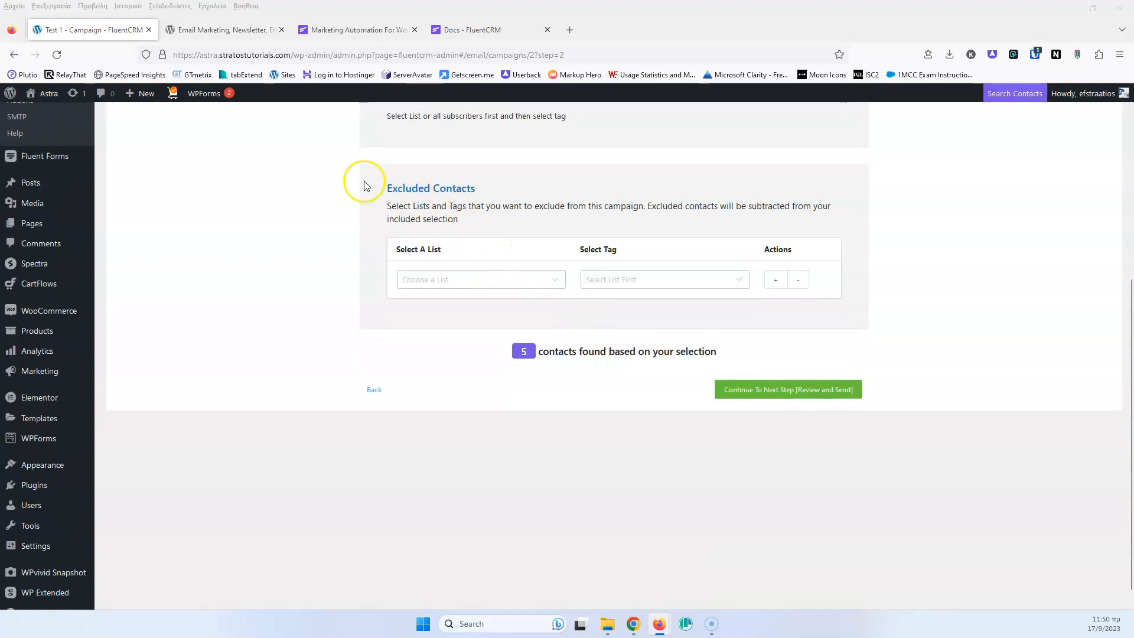
left_click(498, 289)
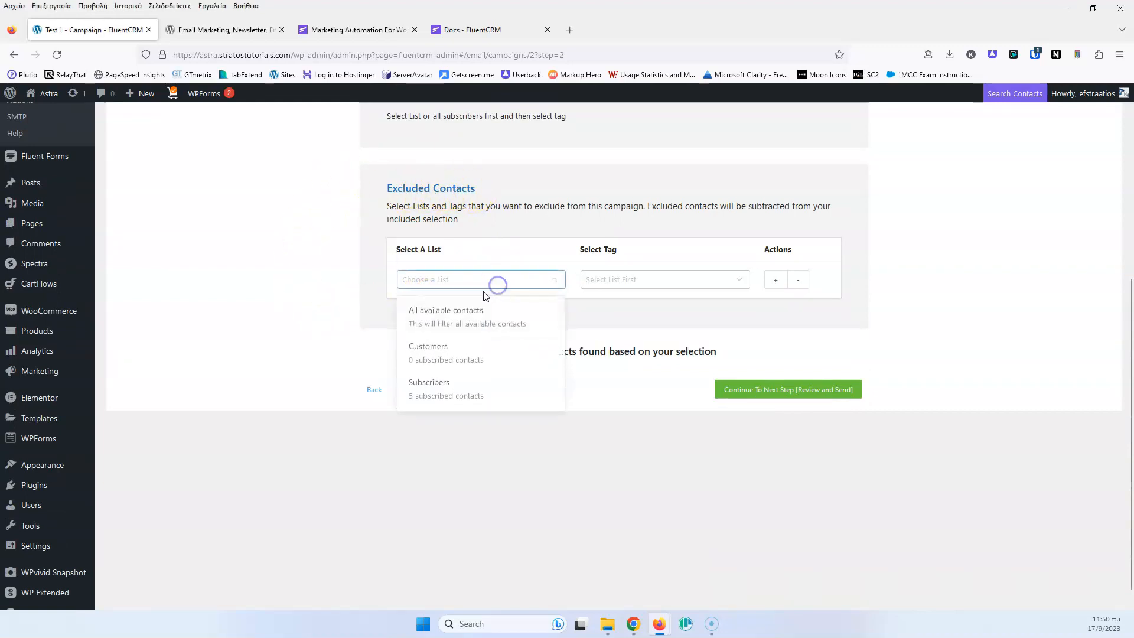
left_click(447, 396)
left_click(663, 282)
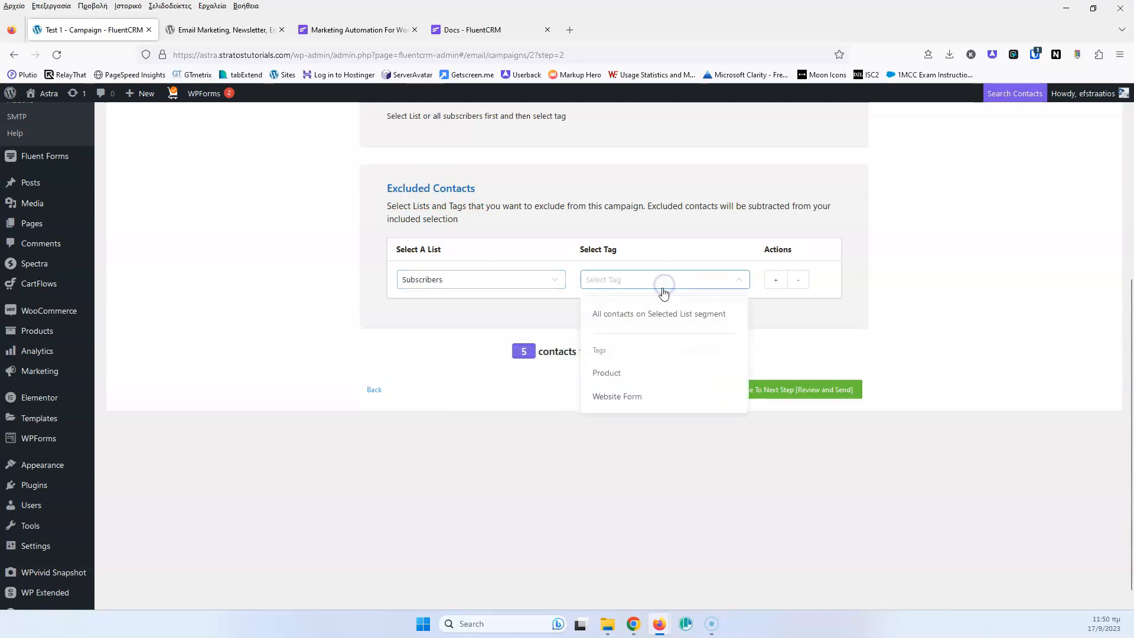
left_click(796, 349)
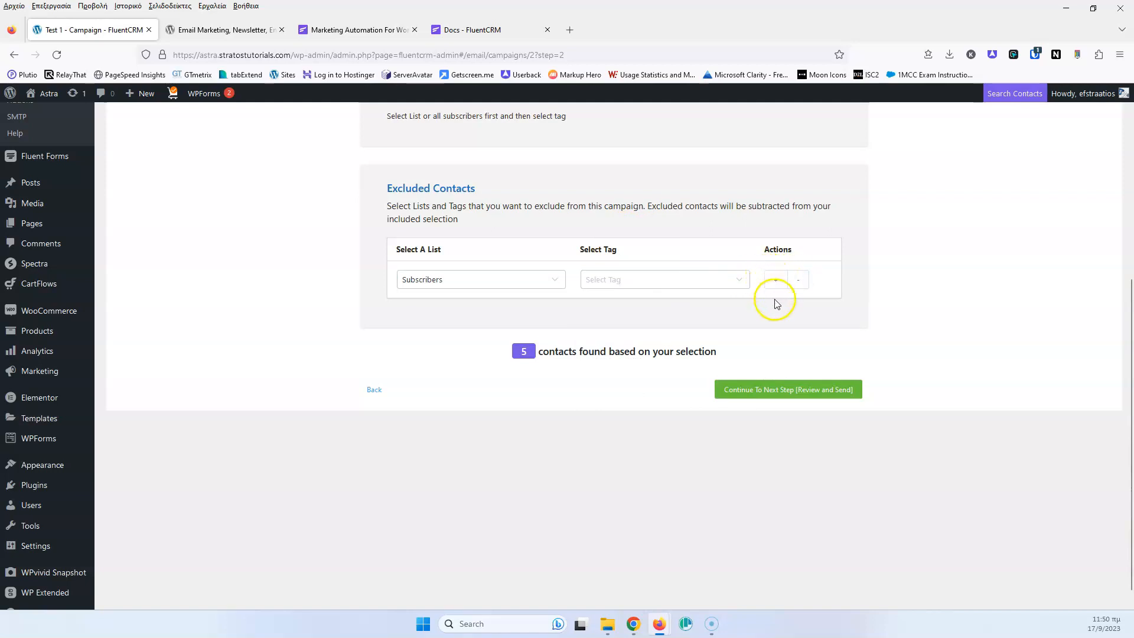
left_click(800, 281)
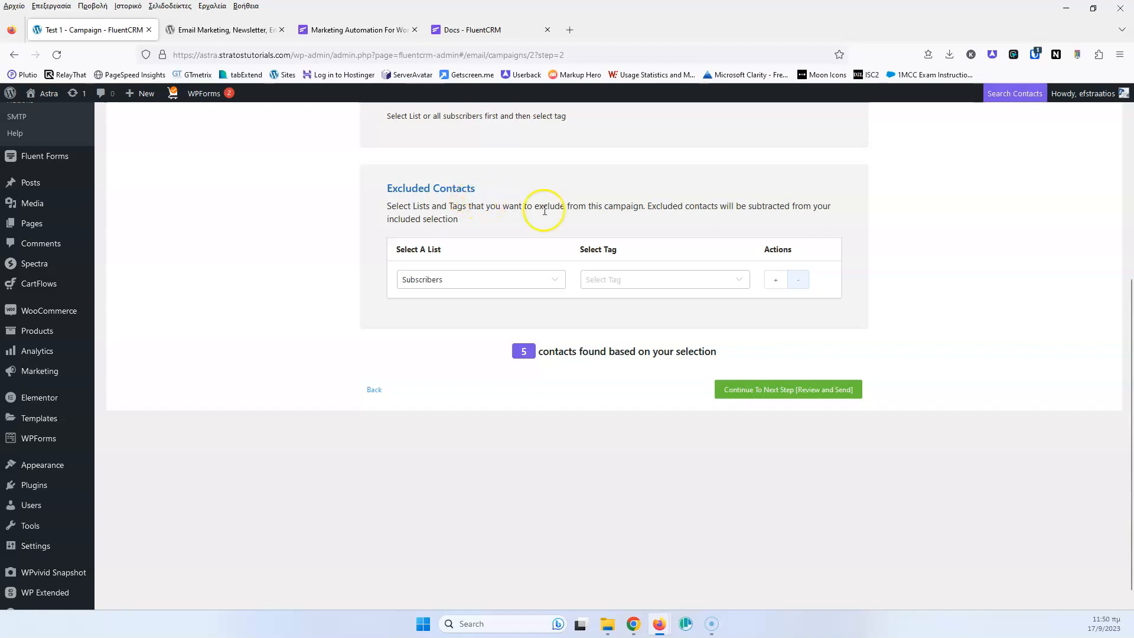
- Set the excluded contacts list to All Lists with no tag and continue to the campaign review
left_click(470, 281)
left_click(459, 311)
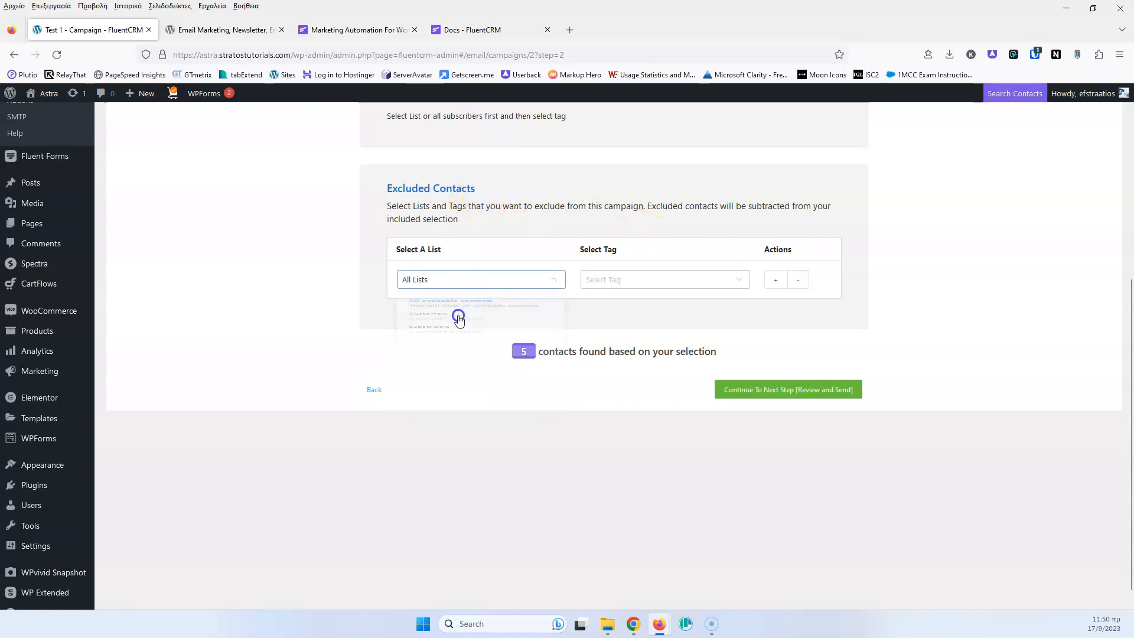
scroll(274, 288, "down", 1)
left_click(792, 369)
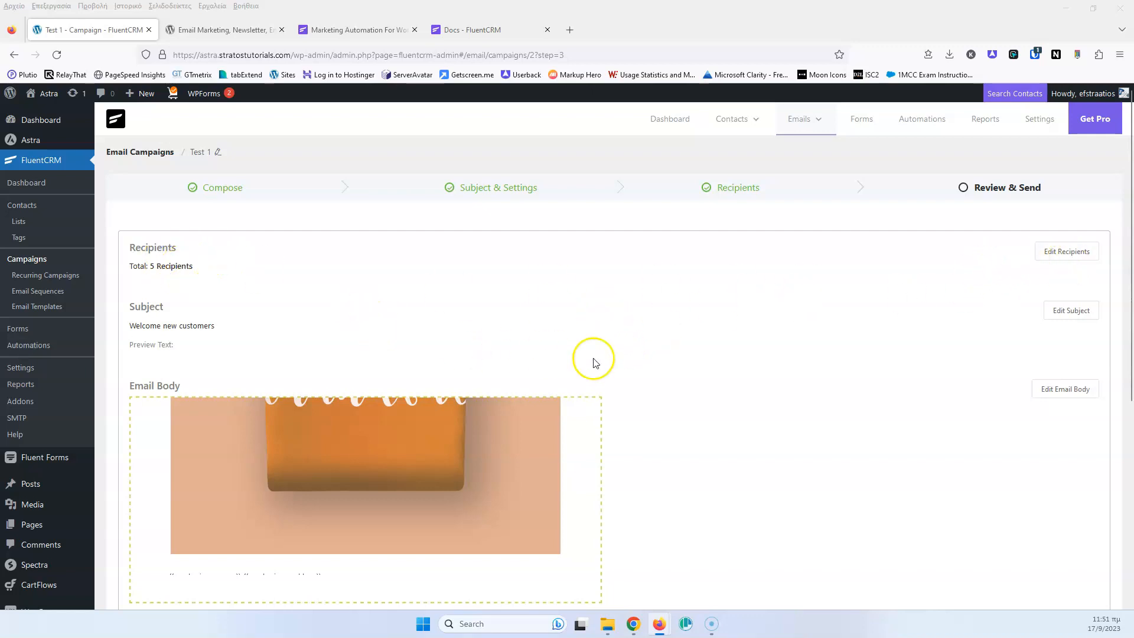
scroll(361, 478, "up", 5)
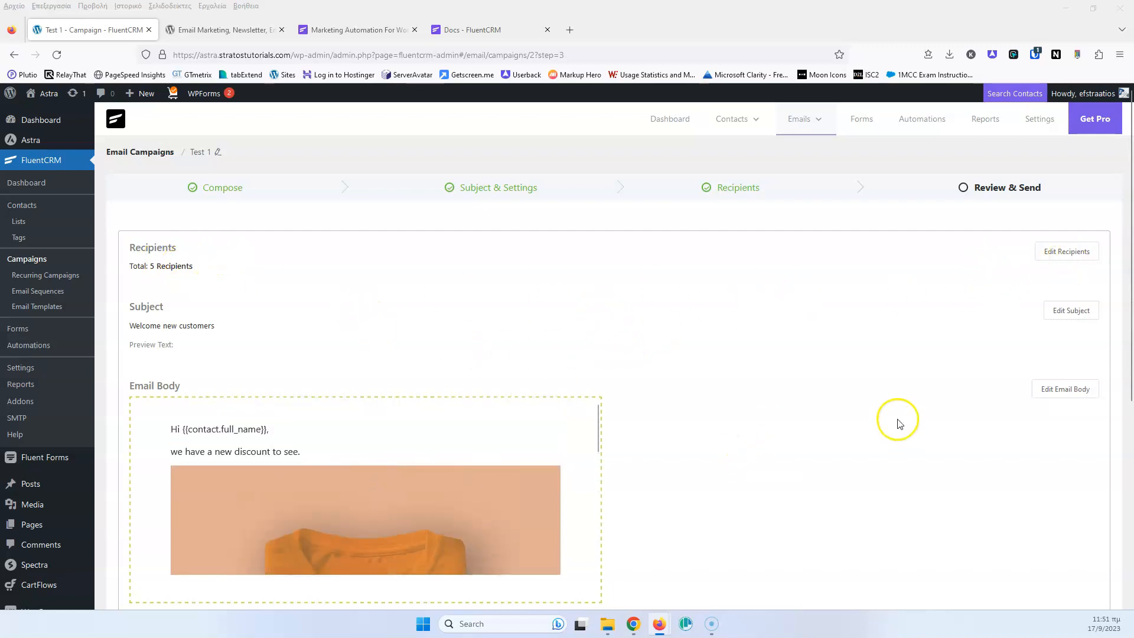
scroll(768, 384, "down", 5)
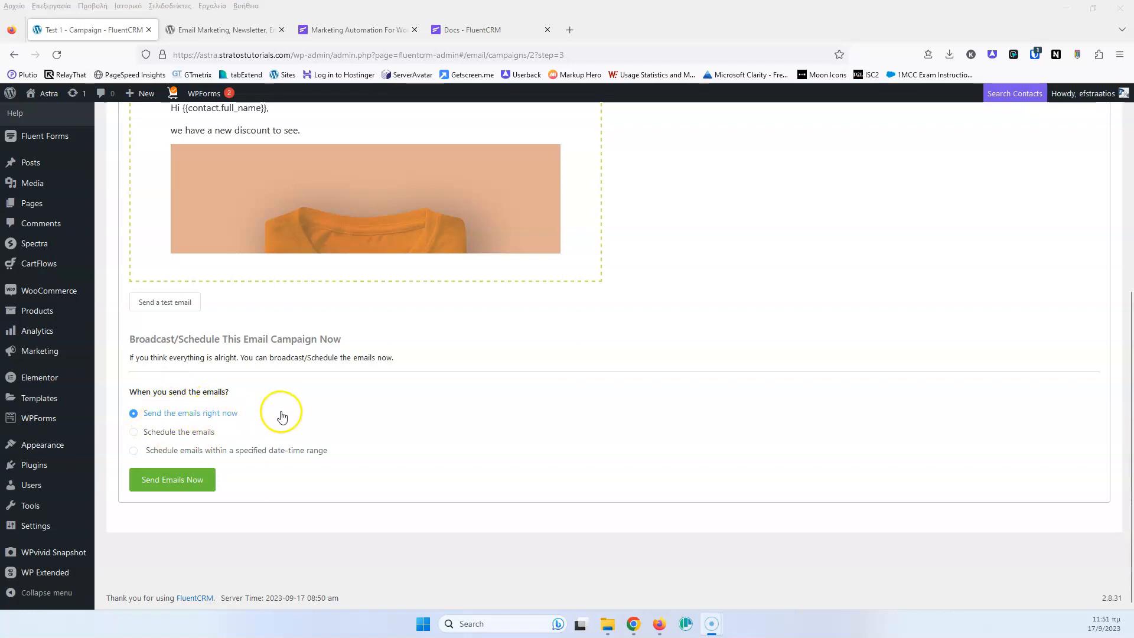
left_click(152, 432)
left_click(663, 418)
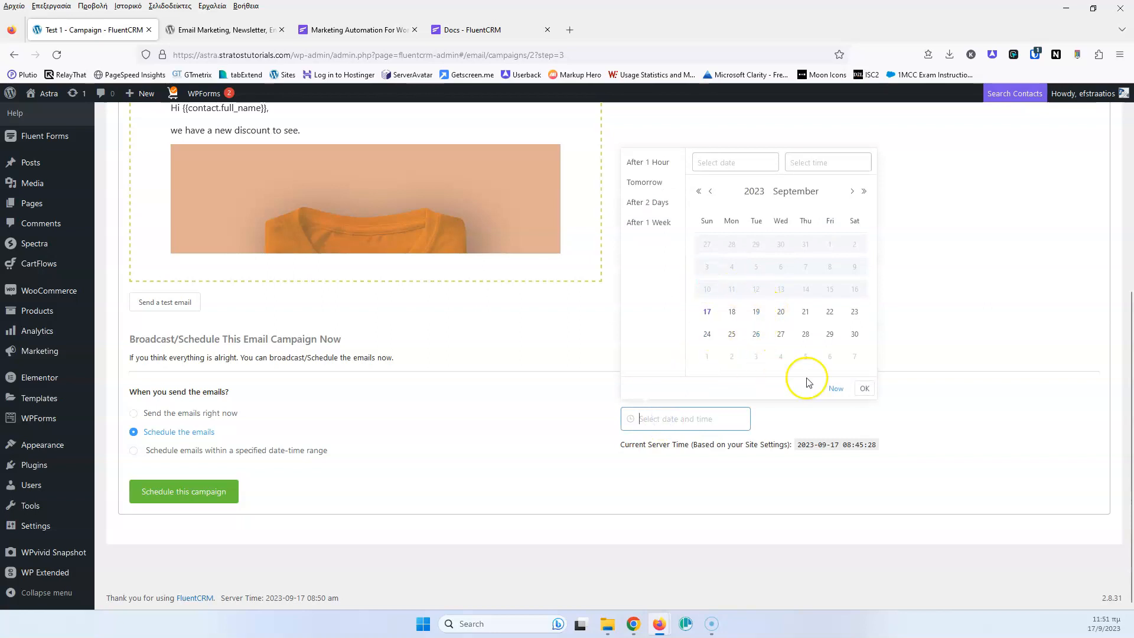
left_click(765, 316)
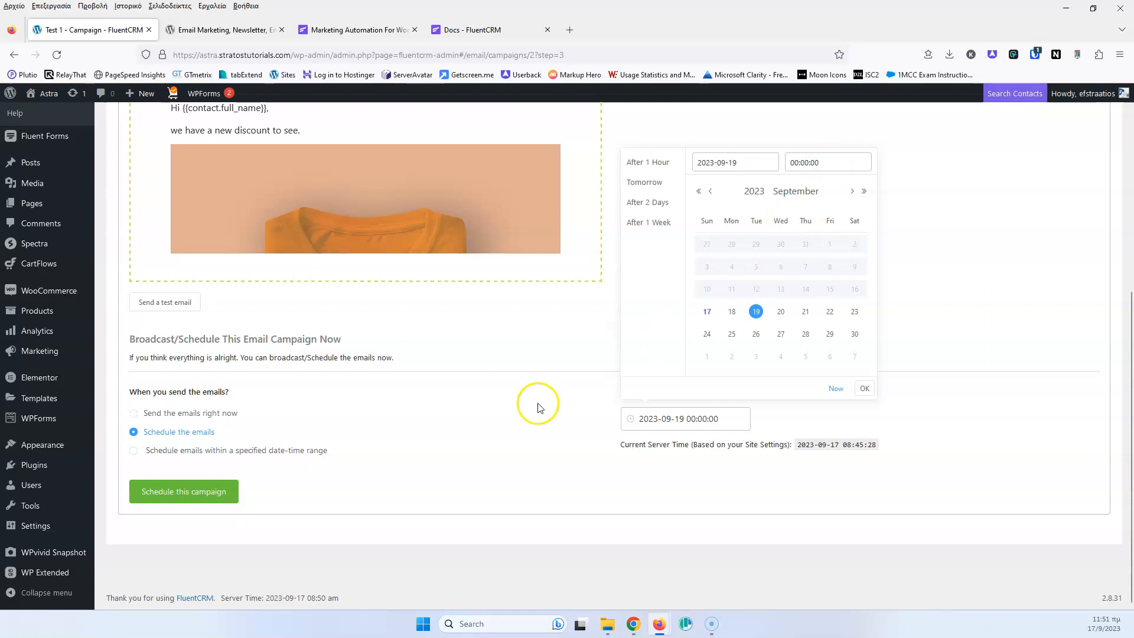
- Try the option to schedule emails within a date-time range and switch back to sending the emails right now
left_click(140, 453)
left_click(238, 456)
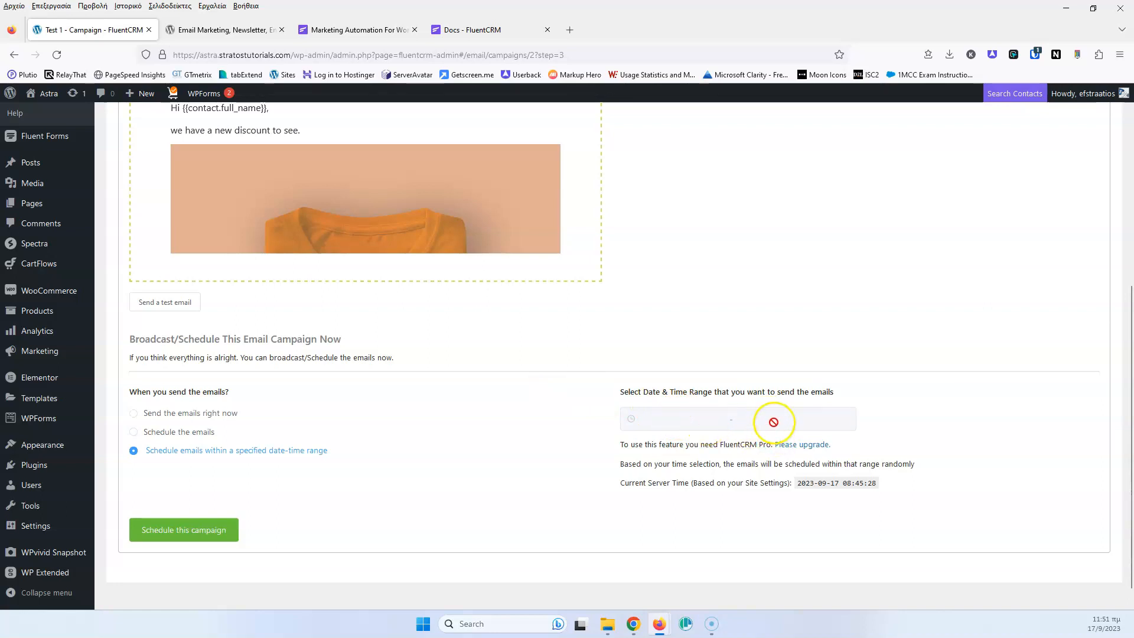
left_click(132, 414)
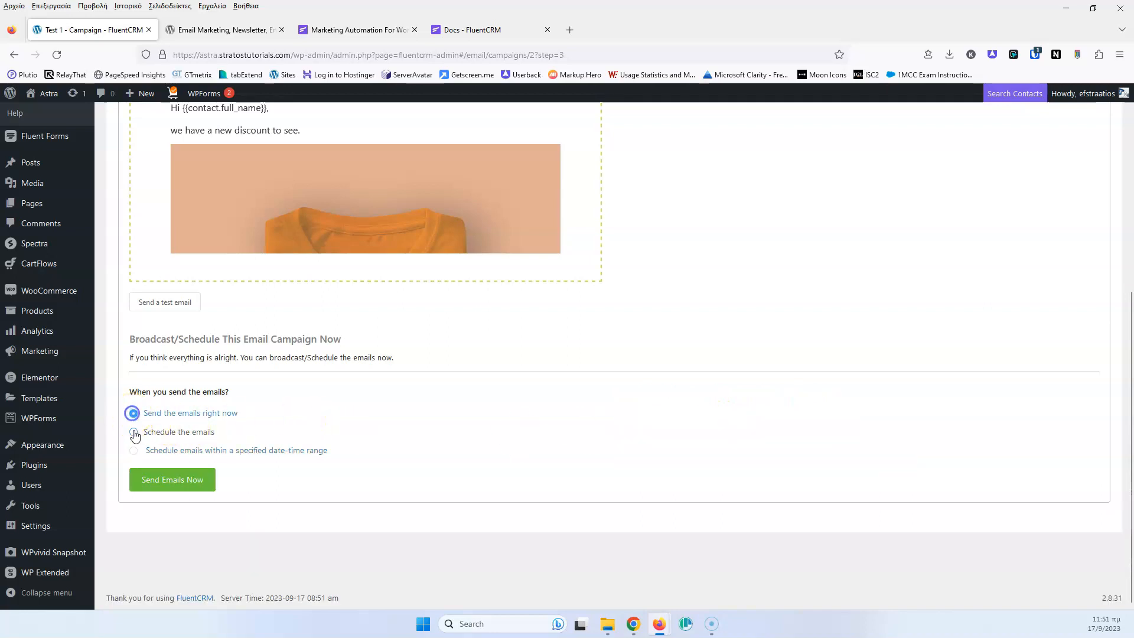
- Select the option to schedule the Test 1 campaign's emails and leave the review for the email campaigns list
left_click(134, 433)
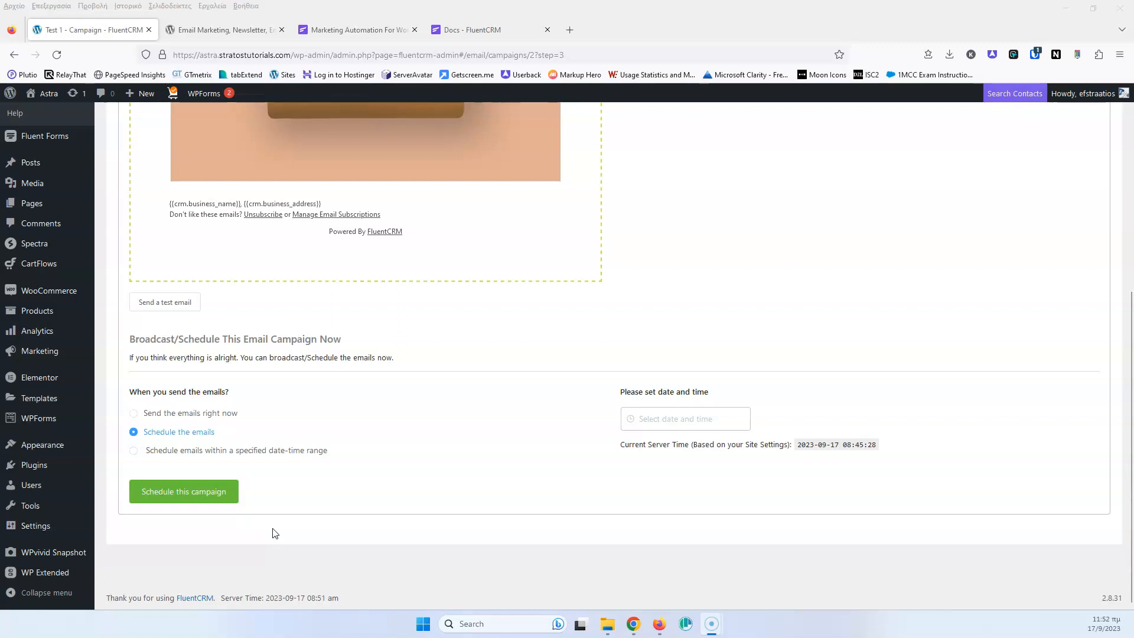
scroll(275, 533, "up", 5)
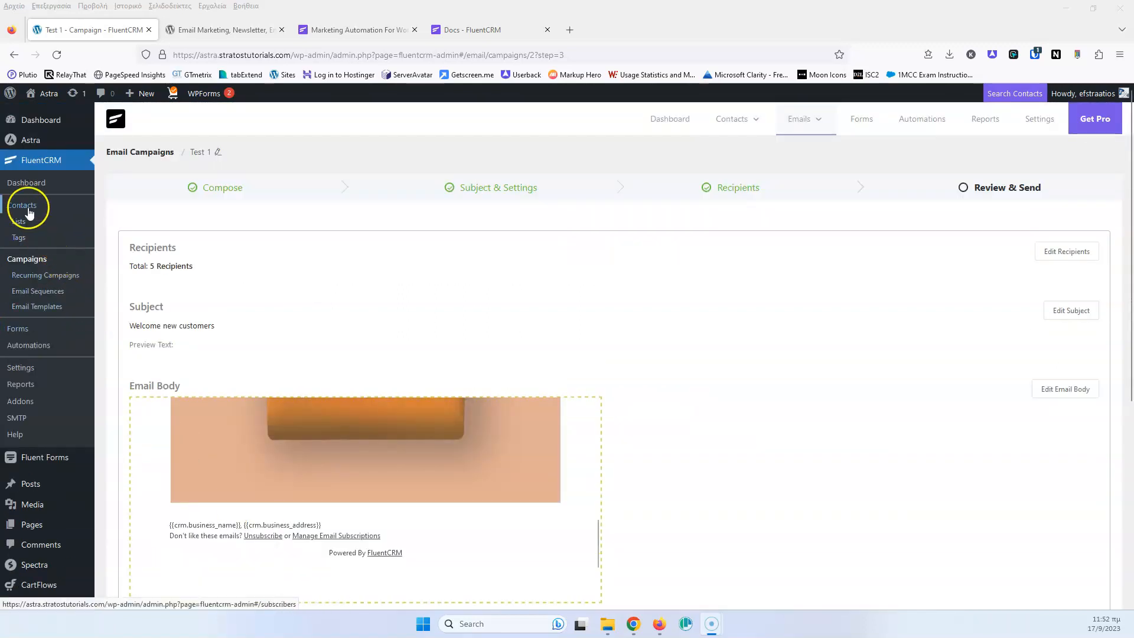
left_click(36, 267)
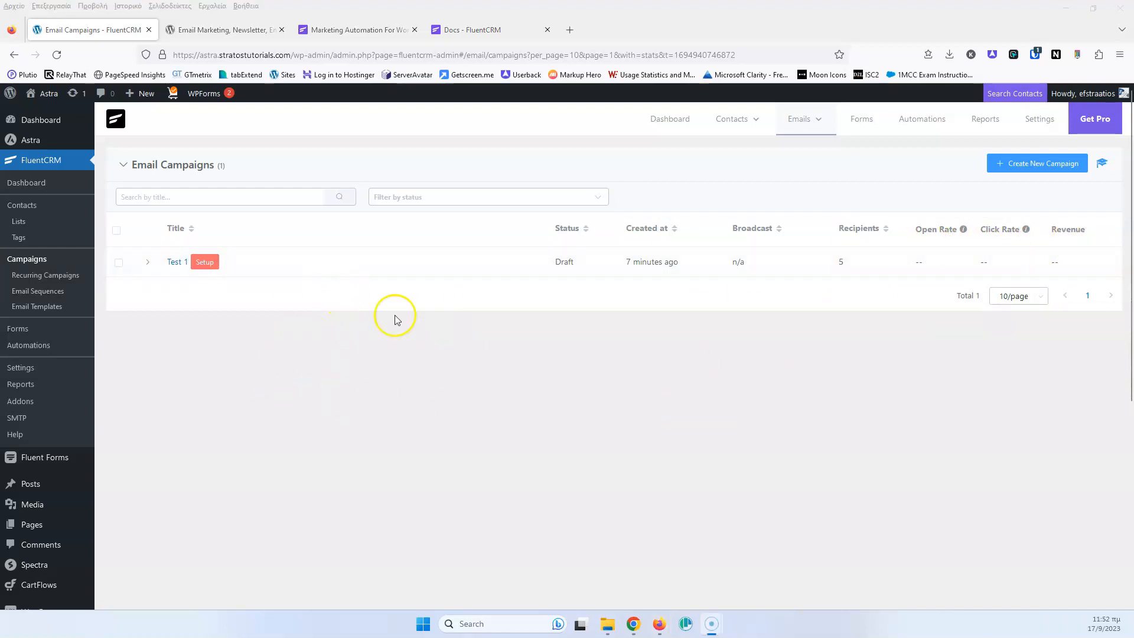
- Start a new email template, examine its title, subject and body fields, and return to the campaigns list without creating it
left_click(53, 308)
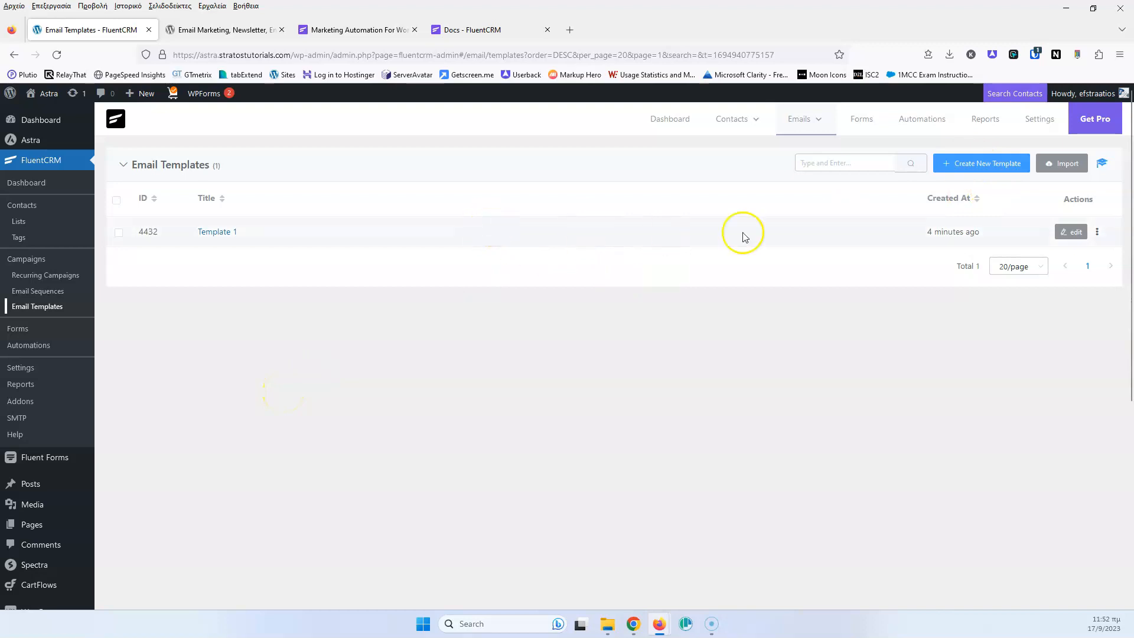
left_click(967, 163)
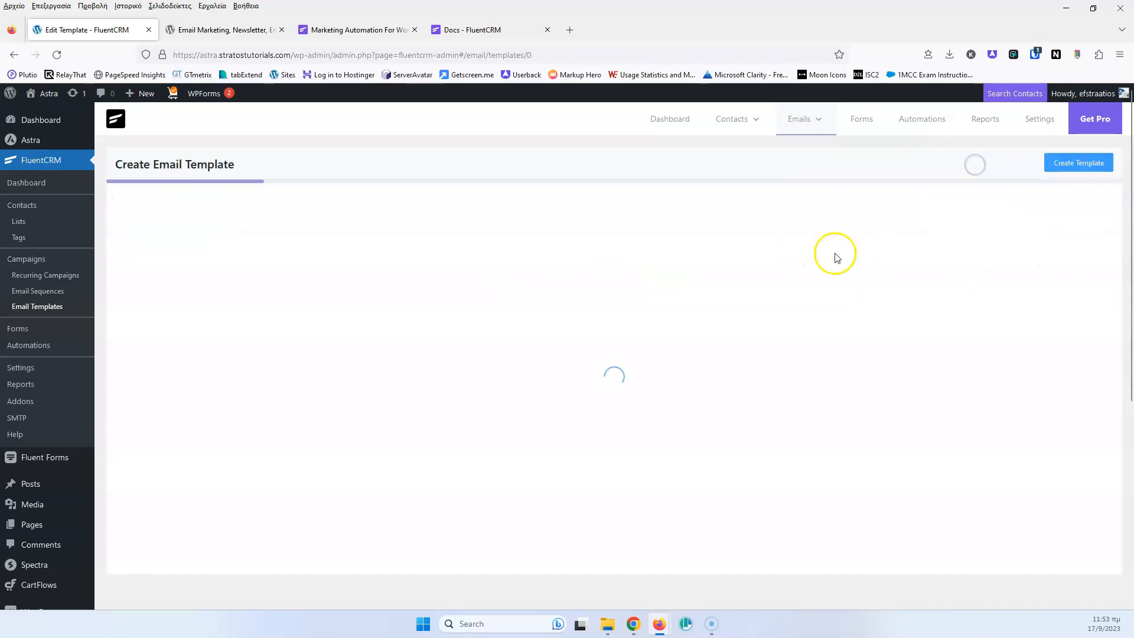
scroll(309, 454, "down", 5)
scroll(397, 390, "up", 5)
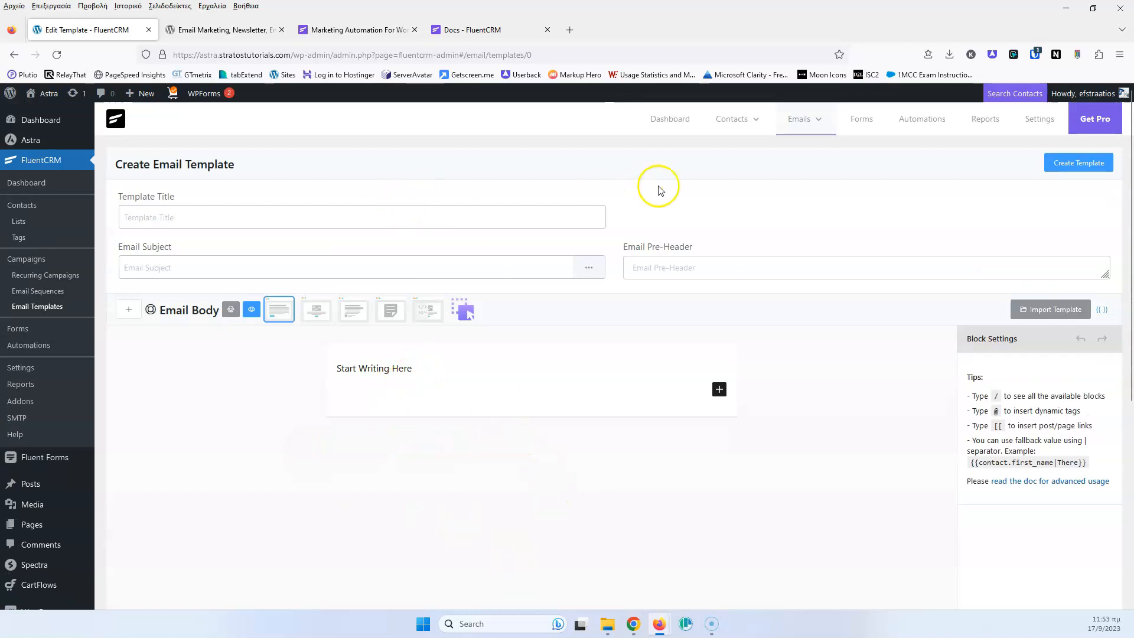
left_click(30, 262)
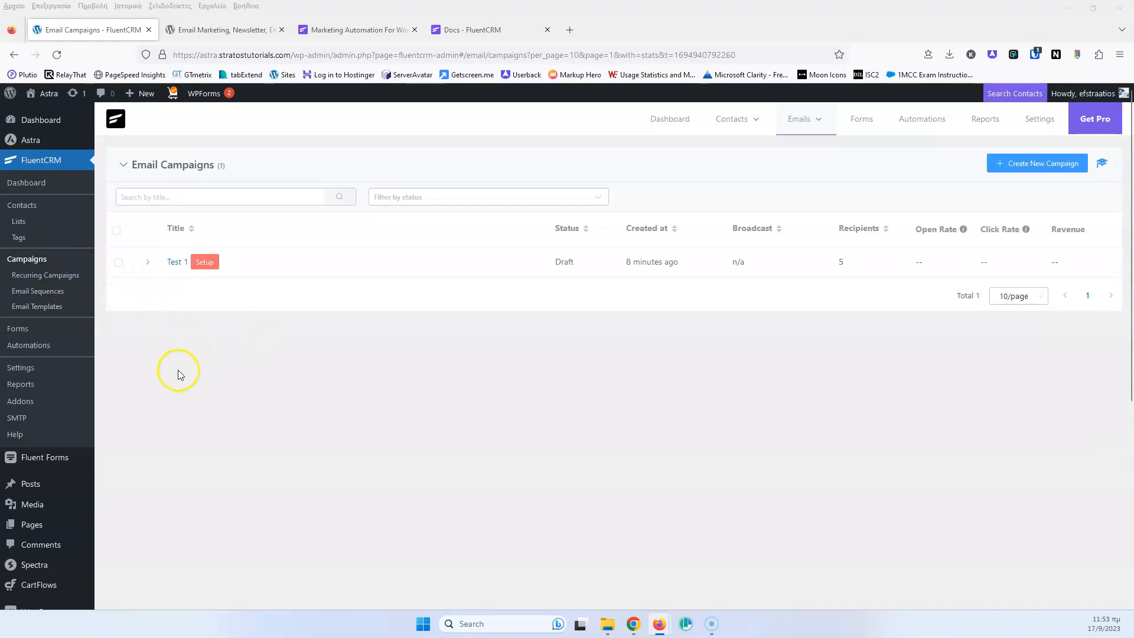
- Duplicate the Test 1 campaign and return to the email campaigns list
left_click(147, 262)
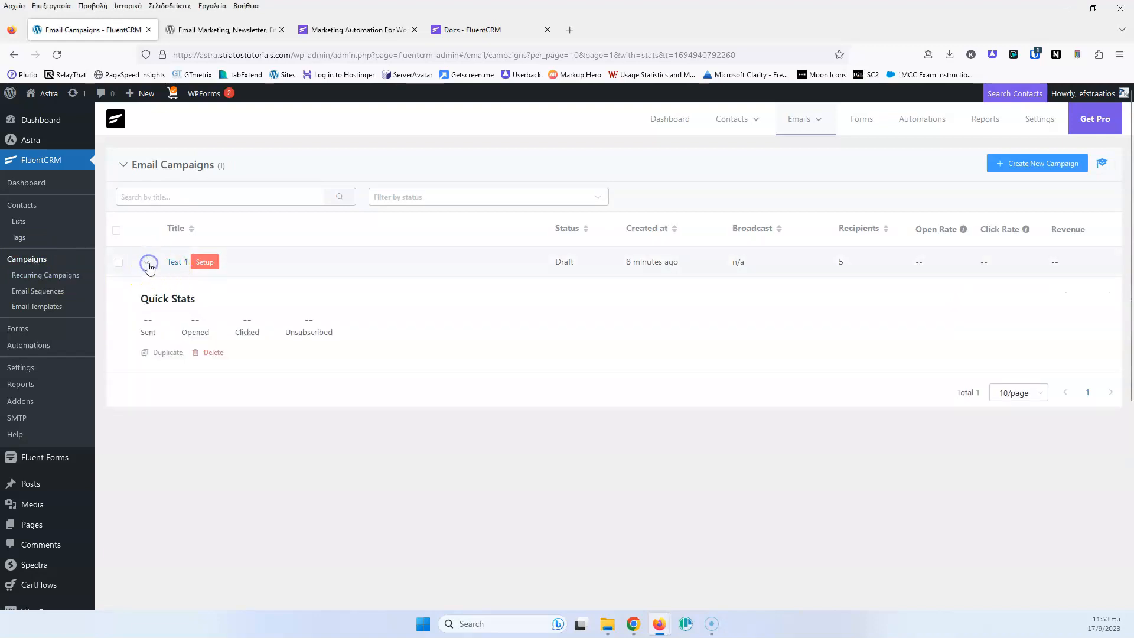
left_click(164, 356)
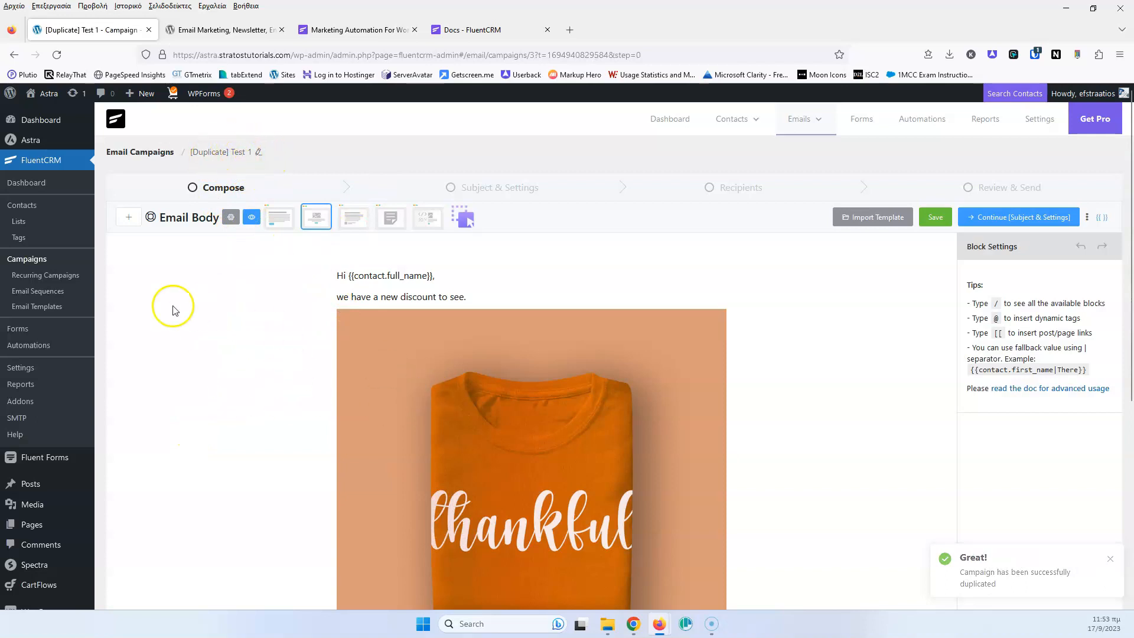
left_click(34, 261)
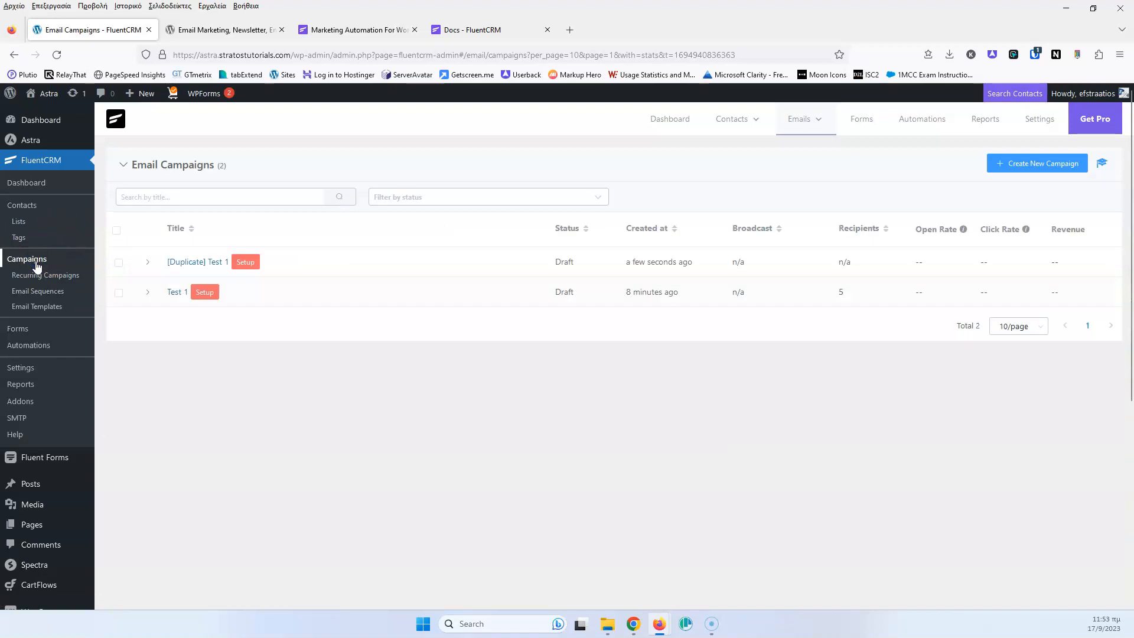
- Delete the duplicated Test 1 campaign from the email campaigns list and confirm the deletion
left_click(119, 263)
left_click(157, 197)
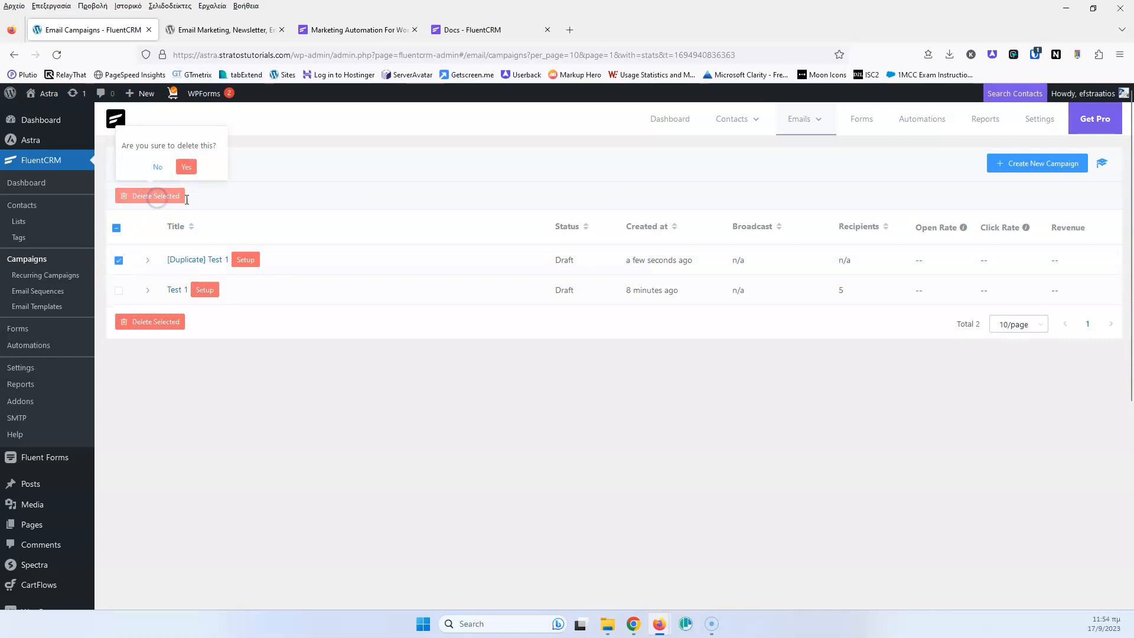
left_click(187, 168)
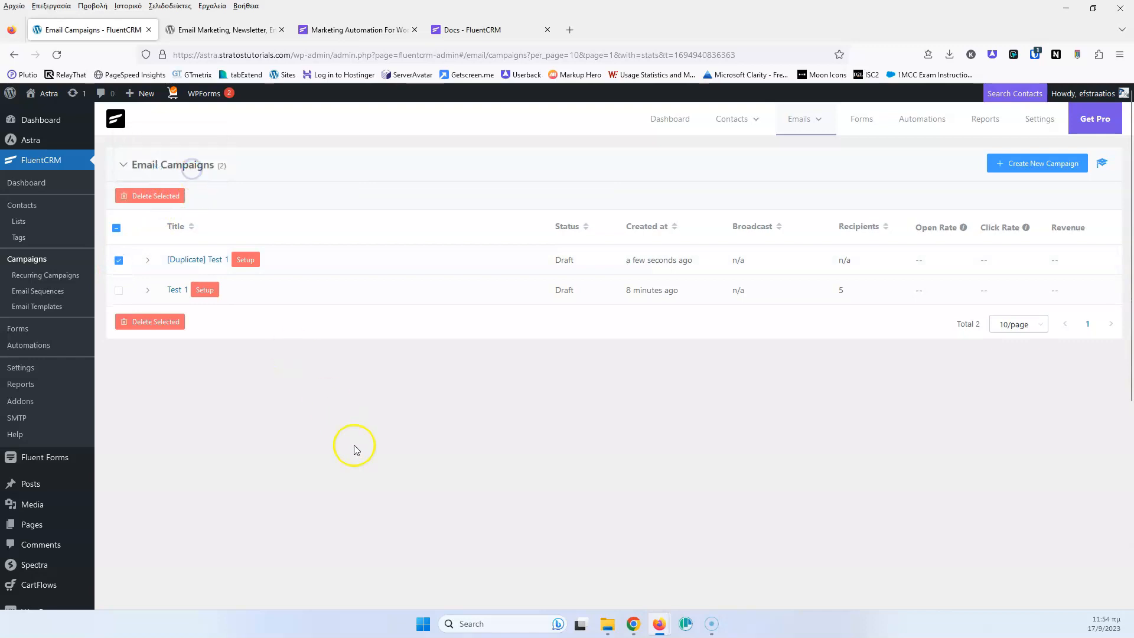
- Start a first form from the template with three input fields, titled Subscribe and adding contacts to the Subscribers list
left_click(31, 334)
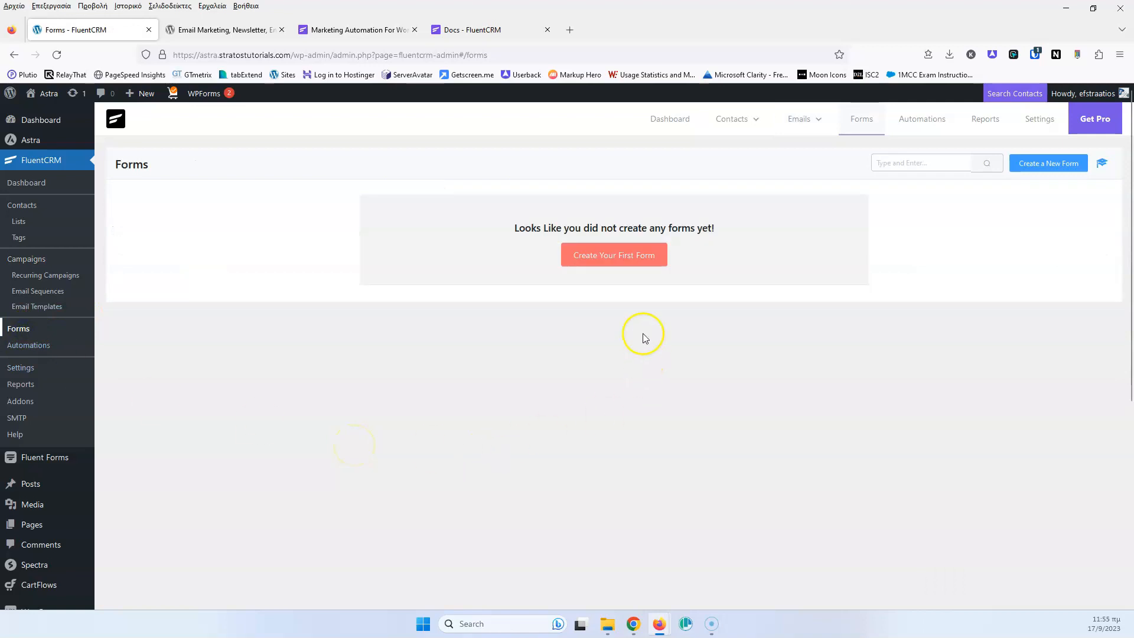
left_click(614, 258)
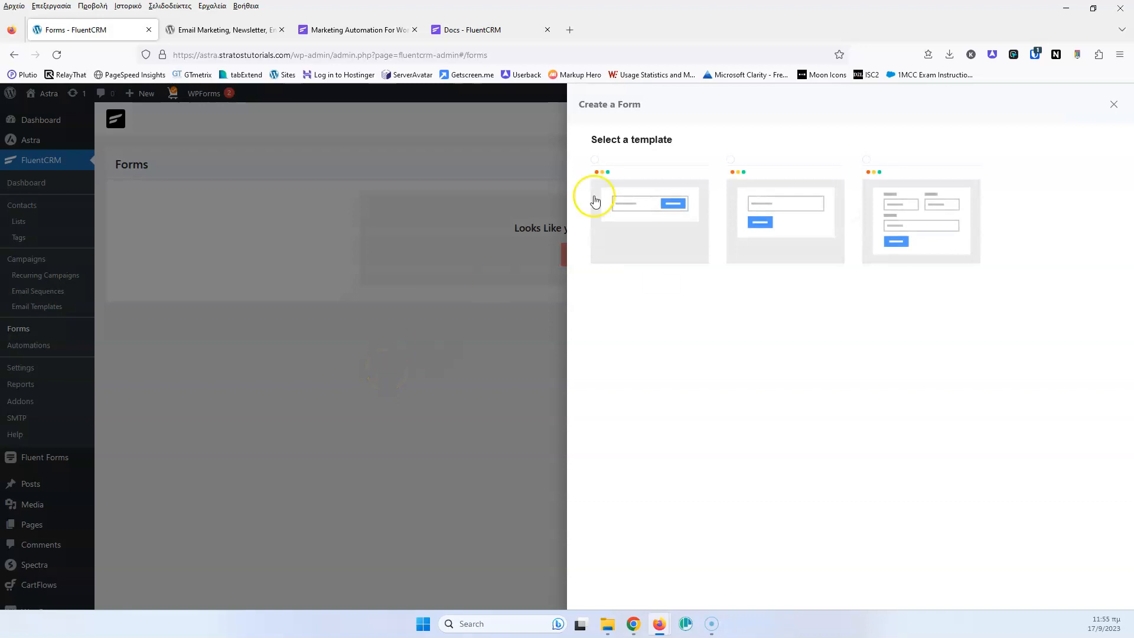
left_click(906, 213)
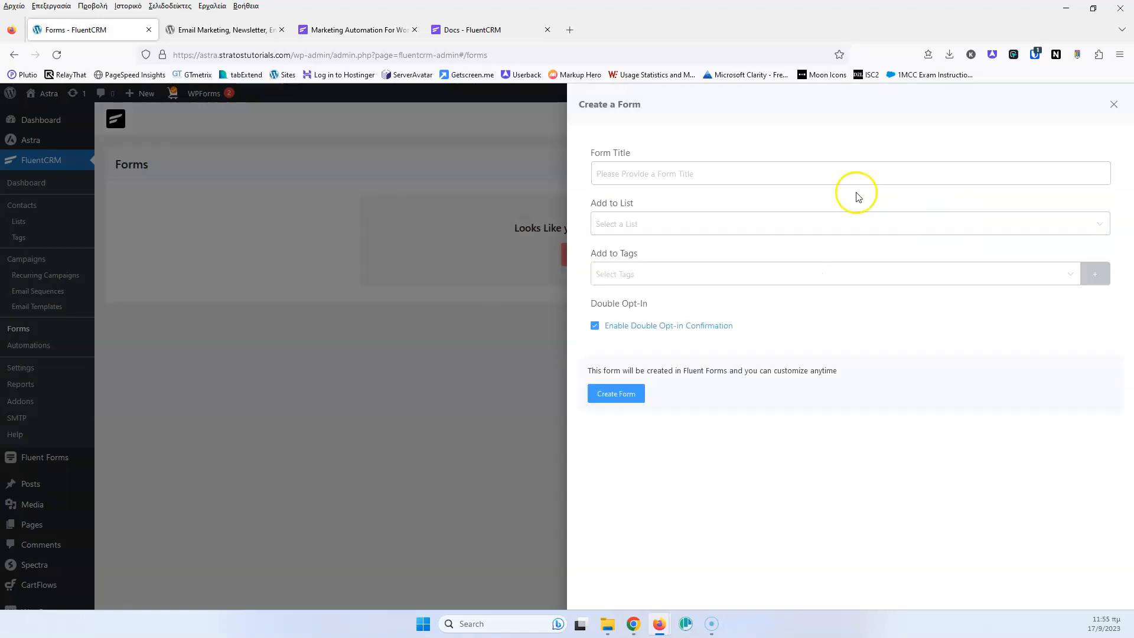
left_click(706, 169)
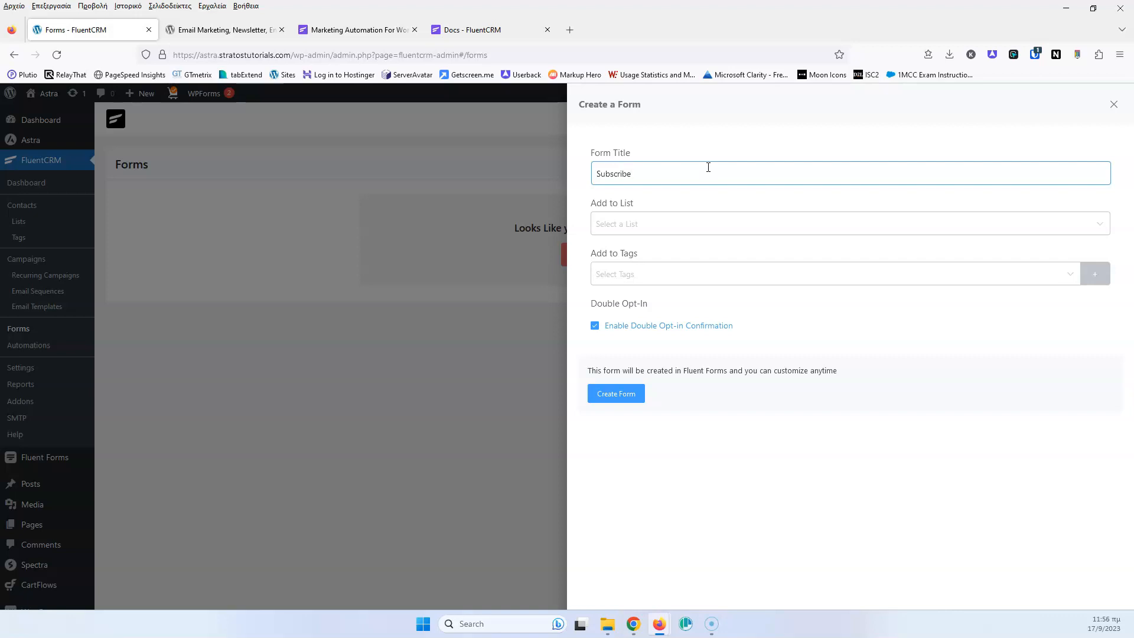
left_click(671, 224)
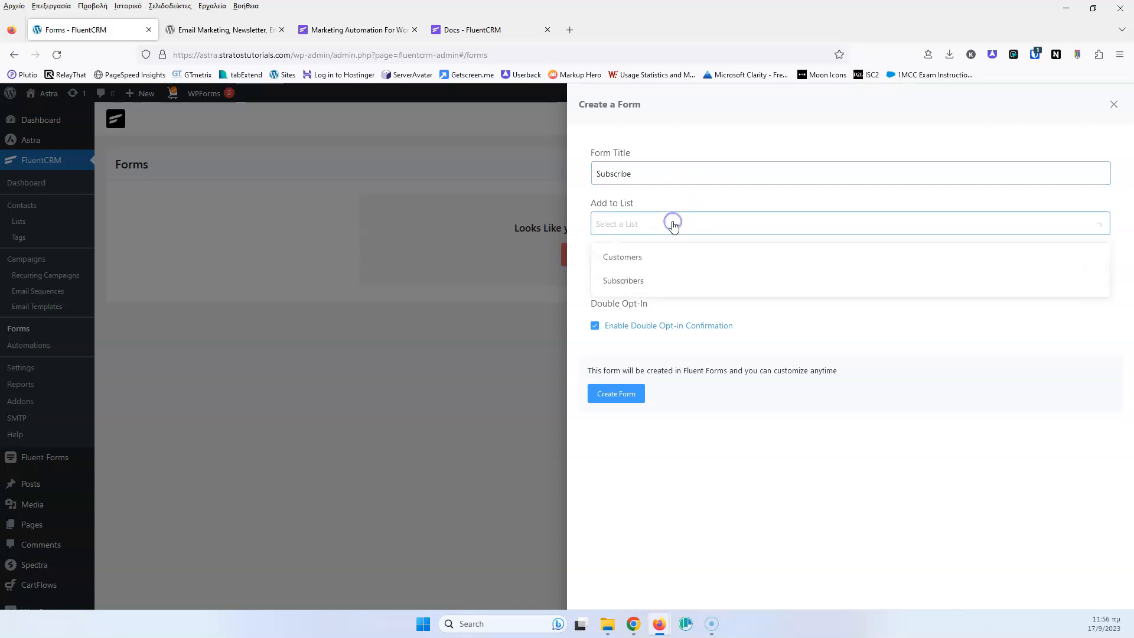
left_click(656, 282)
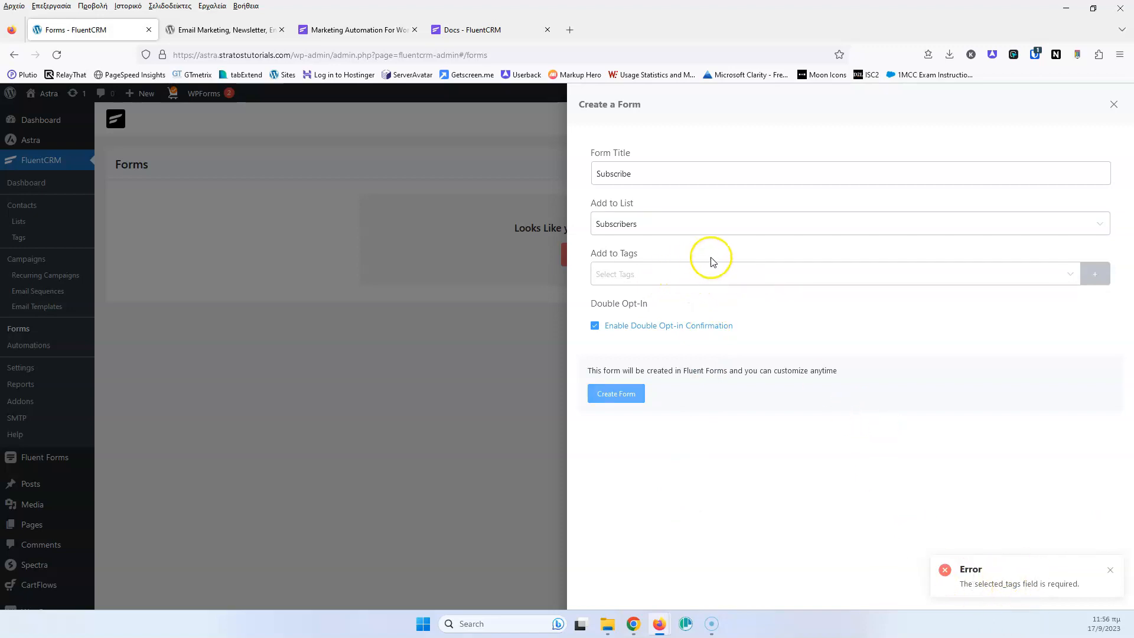
- Assign the Website Form tag, create the Subscribe form with double opt-in confirmation enabled, and close the form creation pane
left_click(778, 279)
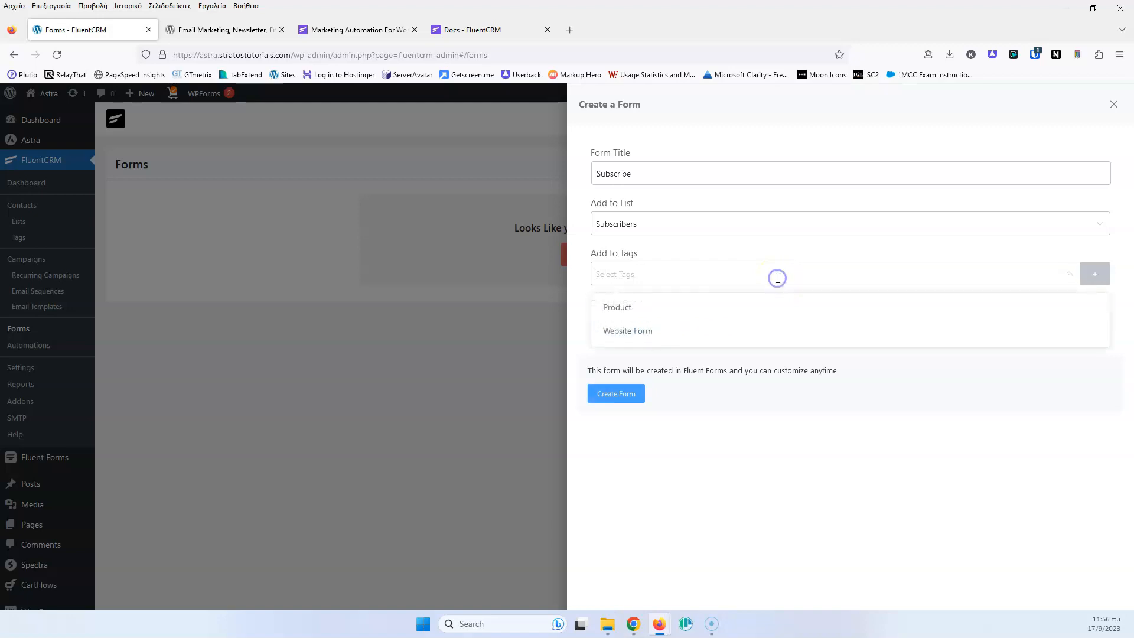
left_click(718, 329)
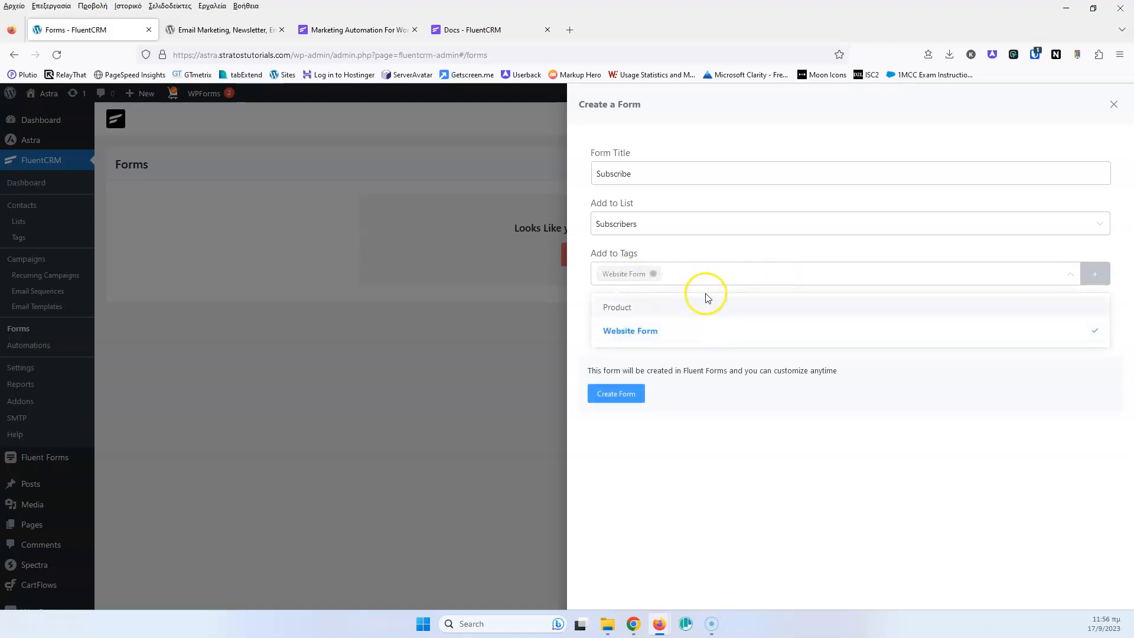
left_click(805, 463)
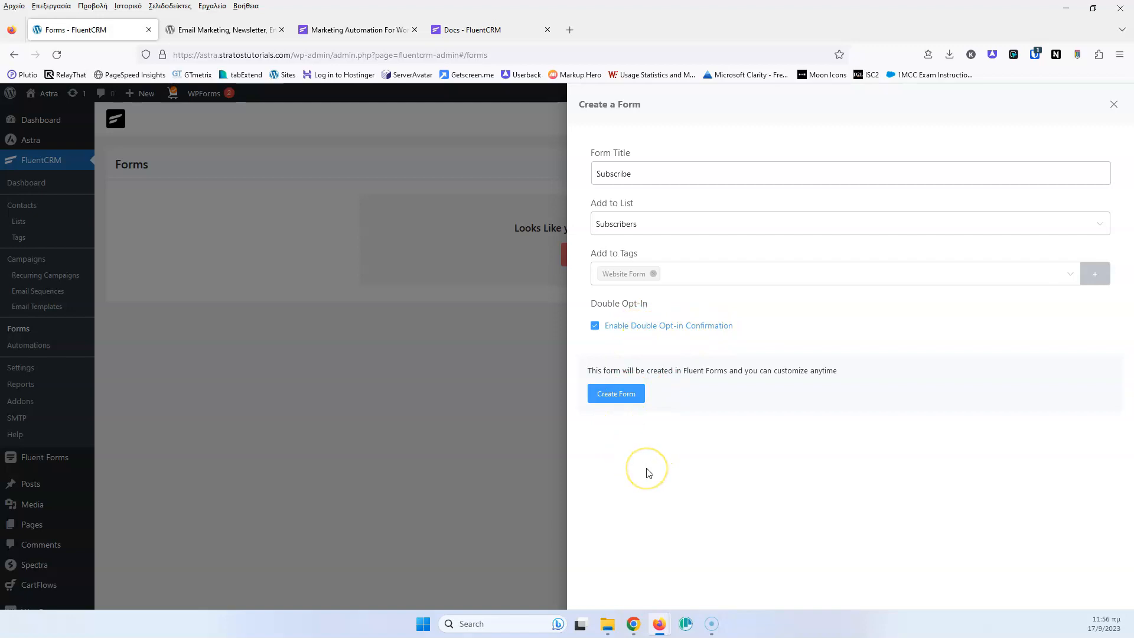
left_click(616, 396)
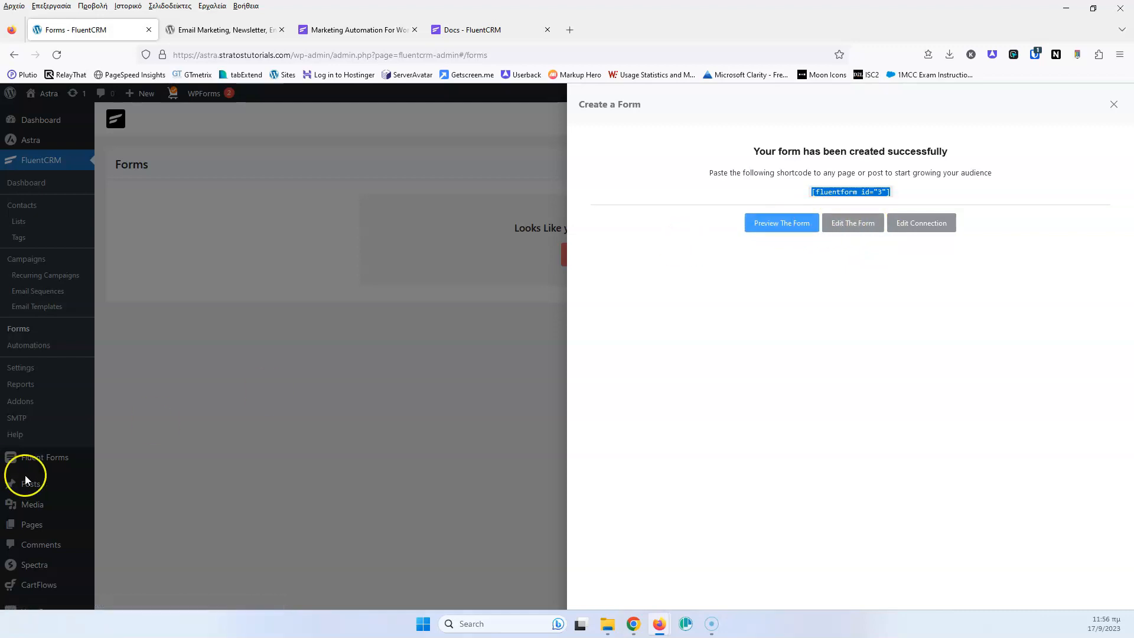
left_click(132, 462)
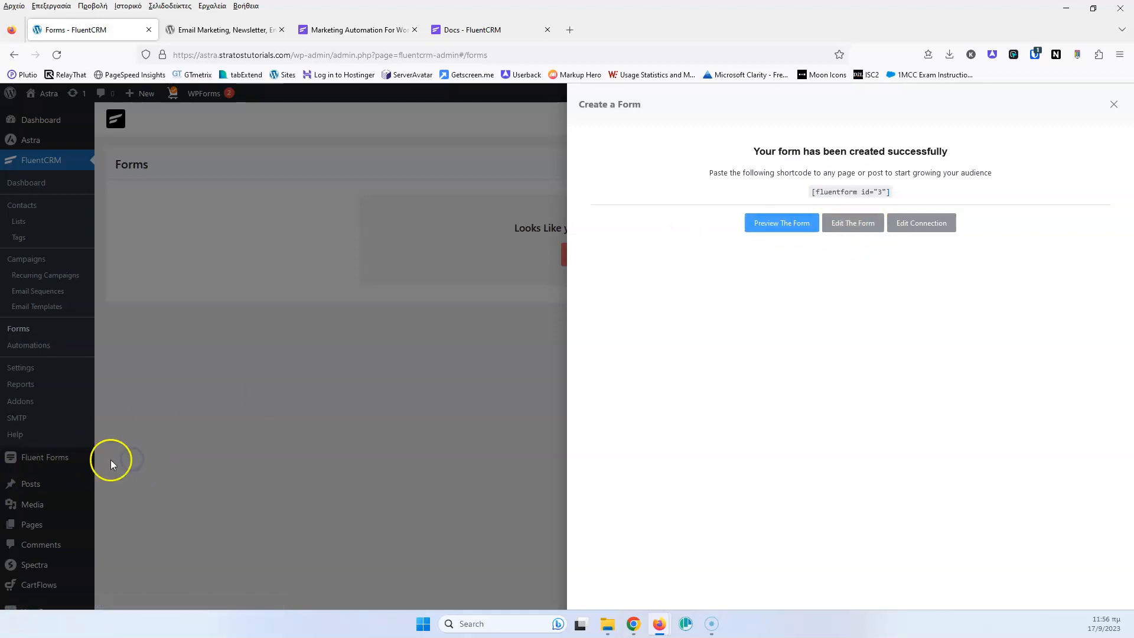
left_click(1115, 106)
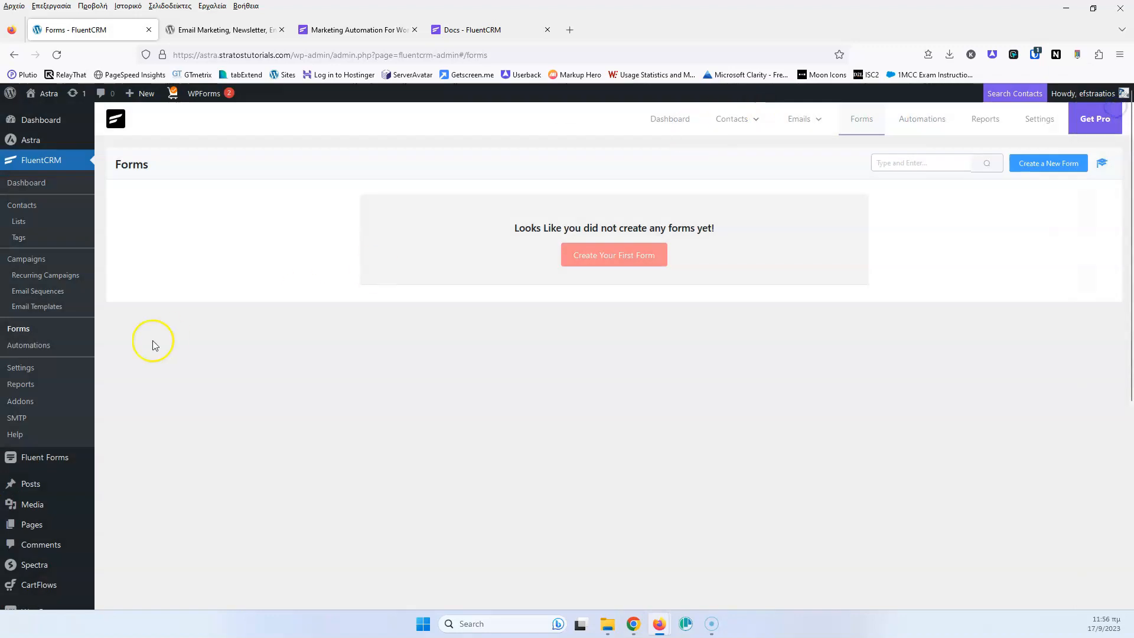
- Check the Subscribe form's entry in the Fluent Forms list and return to the FluentCRM dashboard
mouse_move(57, 463)
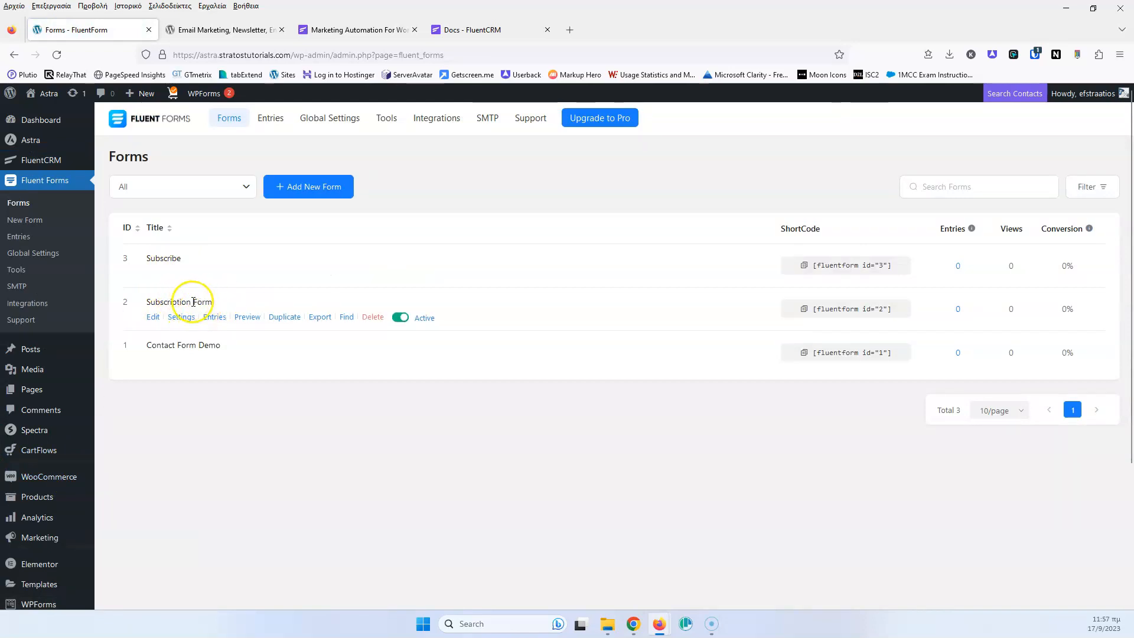
left_click_drag(183, 259, 148, 258)
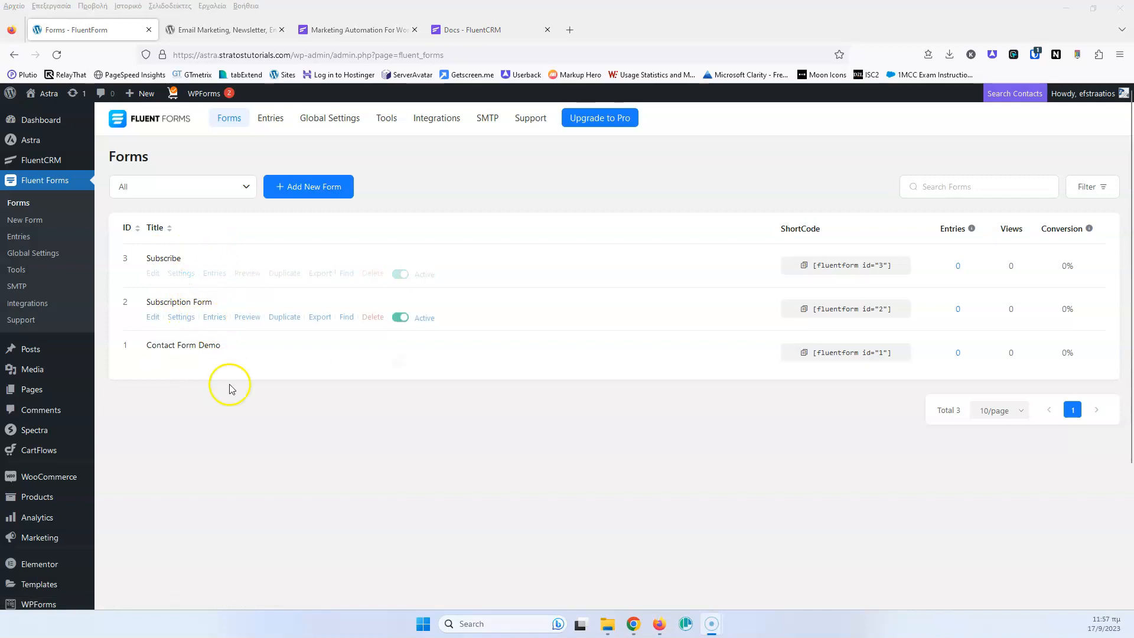
left_click(35, 165)
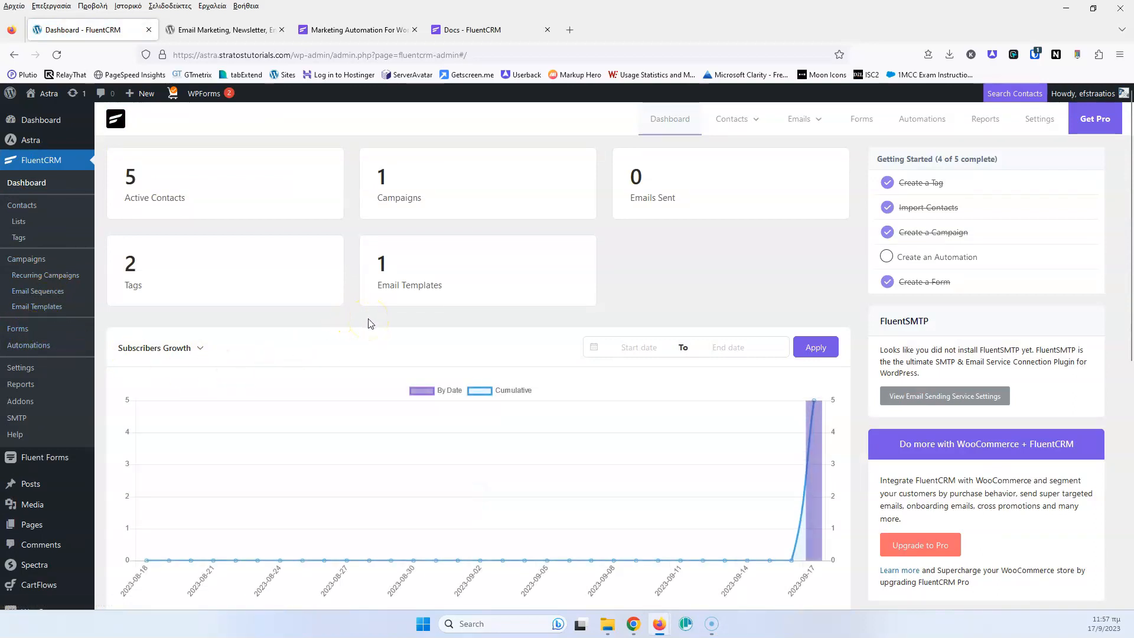
- Start a new automation funnel labelled New Subscribers with the New Form Submission (Fluent Forms) trigger
left_click(31, 346)
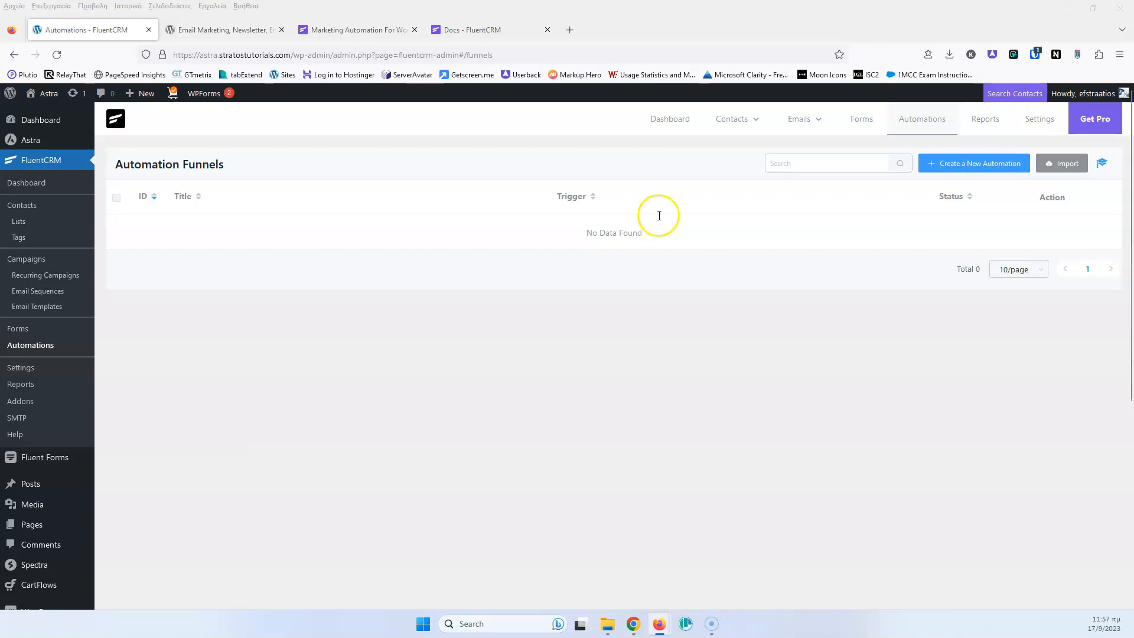
left_click(979, 164)
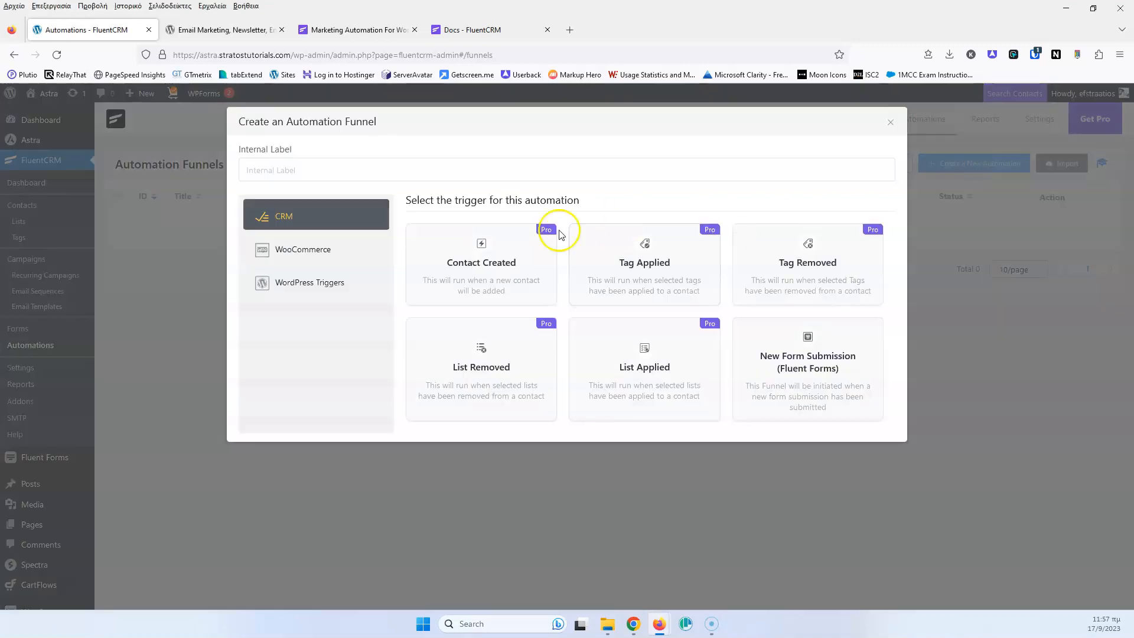
left_click(393, 170)
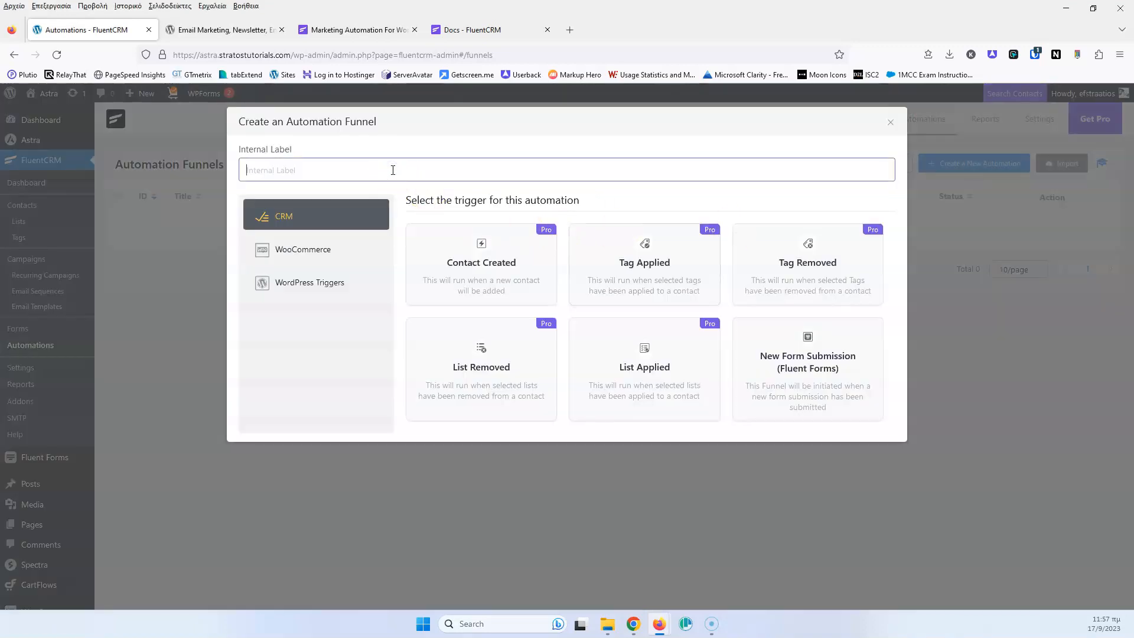
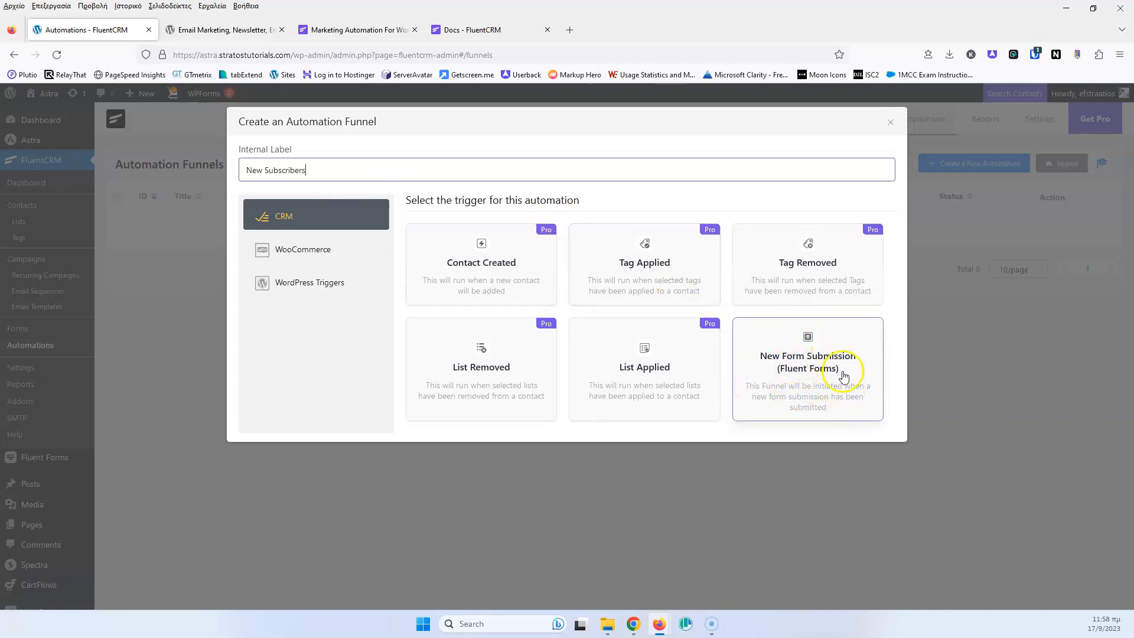
left_click(844, 376)
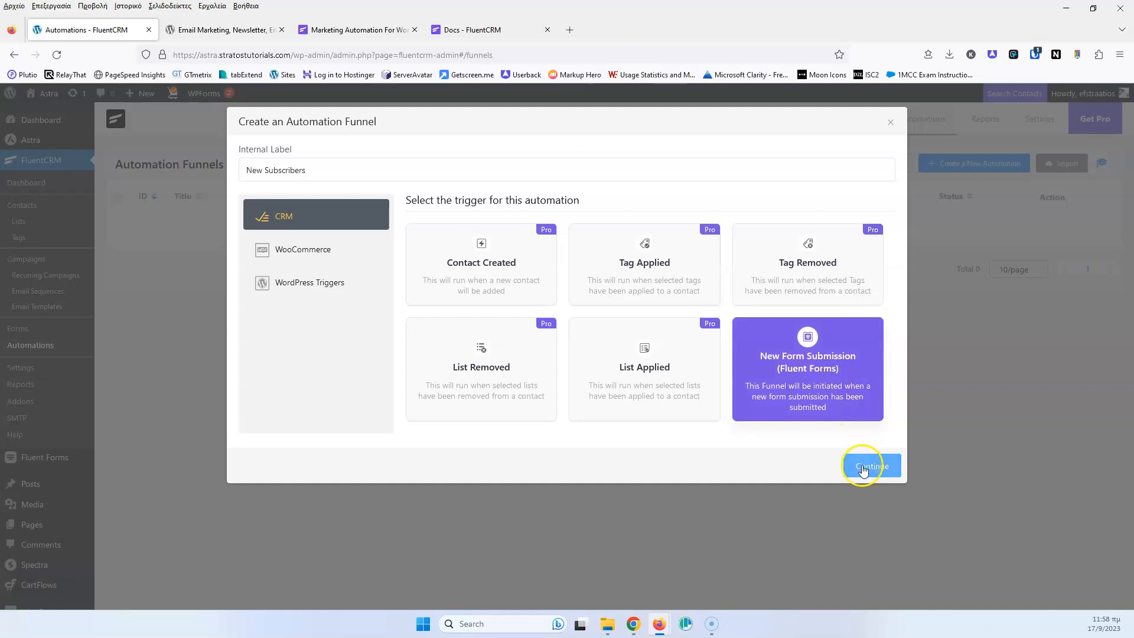
- Review the WooCommerce and WordPress triggers available for the automation and return to the CRM triggers
left_click(331, 265)
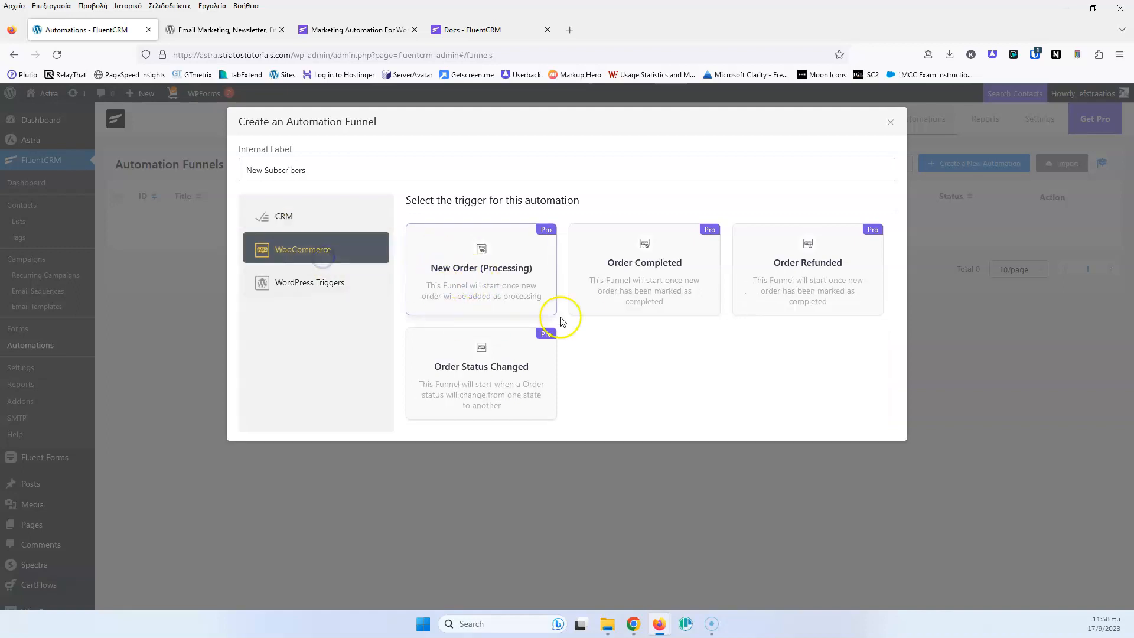
left_click(336, 283)
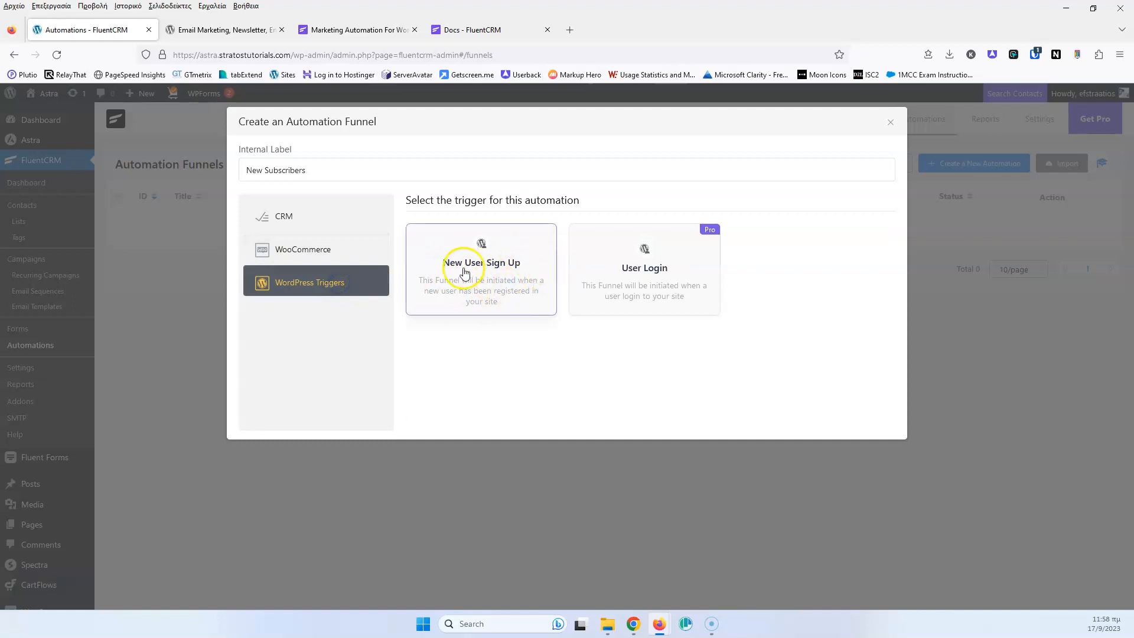
left_click(319, 220)
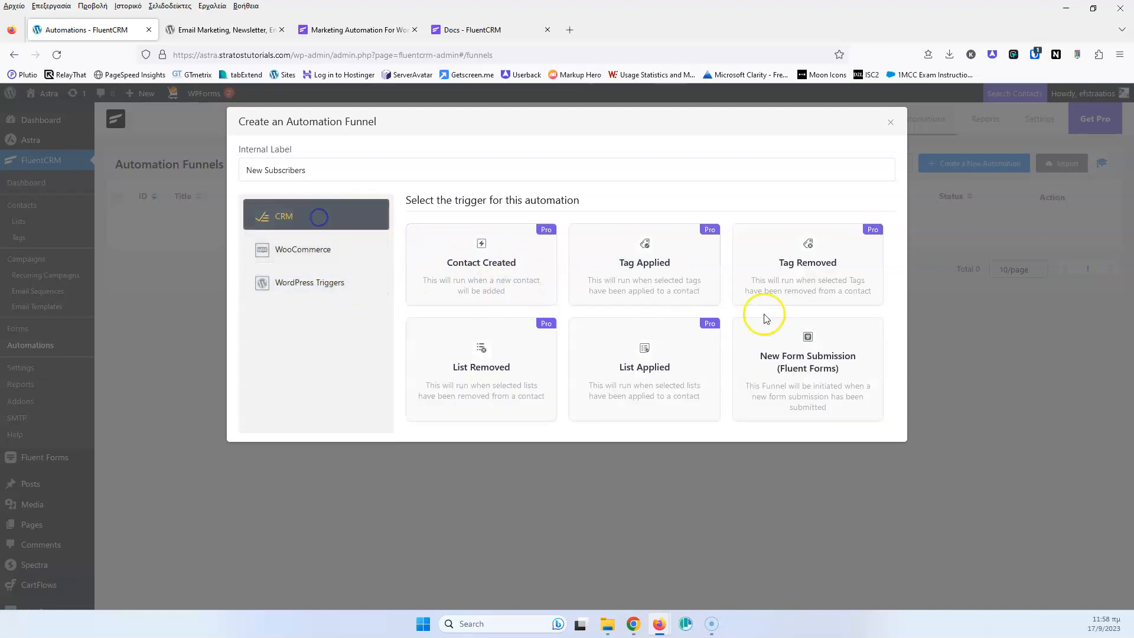
- Create the funnel with the New Form Submission (Fluent Forms) trigger and select Subscribe as its form
left_click(797, 362)
left_click(871, 463)
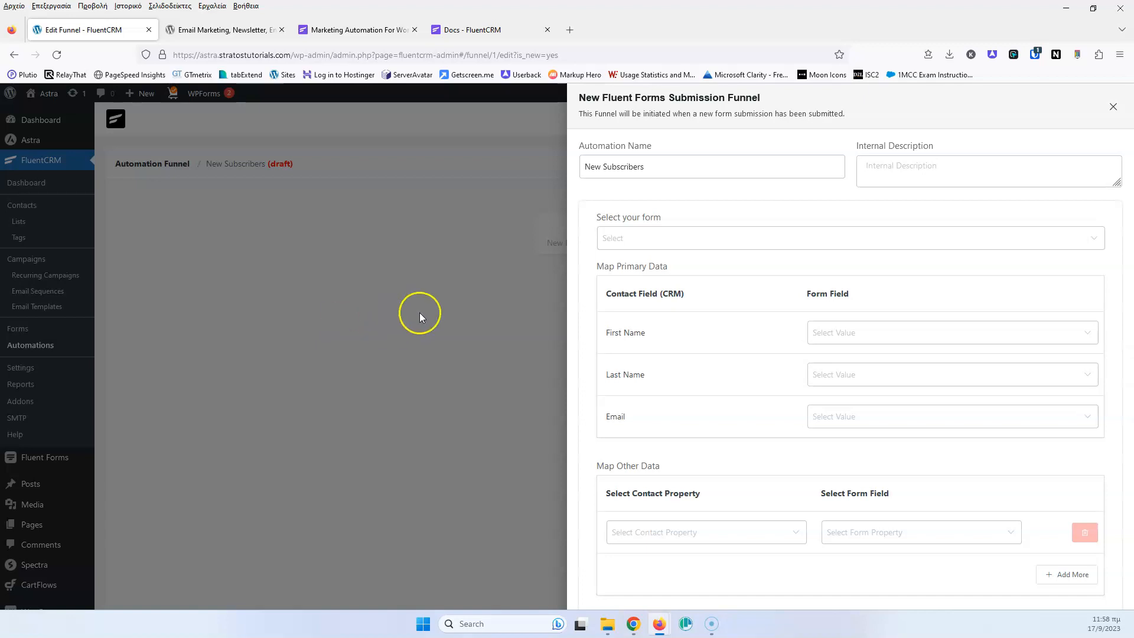
left_click(731, 238)
left_click(646, 276)
- Map the contact's First Name, Last Name and Email to the matching form fields and save the trigger settings
left_click(838, 347)
left_click(847, 381)
left_click(834, 387)
left_click(889, 467)
left_click(861, 349)
left_click(860, 405)
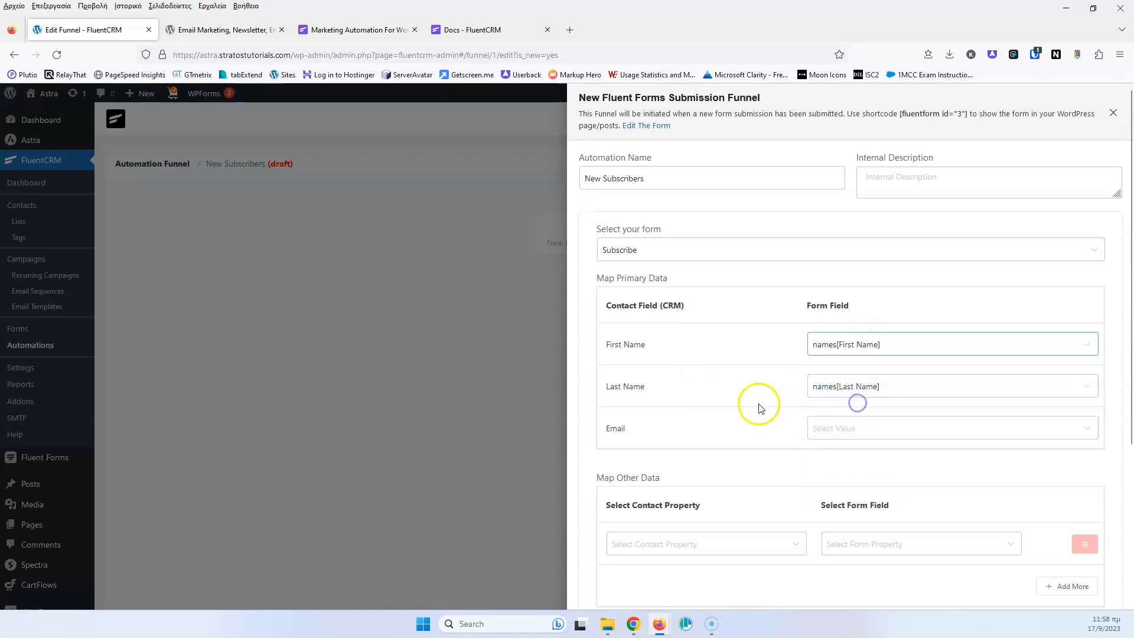
left_click(855, 434)
left_click(843, 543)
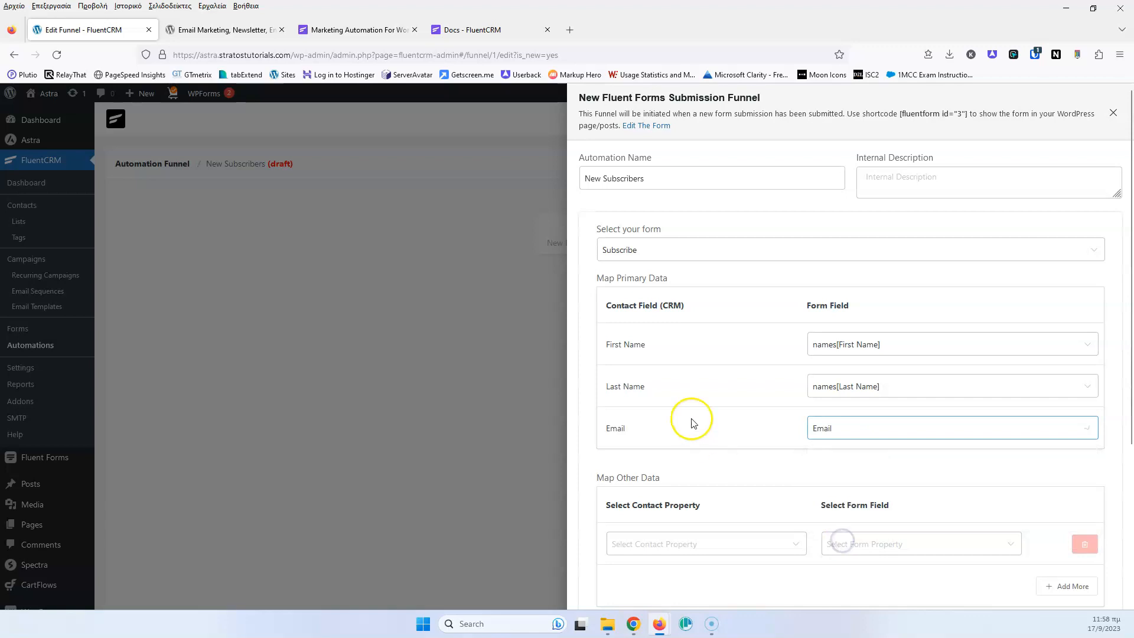
scroll(699, 400, "down", 3)
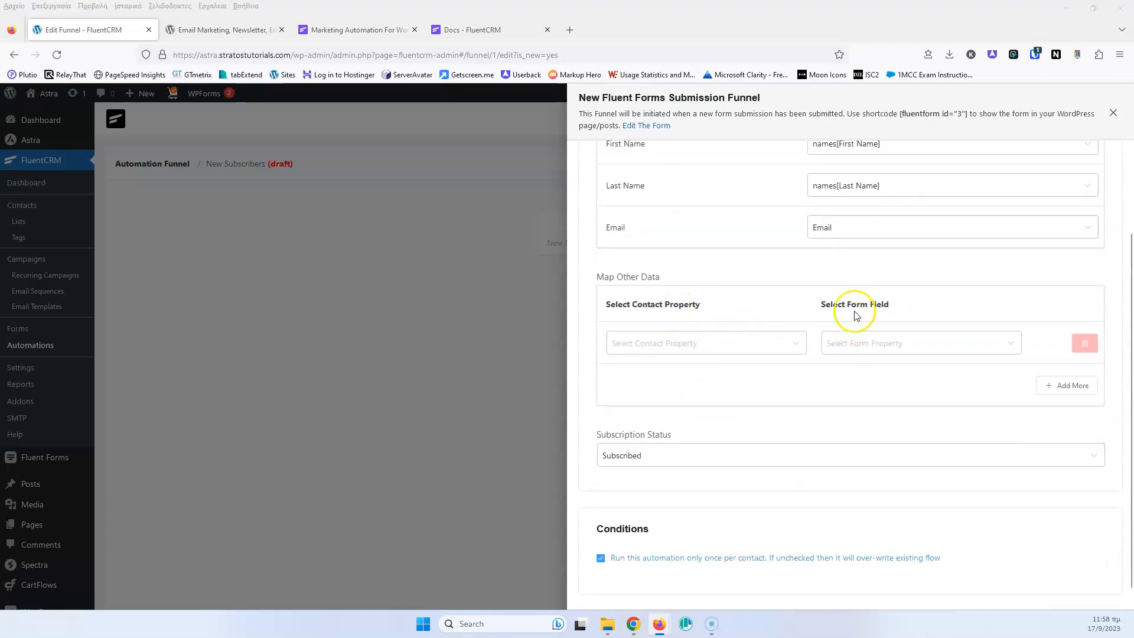
scroll(785, 420, "down", 1)
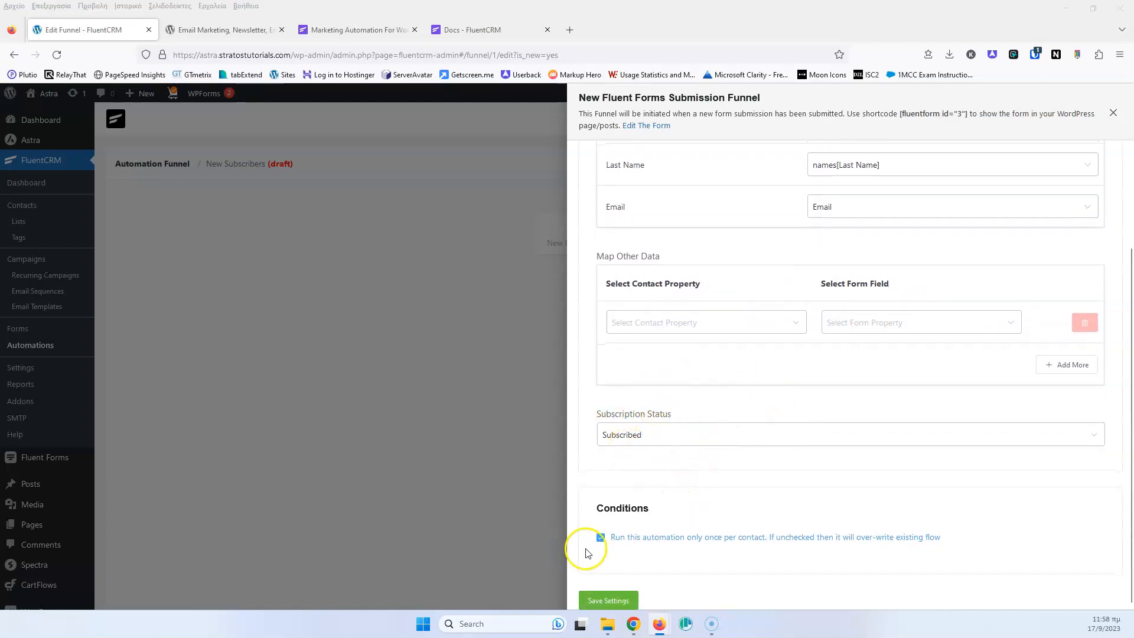
left_click(600, 601)
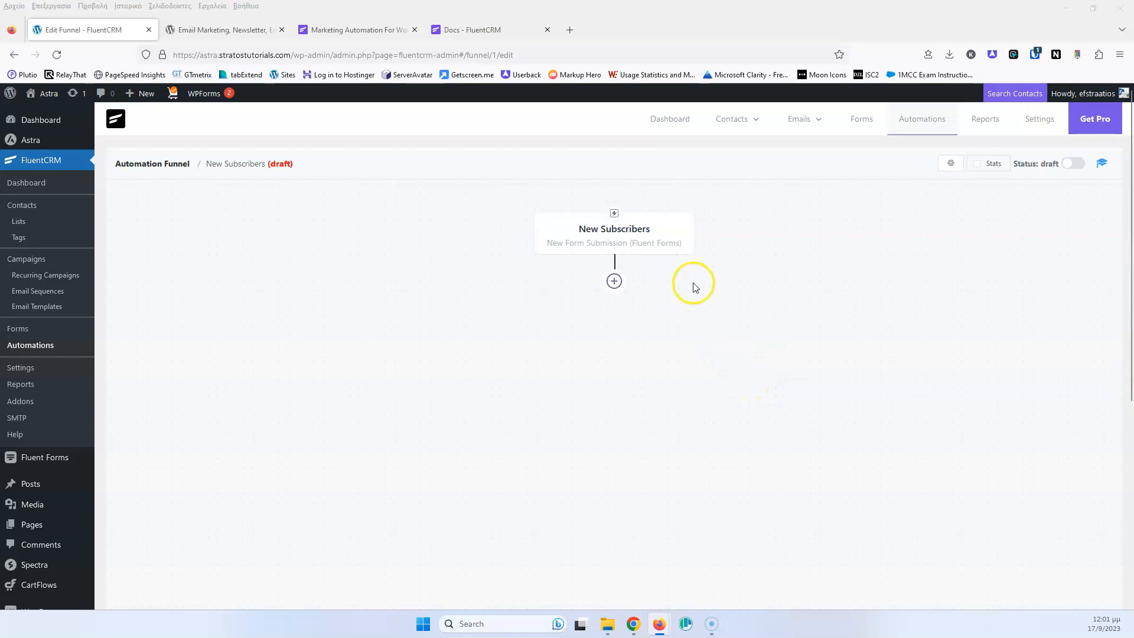
- Try to add a Conditional Action below the New Subscribers trigger and dismiss the dialog
mouse_move(623, 292)
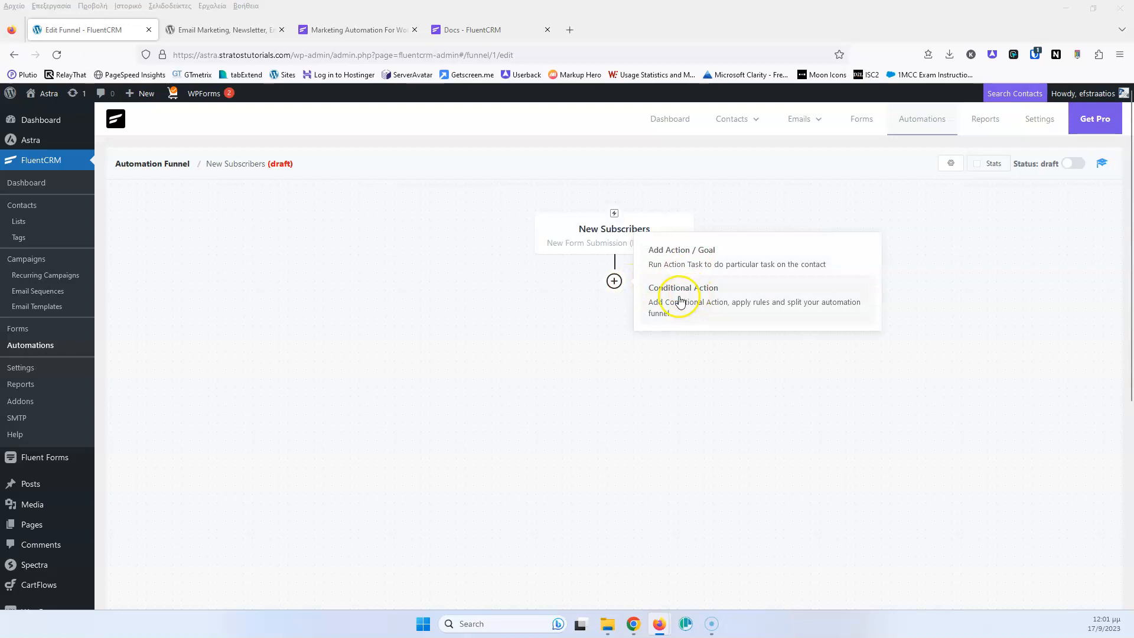
left_click(713, 303)
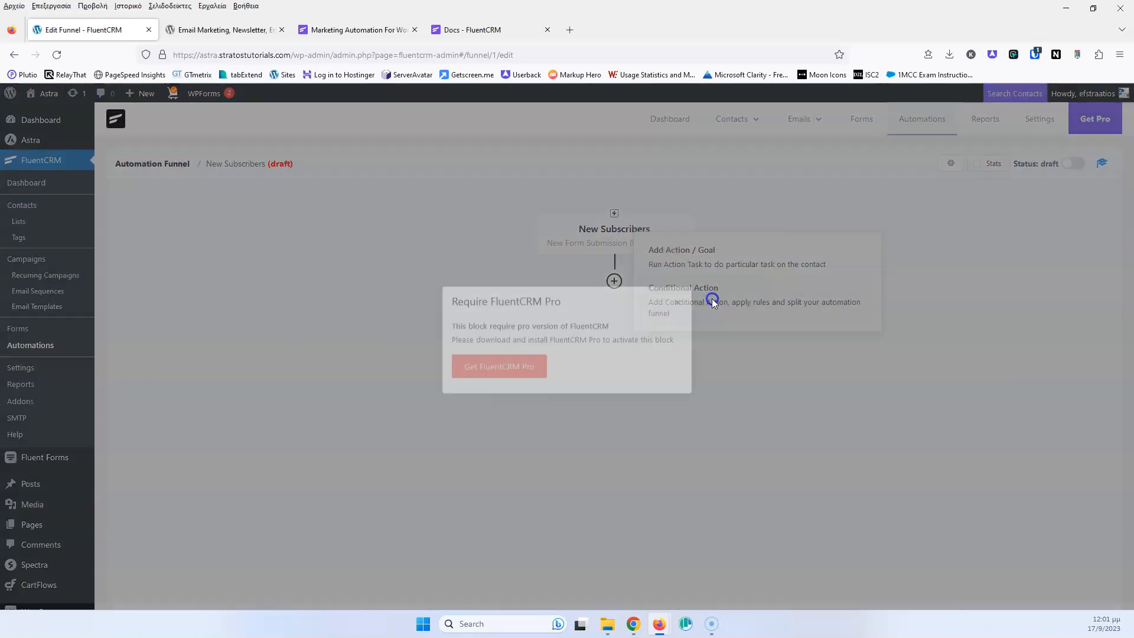
left_click(677, 309)
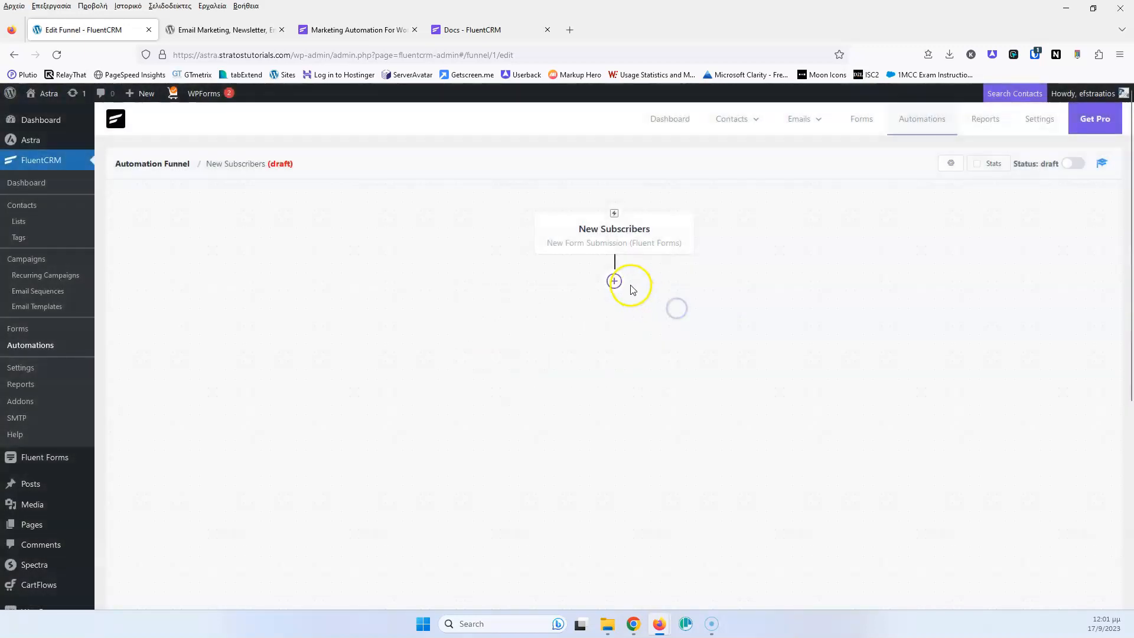
- Start adding an action below the New Subscribers trigger and examine the available action, goal and condition blocks
mouse_move(619, 284)
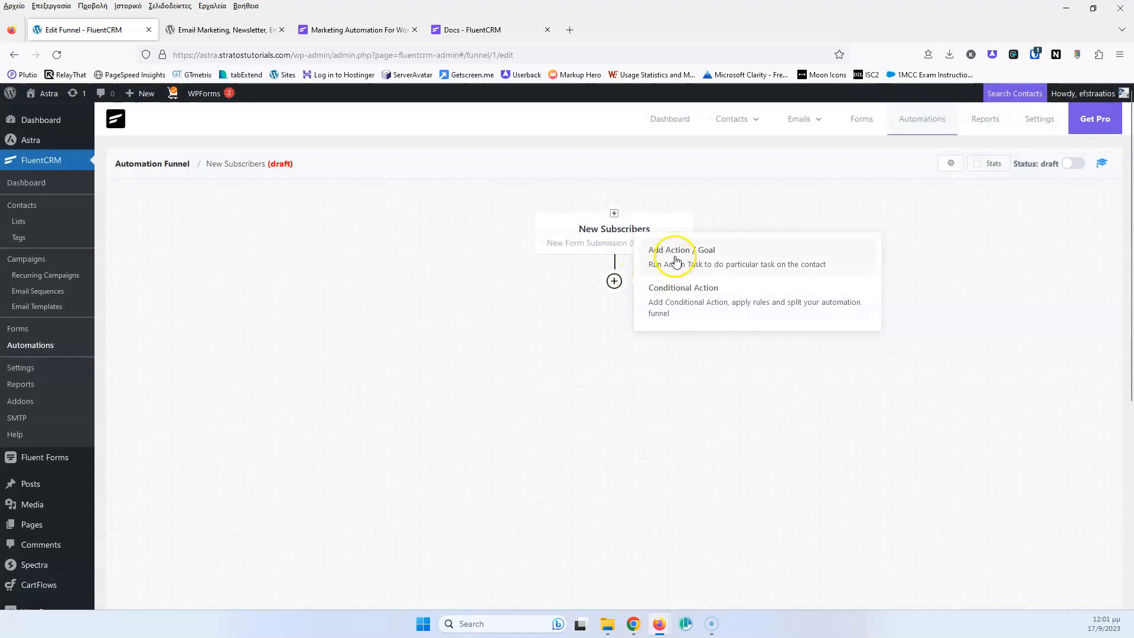
left_click(614, 284)
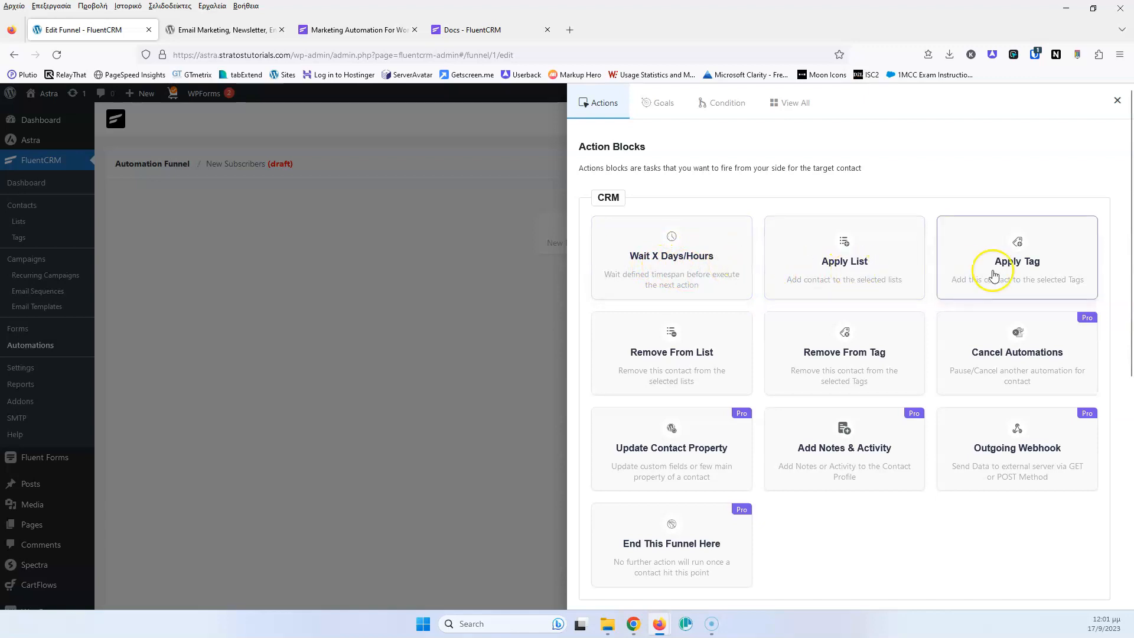
scroll(694, 351, "down", 3)
scroll(687, 487, "down", 3)
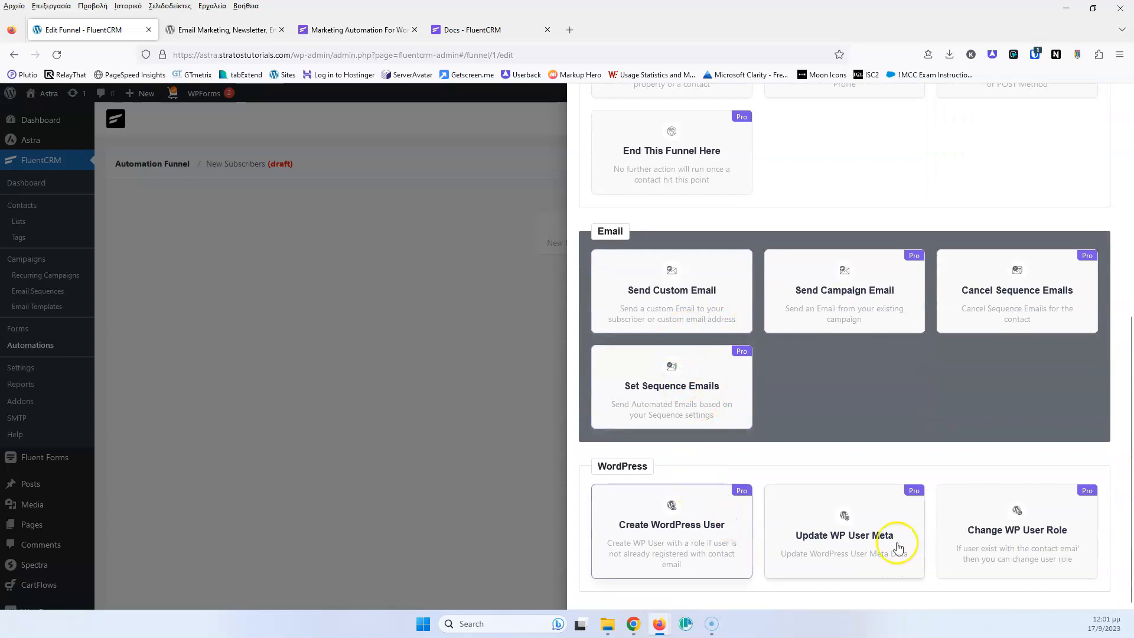
scroll(851, 373, "up", 6)
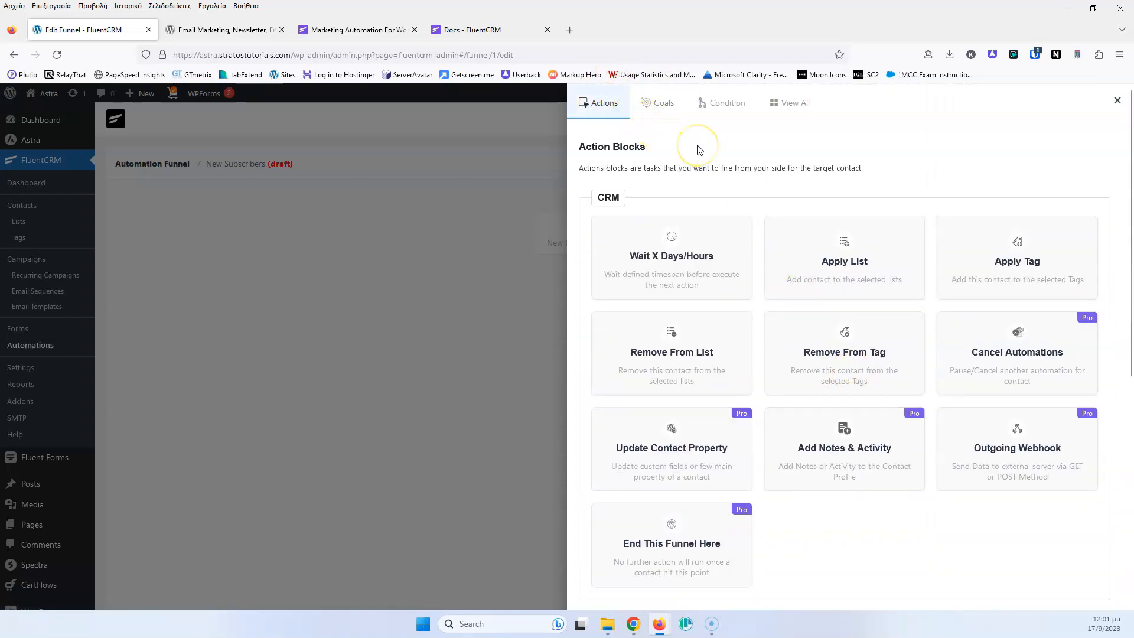
left_click(661, 104)
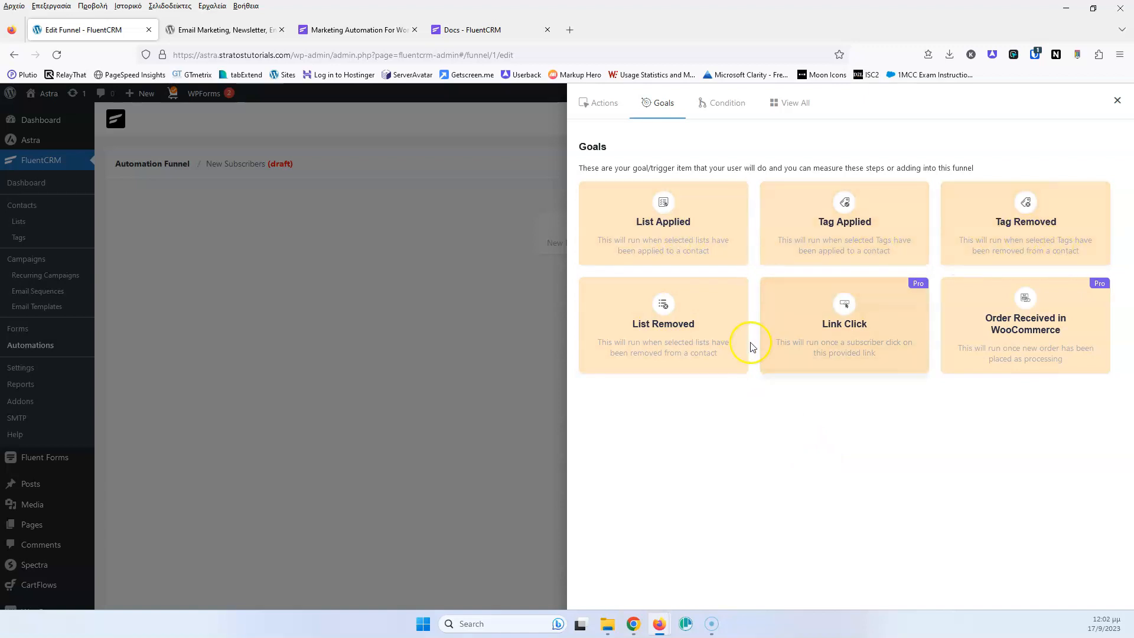
left_click(731, 109)
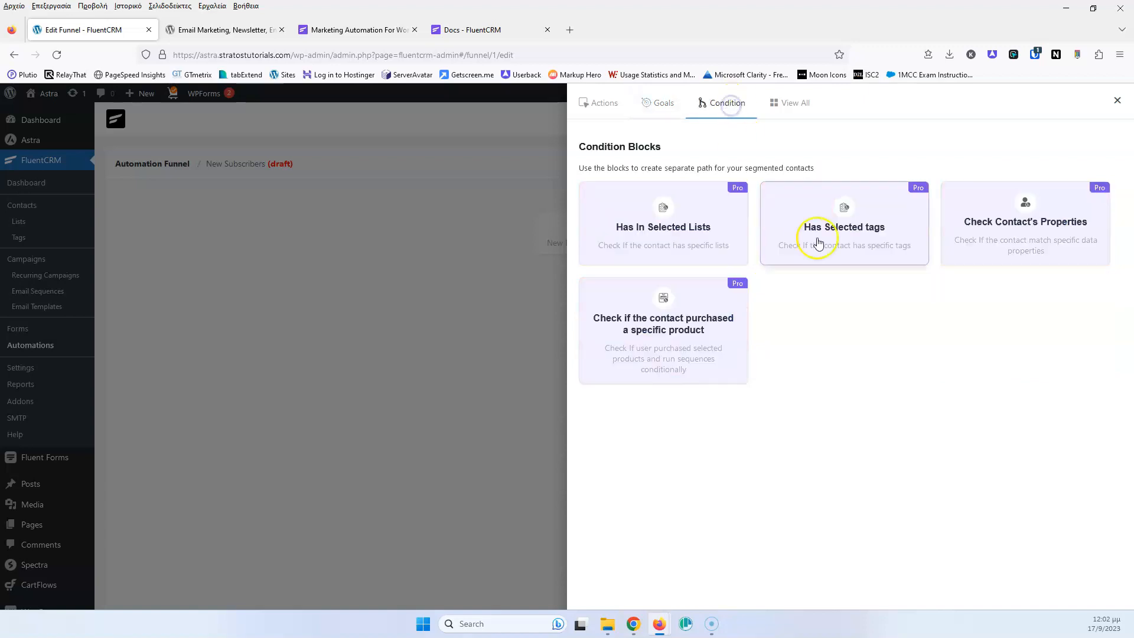
left_click(792, 107)
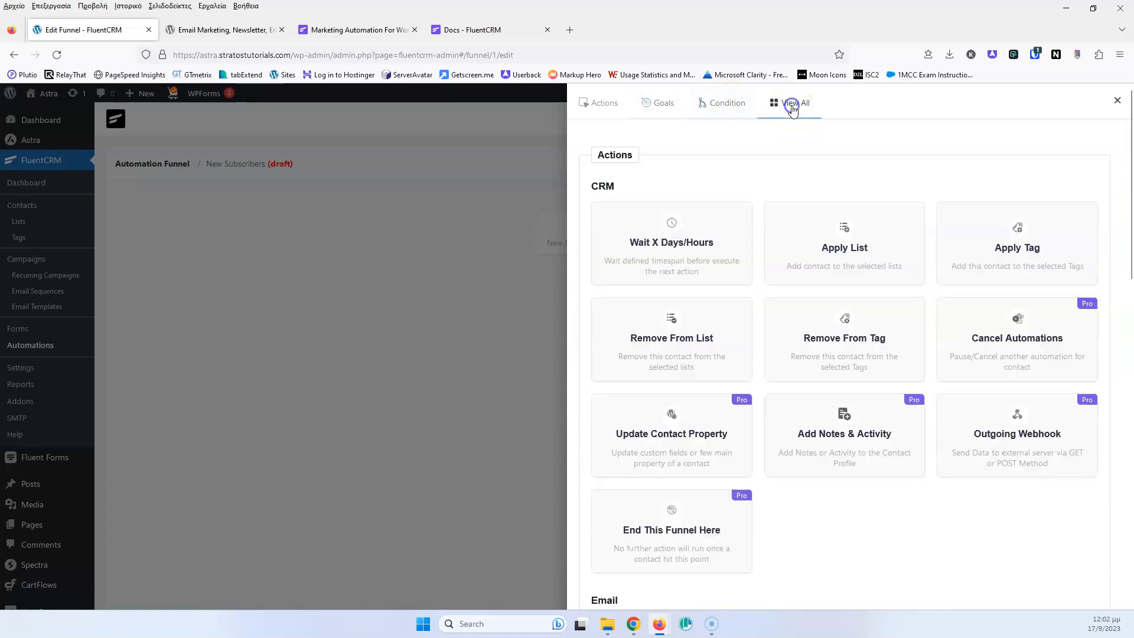
left_click(614, 110)
scroll(733, 218, "down", 3)
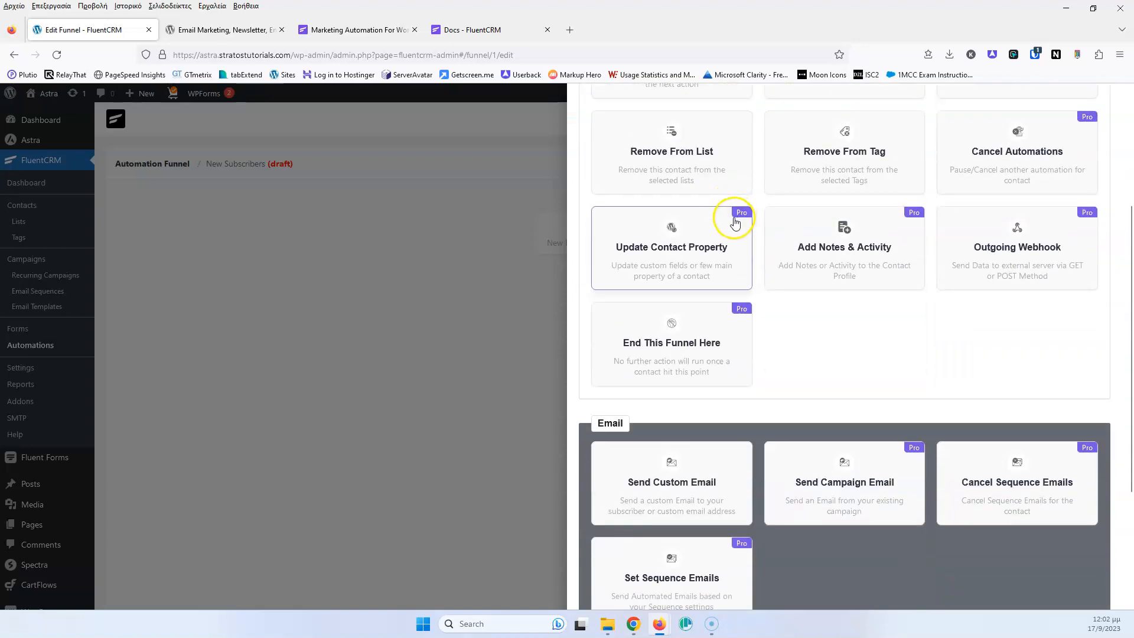
scroll(685, 248, "up", 3)
- Add a Wait X Days/Hours action labelled Wait 3 days with a wait time of 3 days
left_click(658, 261)
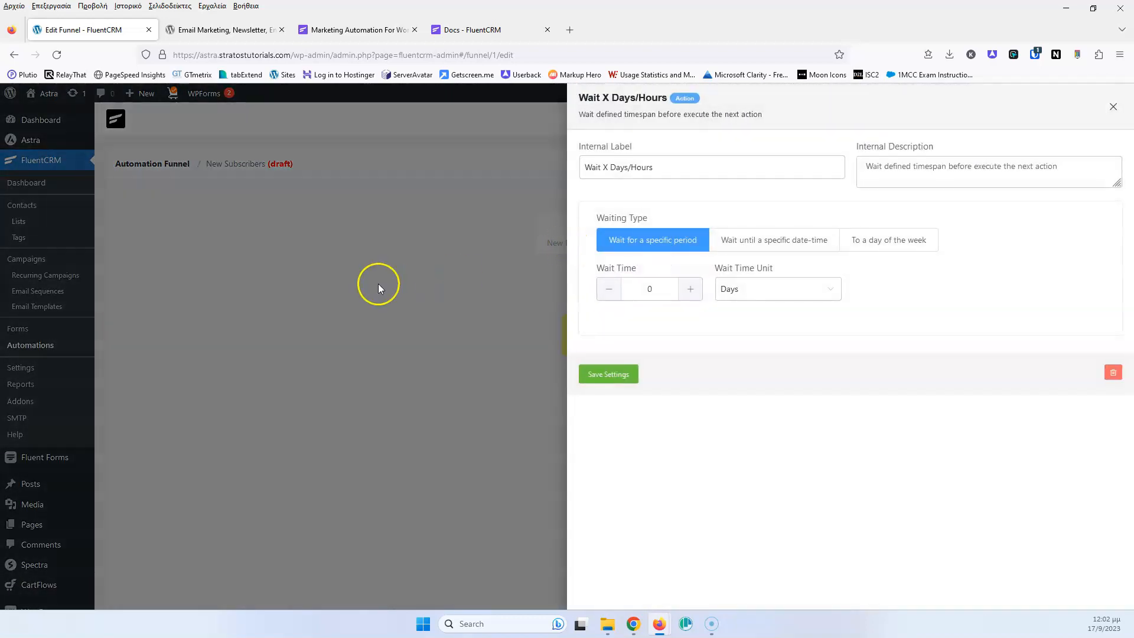
left_click_drag(689, 167, 504, 169)
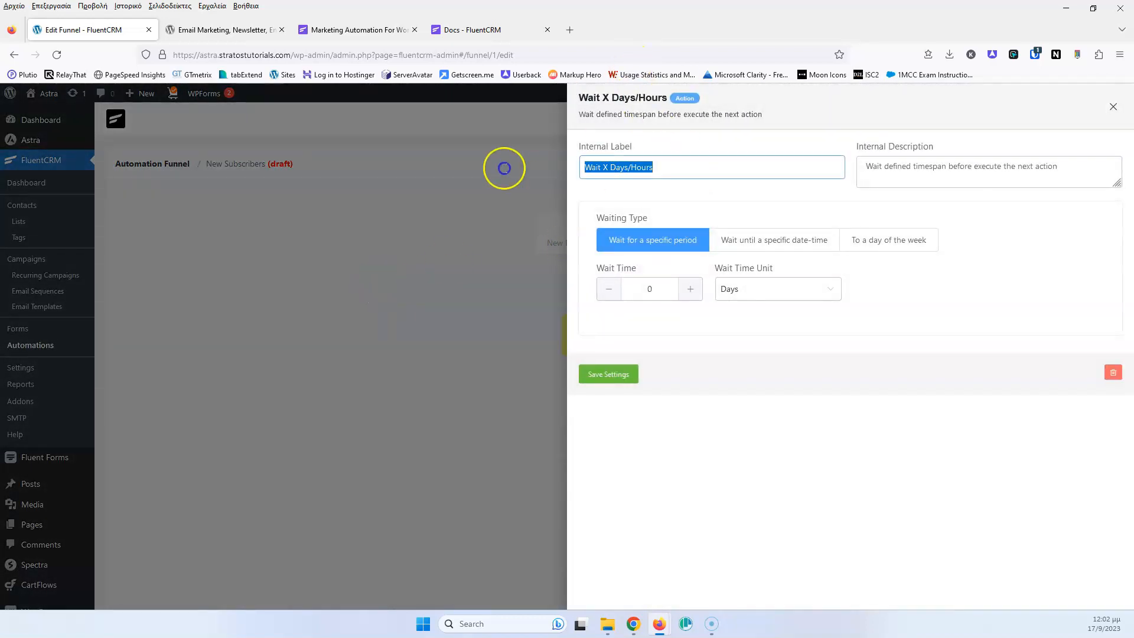
type("Wait")
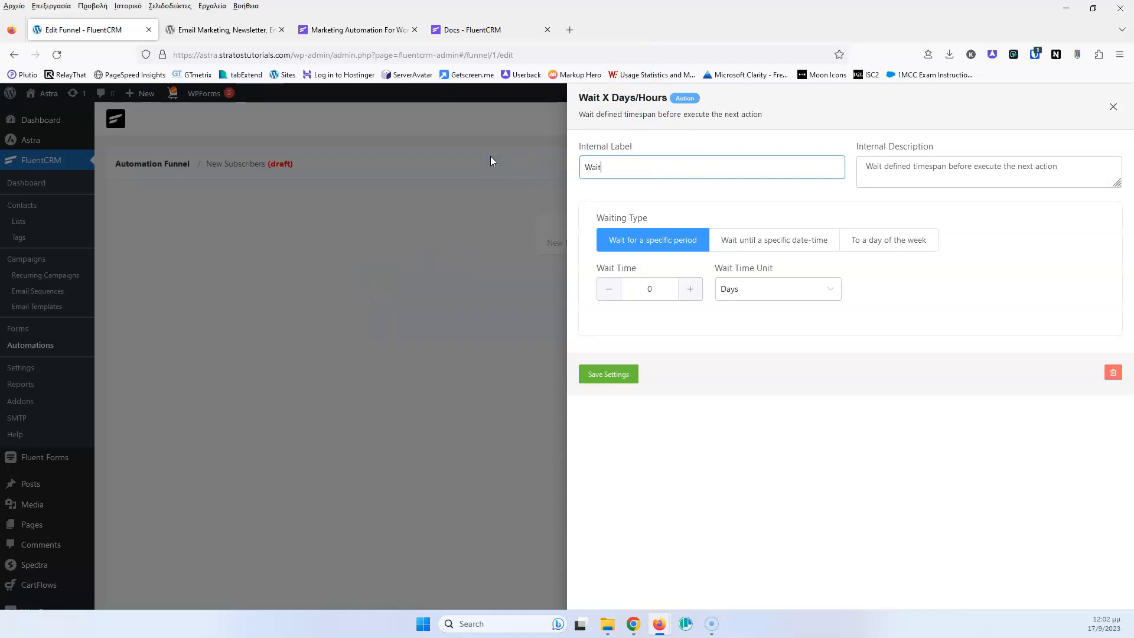
type(" 3 days")
left_click(689, 288)
left_click(690, 288)
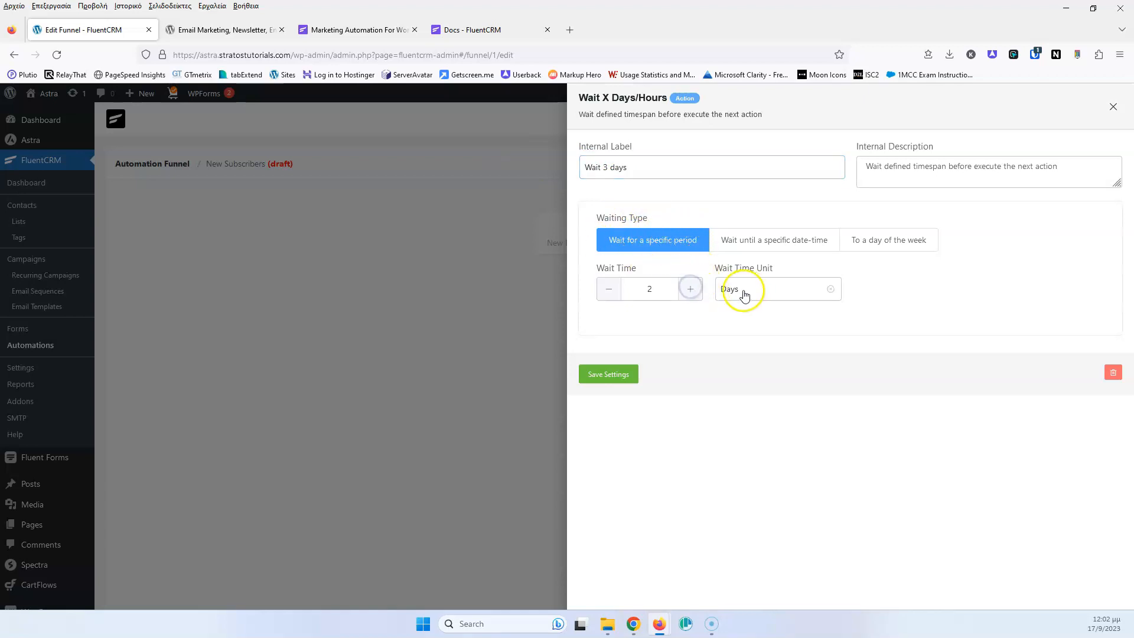
left_click(691, 290)
left_click(744, 296)
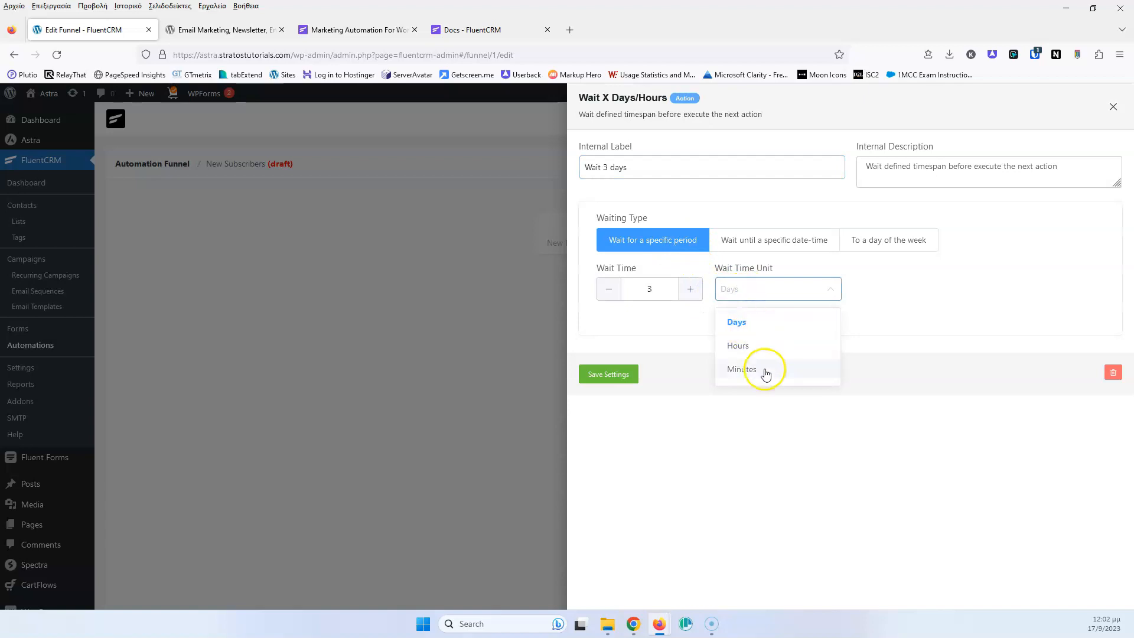
left_click(919, 321)
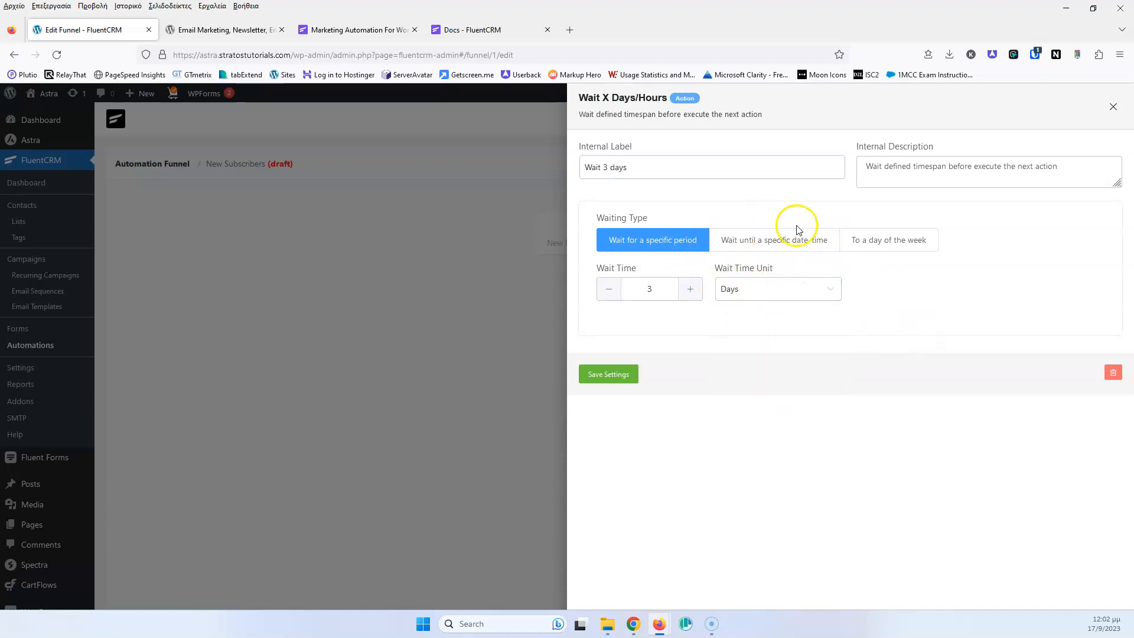
- Check the date-time and day-of-the-week waiting types, return to waiting for a specific period, and save the wait action
left_click(762, 252)
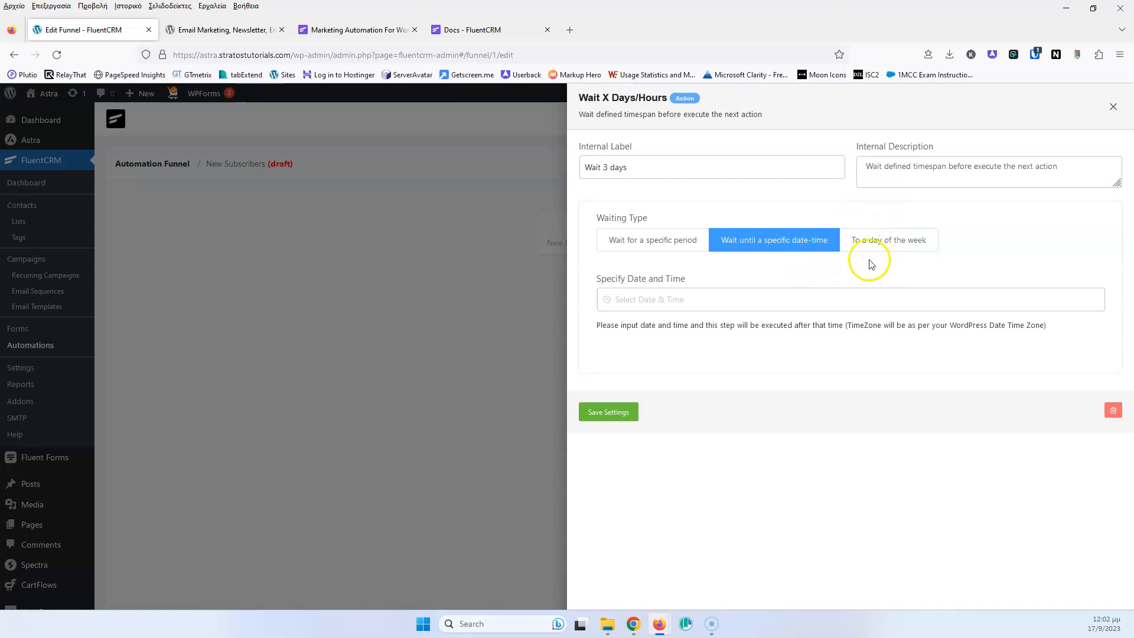
left_click(894, 251)
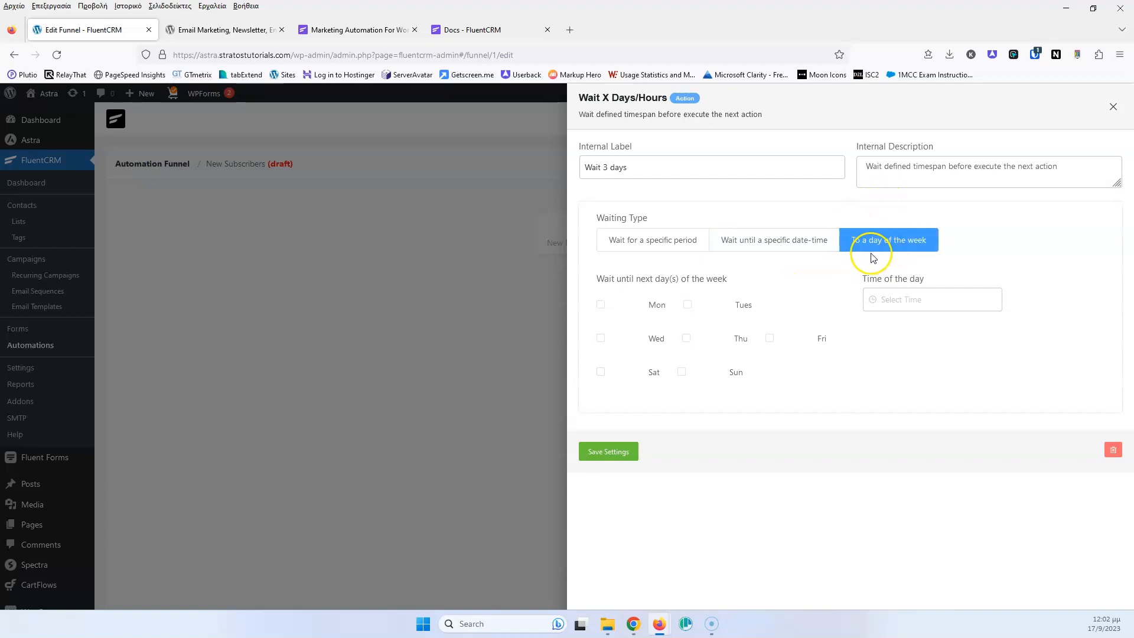
left_click(648, 252)
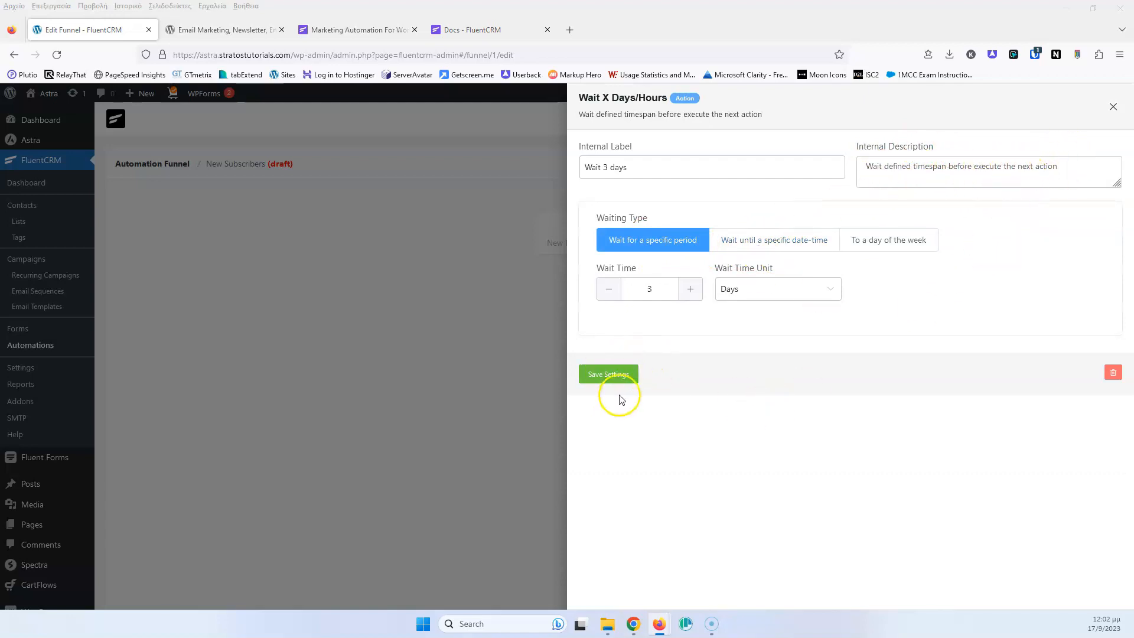
left_click(613, 377)
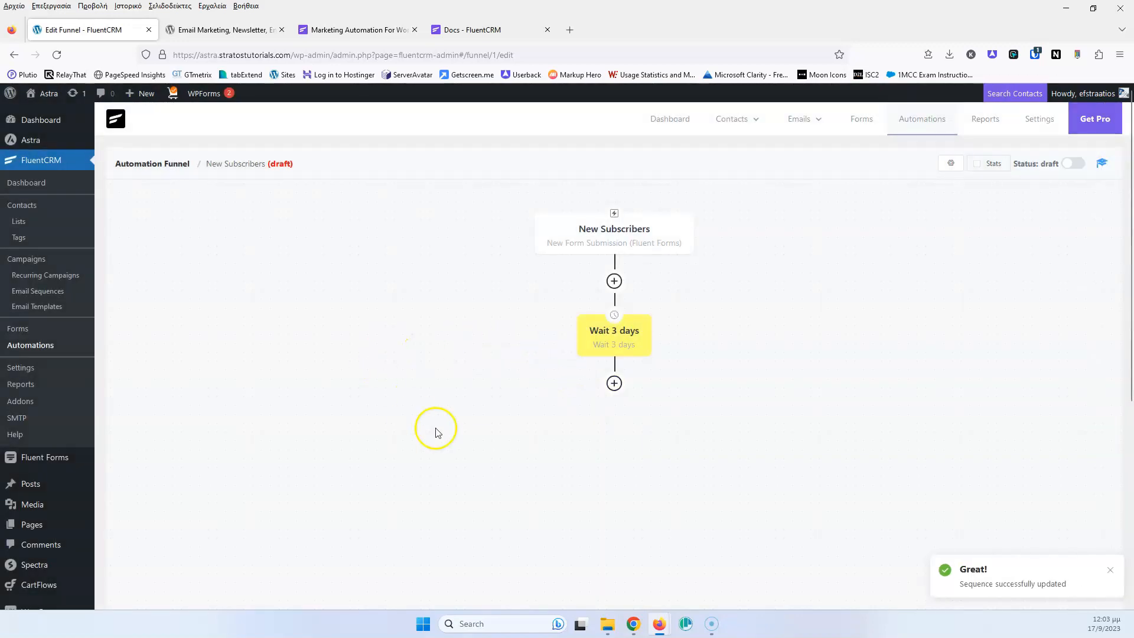
- Reopen the Wait 3 days block to check its settings and save it again
mouse_move(626, 302)
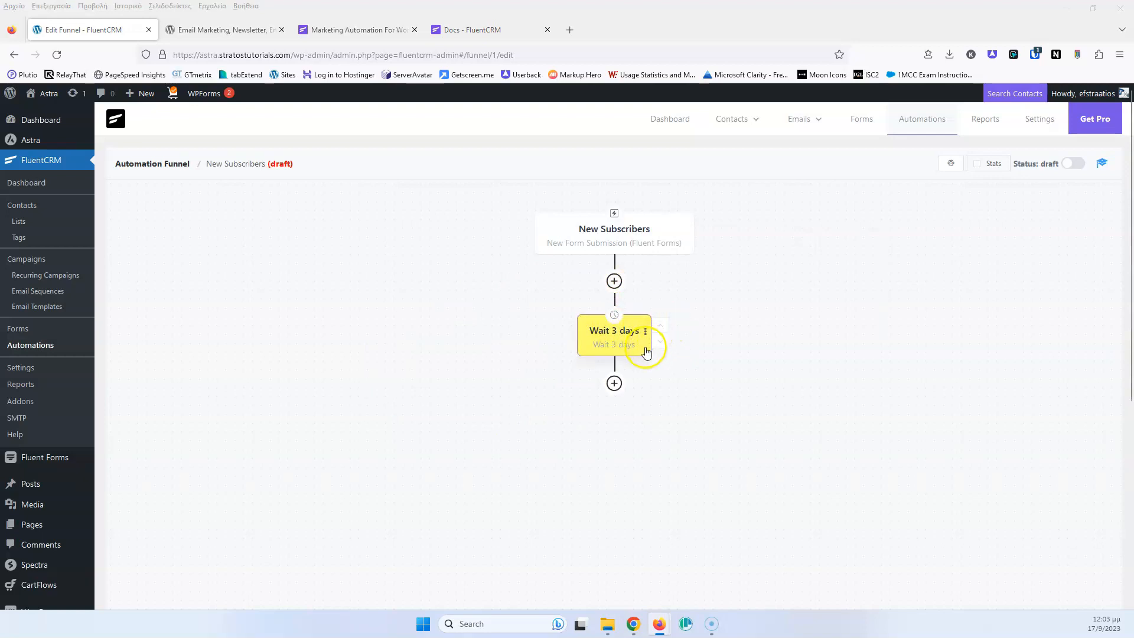
left_click(616, 336)
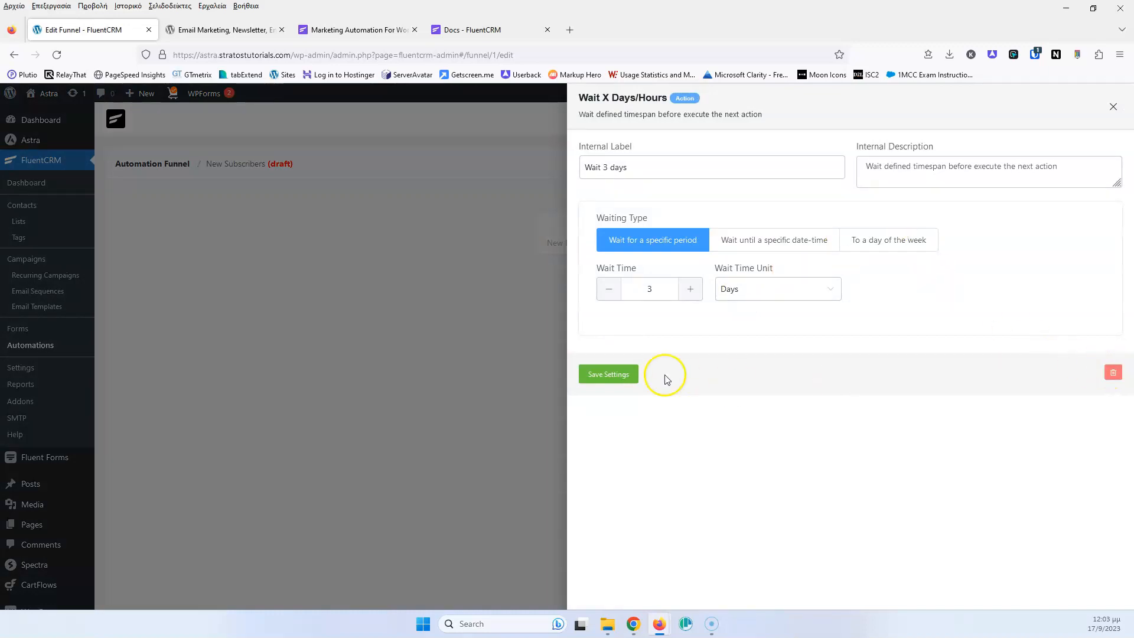
left_click(603, 376)
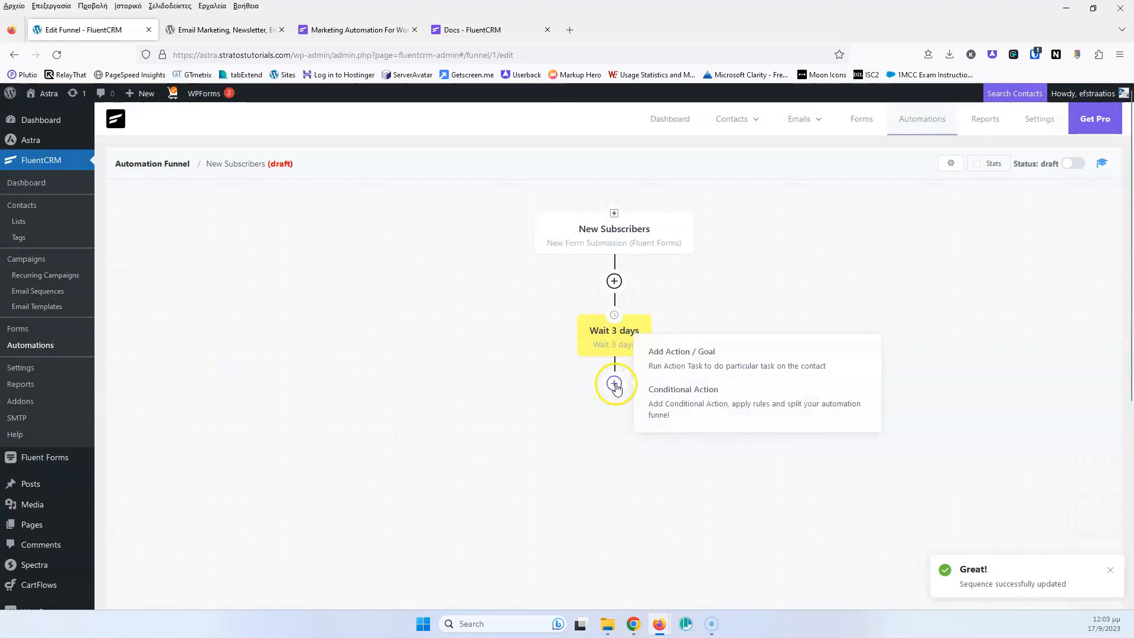
- Add a Send Custom Email action below the Wait 3 days block and label it Welcome Email
left_click(615, 384)
scroll(650, 378, "down", 3)
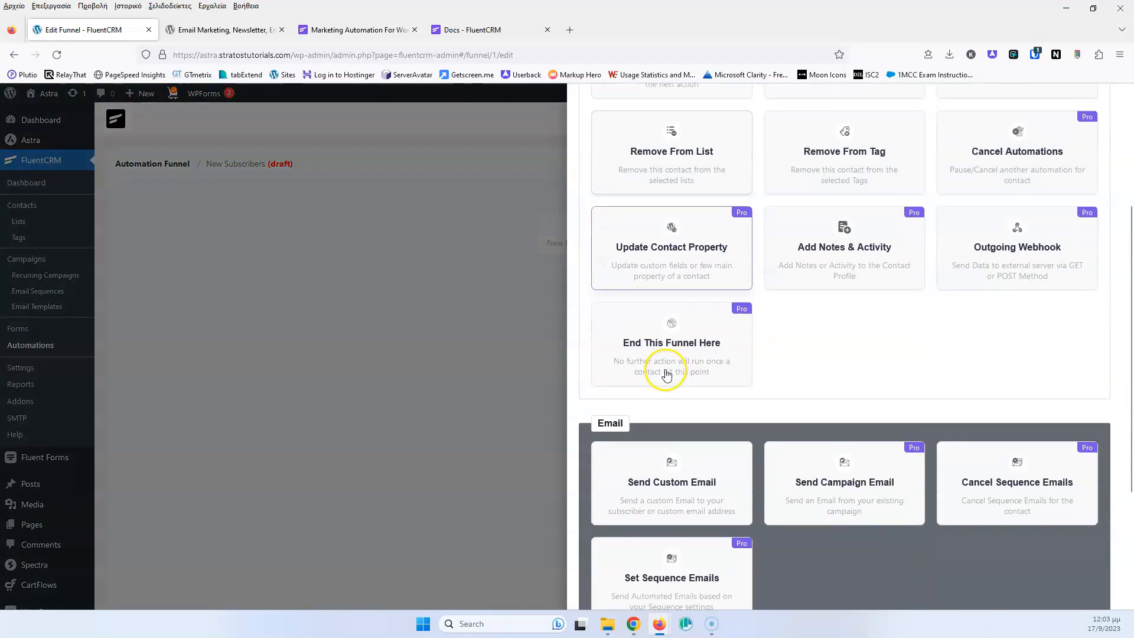
left_click(647, 480)
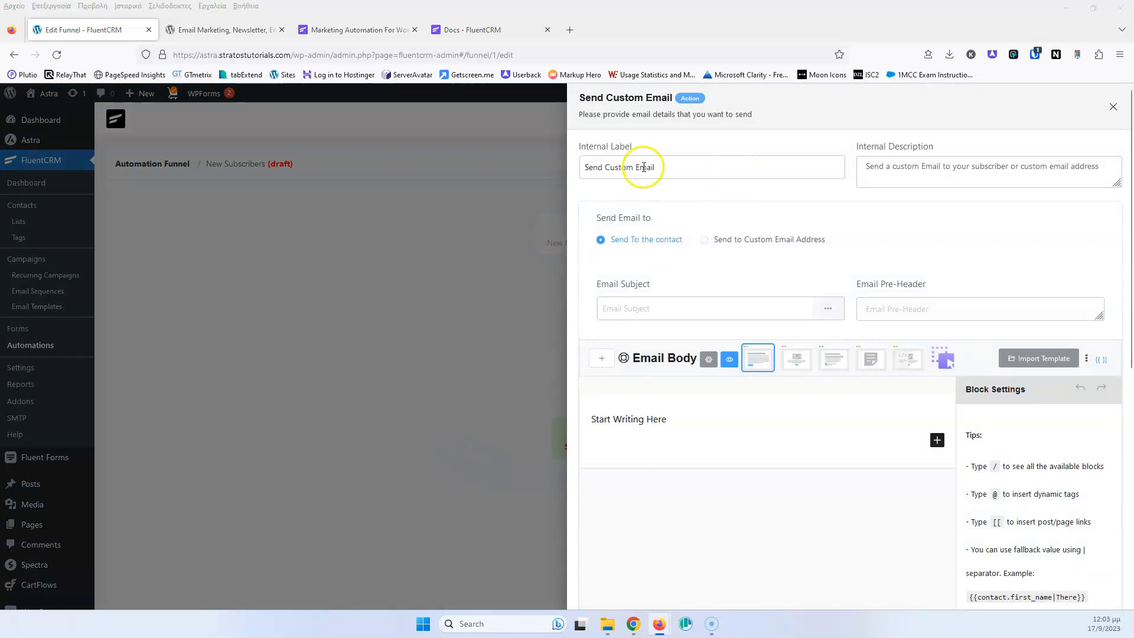
left_click_drag(650, 166, 577, 166)
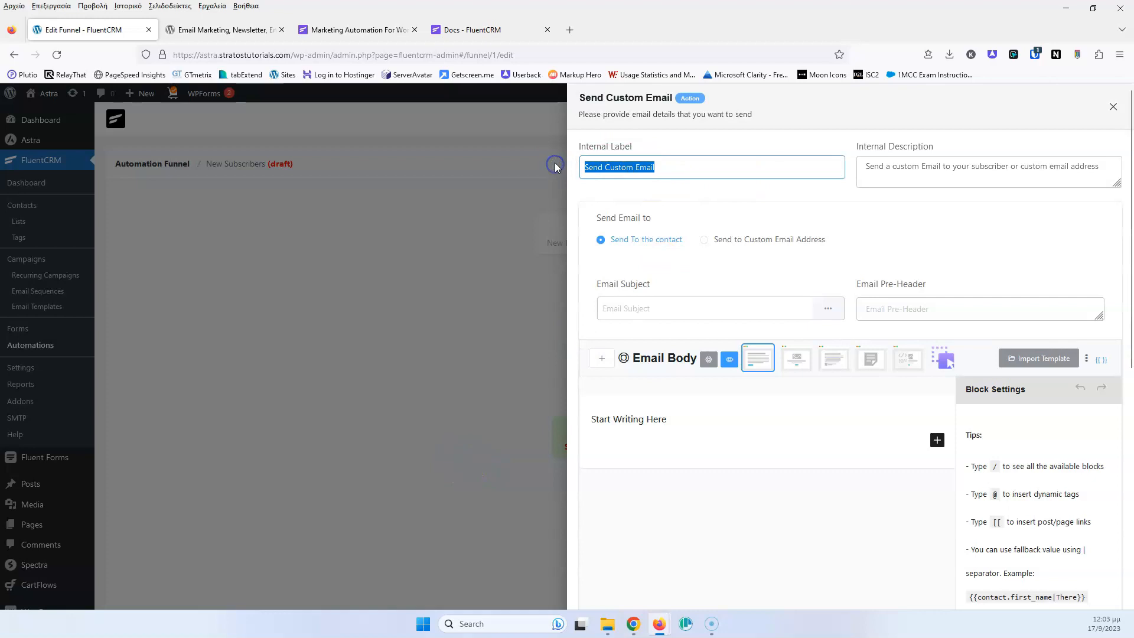
type("Welc")
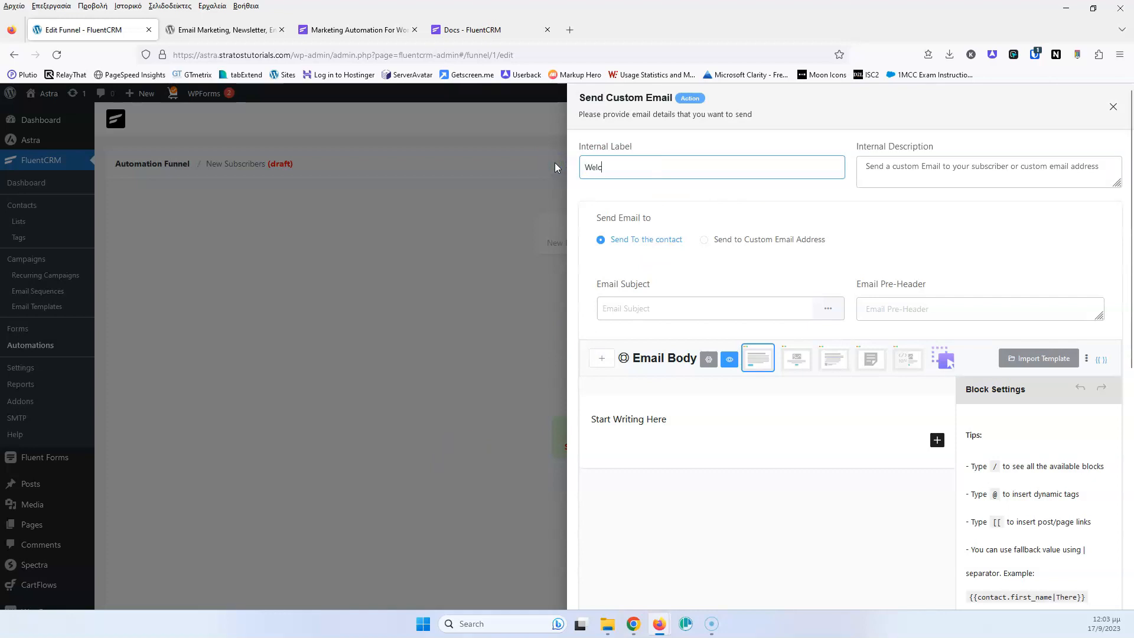
type("ome Email")
left_click(1008, 158)
left_click(958, 165)
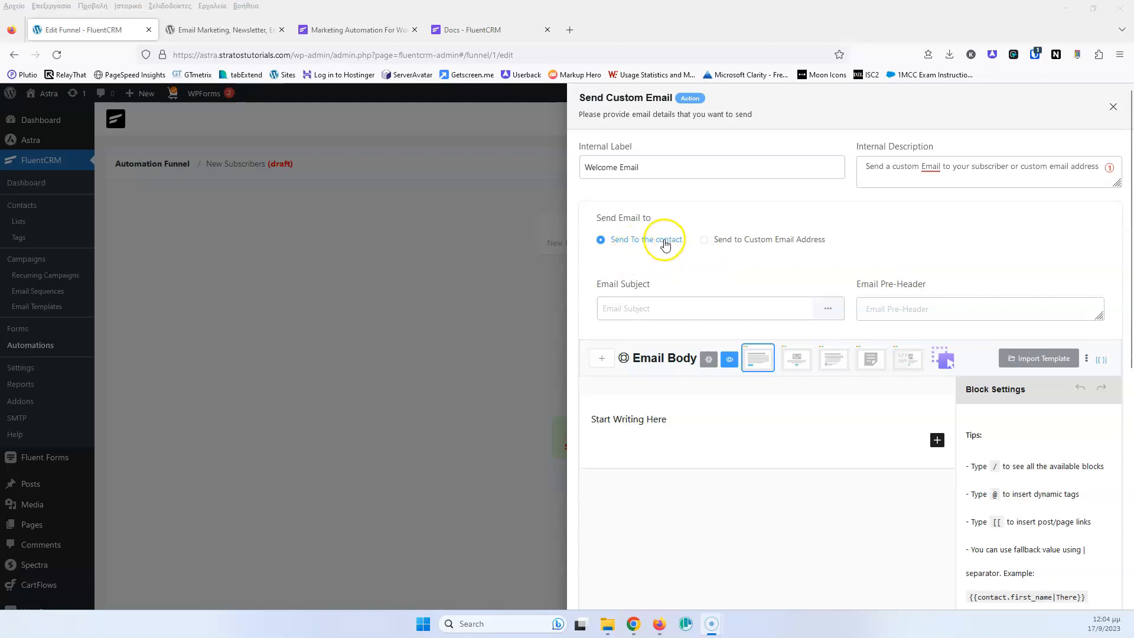
- Set the welcome email's subject to "Welcome" followed by the contact's full name smartcode {{contact.full_name}}
left_click(660, 309)
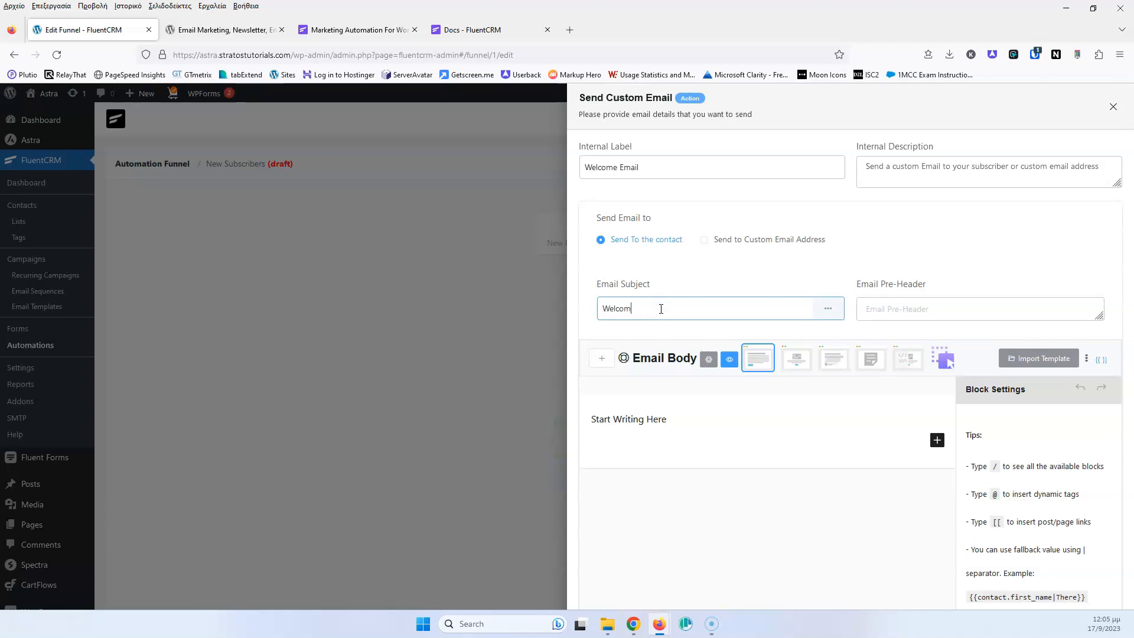
left_click(837, 313)
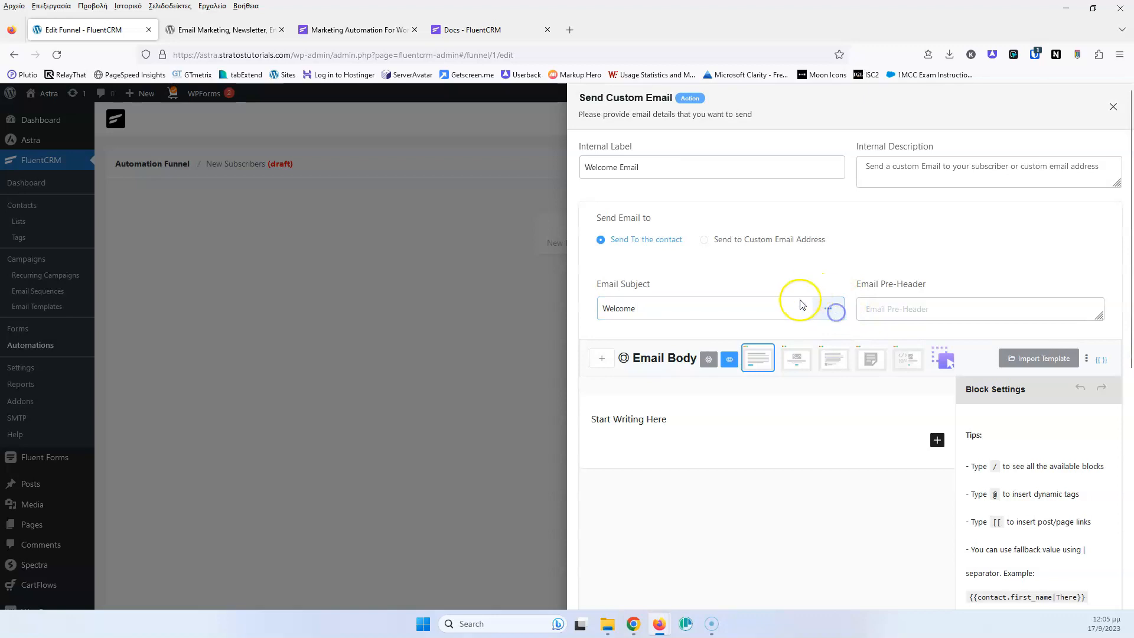
left_click(830, 310)
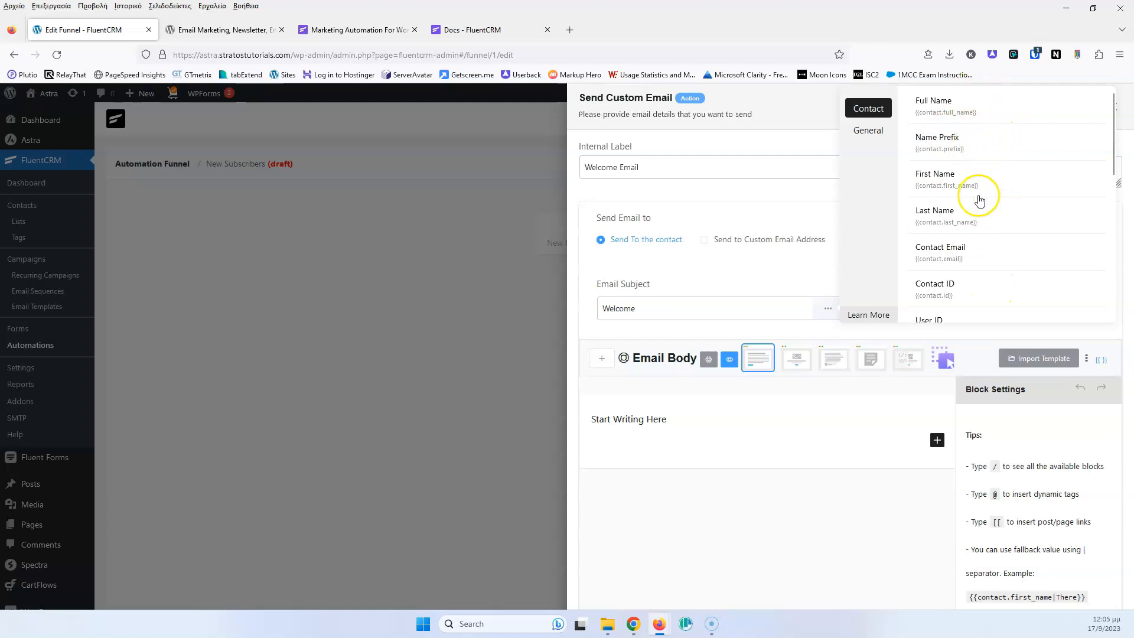
scroll(964, 221, "down", 1)
scroll(963, 221, "down", 5)
scroll(964, 221, "up", 6)
left_click(982, 106)
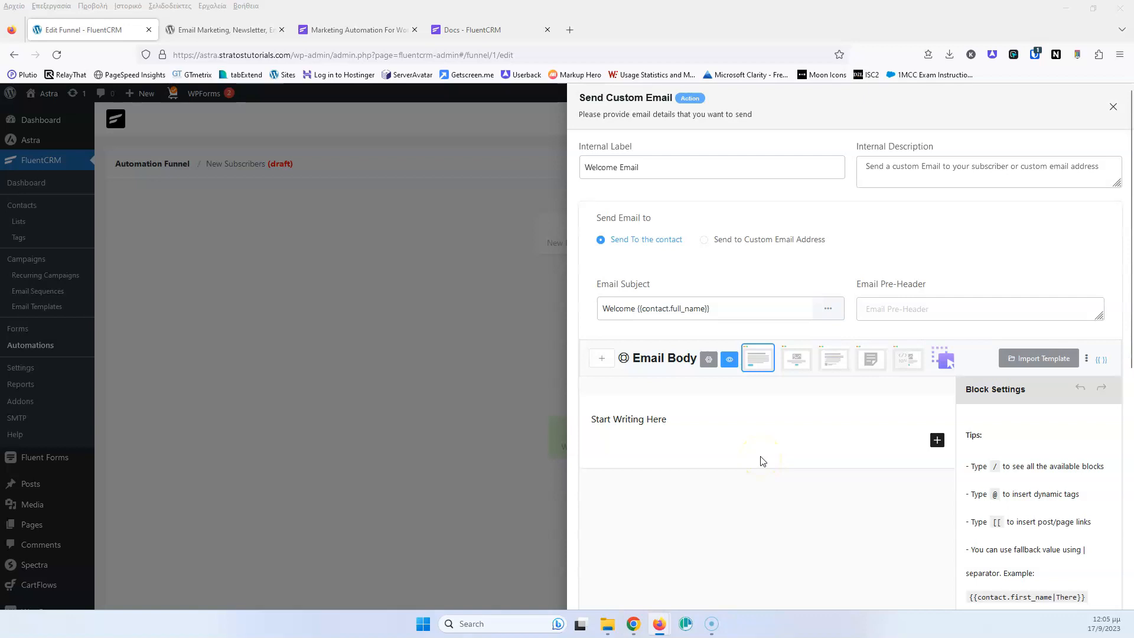
left_click(645, 311)
- Replace the placeholder text in the email body with "Hi" and start a new paragraph below it
left_click(849, 423)
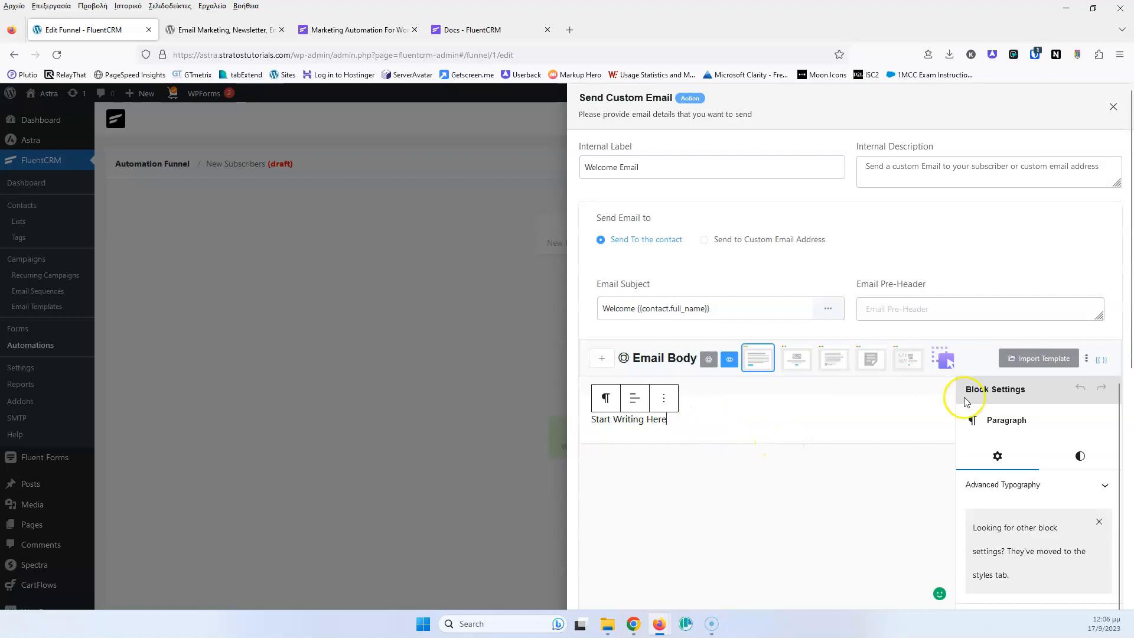
left_click_drag(716, 420, 584, 420)
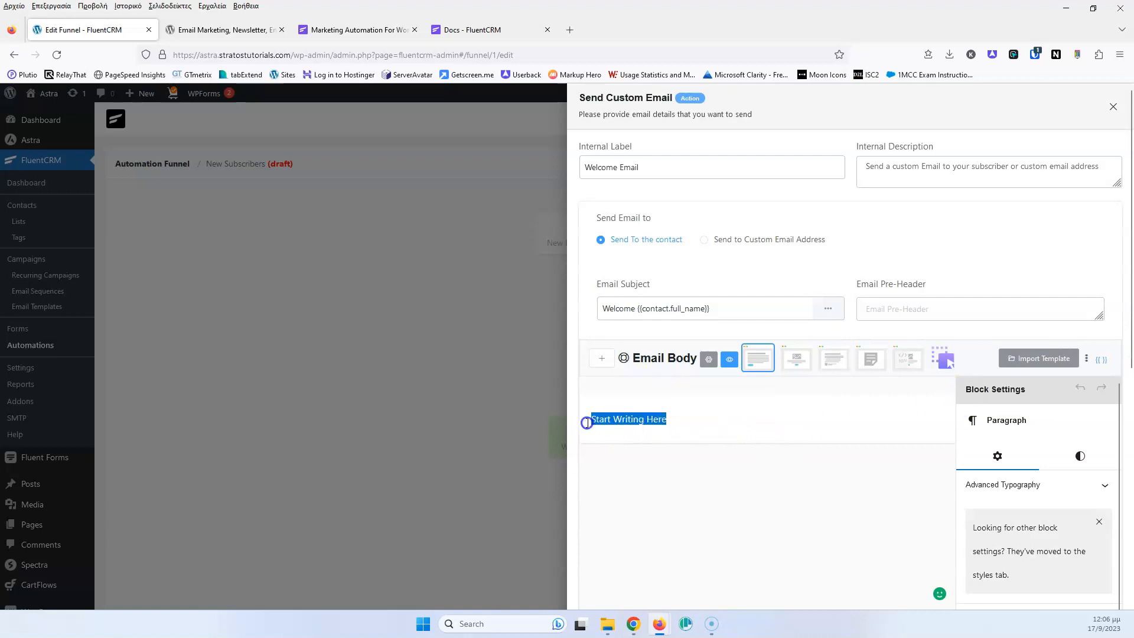
type("Hi")
key("Return")
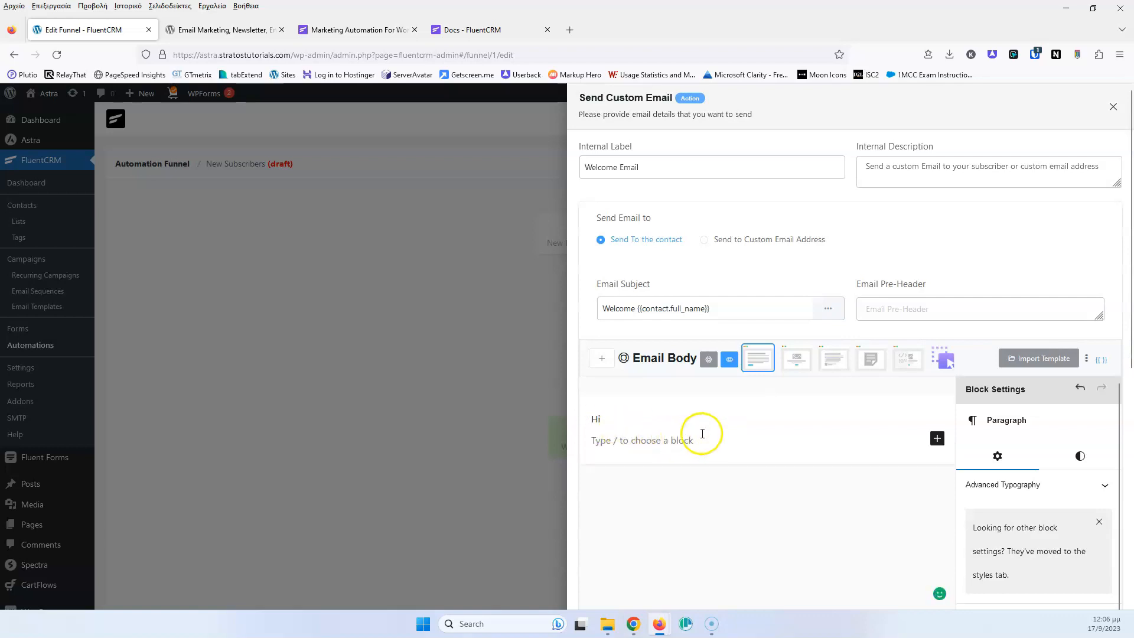
- Check the smartcodes available for the email body and the templates that can be imported, without inserting any
left_click(1102, 362)
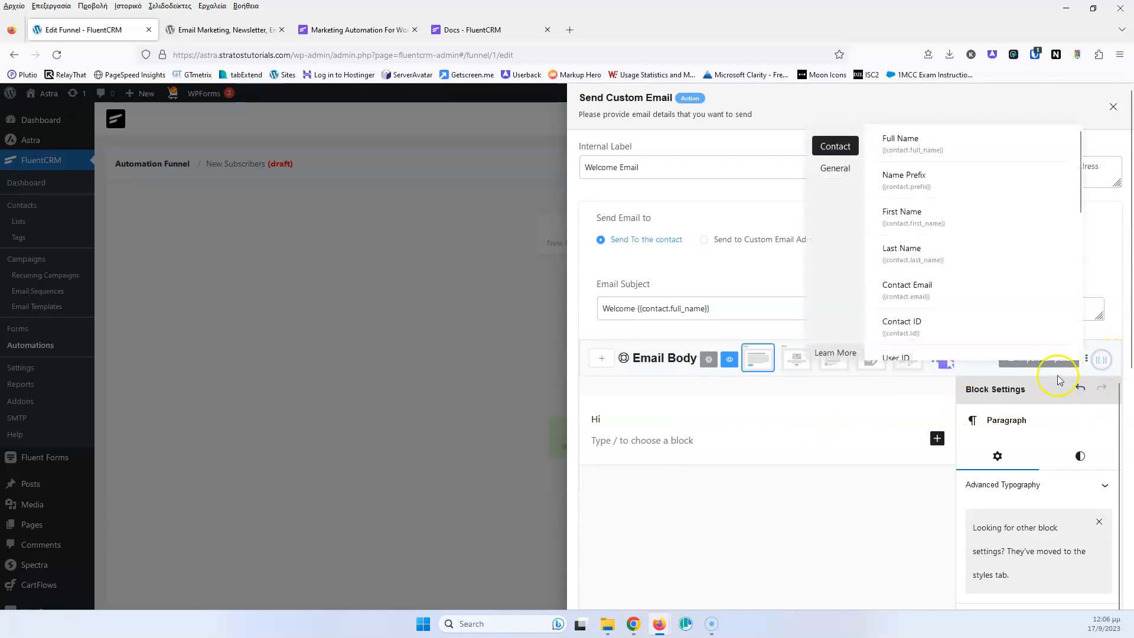
left_click(776, 432)
left_click(804, 436)
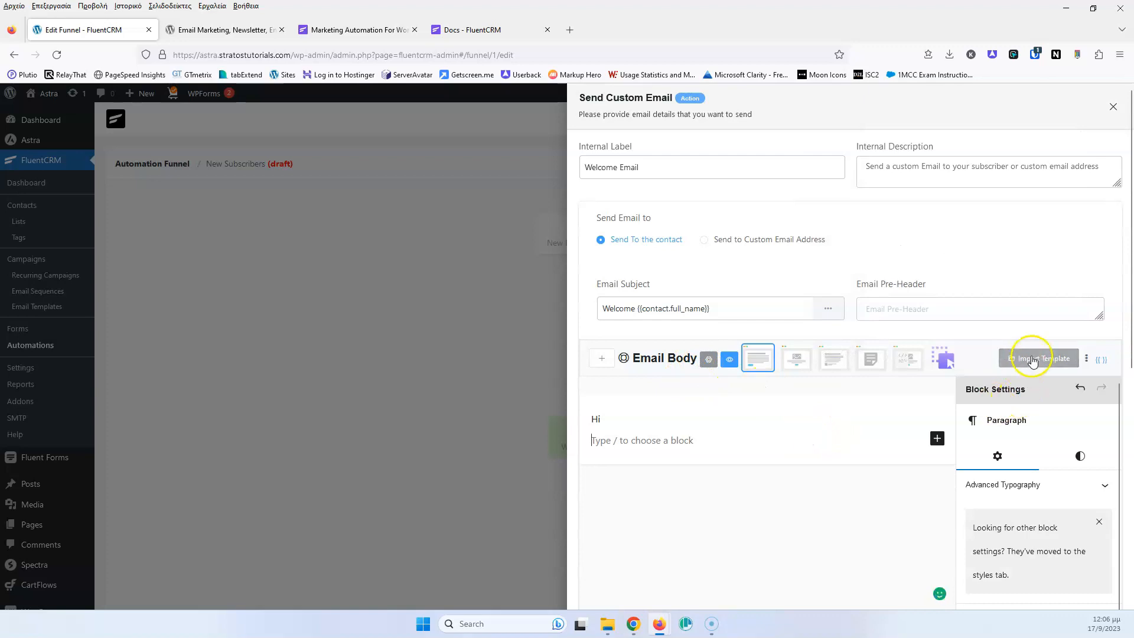
left_click(1032, 362)
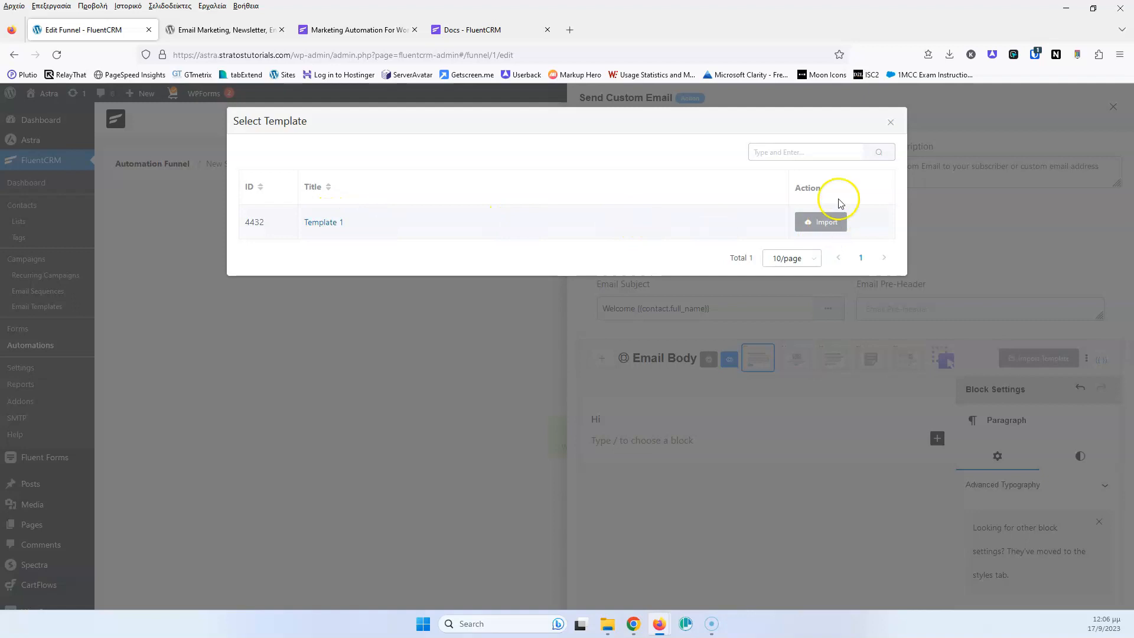
left_click(890, 122)
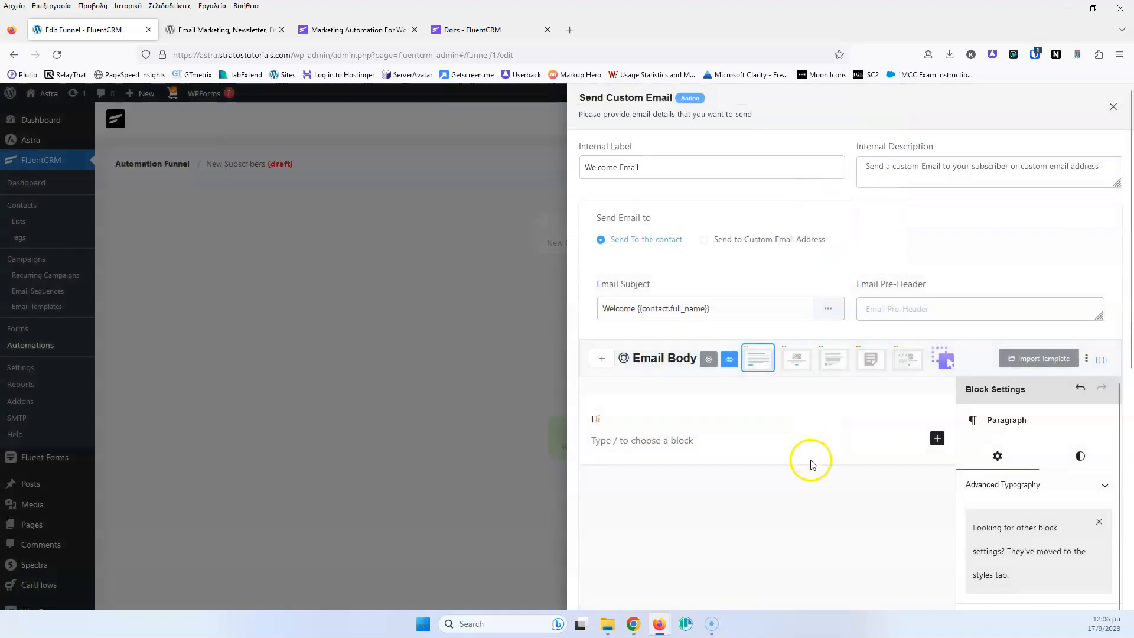
- Save the Welcome Email action's settings and publish the New Subscribers automation
scroll(810, 464, "down", 7)
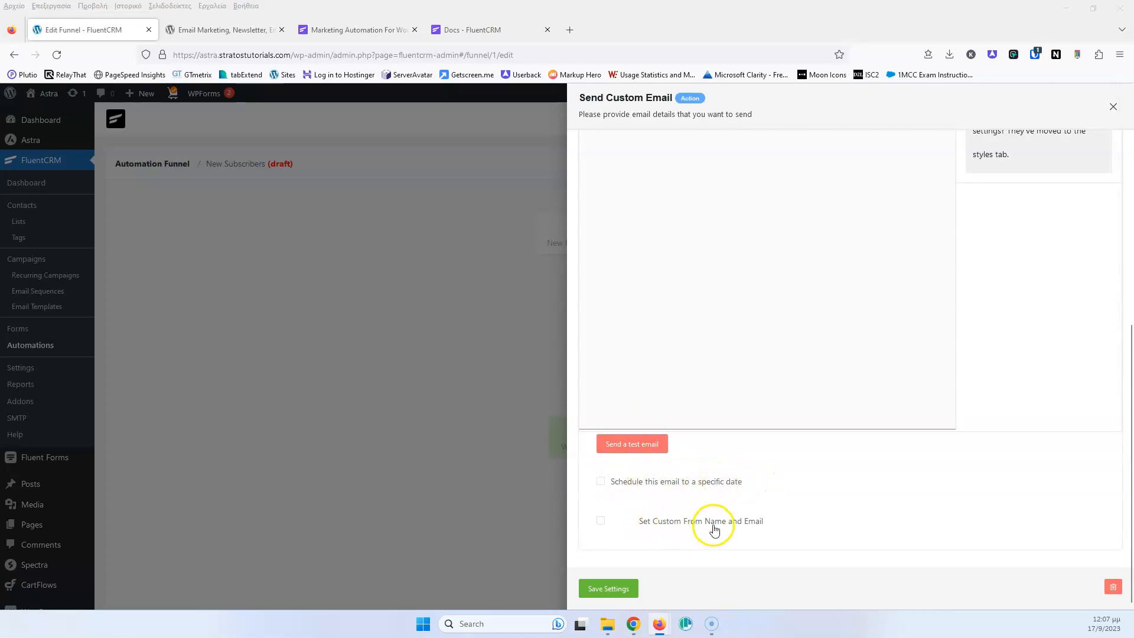
left_click(598, 588)
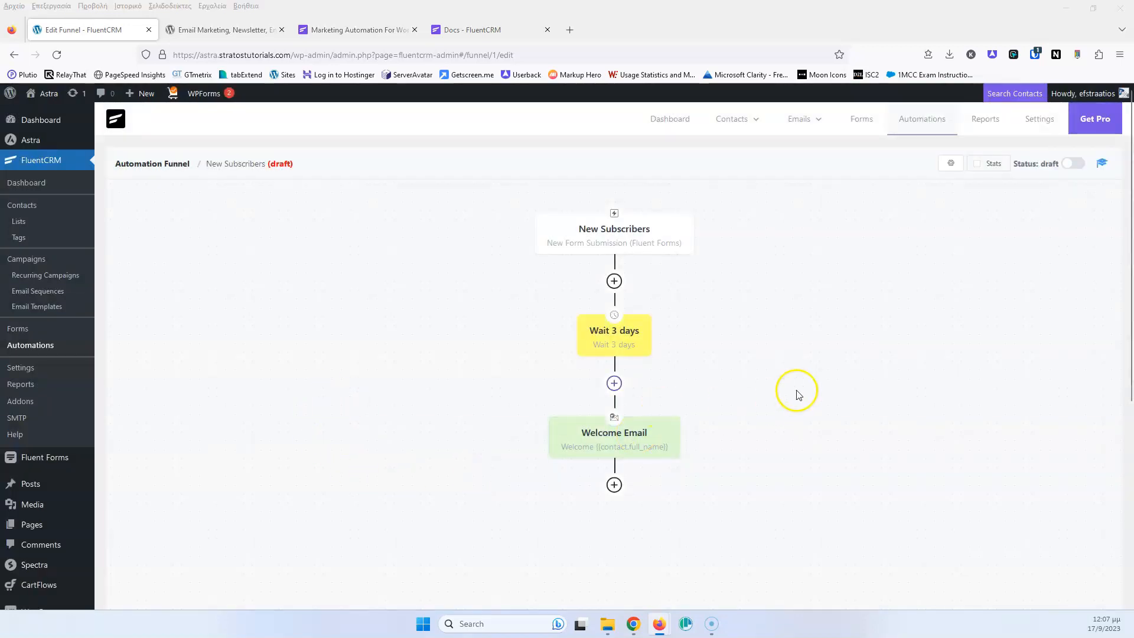
left_click(1072, 165)
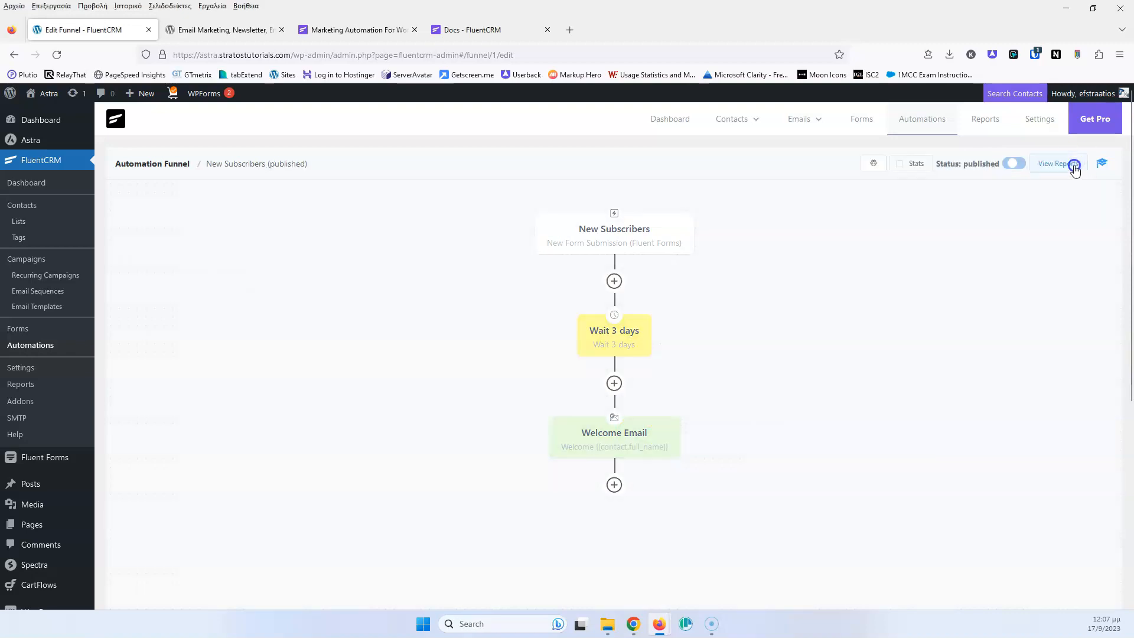
- Show the funnel's stats and review the primary trigger options, keeping CRM - New Form Submission (Fluent Forms)
left_click(907, 168)
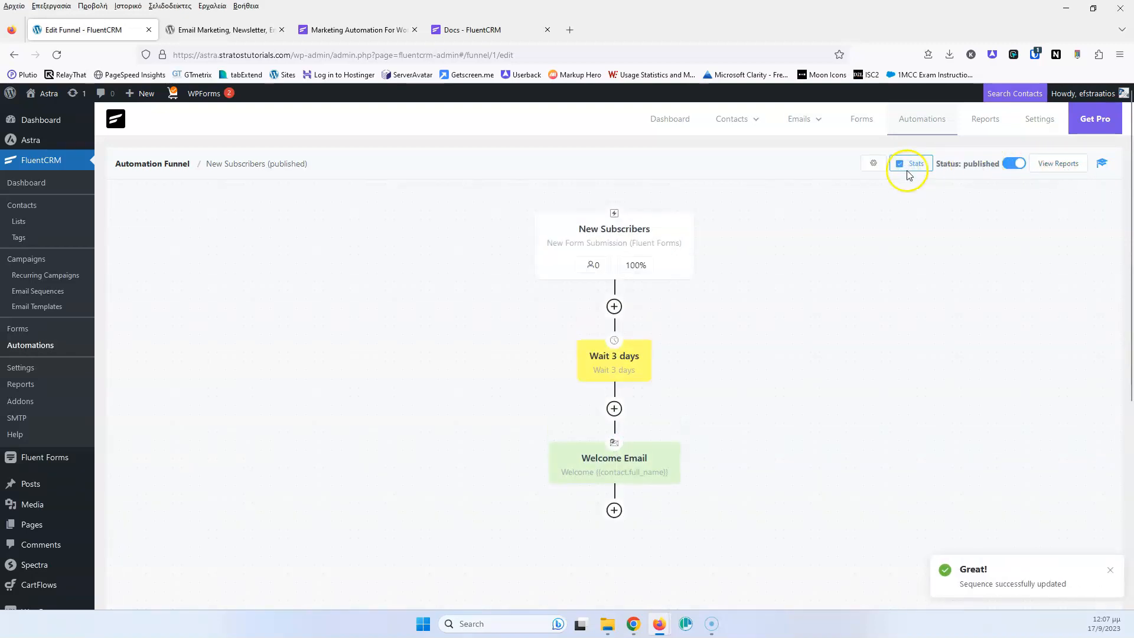
left_click(873, 163)
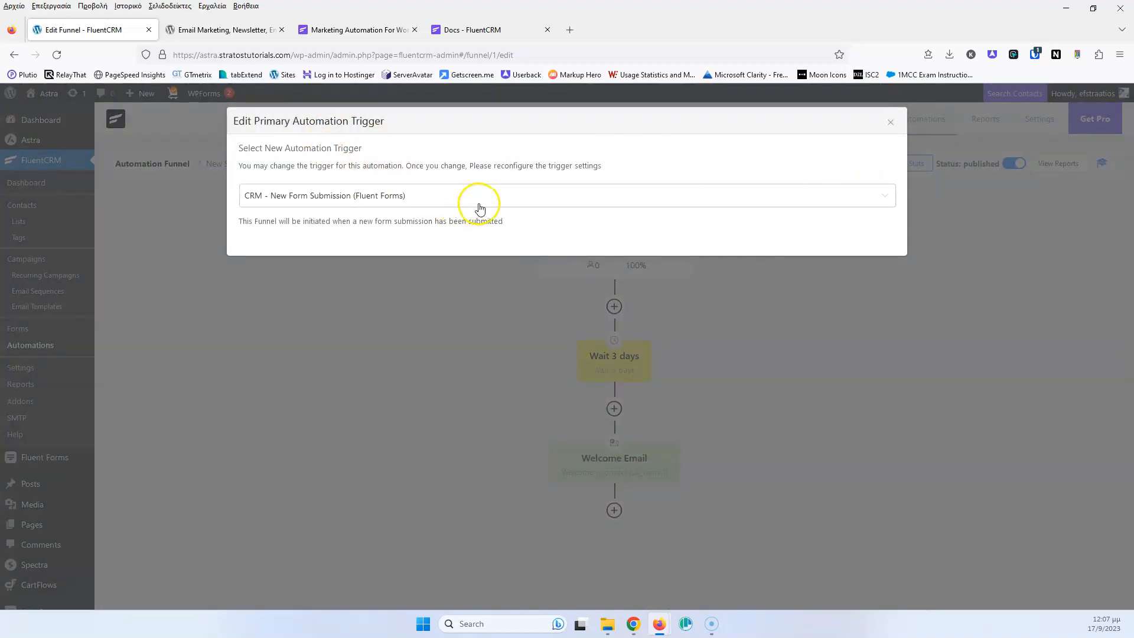
left_click(433, 203)
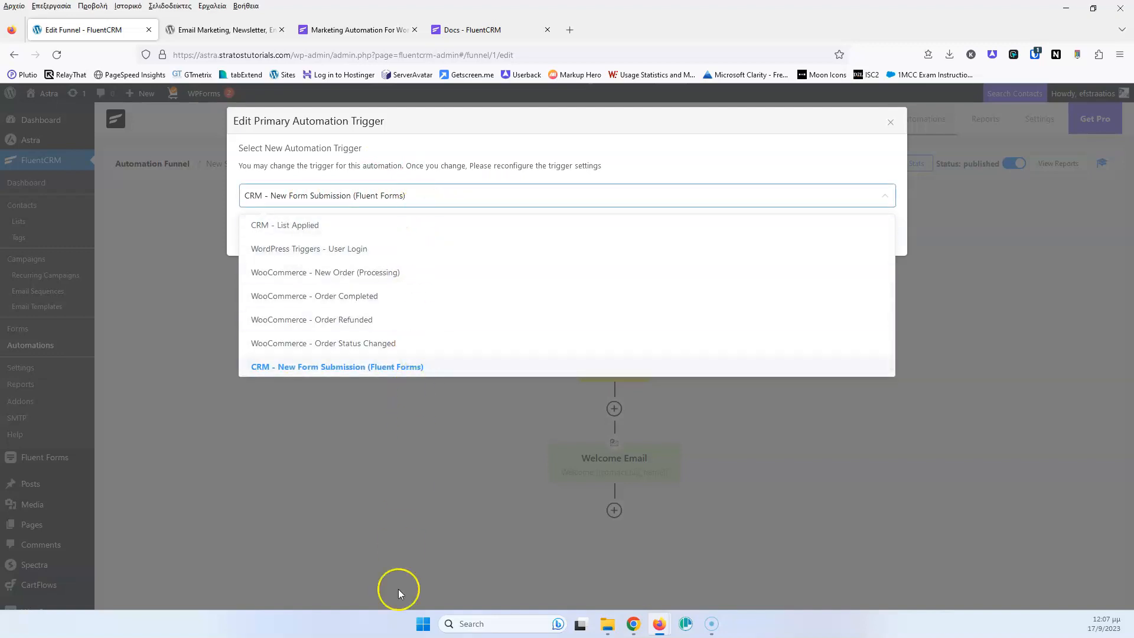
left_click(484, 367)
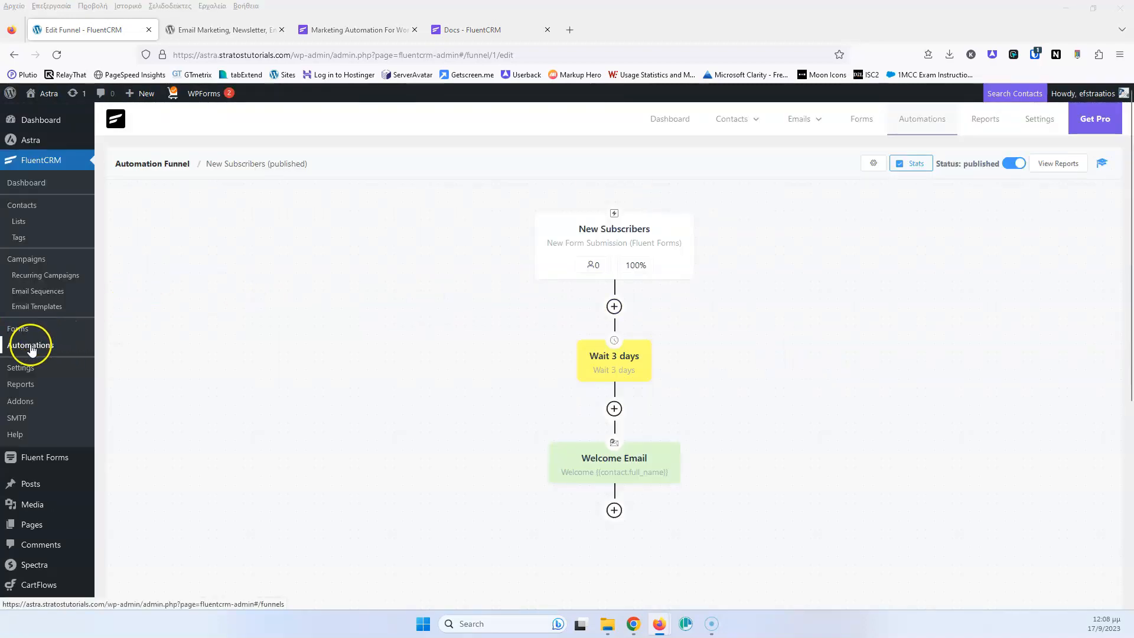
- Return to the automation list and examine the report for the New Subscribers automation
left_click(70, 345)
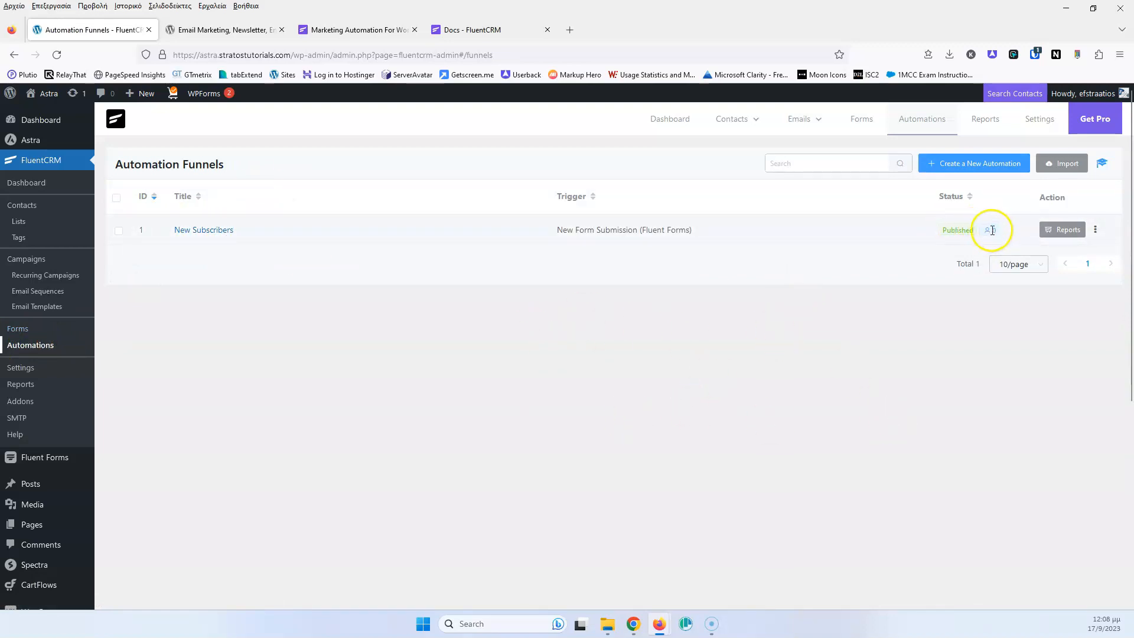
left_click(1060, 231)
scroll(445, 309, "down", 5)
scroll(445, 311, "up", 5)
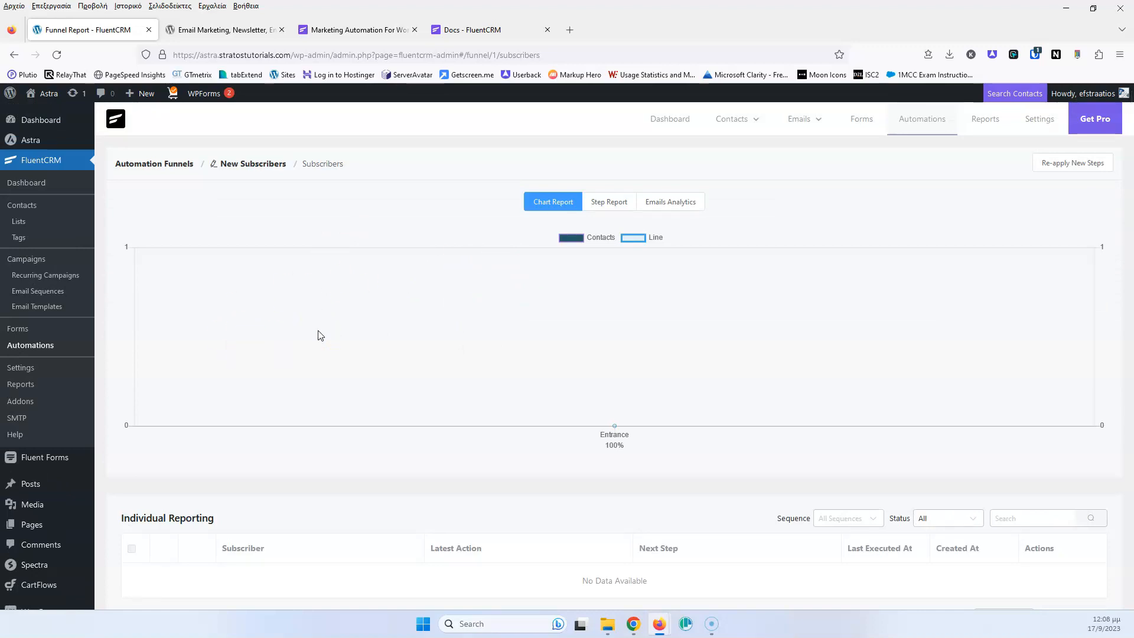
- View FluentCRM's Reports page and the email campaign list, and go back to Automations
left_click(23, 385)
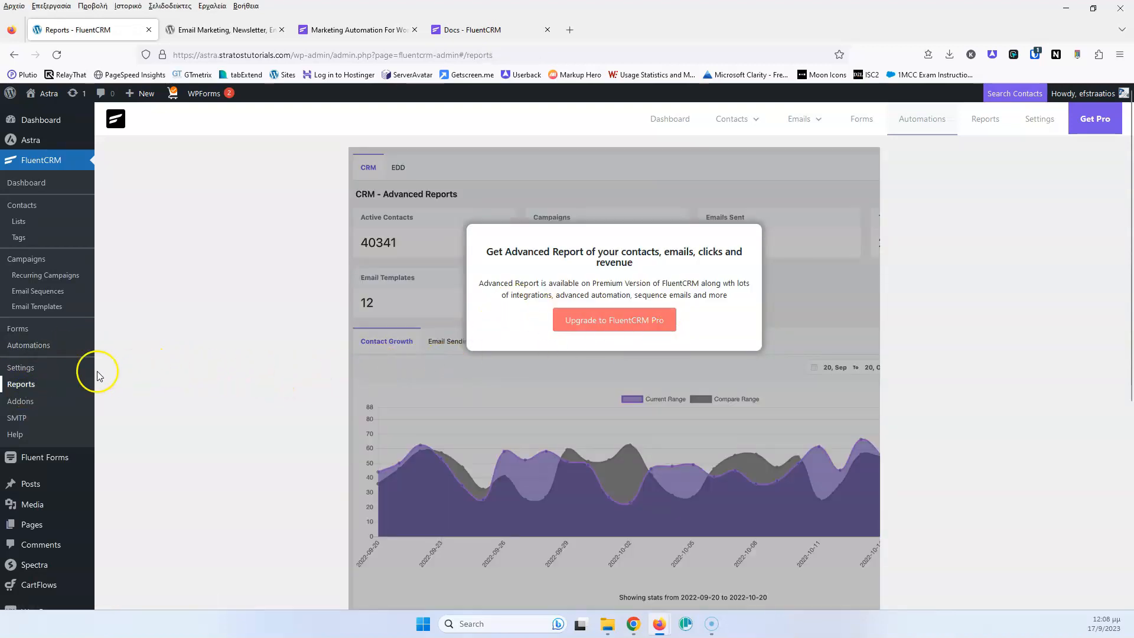
left_click(39, 265)
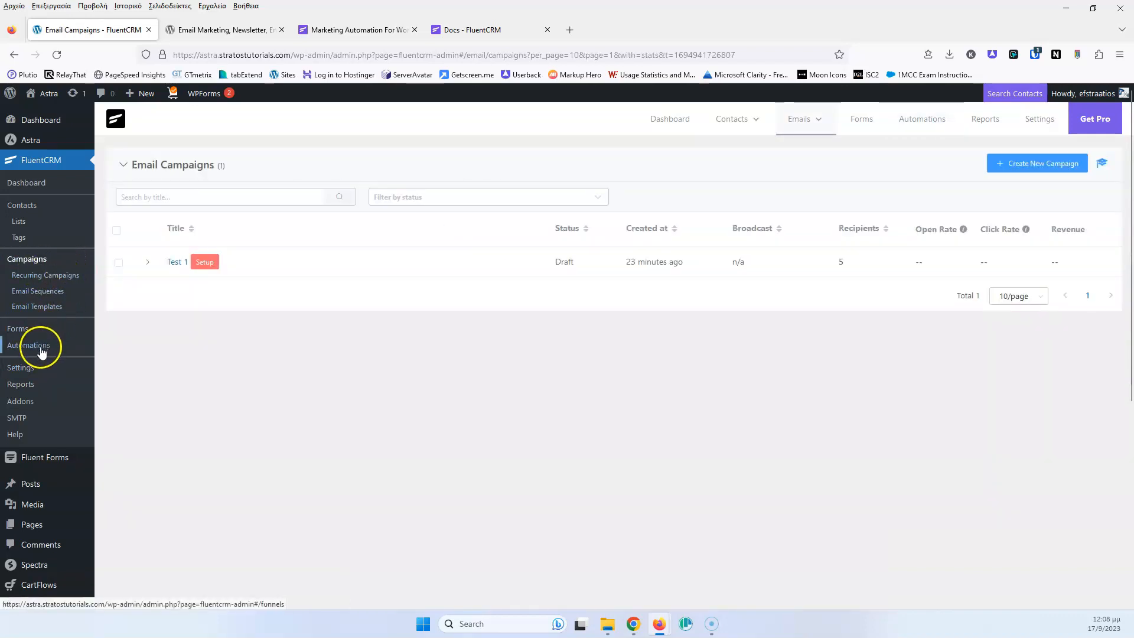
left_click(46, 348)
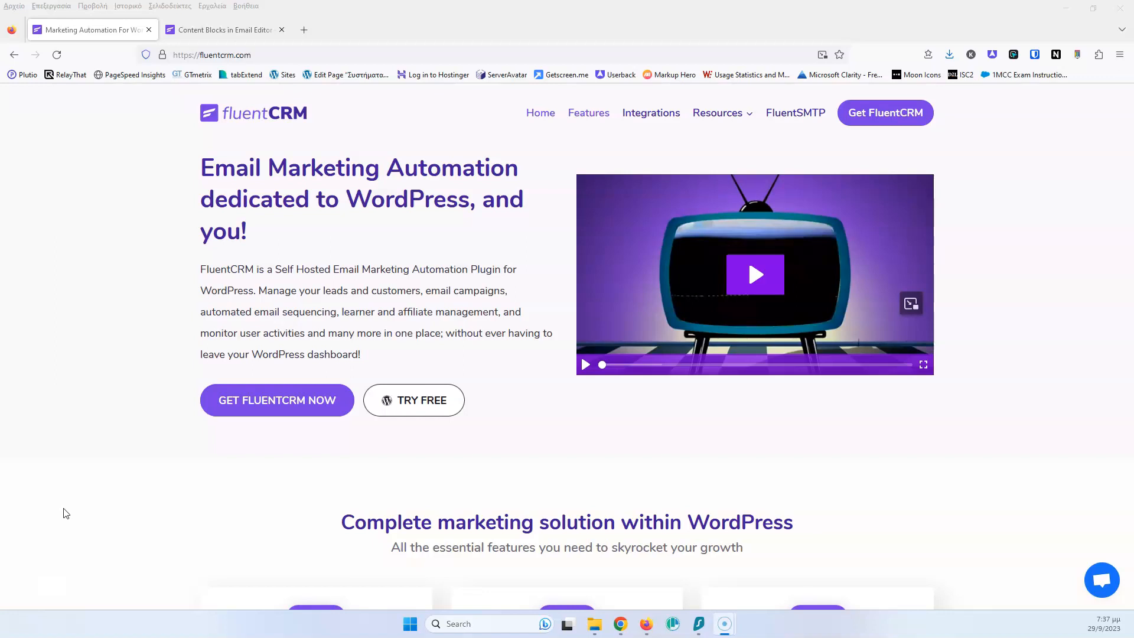
- Read through the FluentCRM documentation on text, media, design, integration and widget content blocks in the email editor
left_click(116, 344)
left_click(223, 30)
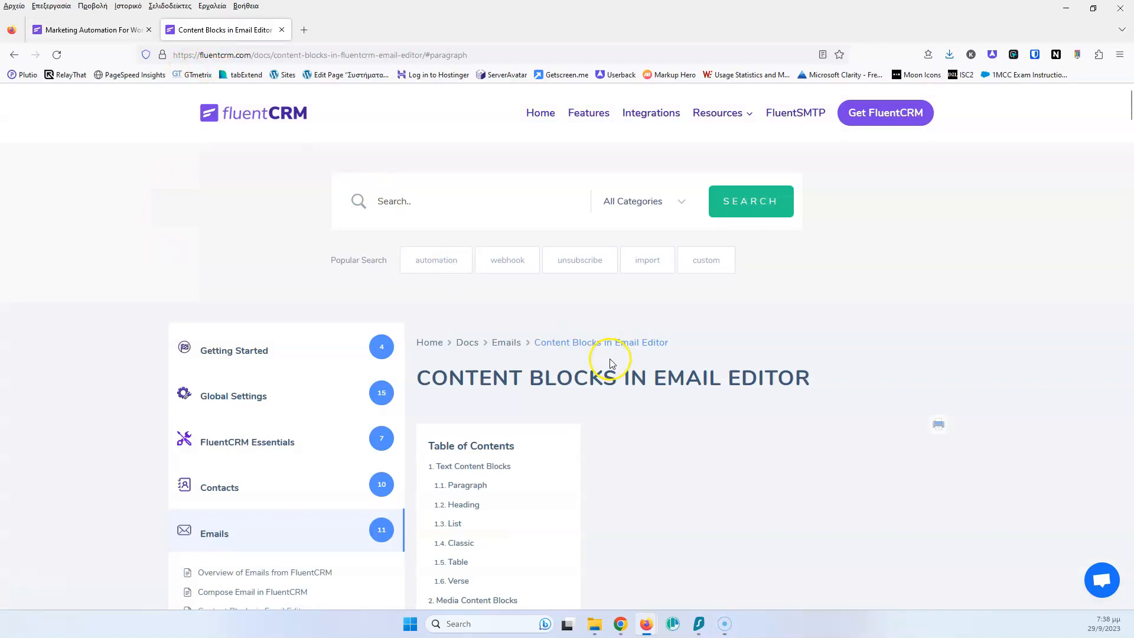
scroll(800, 400, "down", 15)
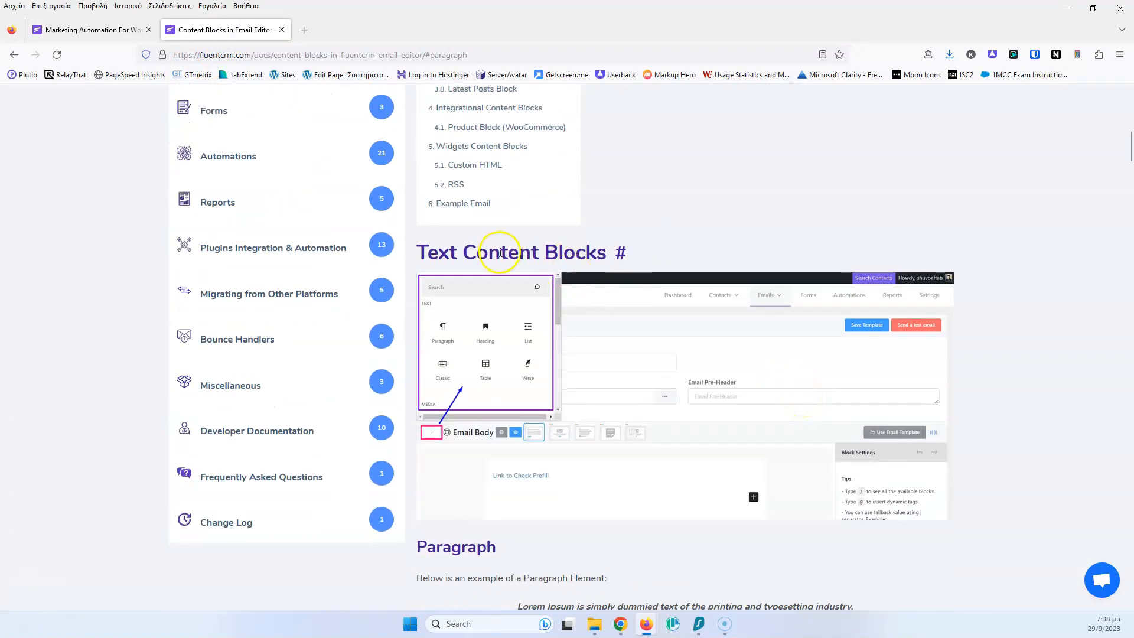
scroll(591, 278, "down", 8)
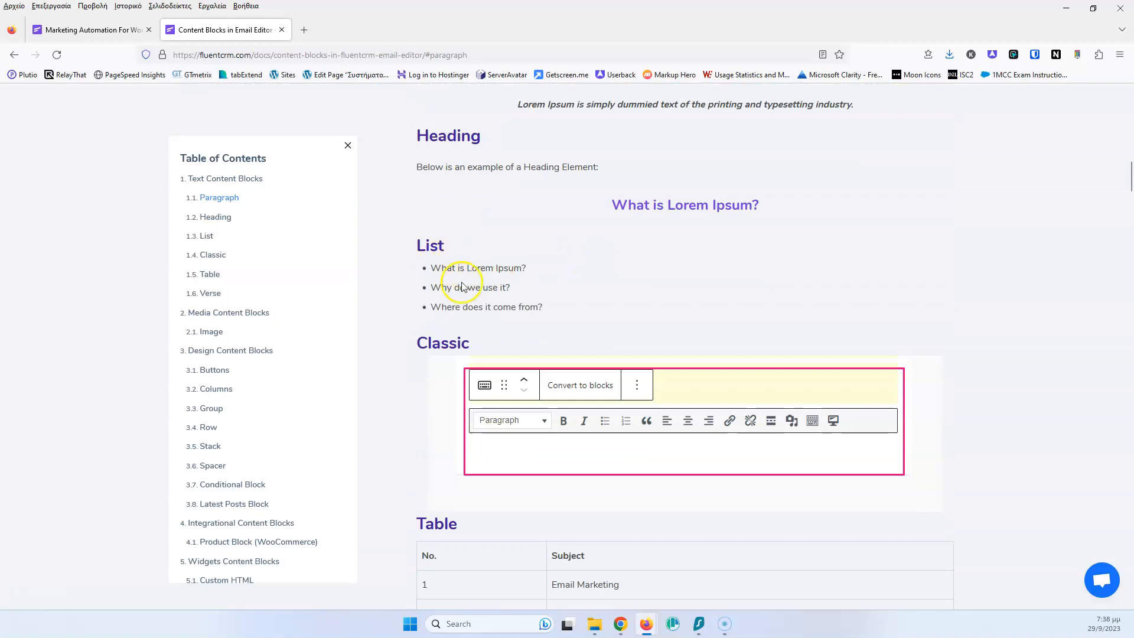
scroll(458, 266, "down", 8)
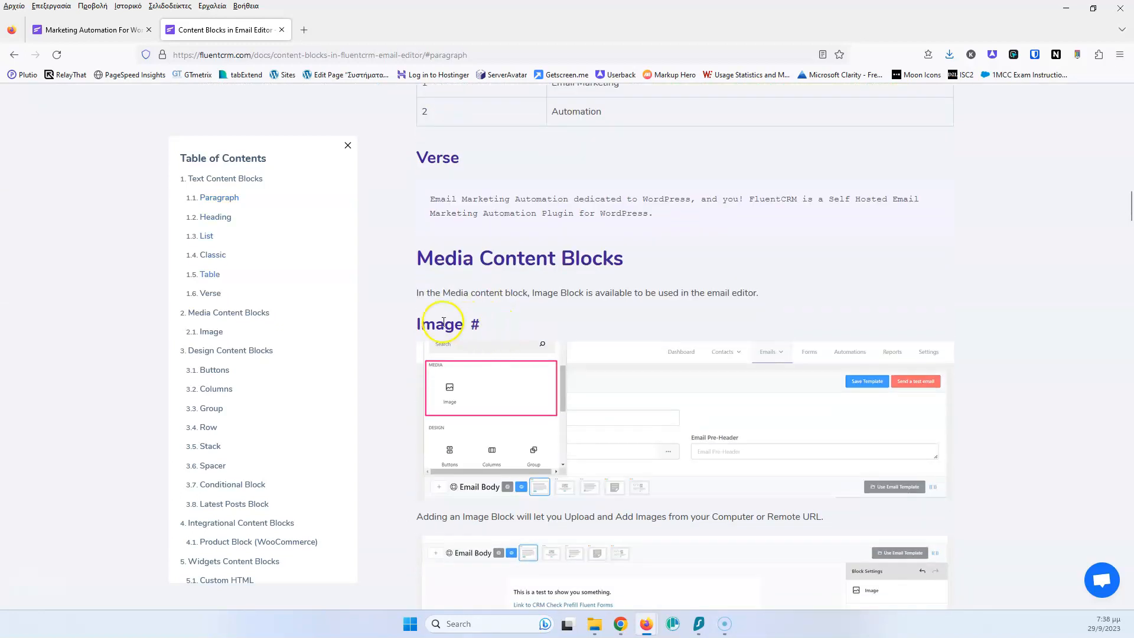
scroll(506, 341, "down", 10)
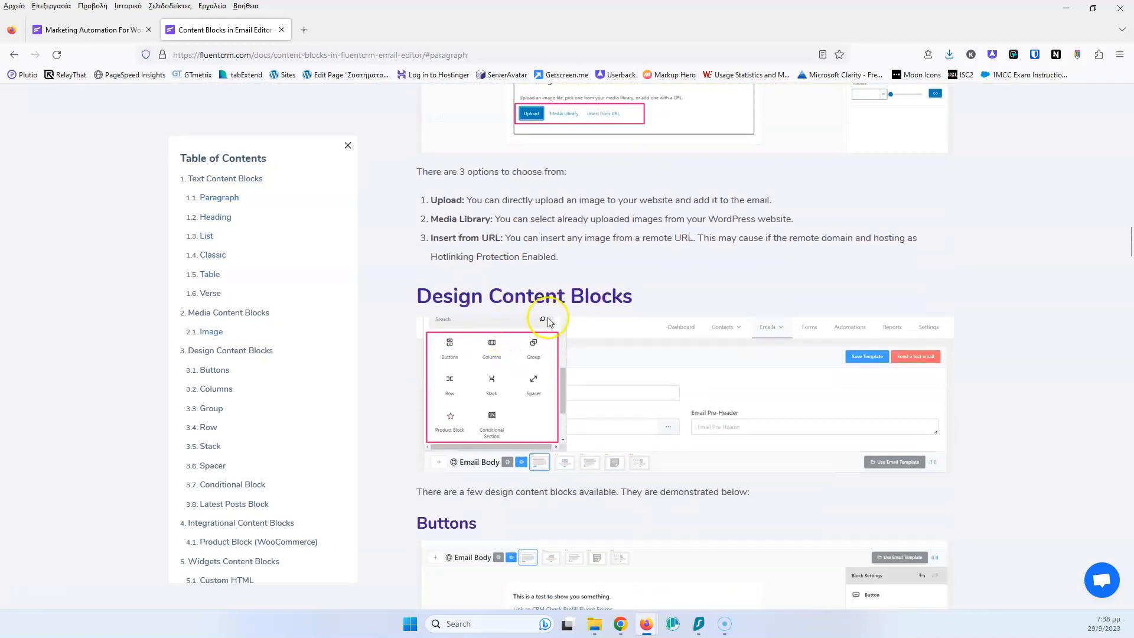
scroll(507, 339, "down", 8)
scroll(548, 329, "down", 10)
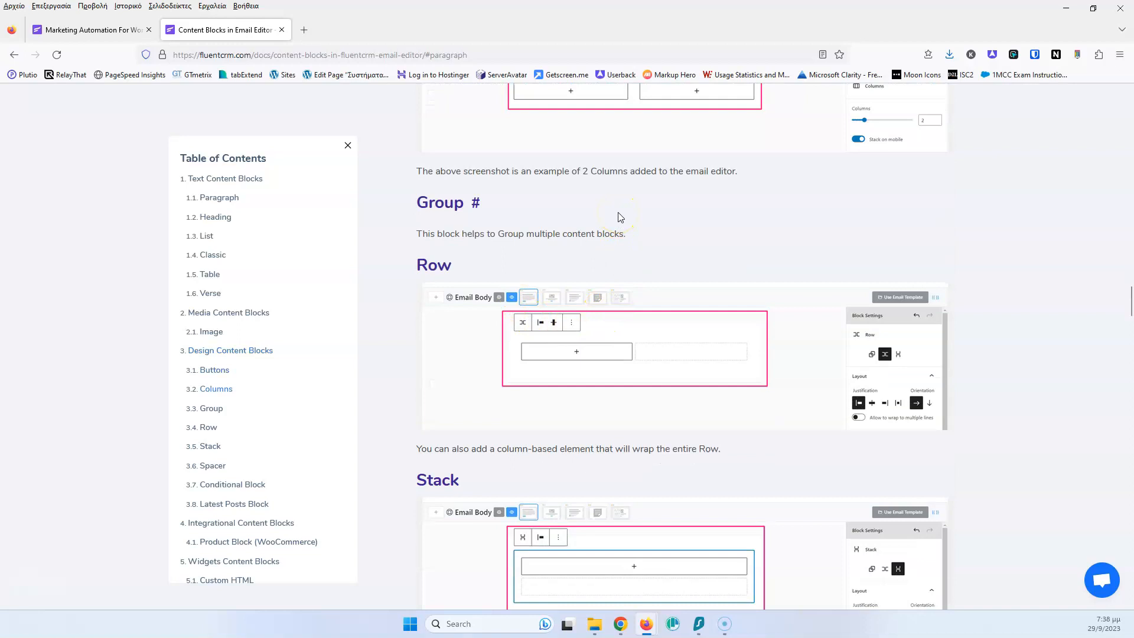
scroll(582, 248, "down", 15)
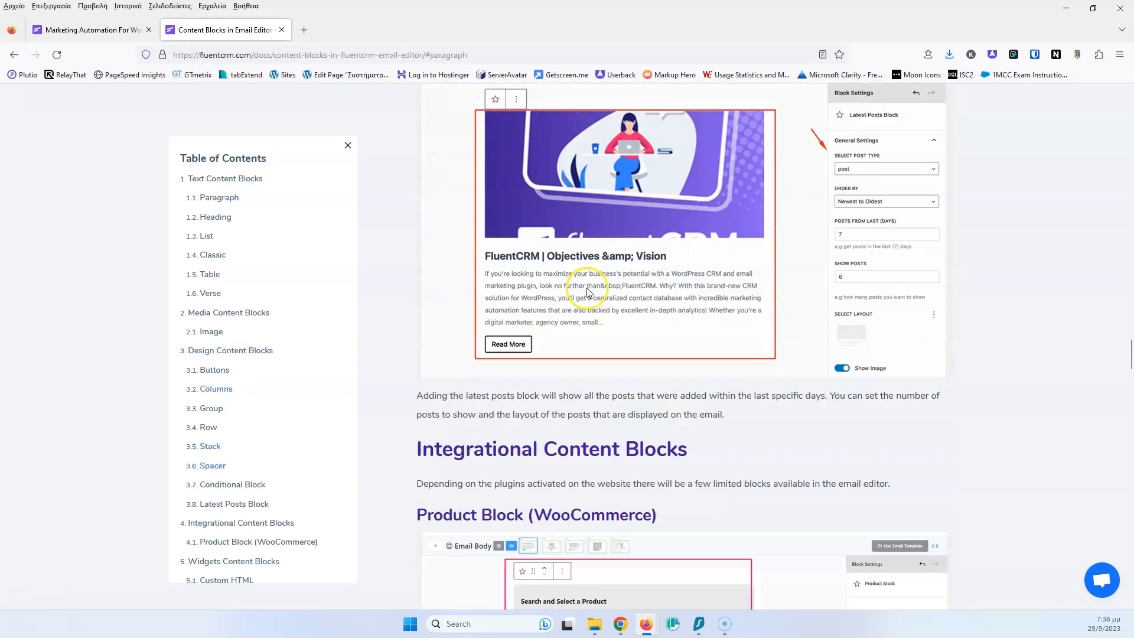
scroll(589, 291, "down", 2)
scroll(589, 292, "down", 9)
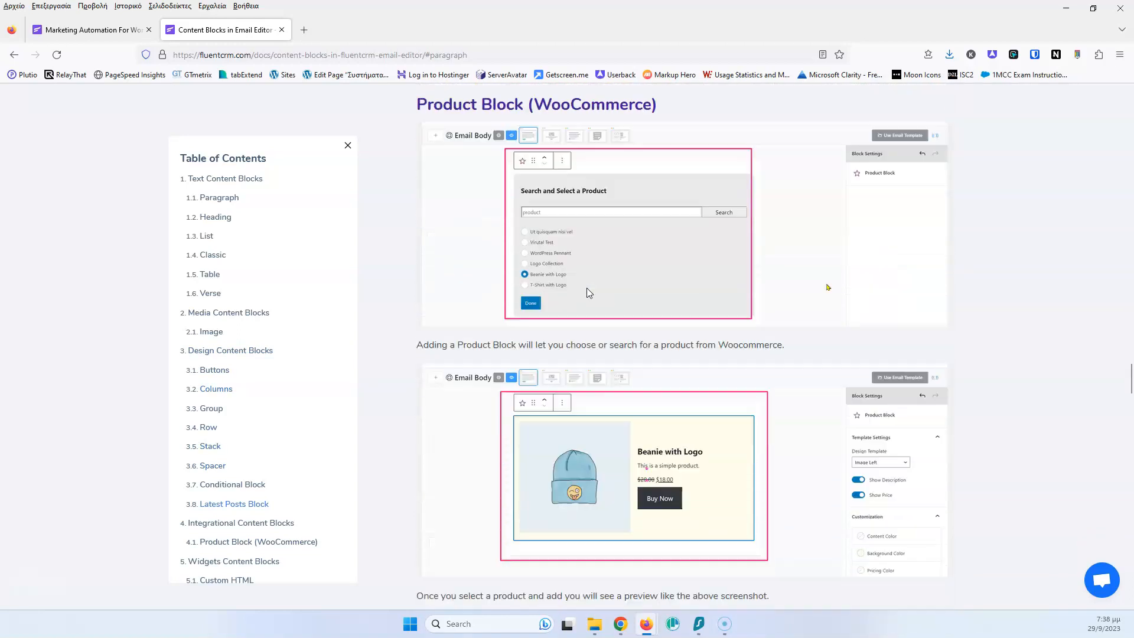
scroll(591, 364, "down", 15)
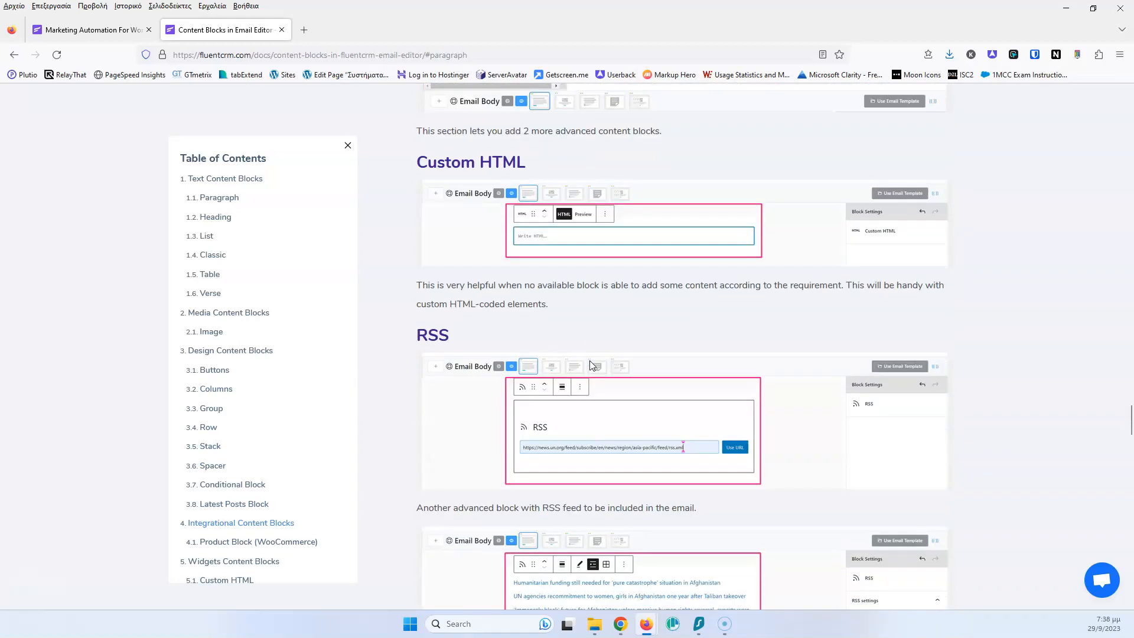
scroll(591, 364, "up", 8)
scroll(592, 365, "up", 18)
scroll(592, 355, "up", 20)
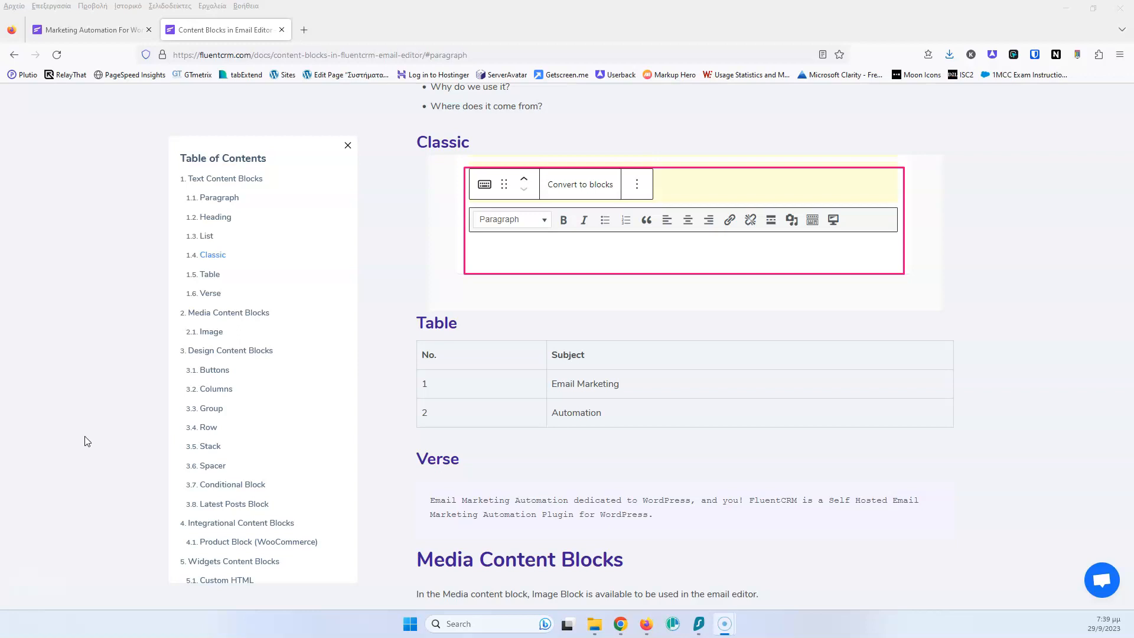
left_click(33, 475)
left_click(69, 474)
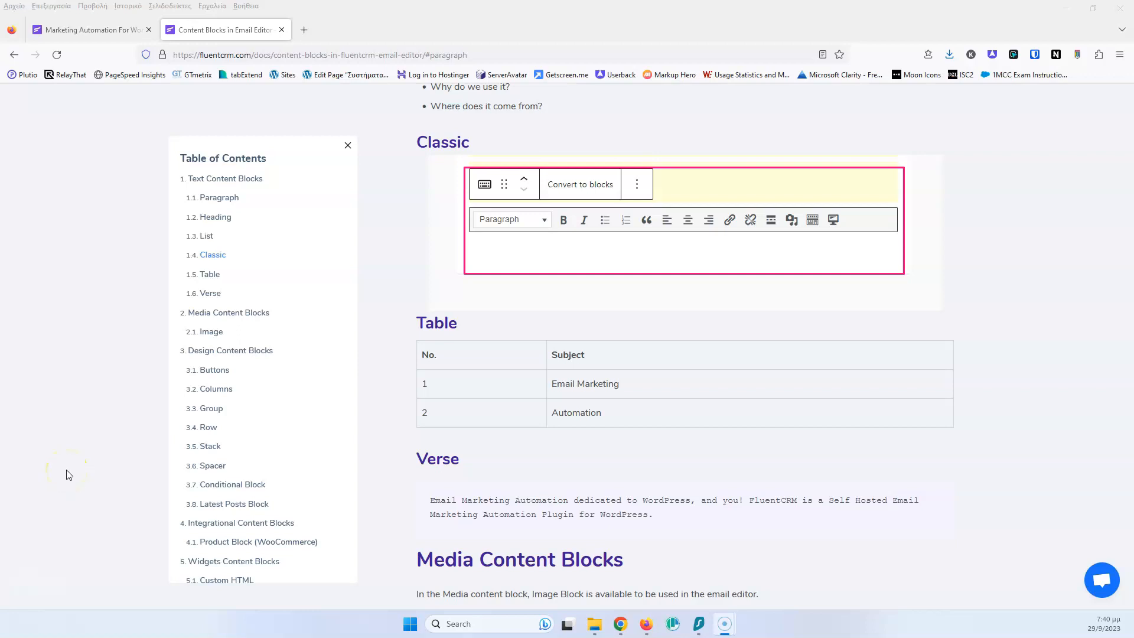